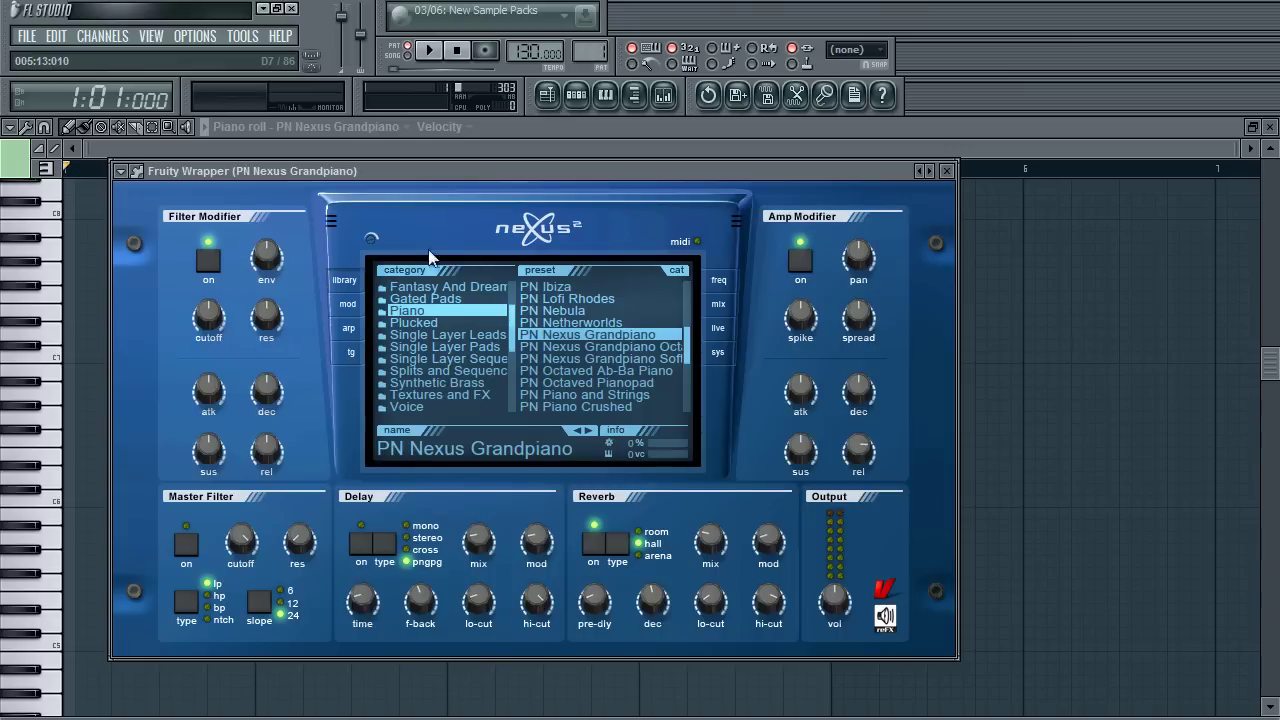
Close the Nexus plugin and its channel settings, and bring the PN Nexus Grandpiano piano roll to the front.
drag(342, 185, 294, 197)
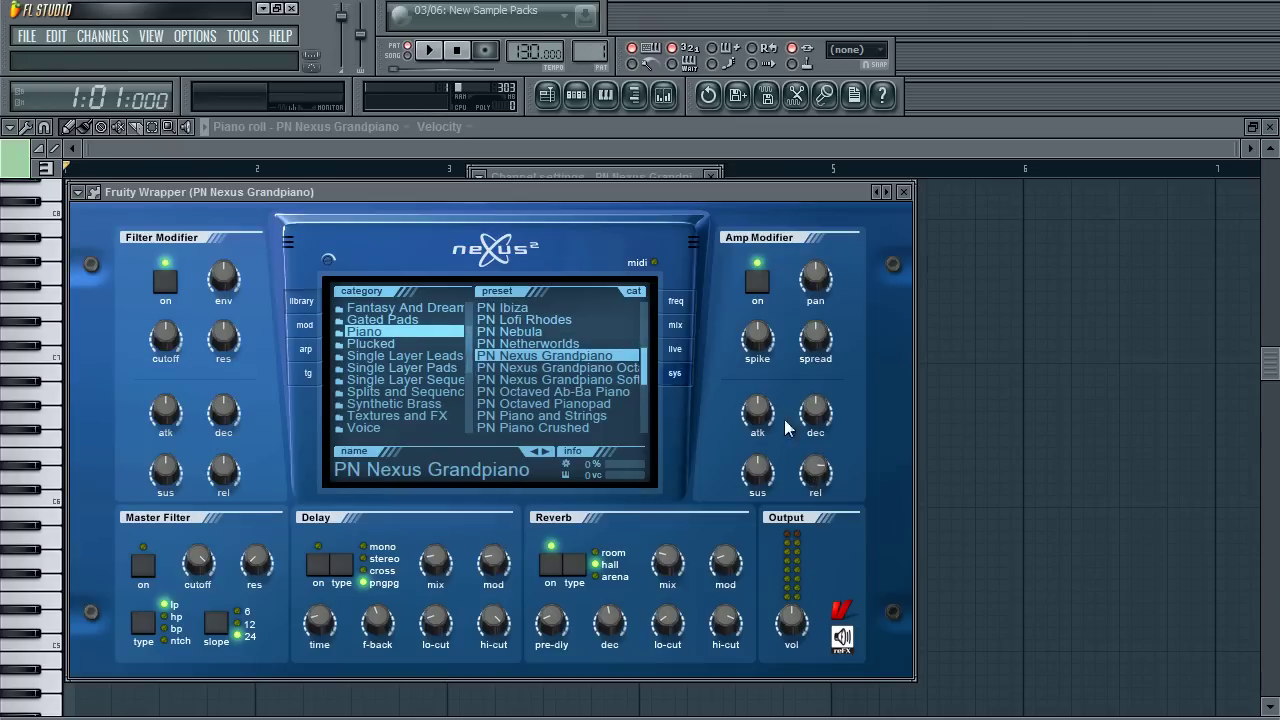
drag(817, 477, 816, 478)
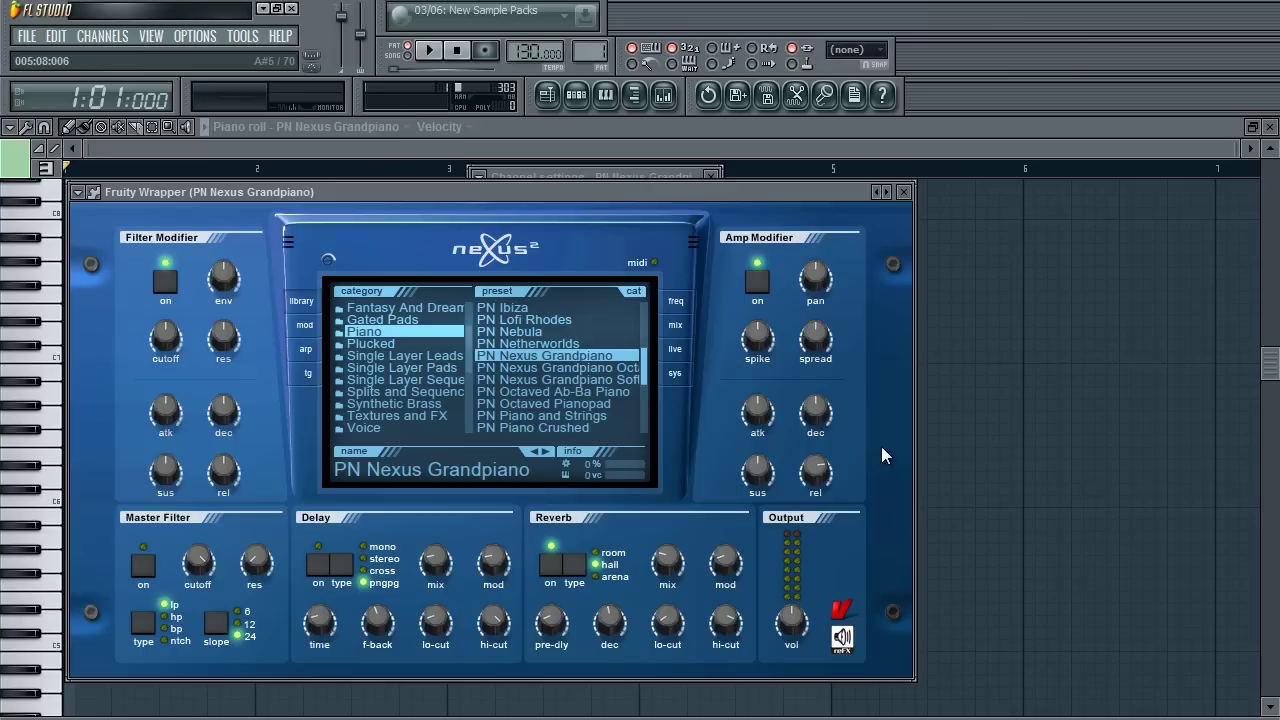
click(905, 192)
click(711, 176)
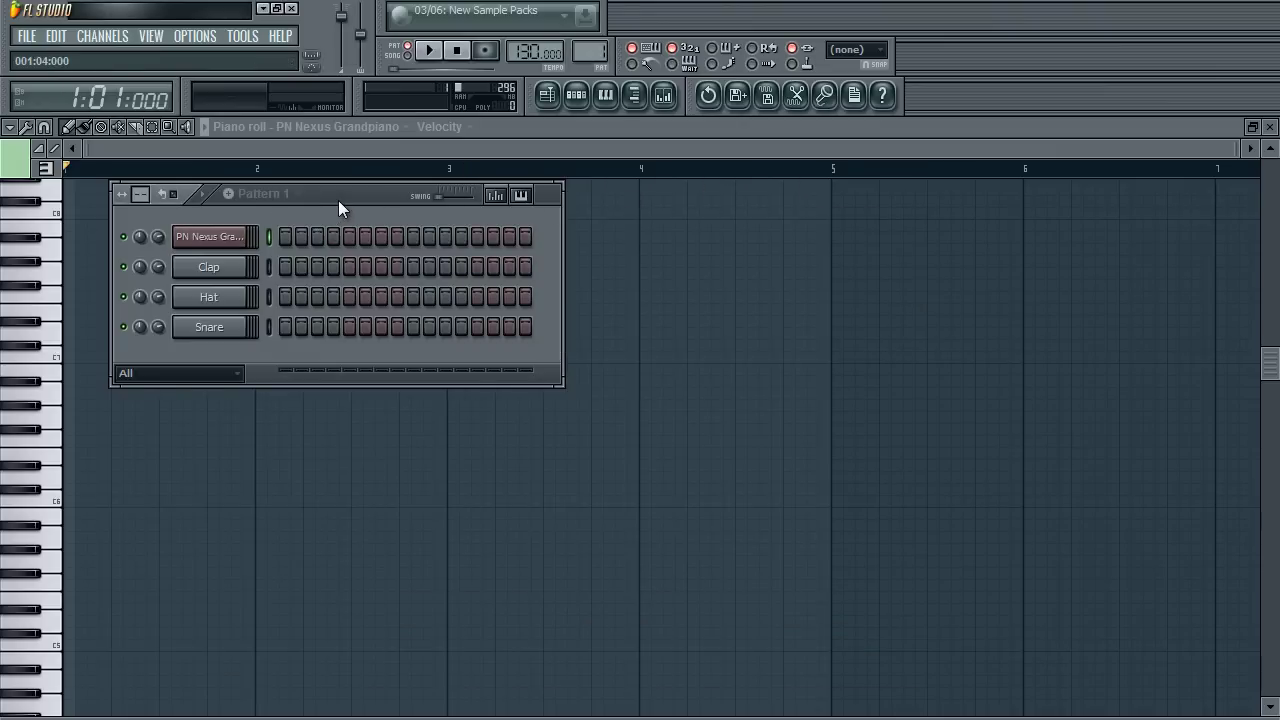
drag(342, 200, 489, 236)
click(436, 147)
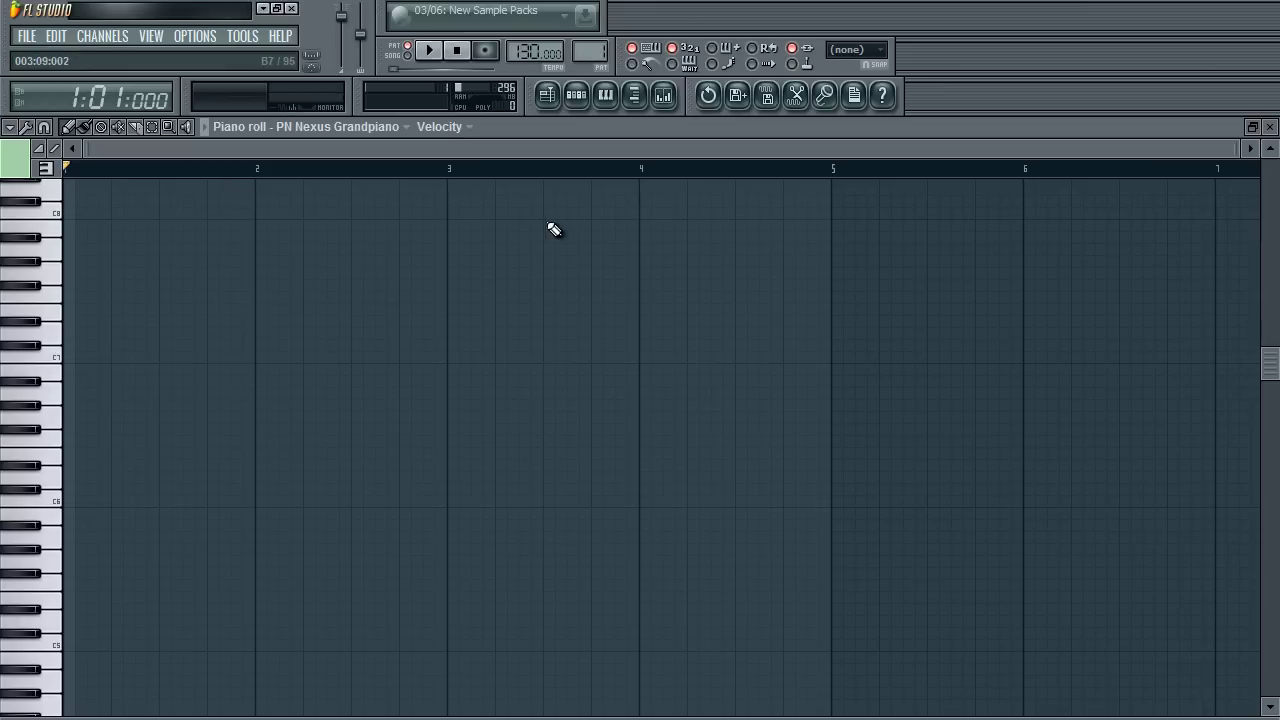
scroll(150, 475, down, 5)
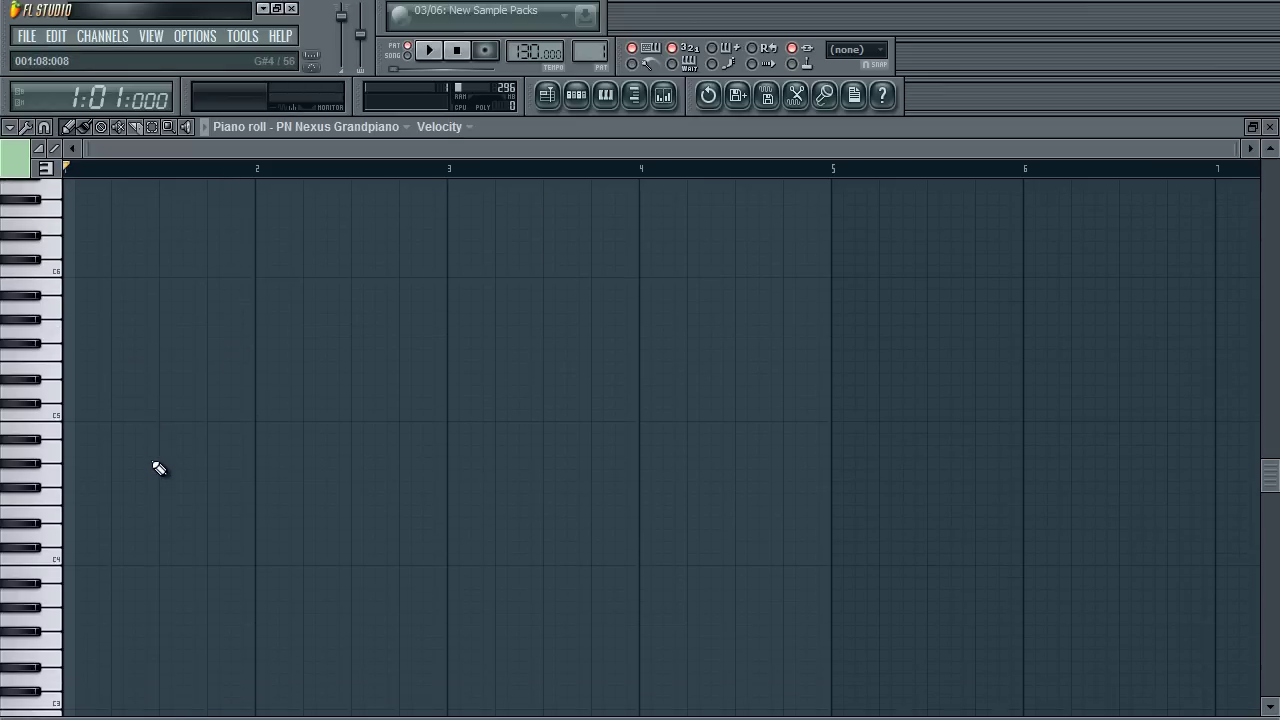
scroll(230, 474, down, 2)
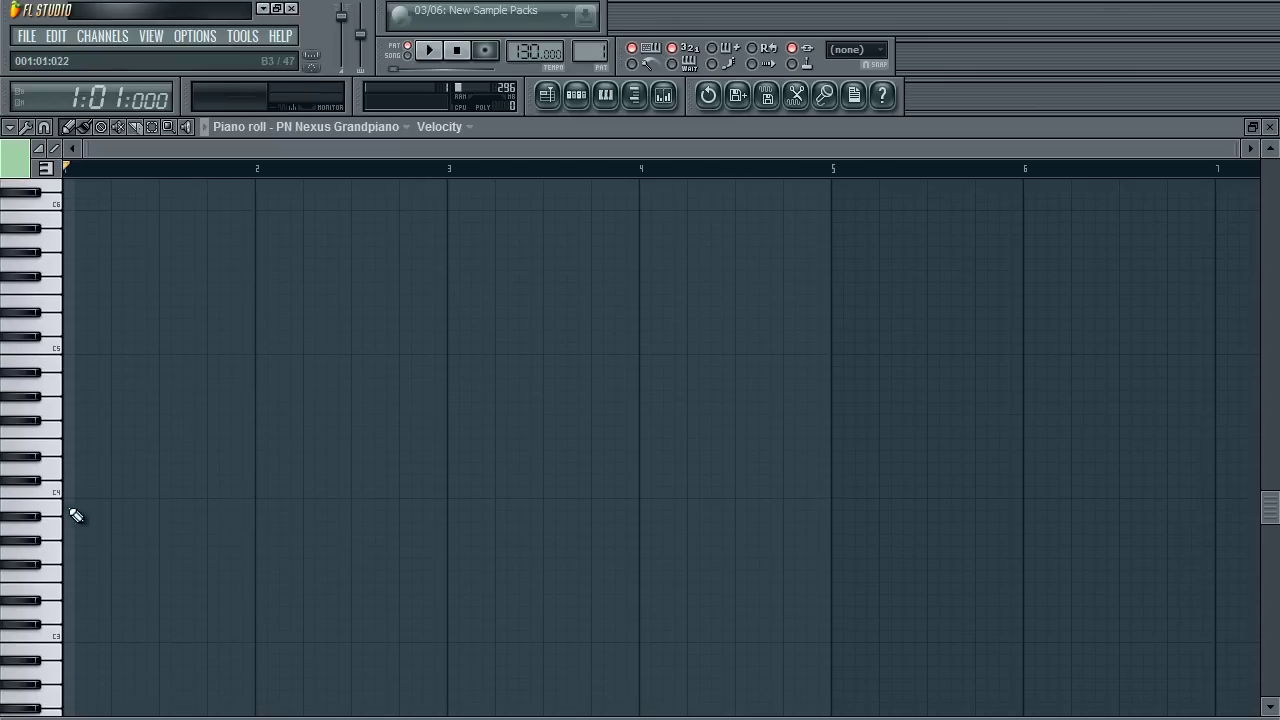
click(40, 385)
scroll(560, 530, up, 3)
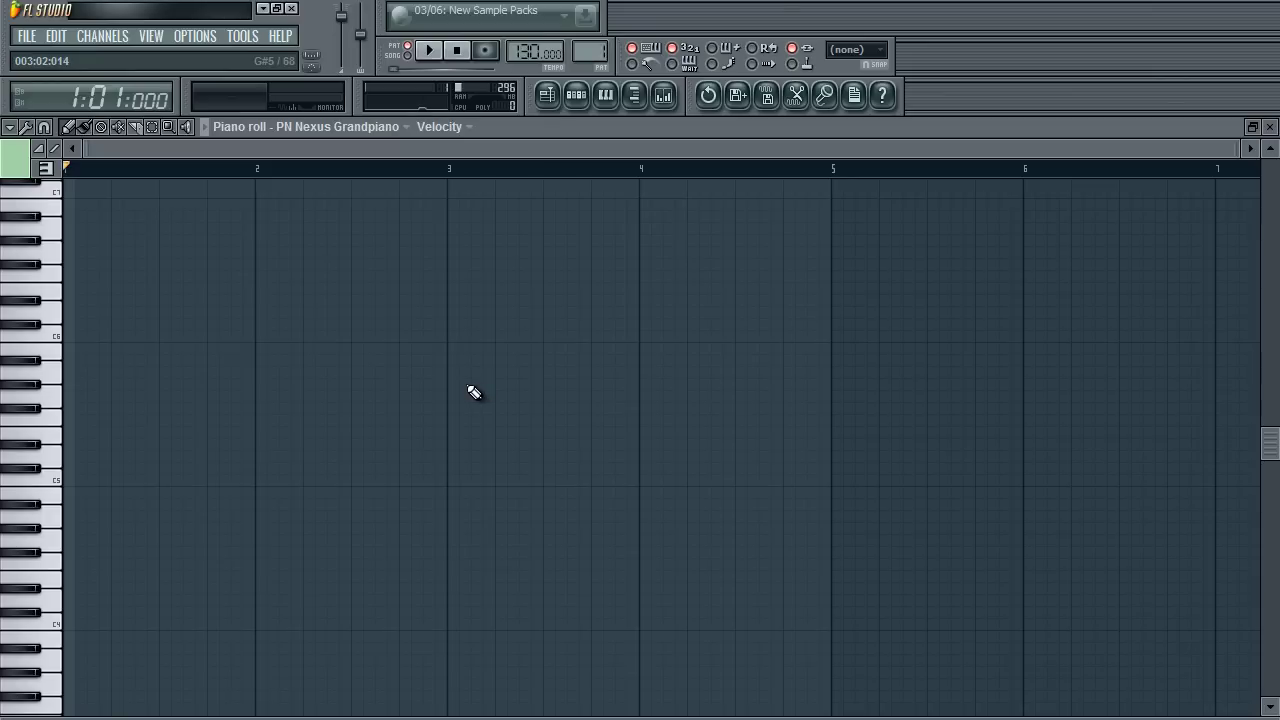
Try out note velocities on two test notes, A4 and C#5, with the velocity lane enlarged, and collapse the lane again.
drag(260, 713, 270, 477)
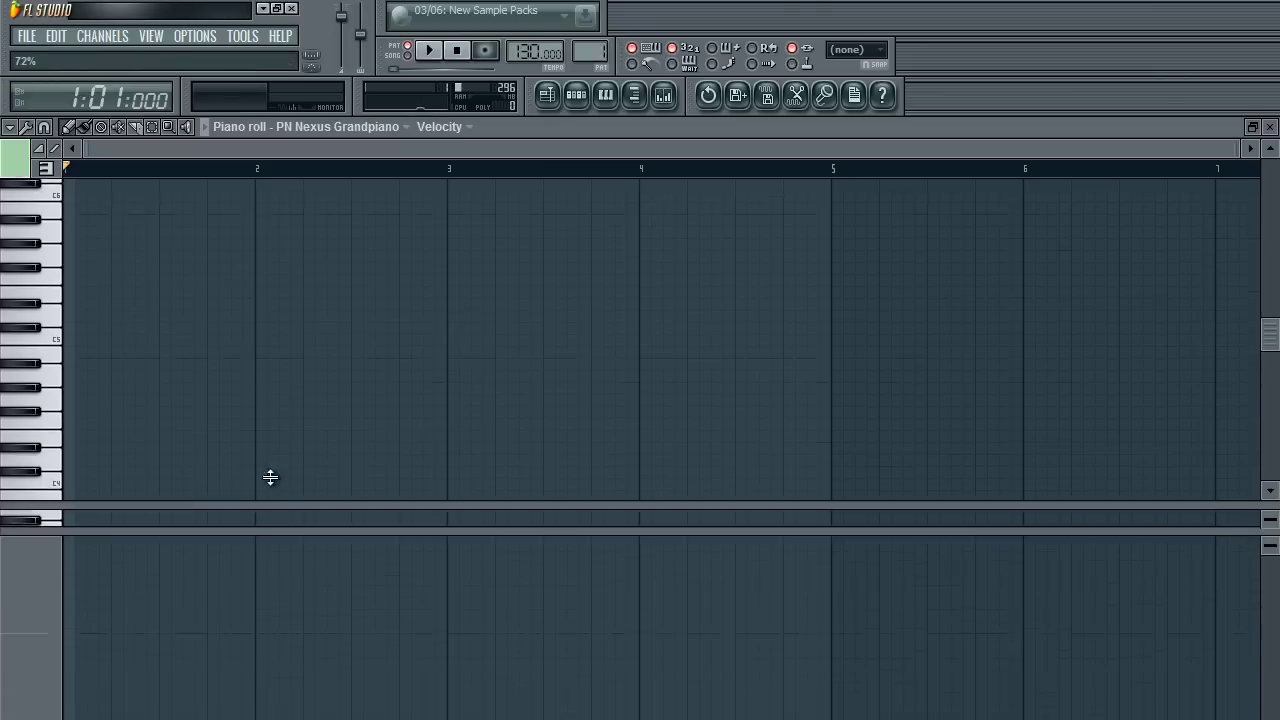
click(180, 295)
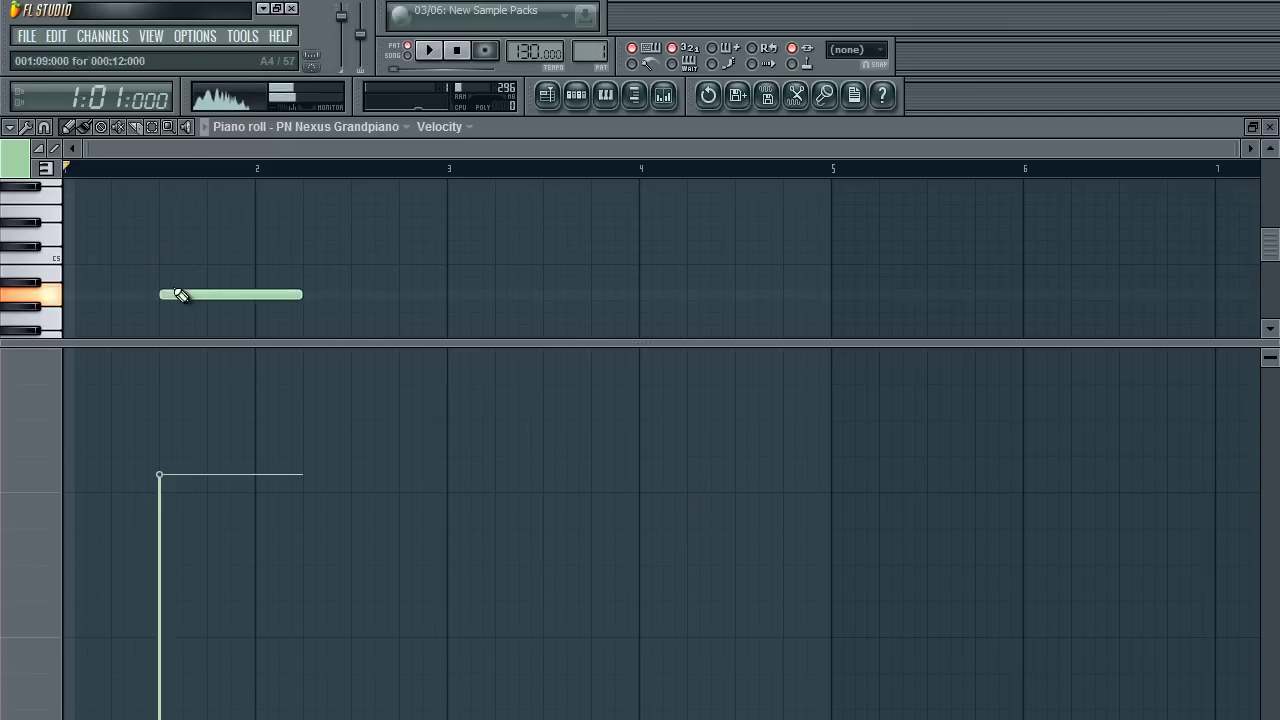
drag(340, 246, 353, 246)
mouse_move(196, 594)
mouse_down()
mouse_move(356, 647)
mouse_move(182, 405)
mouse_move(180, 491)
mouse_move(355, 490)
mouse_up()
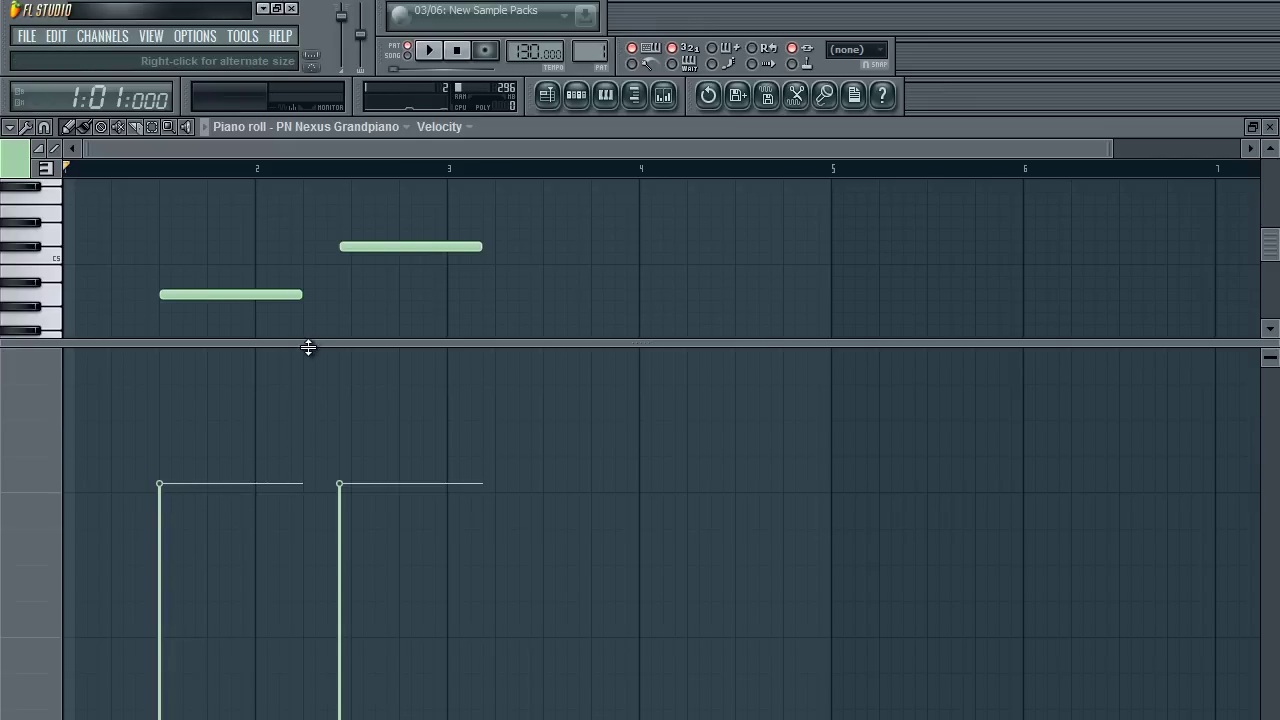
drag(308, 347, 272, 669)
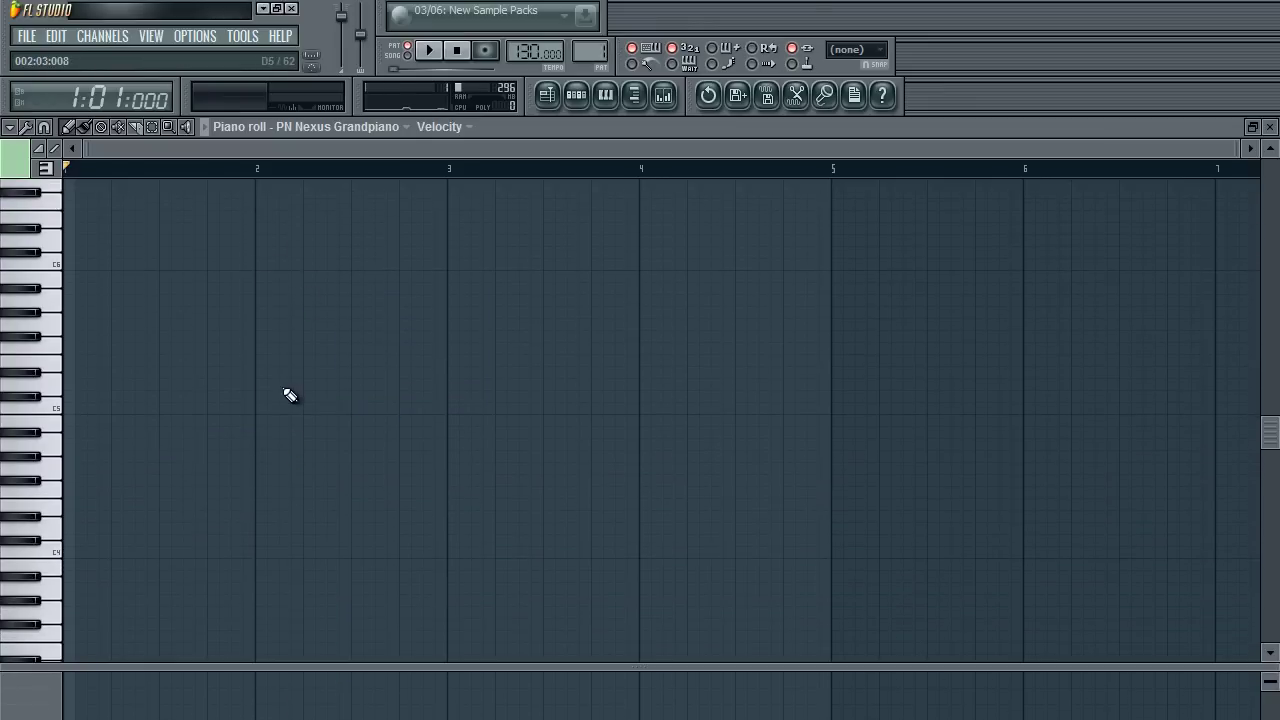
scroll(290, 396, down, 3)
drag(198, 667, 195, 718)
scroll(260, 480, down, 2)
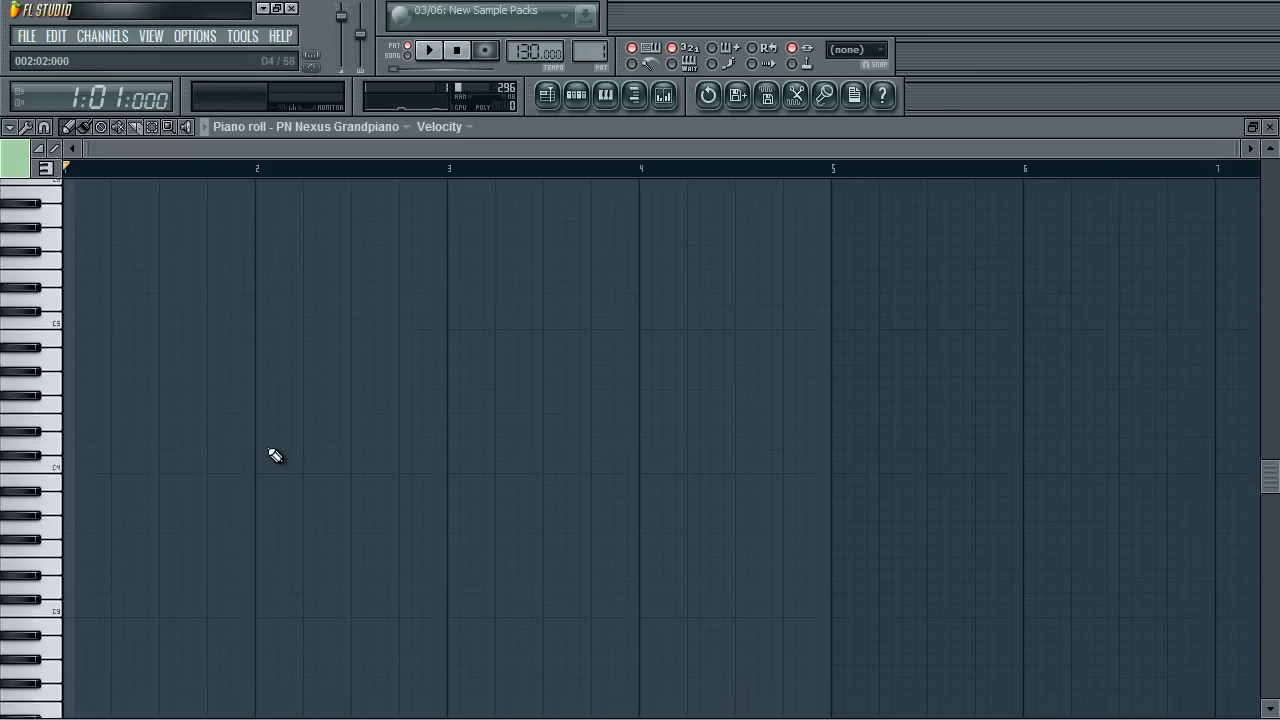
Open the Hat channel's settings and set the sample's precomputed fade-out to 100%.
scroll(197, 443, up, 2)
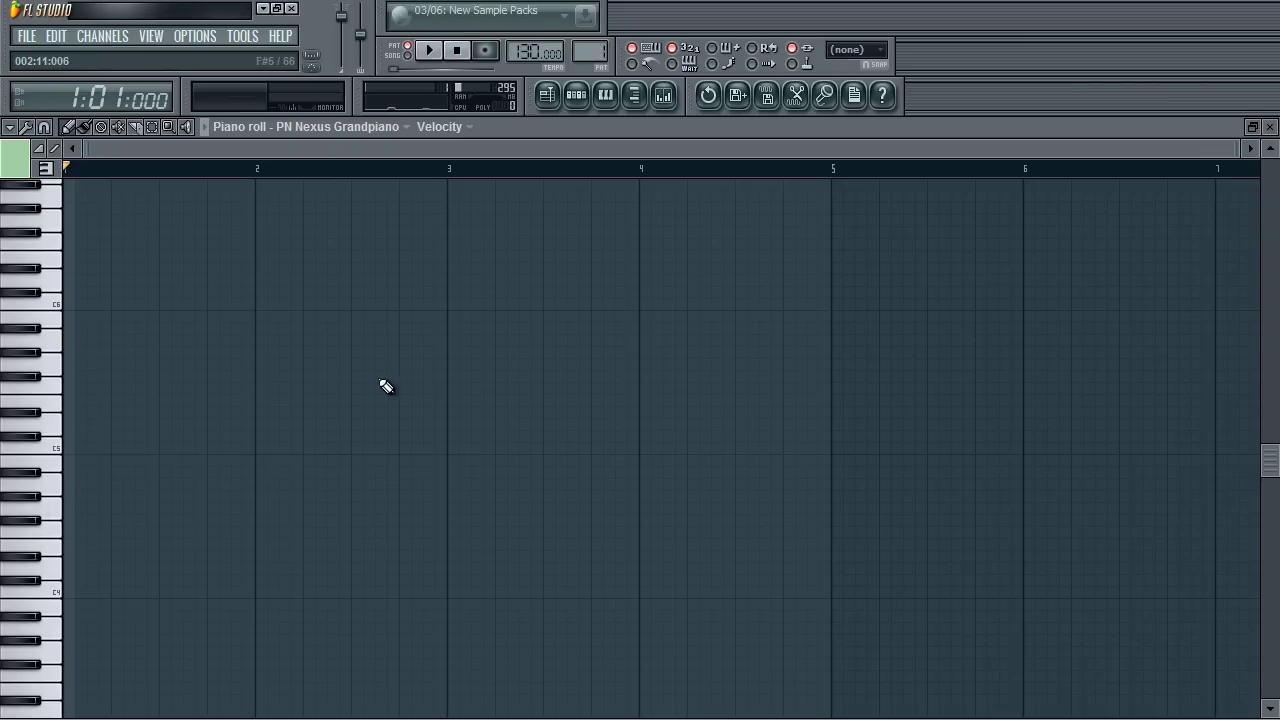
scroll(384, 387, up, 4)
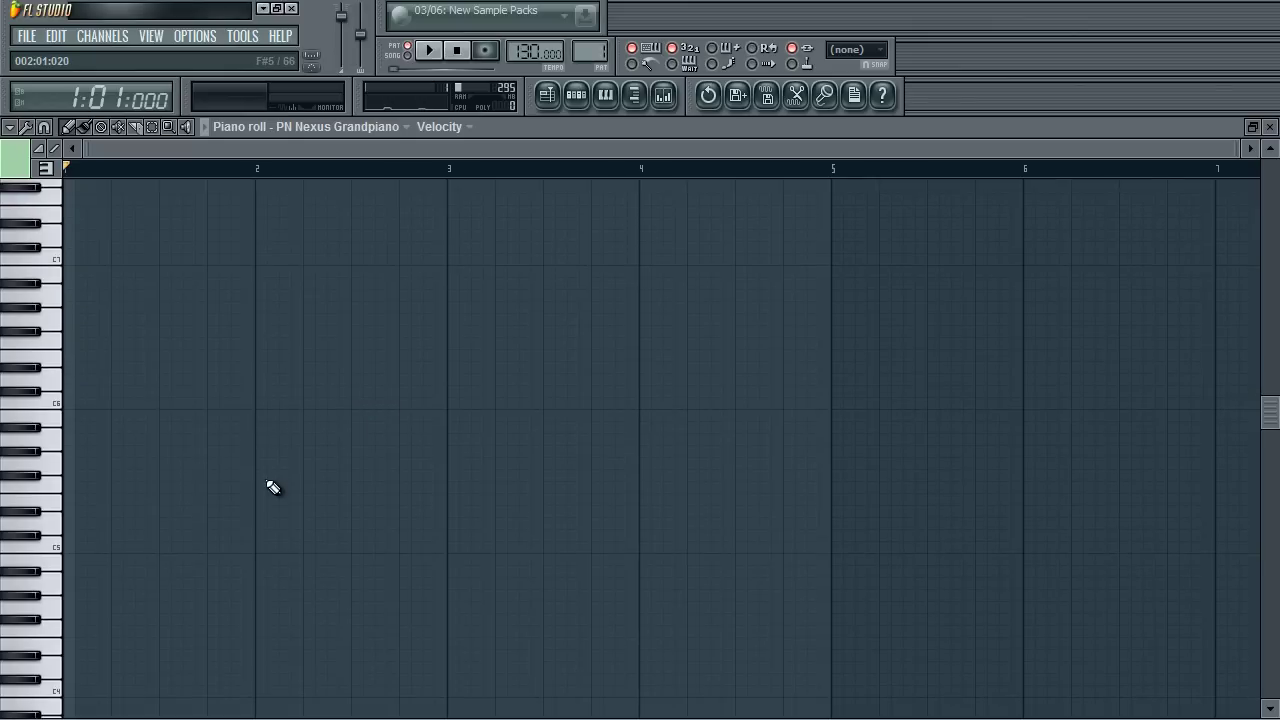
click(586, 95)
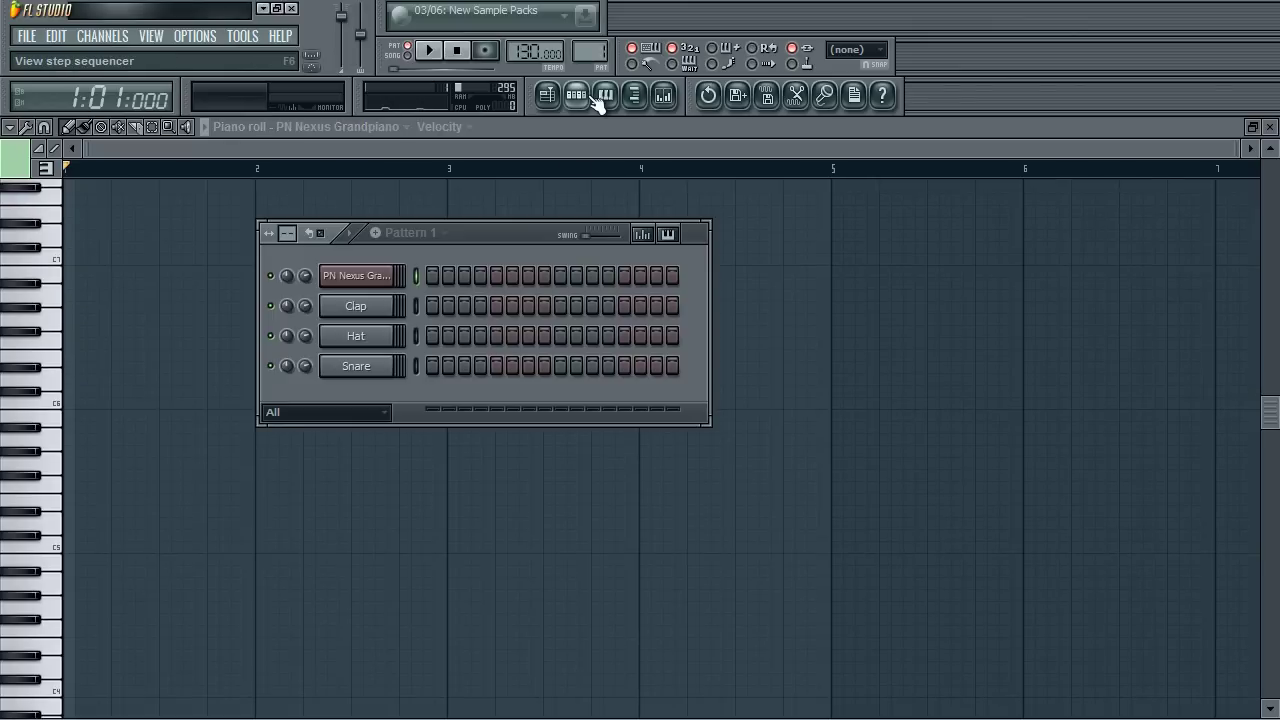
click(594, 98)
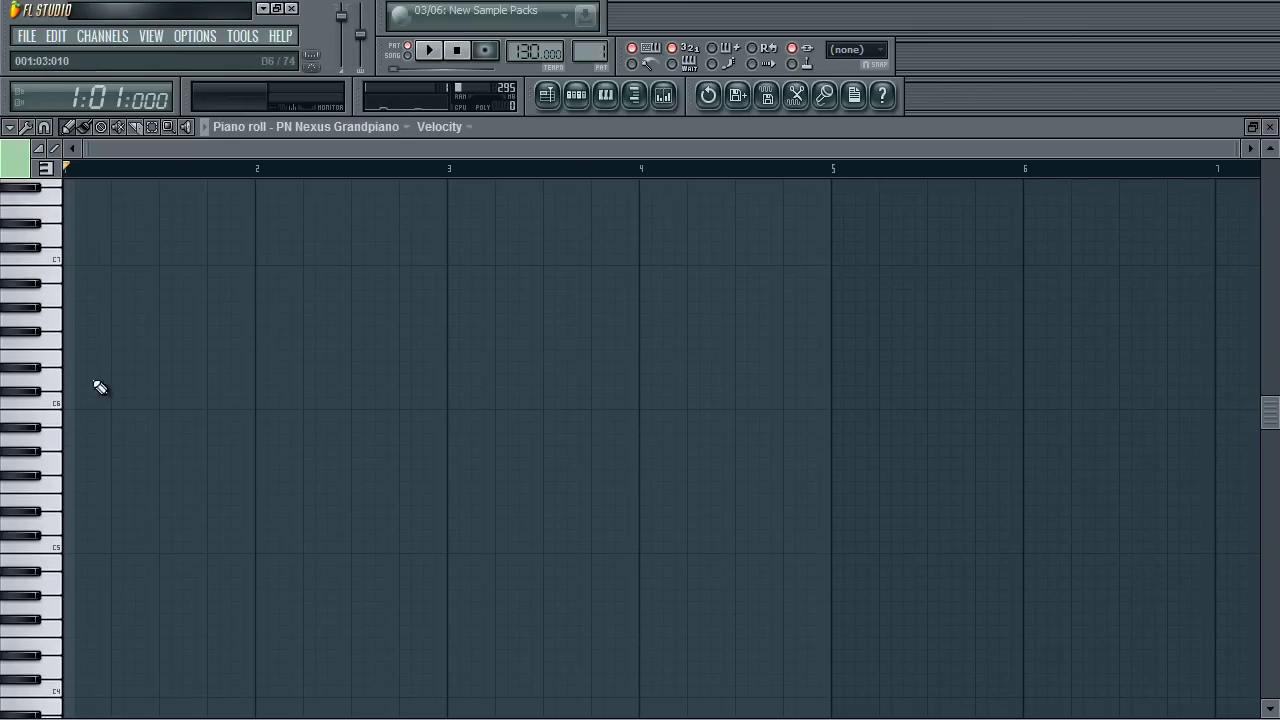
click(576, 95)
click(366, 338)
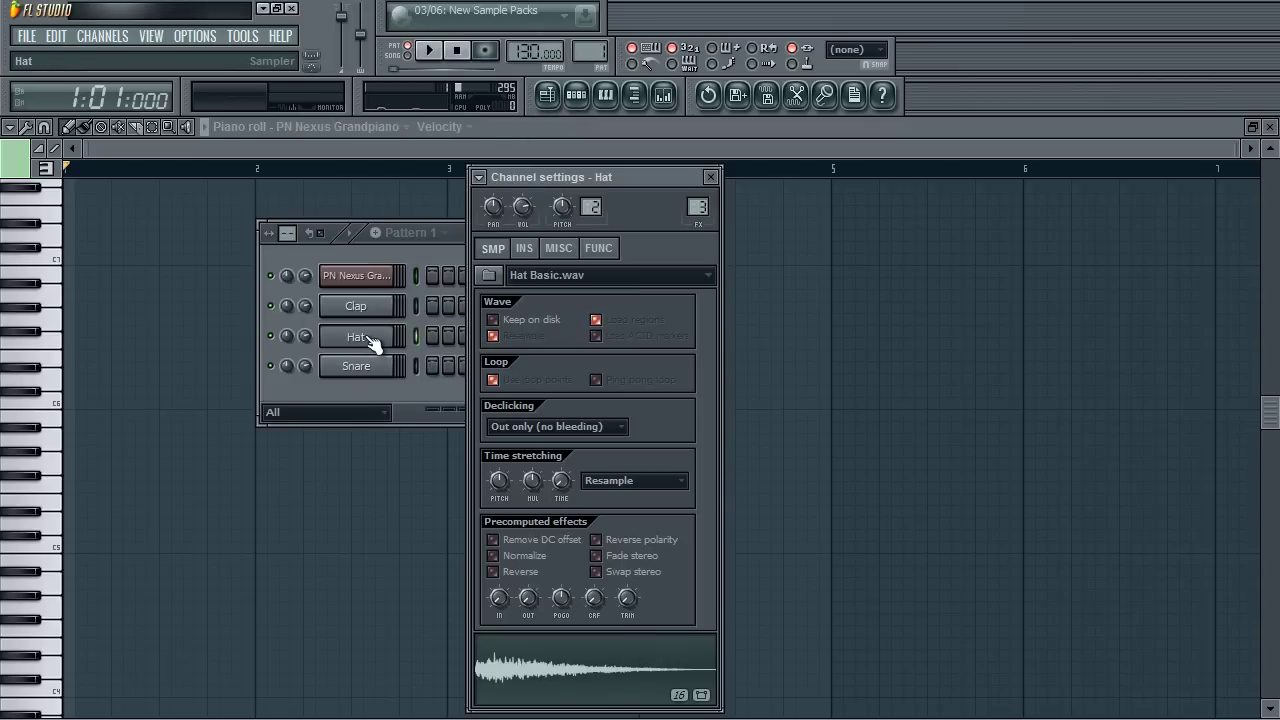
drag(520, 605, 561, 332)
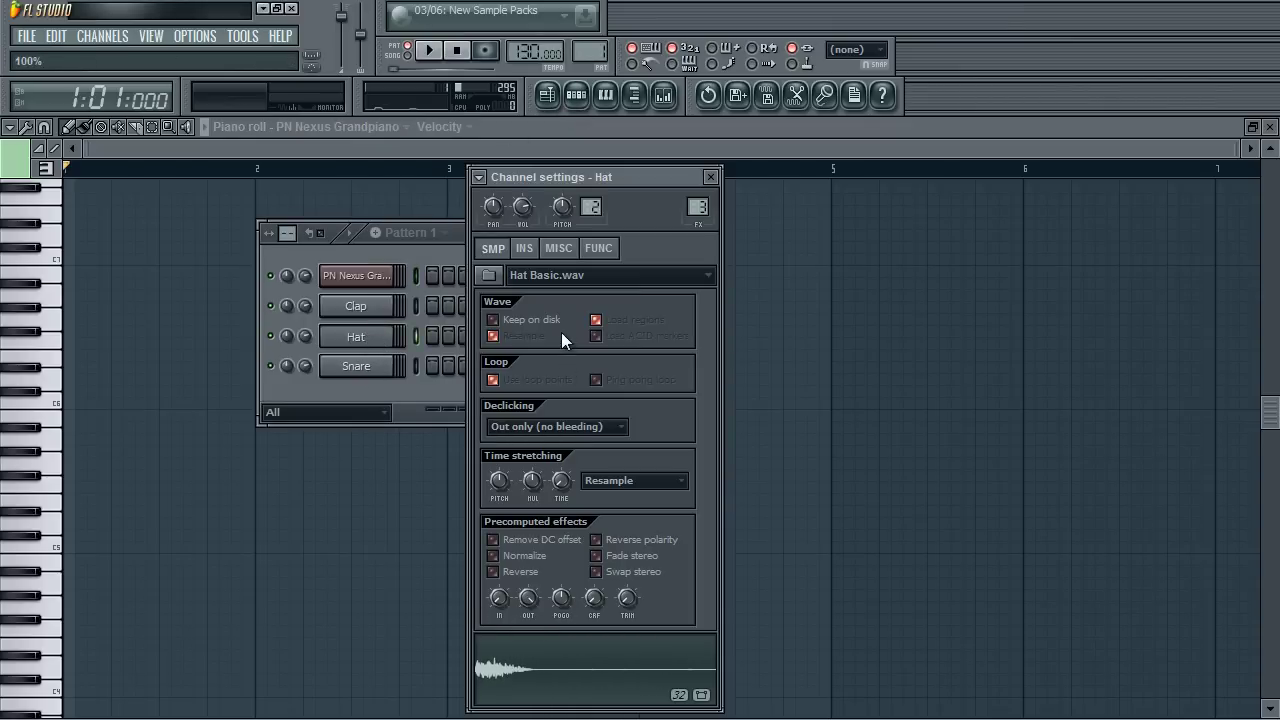
Fill every fourth step of the Hat channel, play the pattern, and return to the piano roll with the channel settings closed.
click(364, 350)
right_click(363, 339)
click(440, 500)
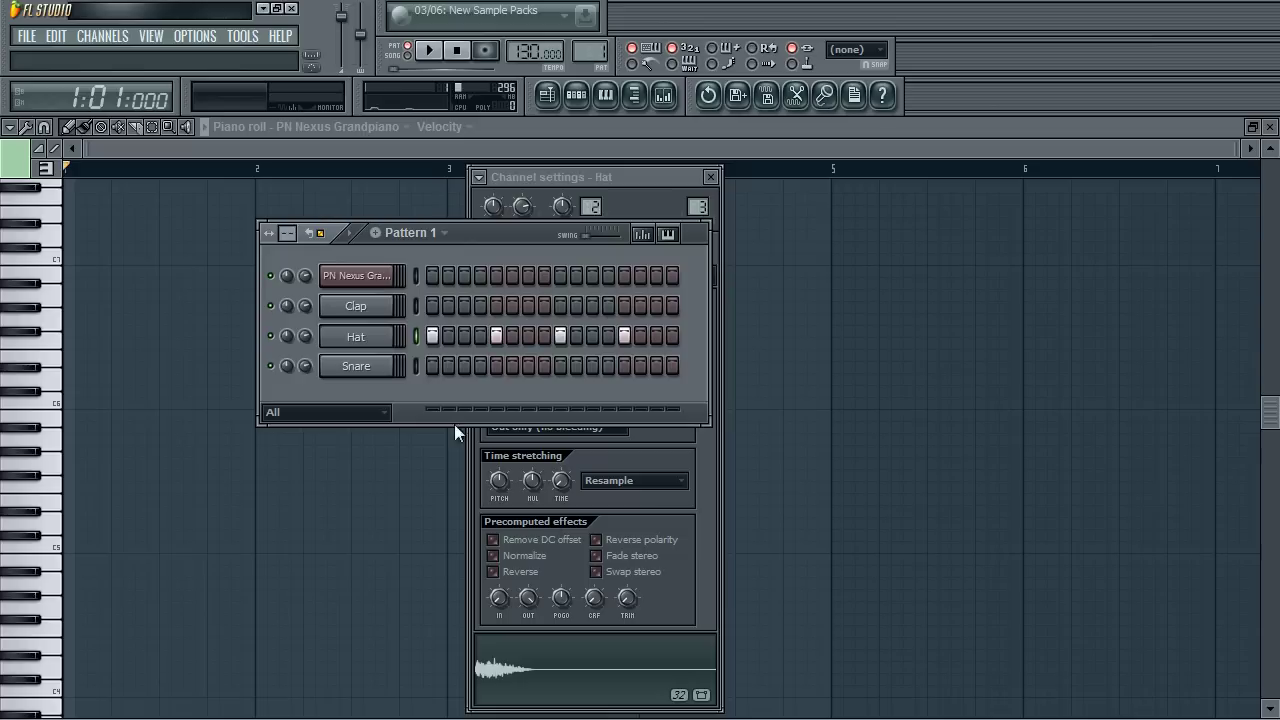
key(space)
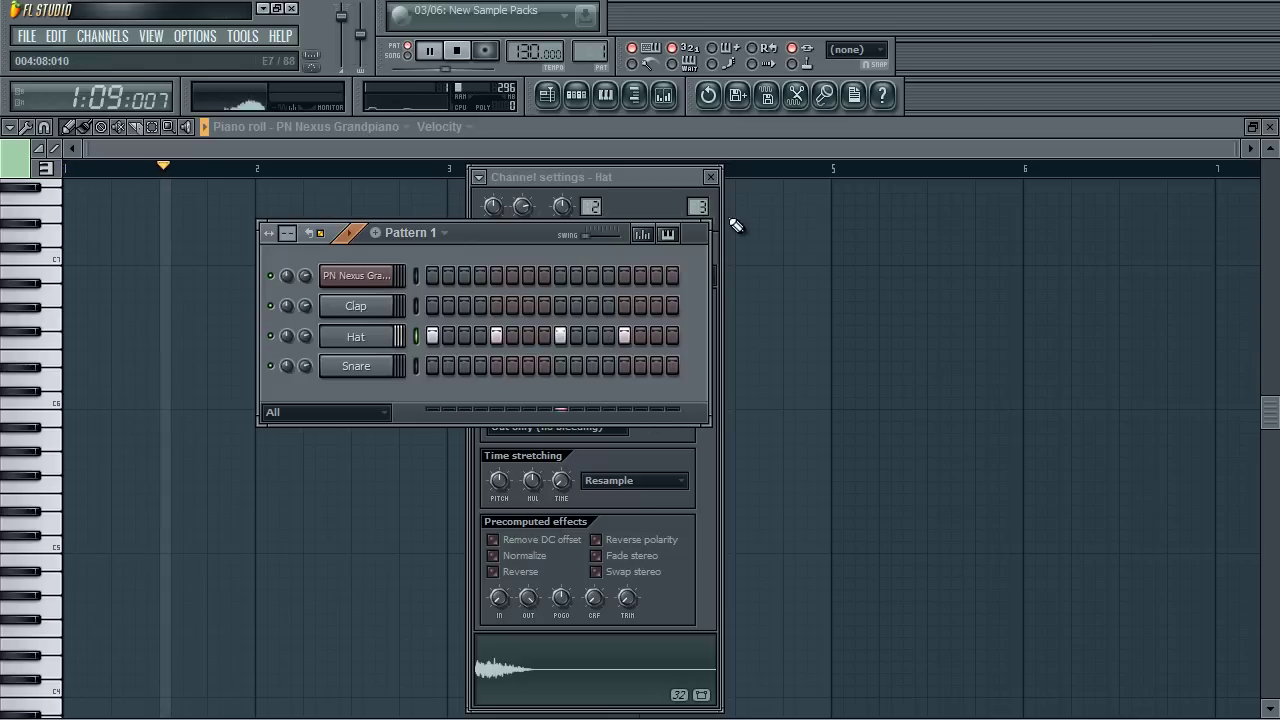
click(710, 179)
click(643, 152)
key(space)
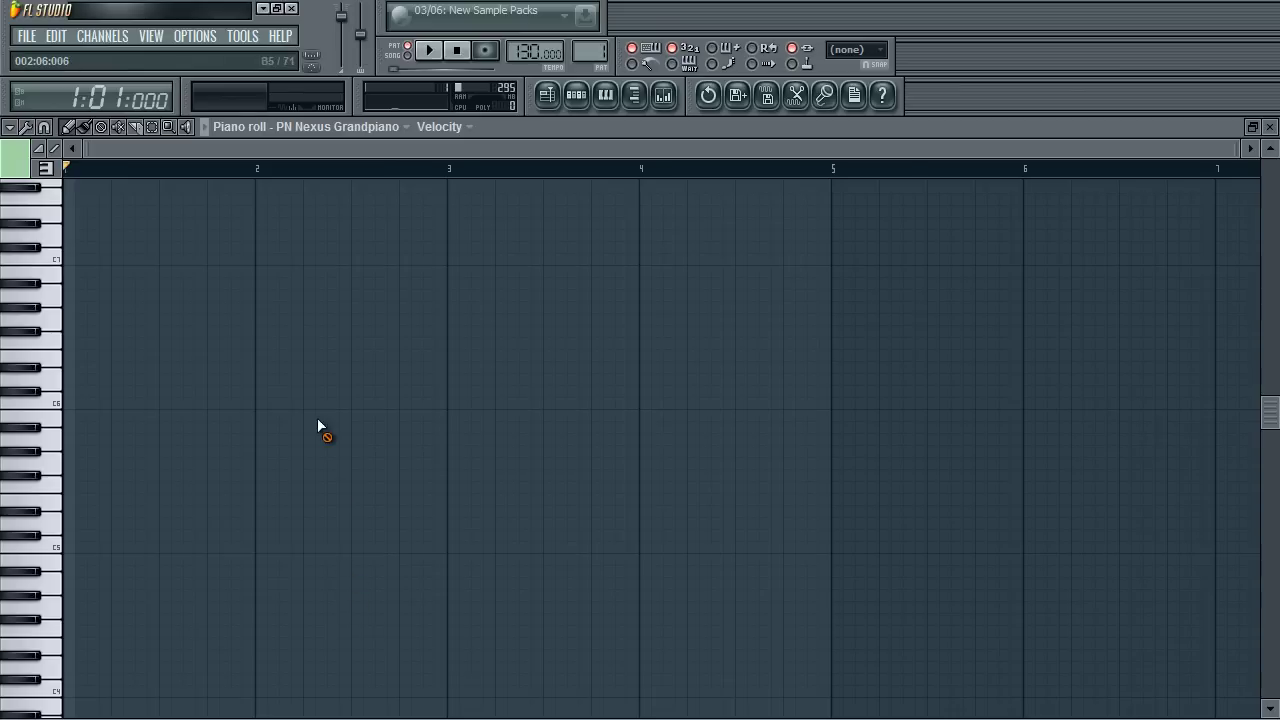
scroll(6, 514, down, 3)
click(86, 257)
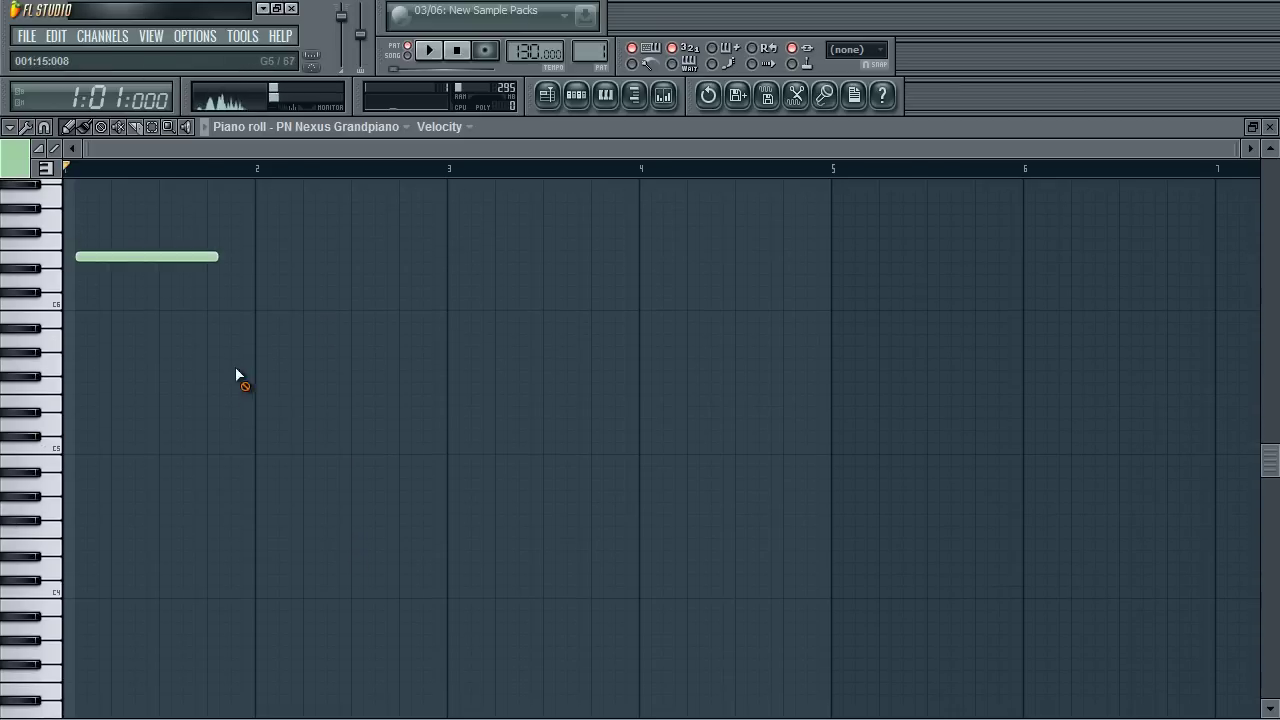
key(ctrl+z)
click(70, 428)
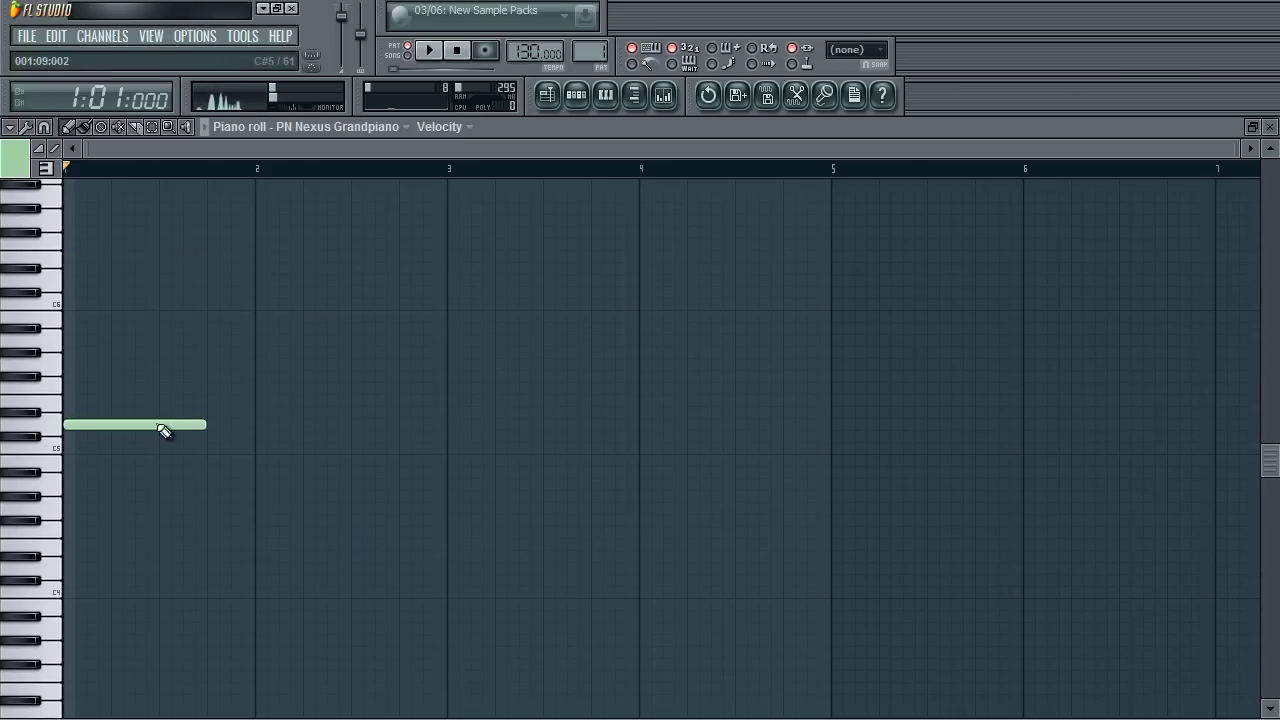
right_click(77, 426)
Place a D#5 note at the start of bar 1 and shorten it to two steps.
click(80, 415)
scroll(187, 478, up, 2)
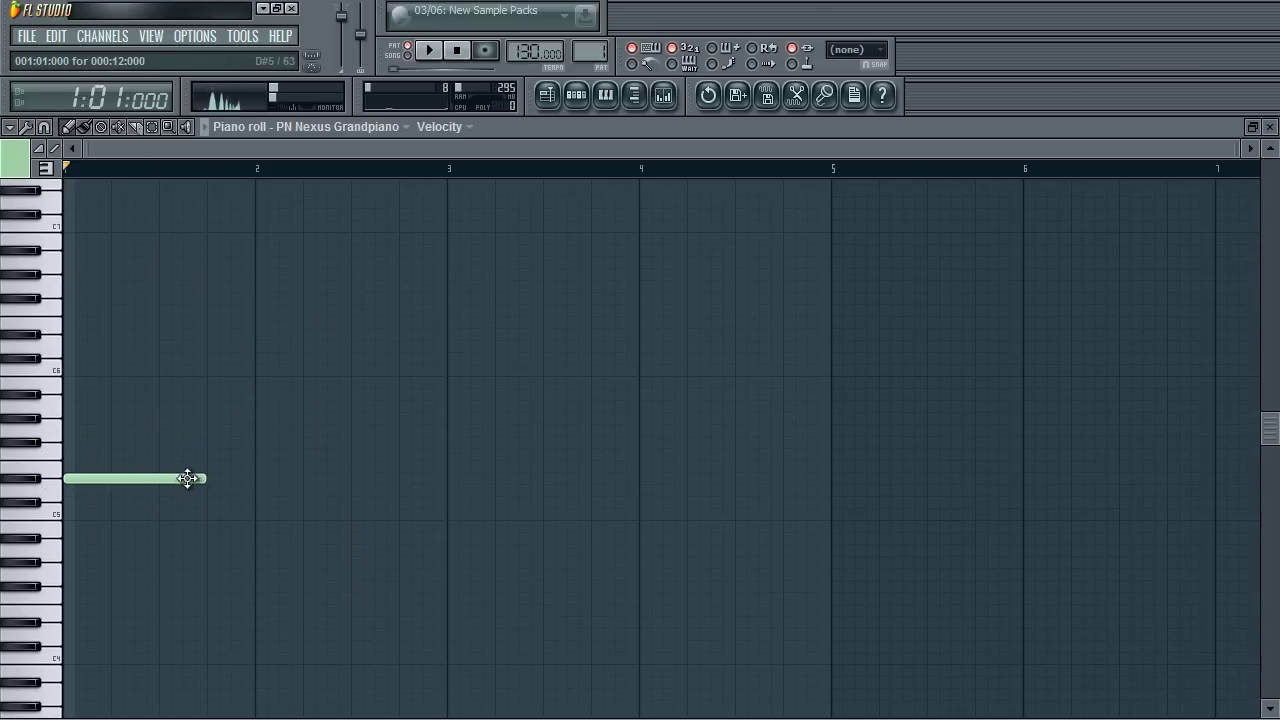
drag(201, 478, 70, 479)
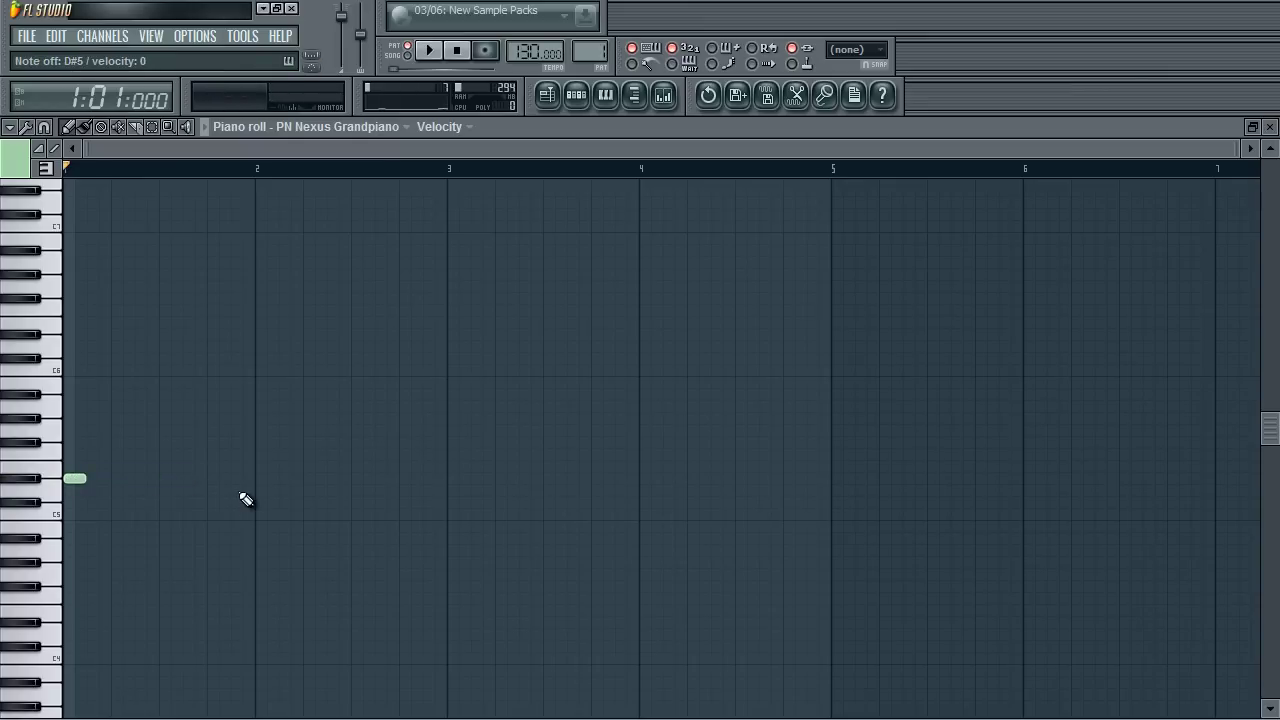
Add two-step notes D6 at step 3 and D#6 at step 5, plus A#6 from step 7 to the end of bar 1, playing them back.
click(576, 95)
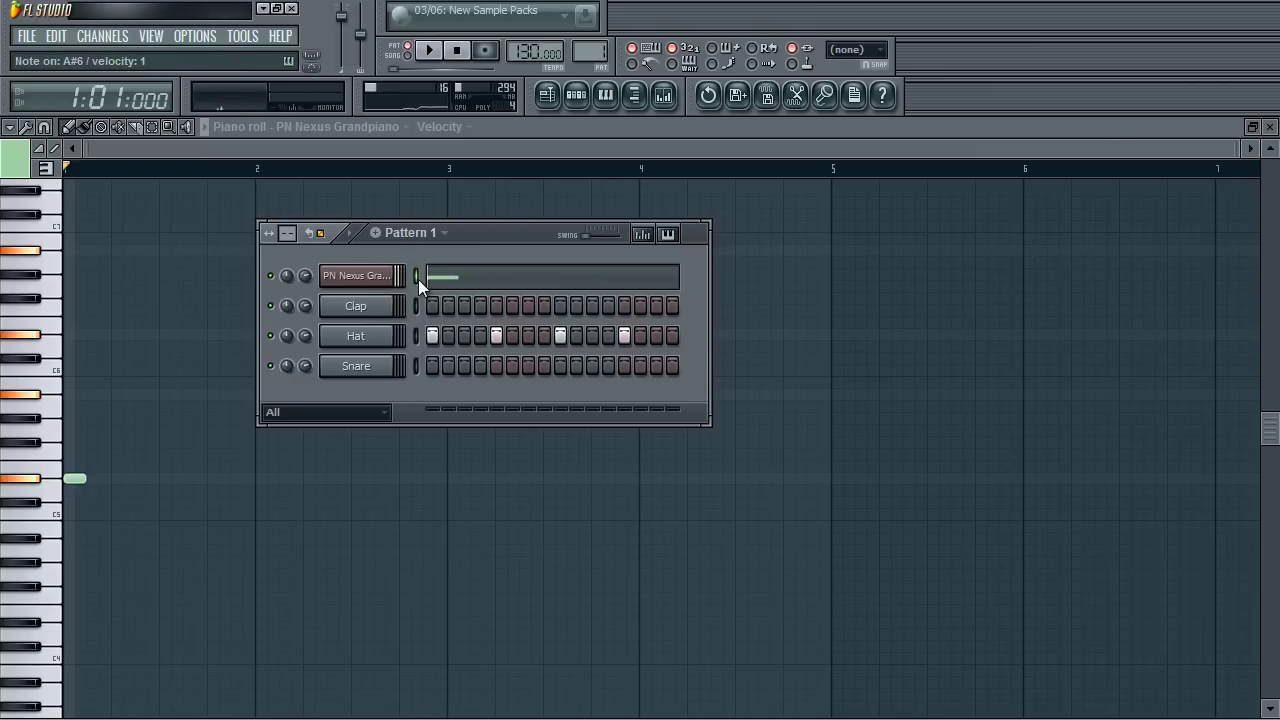
click(185, 359)
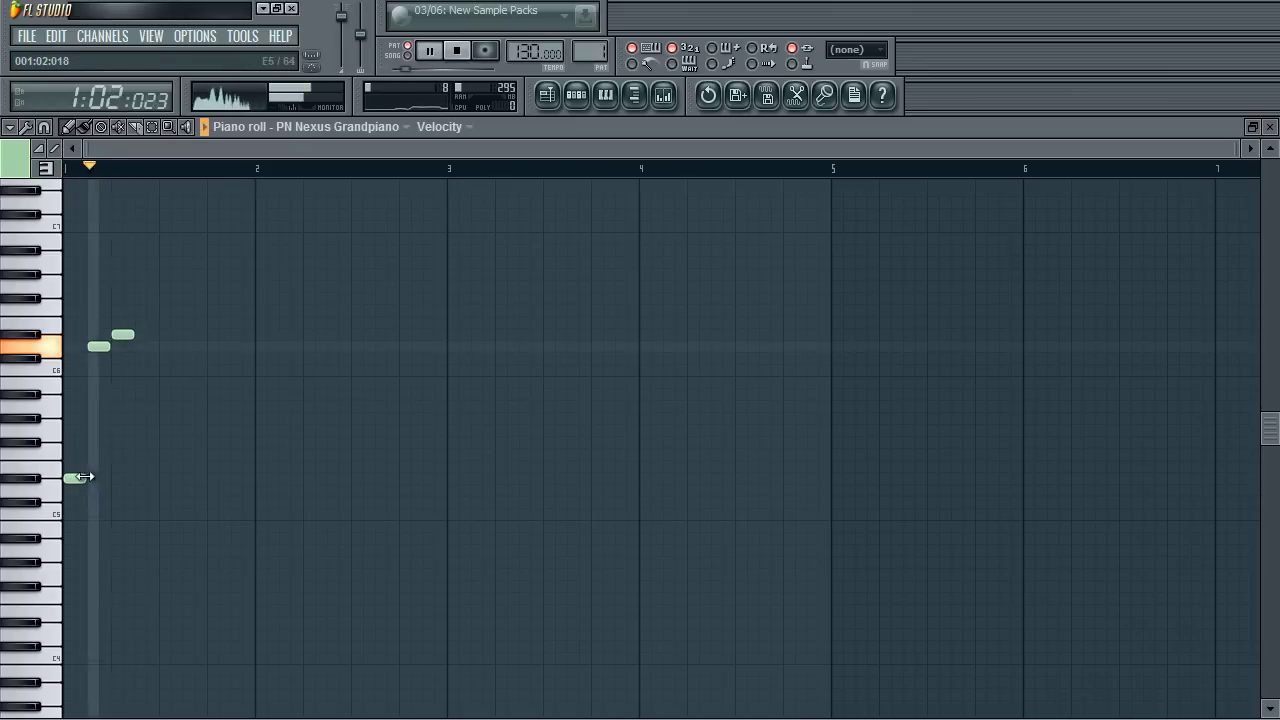
key(space)
key(space)
click(145, 250)
drag(156, 250, 252, 257)
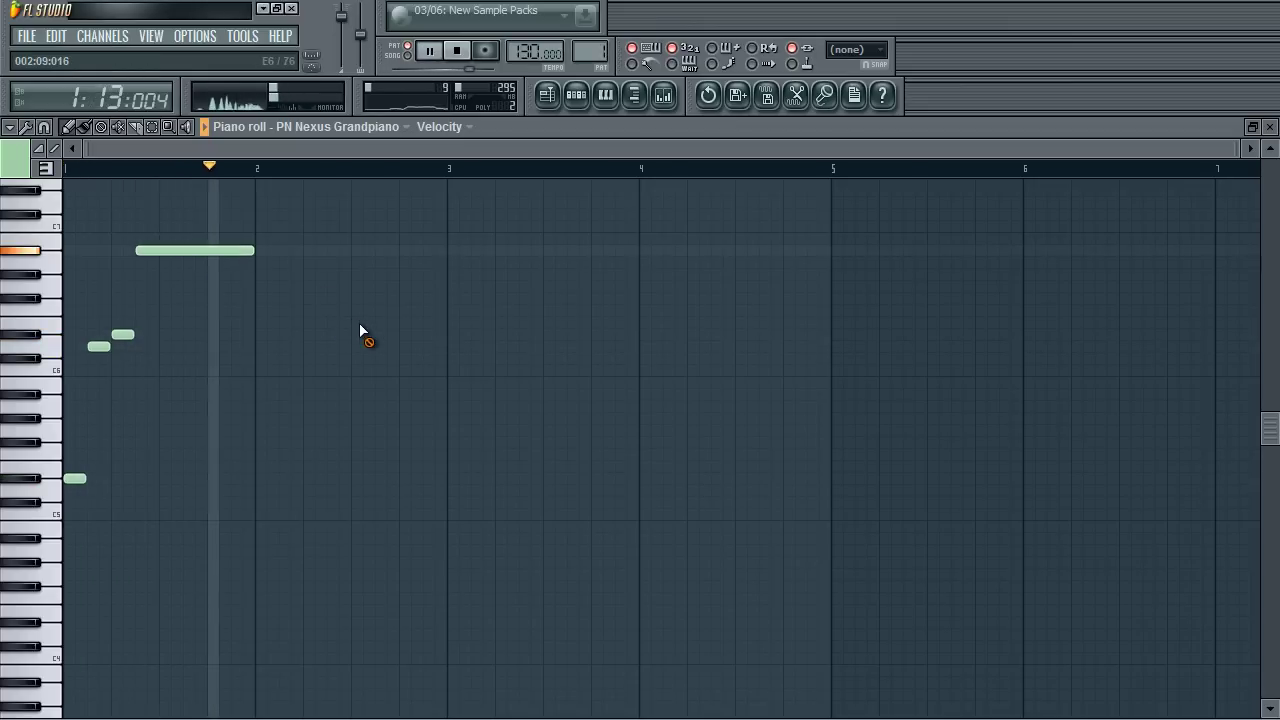
key(space)
key(space)
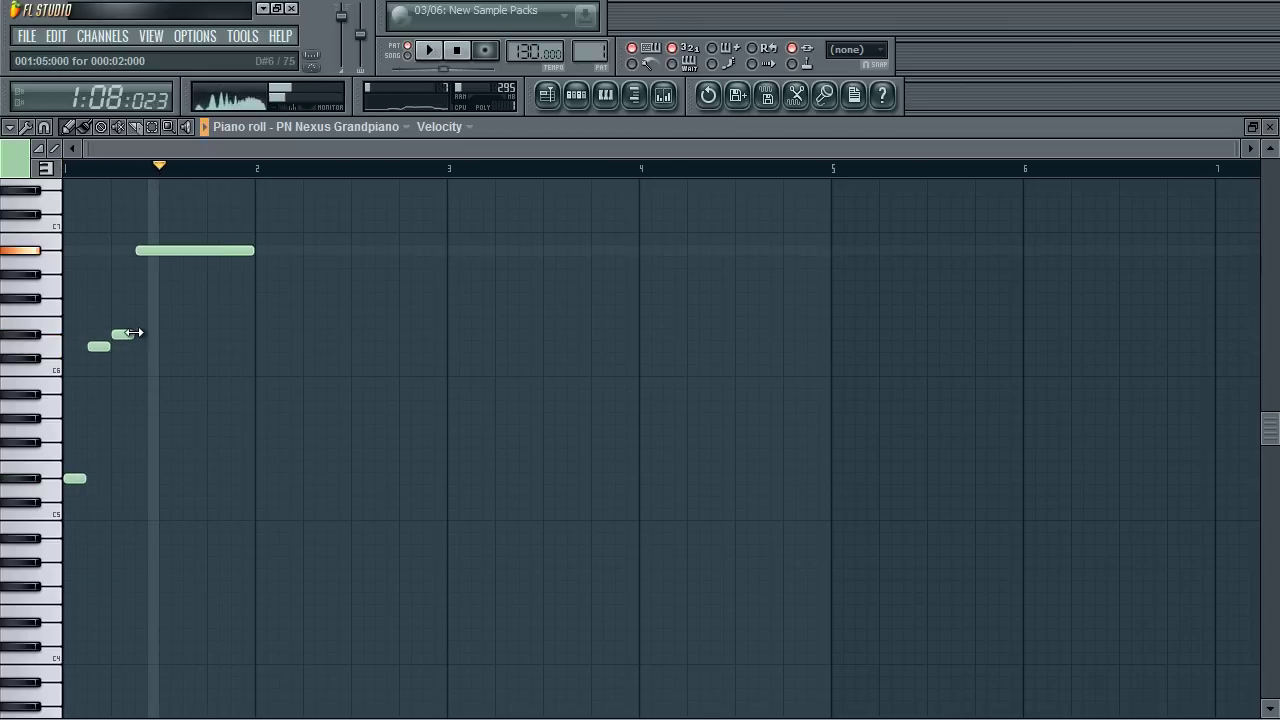
Try lengthening the D#6 note to four steps with A#6 starting at step 9, and play the result.
key(space)
mouse_move(134, 334)
mouse_down()
mouse_move(163, 332)
mouse_move(152, 336)
mouse_up()
key(space)
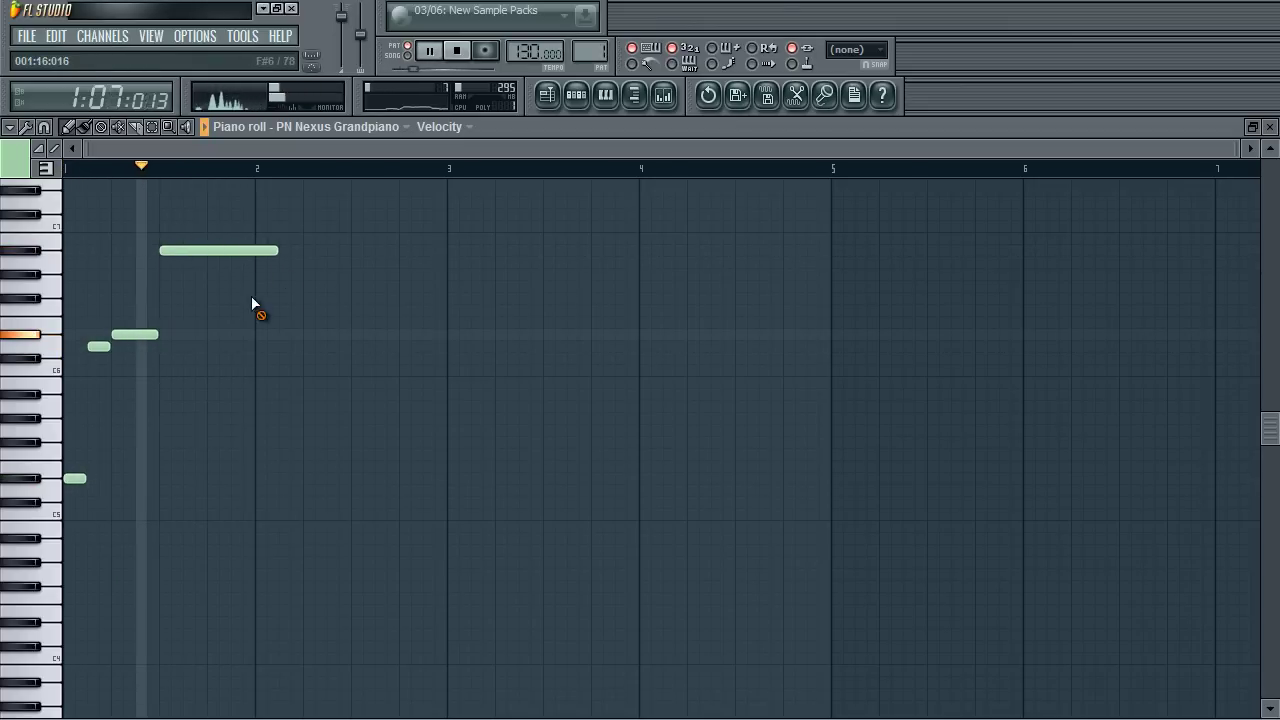
key(space)
key(space)
key(space)
Try a four-step D6 note followed by a two-step D#6 at step 7 and A#6 at step 9, and play it.
drag(157, 334, 146, 336)
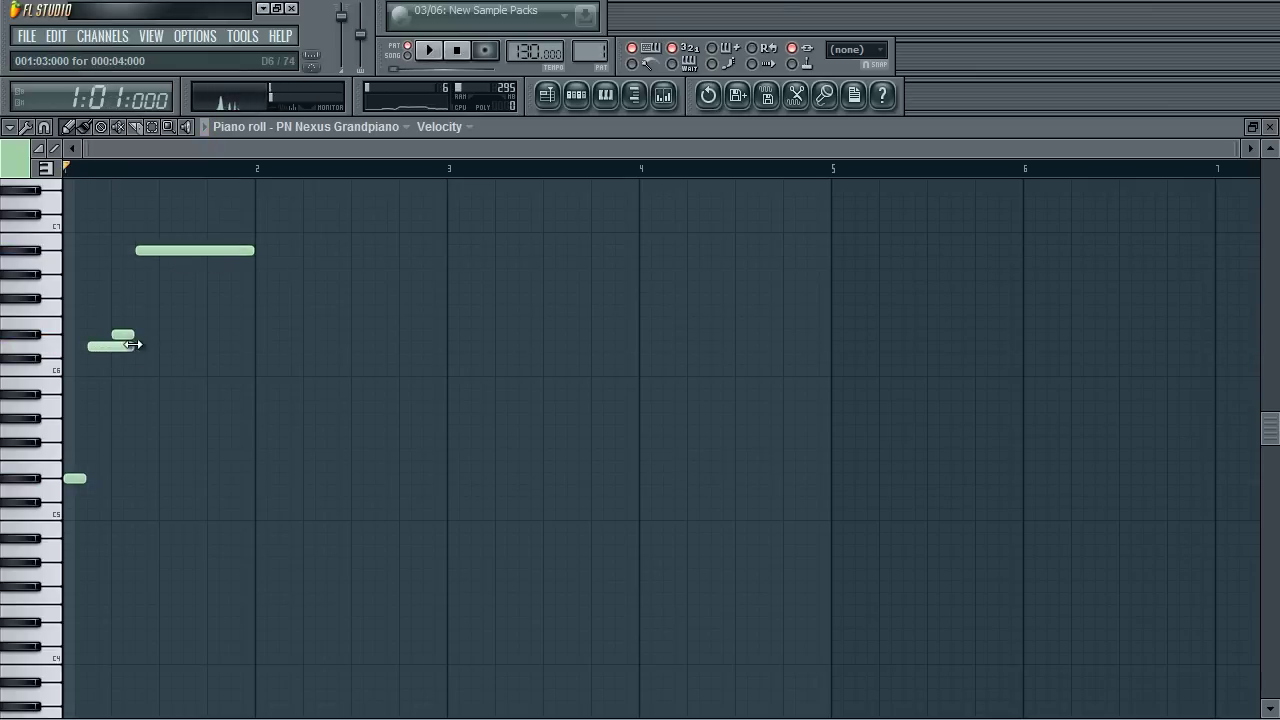
key(space)
drag(155, 250, 179, 250)
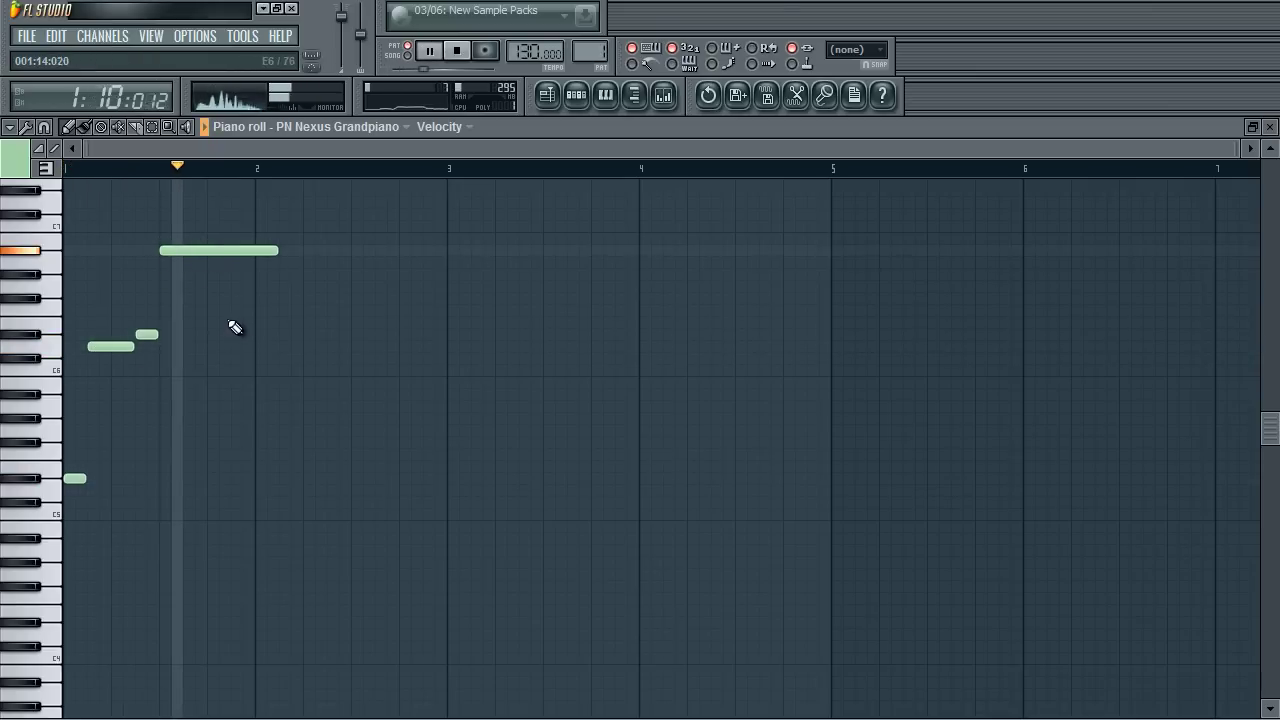
key(space)
key(space)
Try extending the D6 note to six steps and moving D#6 to step 9, and play the result.
drag(132, 347, 164, 334)
key(space)
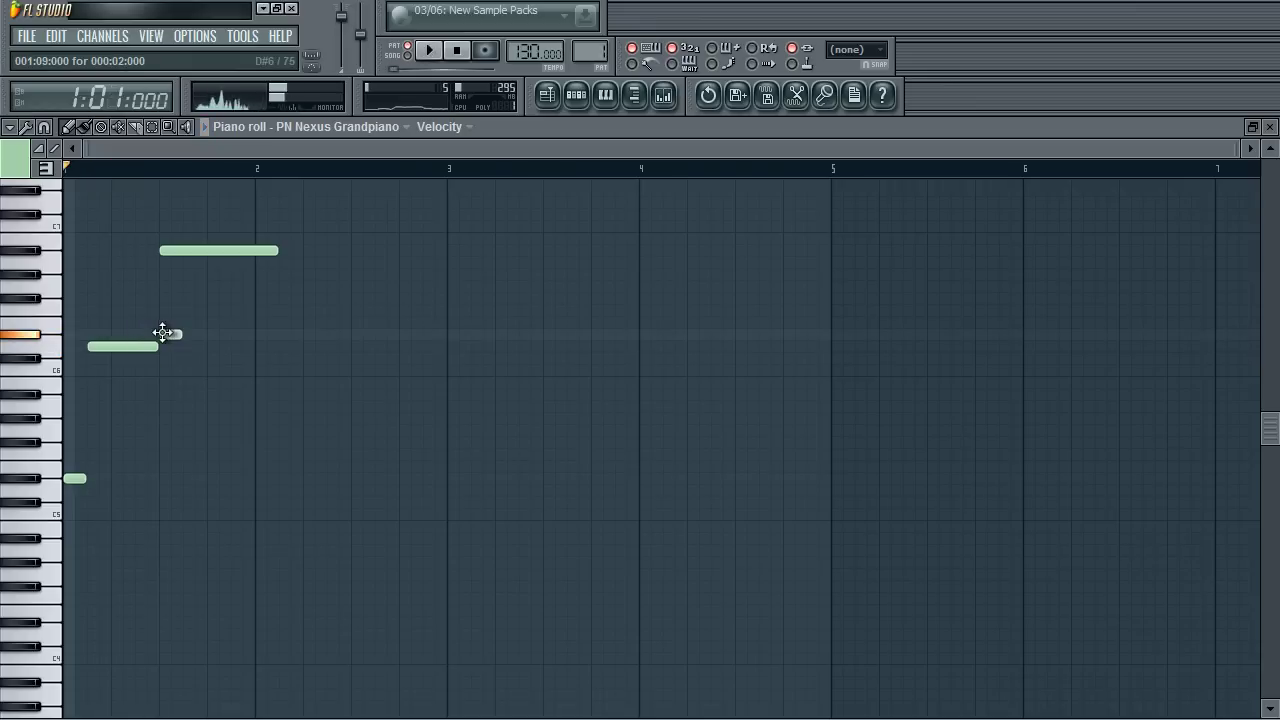
key(space)
Restore the earlier rhythm with D6 two steps long, D#6 at step 5 and A#6 at step 7, and play it.
mouse_move(193, 250)
mouse_down()
mouse_move(217, 250)
mouse_move(171, 248)
mouse_up()
key(space)
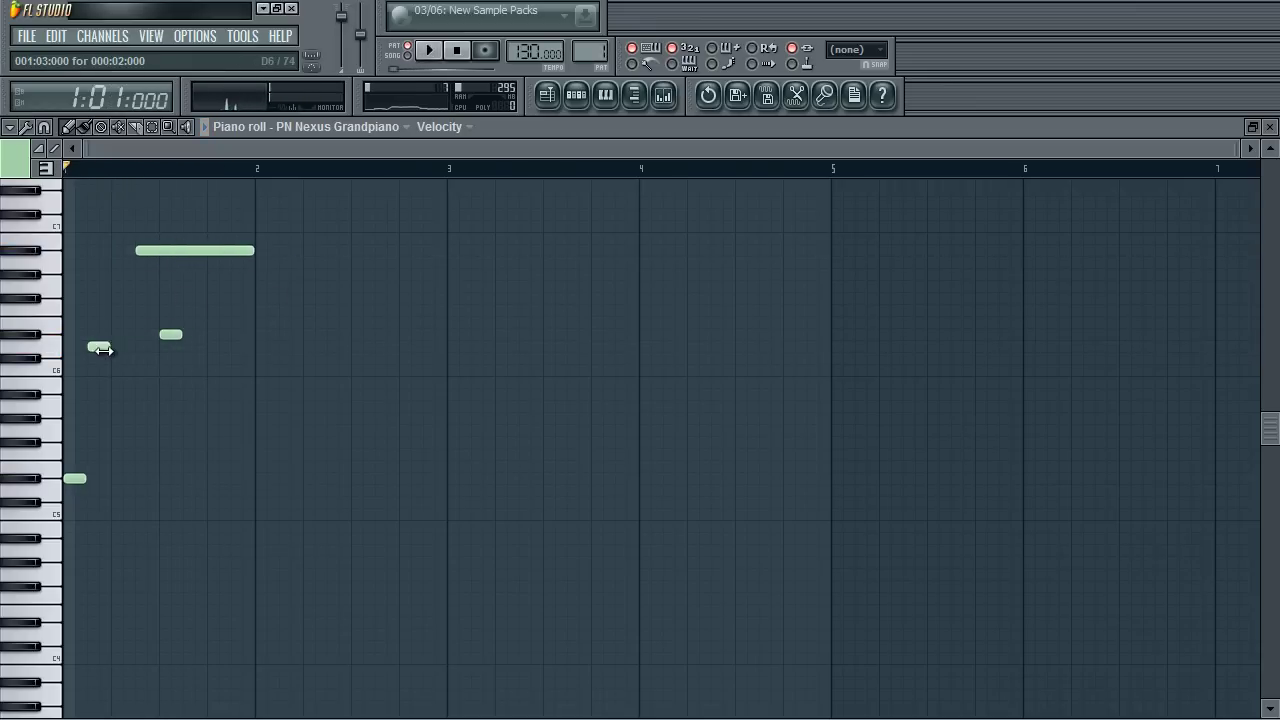
scroll(238, 388, up, 1)
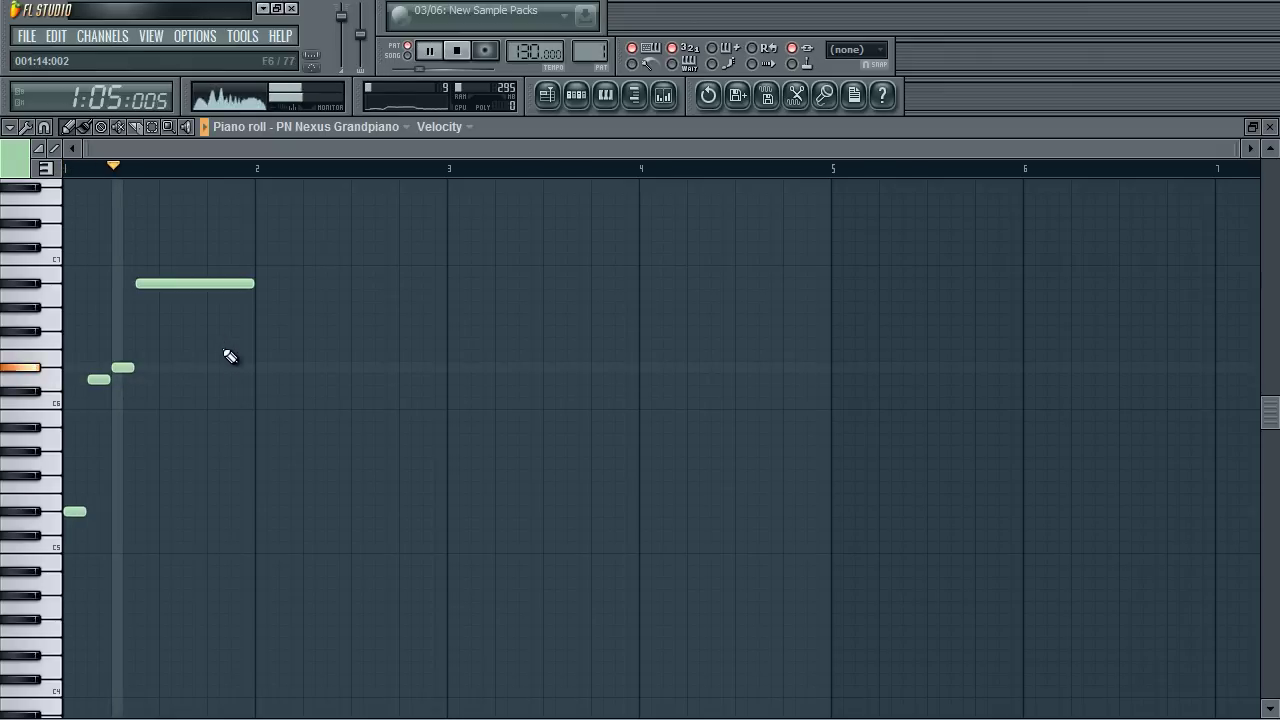
Lengthen the A#6 note to 18 steps, add an equally long F6 note at bar 2, step 9, and play the result.
key(space)
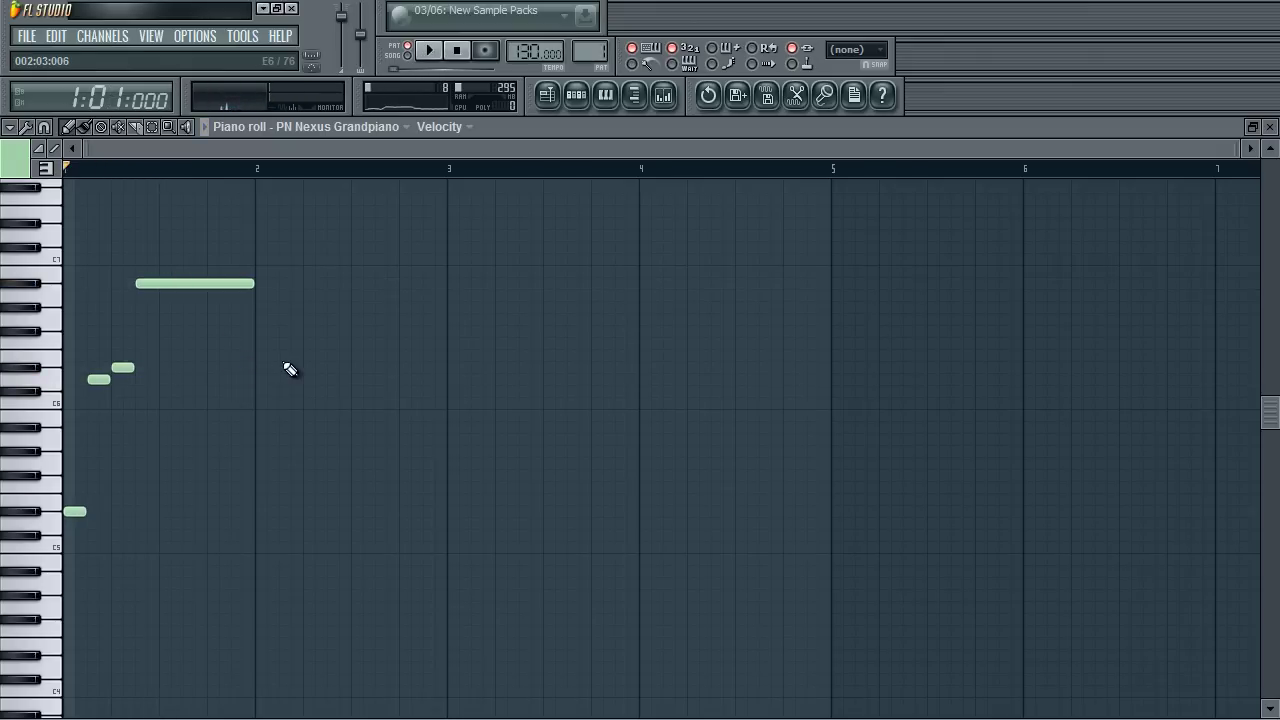
key(space)
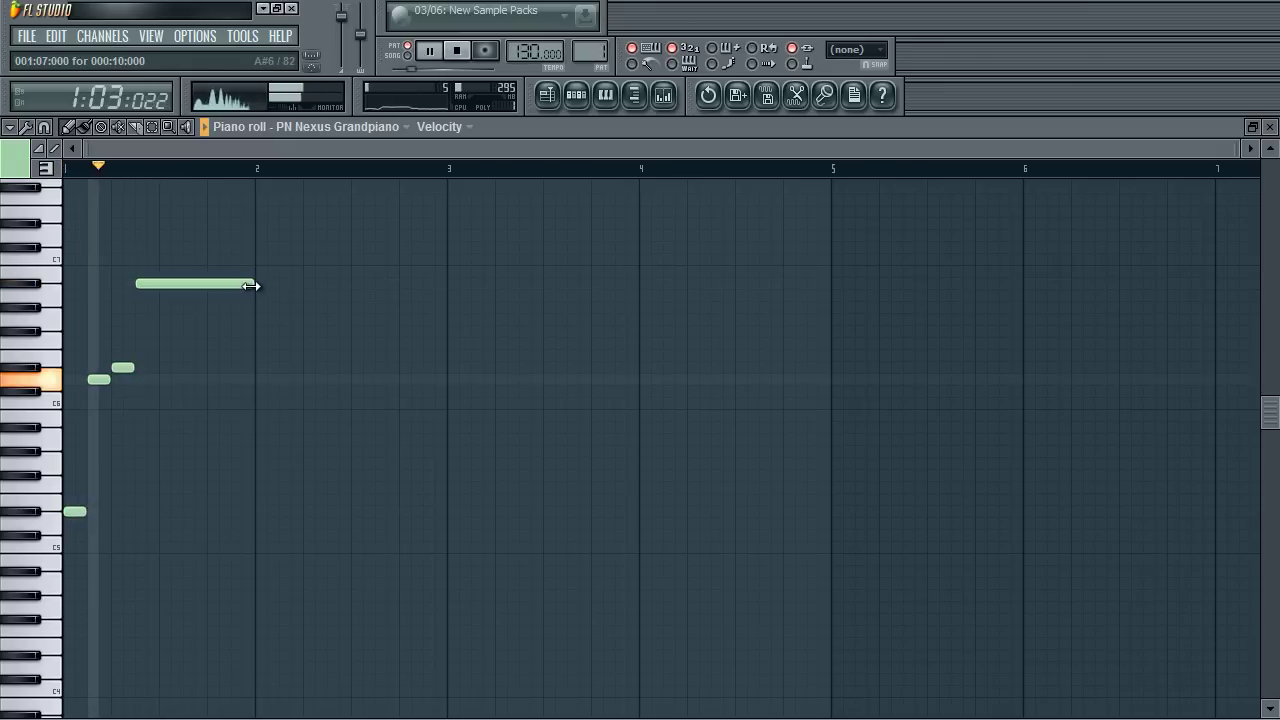
drag(254, 283, 348, 281)
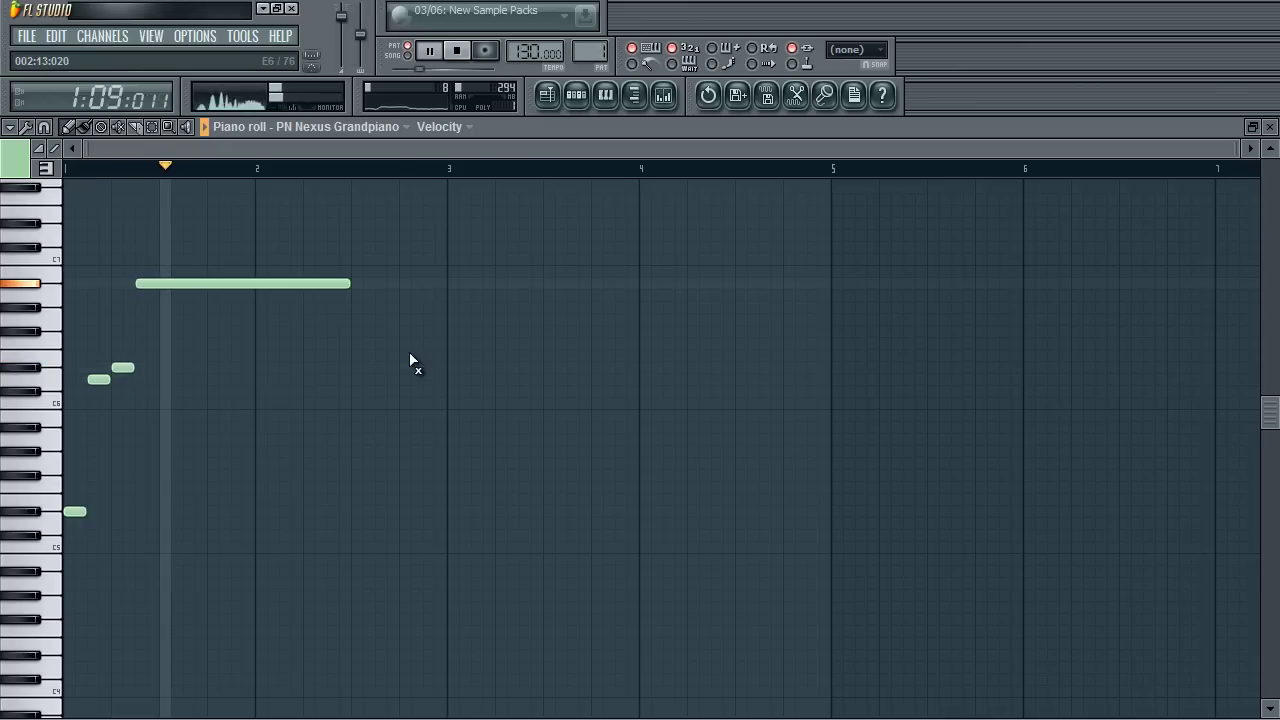
key(space)
drag(351, 305, 354, 345)
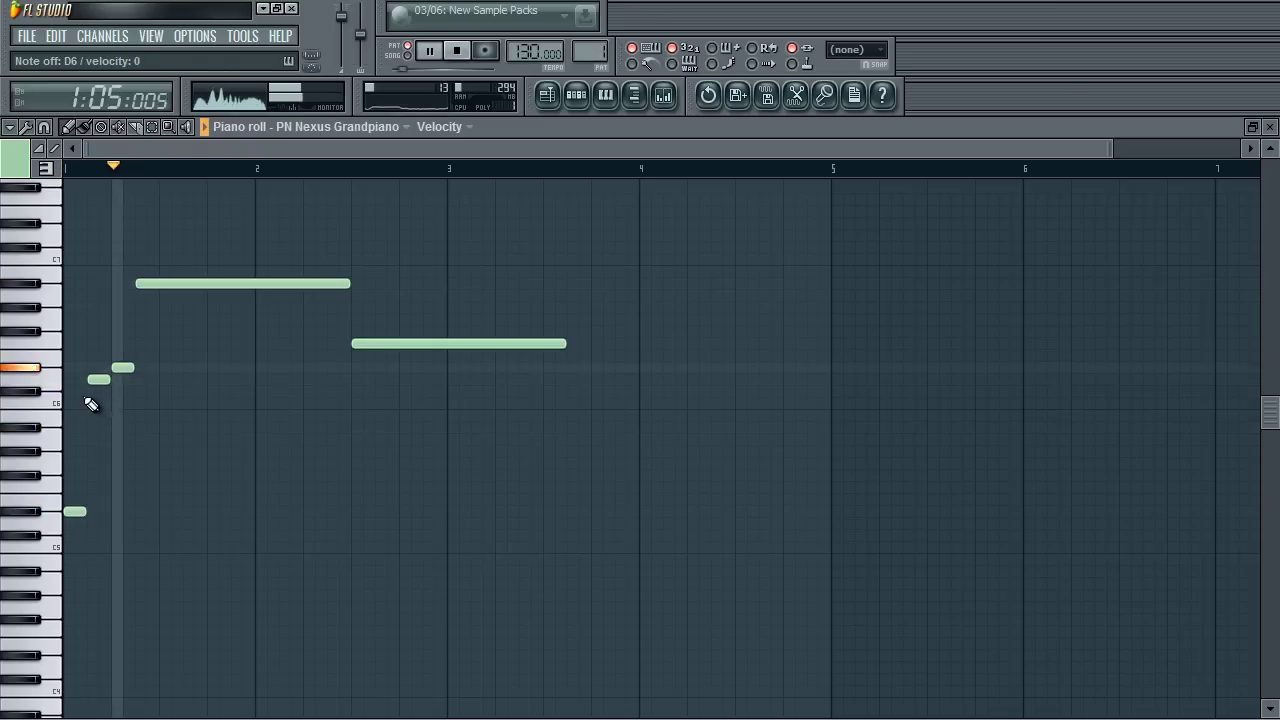
key(space)
Insert a two-step A#5 note at step 3, shifting D6 to step 5, D#6 to step 7 and A#6 to step 9, and play it.
click(88, 419)
right_click(88, 418)
click(92, 383)
drag(104, 432, 92, 434)
key(space)
mouse_move(130, 363)
mouse_down()
mouse_move(97, 382)
mouse_move(121, 380)
mouse_up()
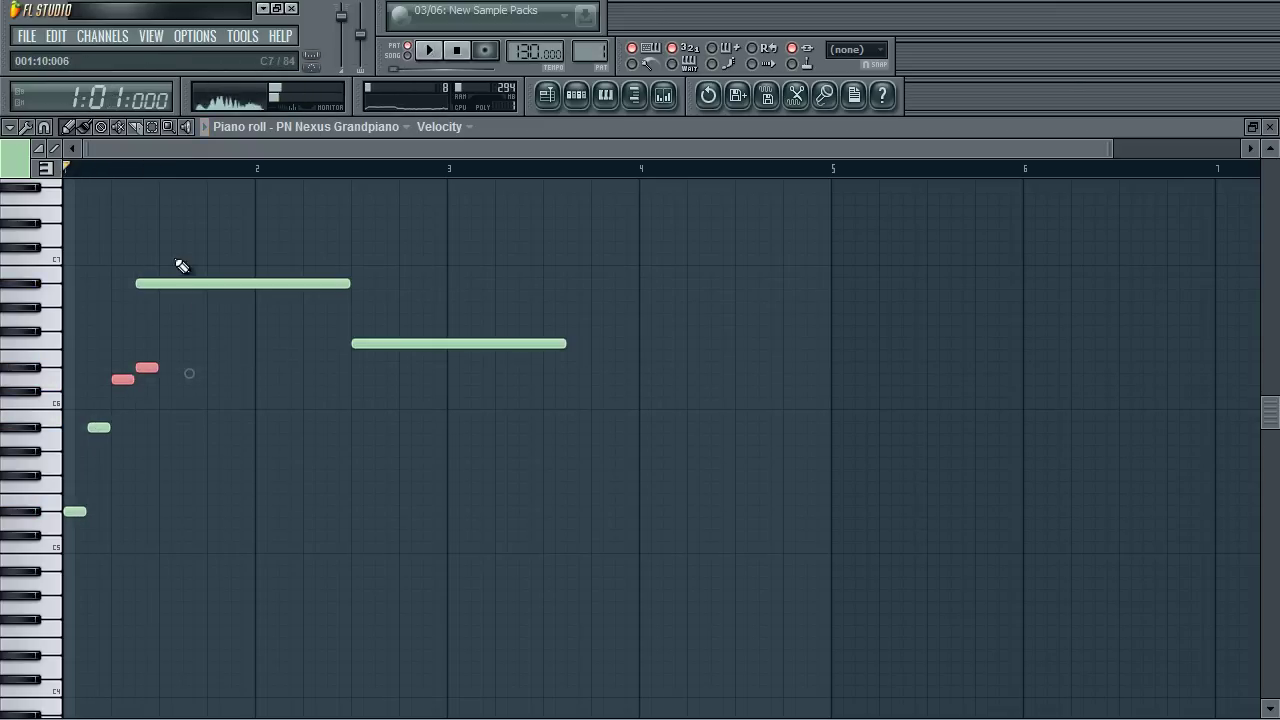
drag(182, 282, 204, 281)
key(space)
key(space)
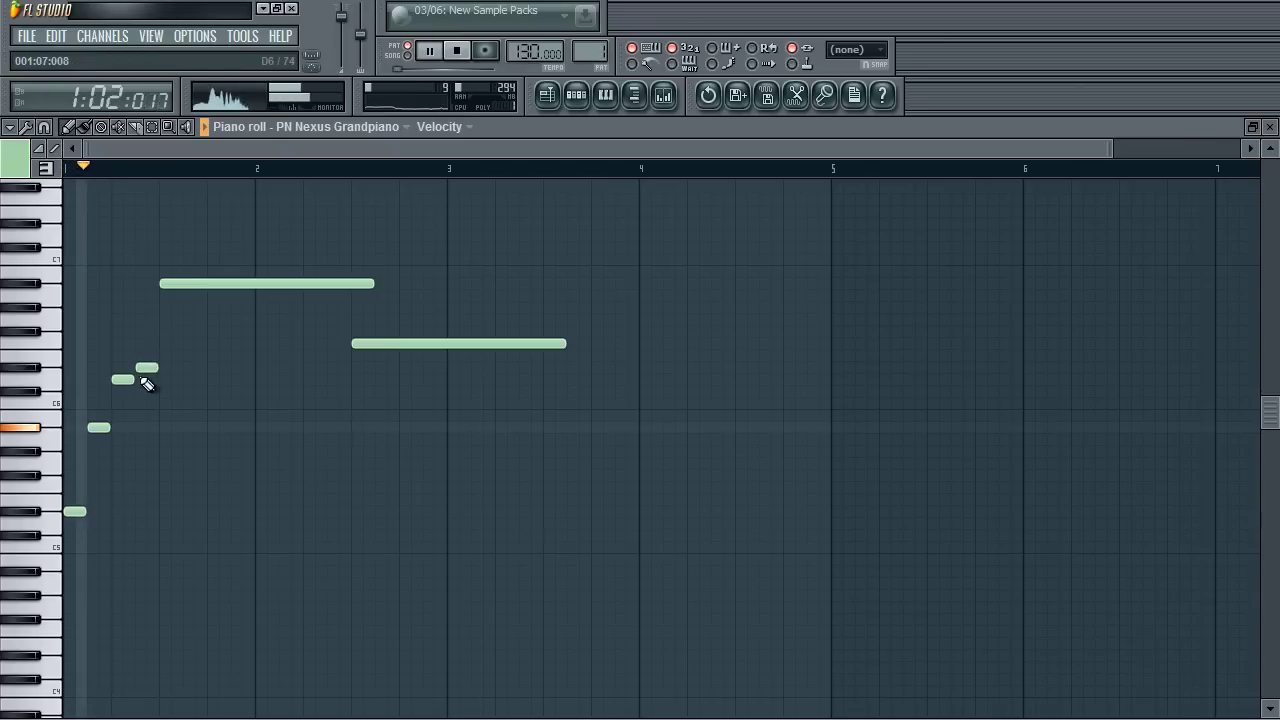
key(space)
Lengthen A#5 and D6 to four steps each, moving D6 to step 7, D#6 to step 11 and A#6 to step 13, and play it.
drag(141, 377, 199, 365)
key(space)
key(space)
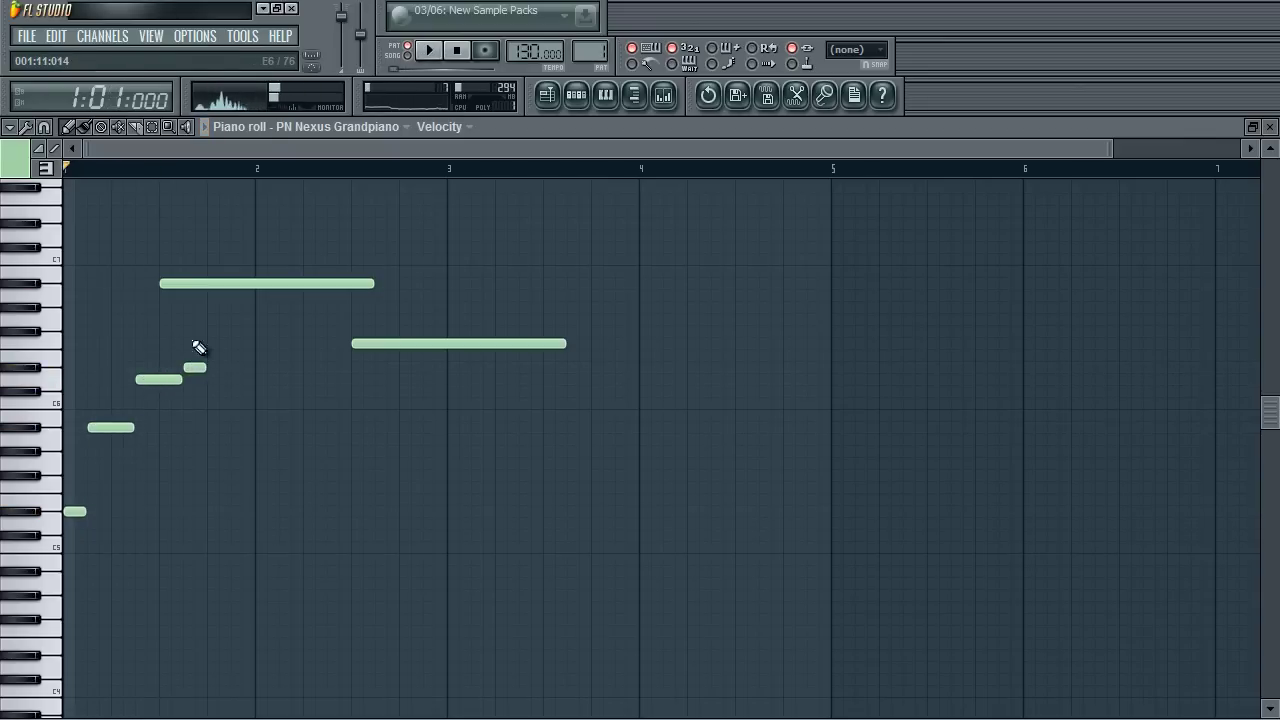
key(space)
drag(216, 284, 262, 285)
key(space)
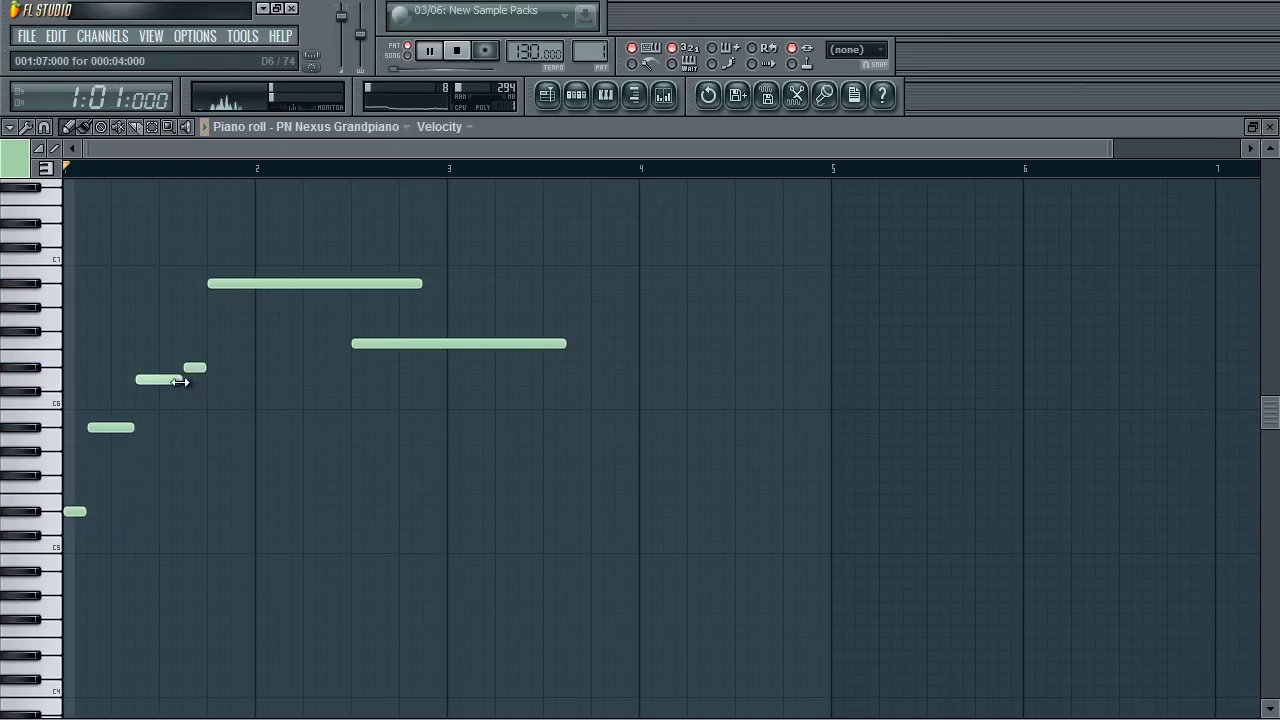
key(space)
Lengthen the D#6 note to four steps, move A#6 to start at step 15, and play the melody.
drag(181, 380, 214, 367)
key(space)
key(space)
key(space)
key(space)
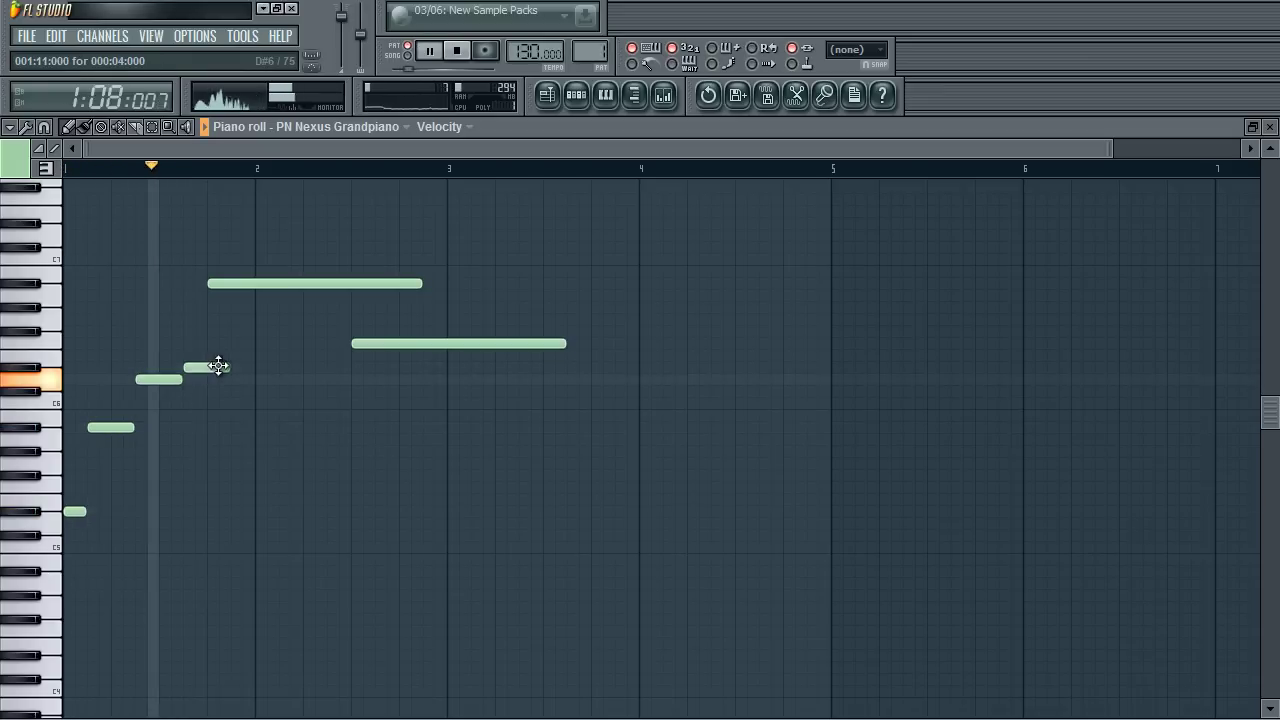
key(space)
drag(258, 284, 282, 283)
key(space)
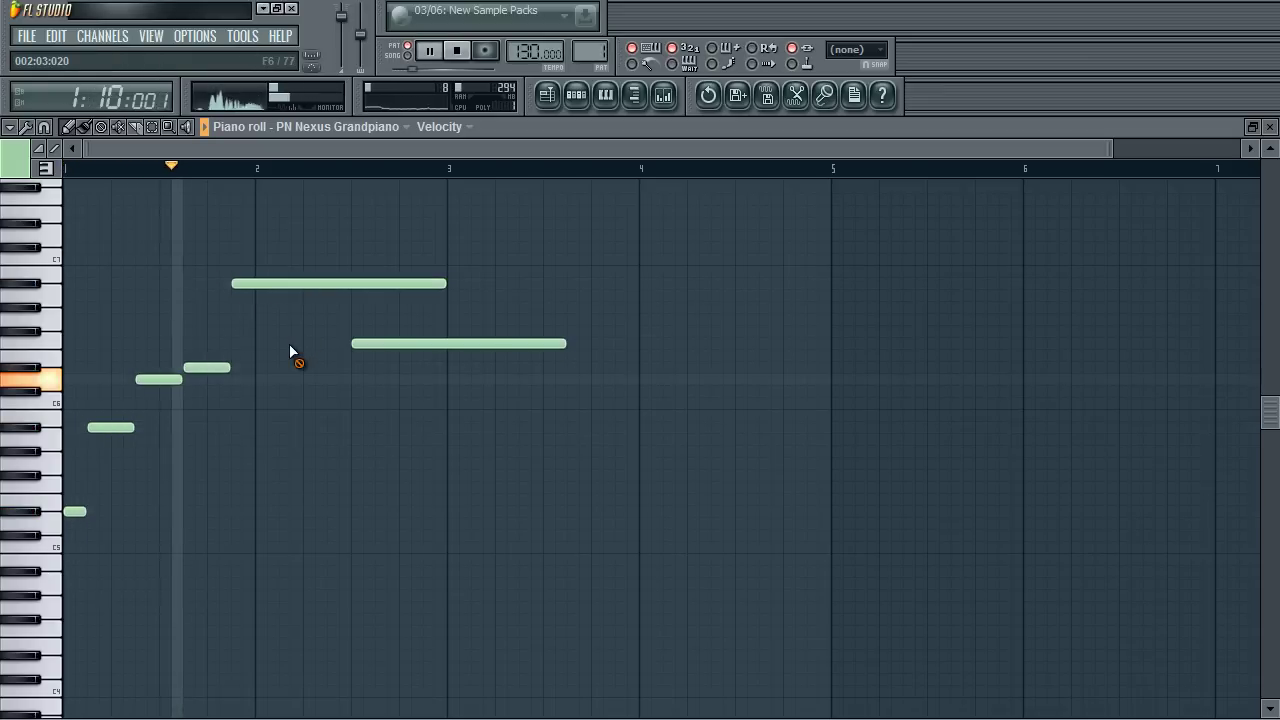
Try the long F6 note at the start of bar 3 during playback, and delete it.
drag(352, 344, 471, 345)
key(space)
key(space)
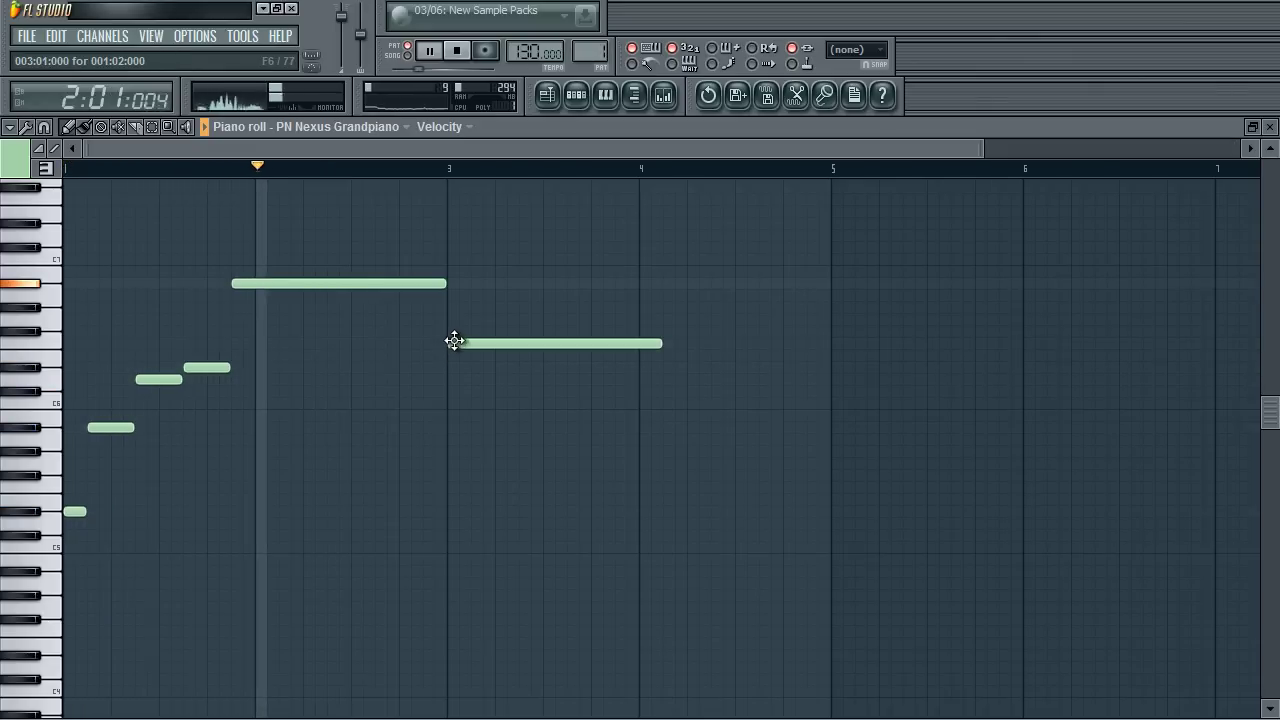
key(space)
right_click(480, 344)
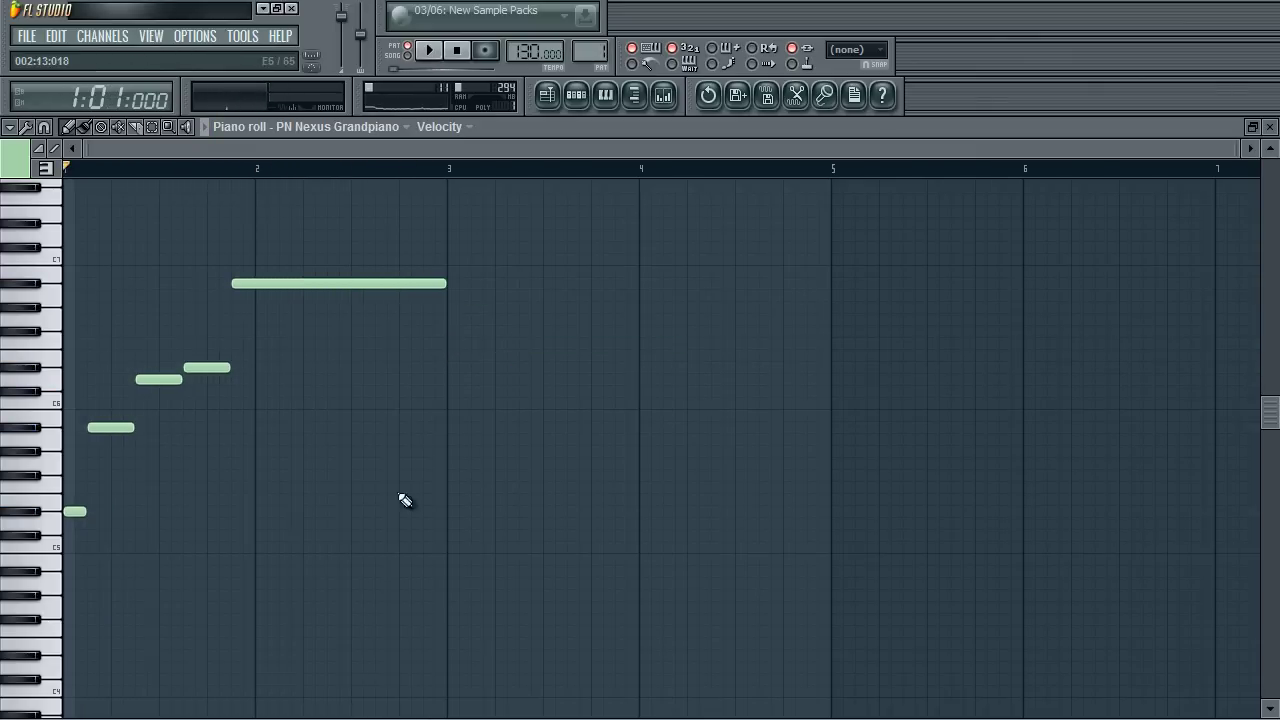
scroll(60, 436, down, 3)
scroll(60, 436, up, 4)
scroll(223, 474, down, 6)
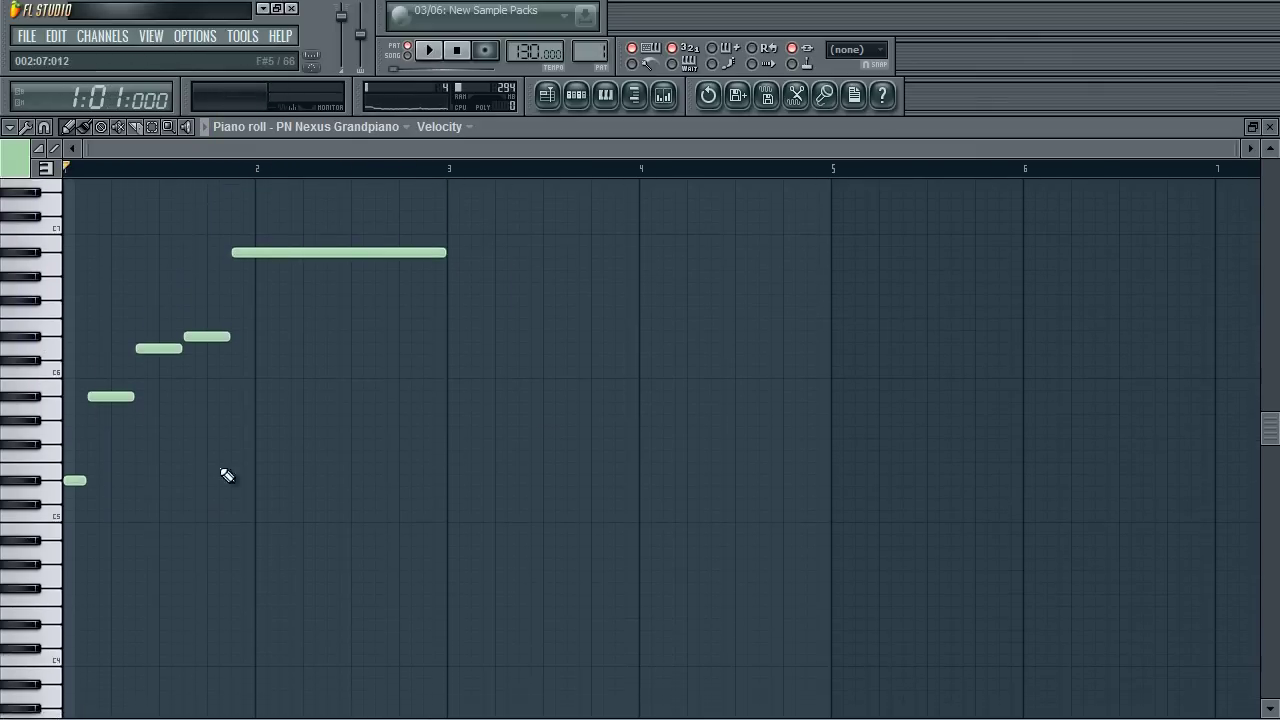
scroll(274, 460, up, 5)
drag(390, 208, 18, 484)
ctrl+click(255, 500)
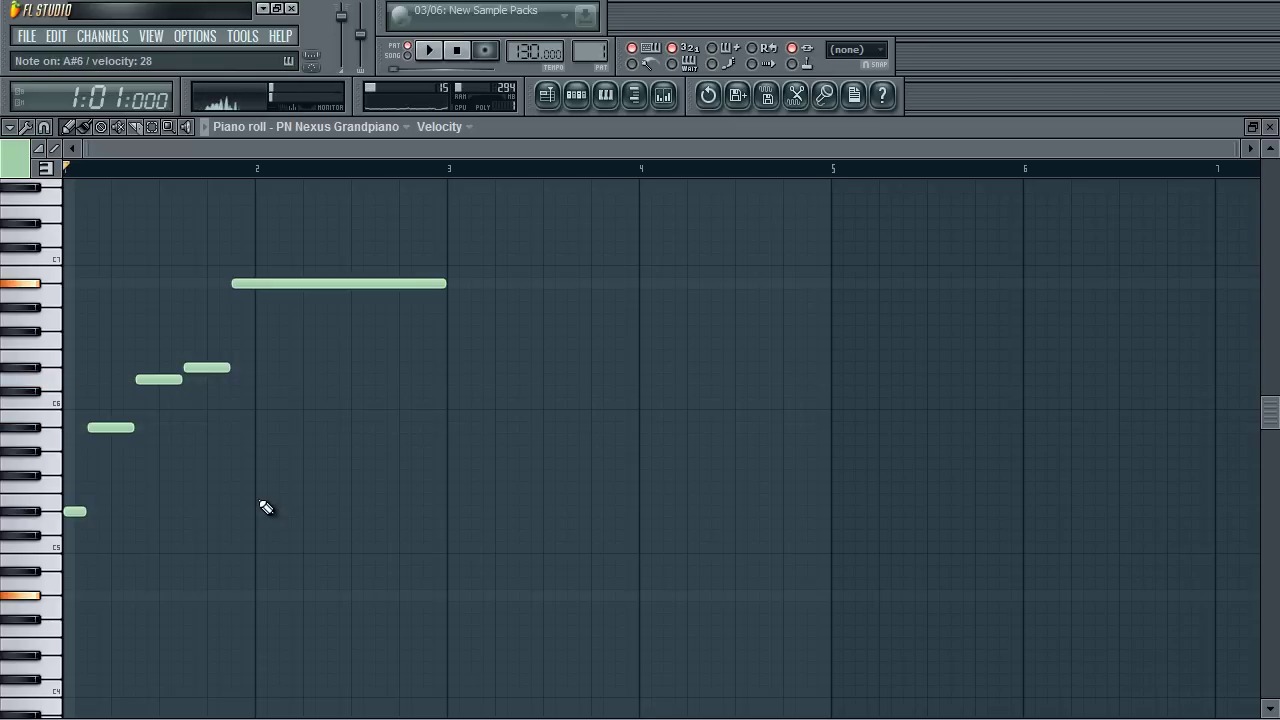
Add a two-bar G#3 bass note from the start of bar 1 and play it with the melody.
scroll(222, 441, down, 3)
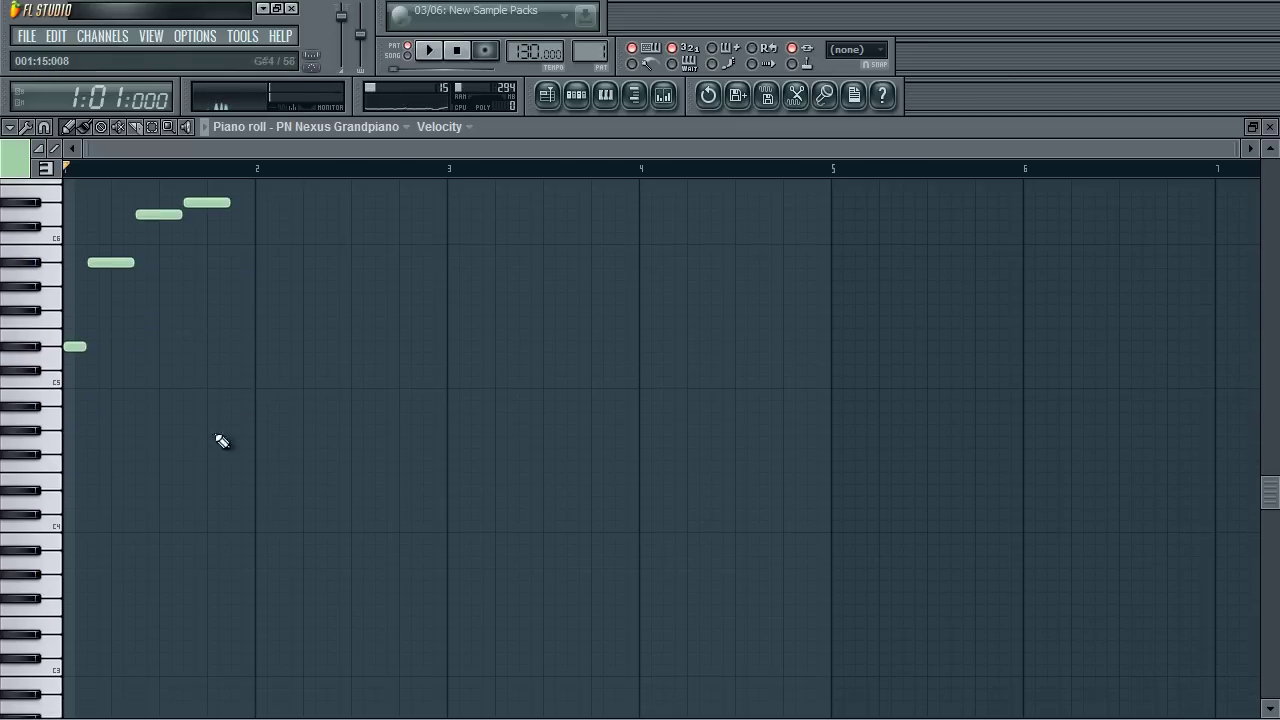
scroll(27, 440, down, 1)
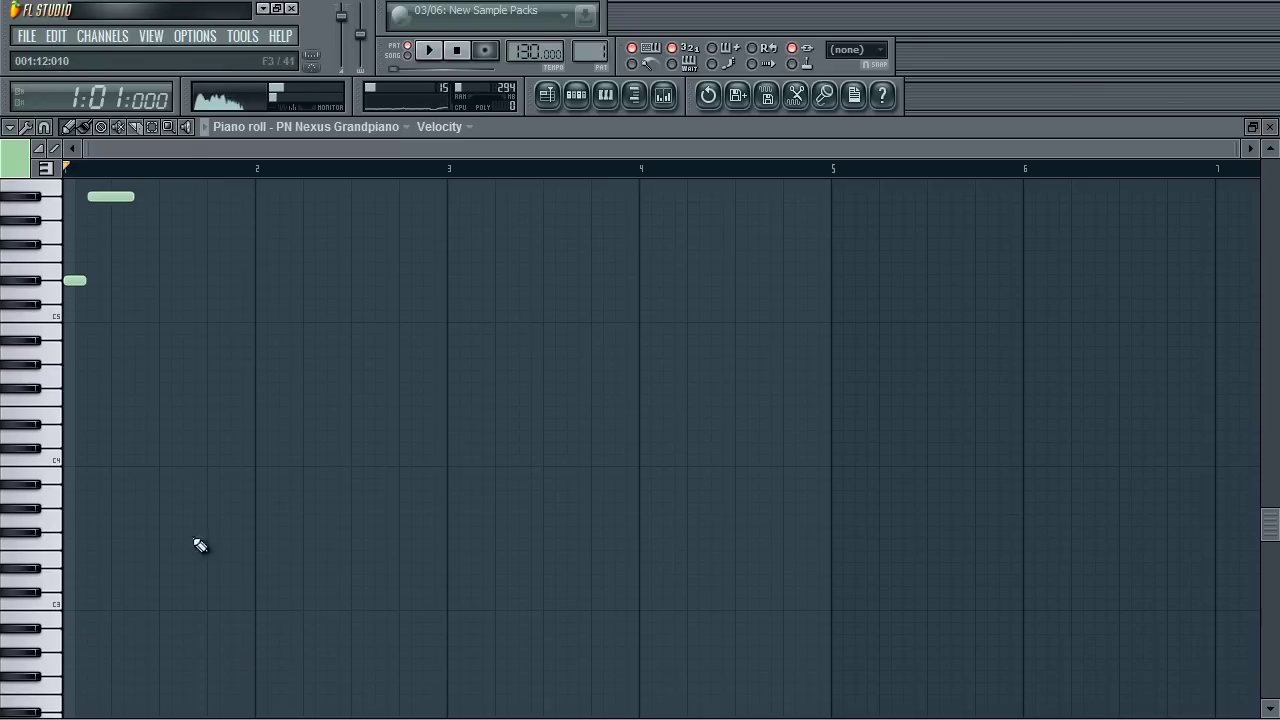
scroll(274, 454, up, 1)
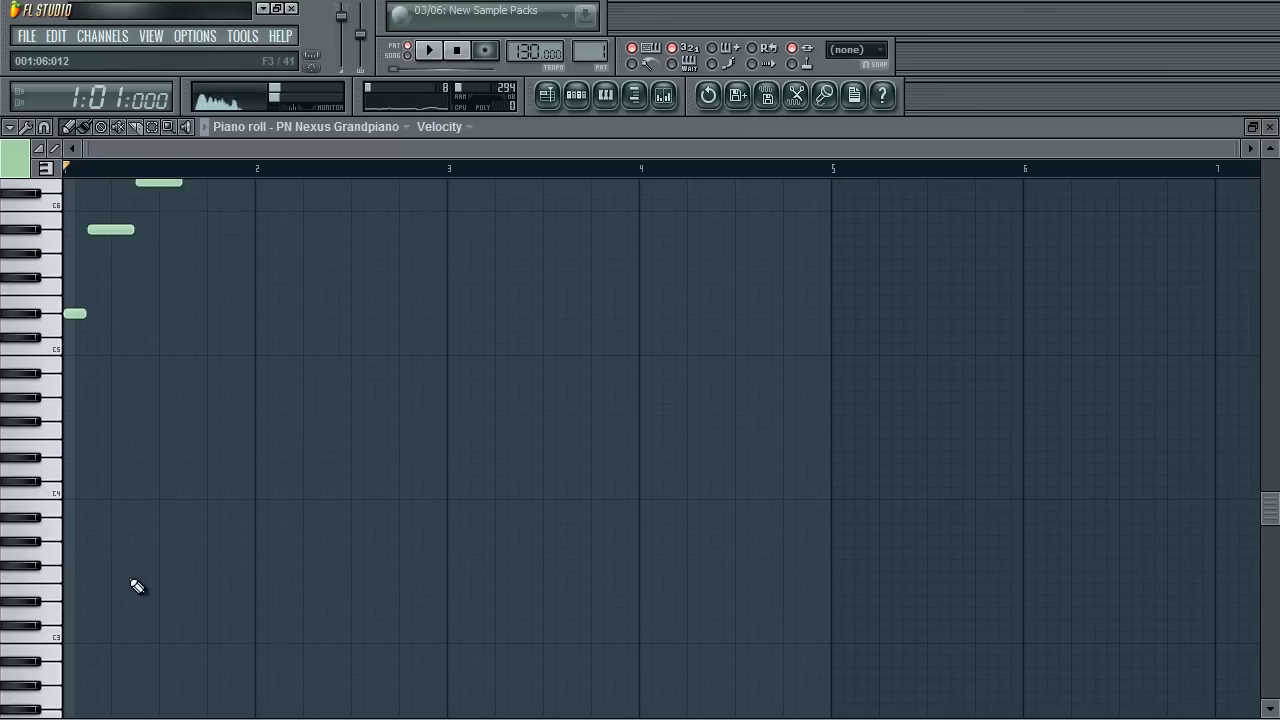
click(38, 465)
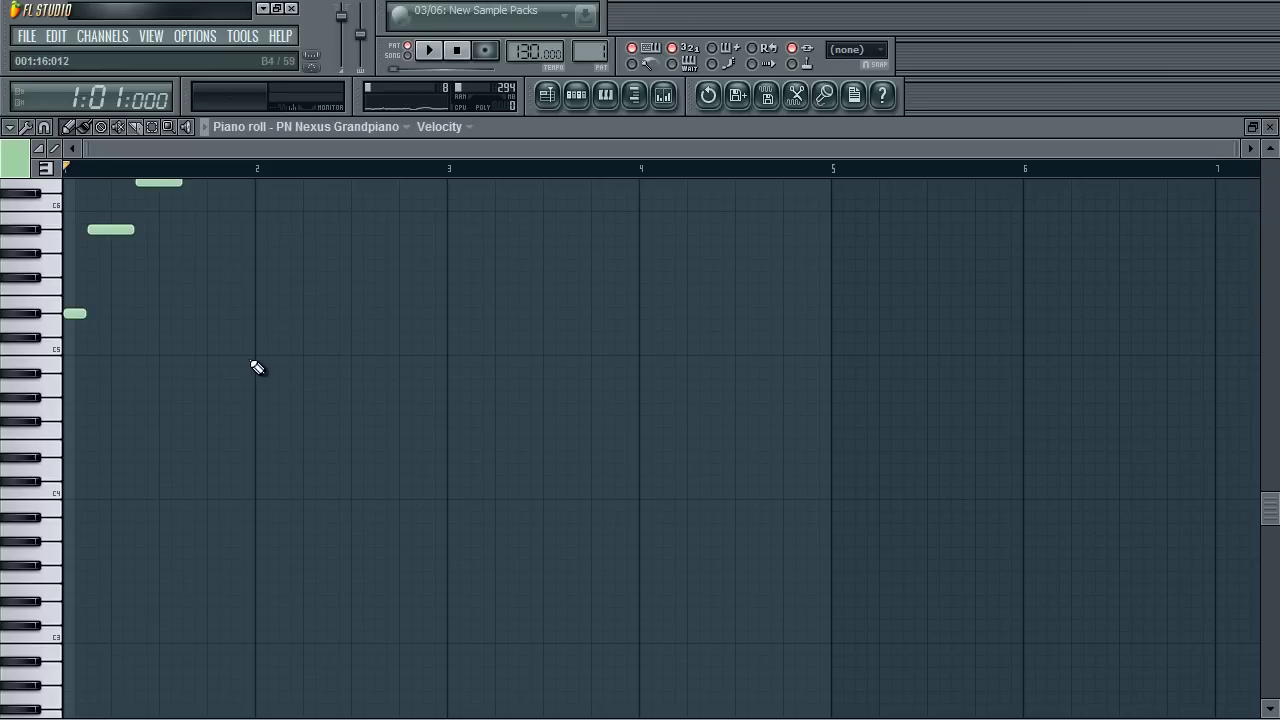
click(65, 545)
drag(267, 543, 454, 549)
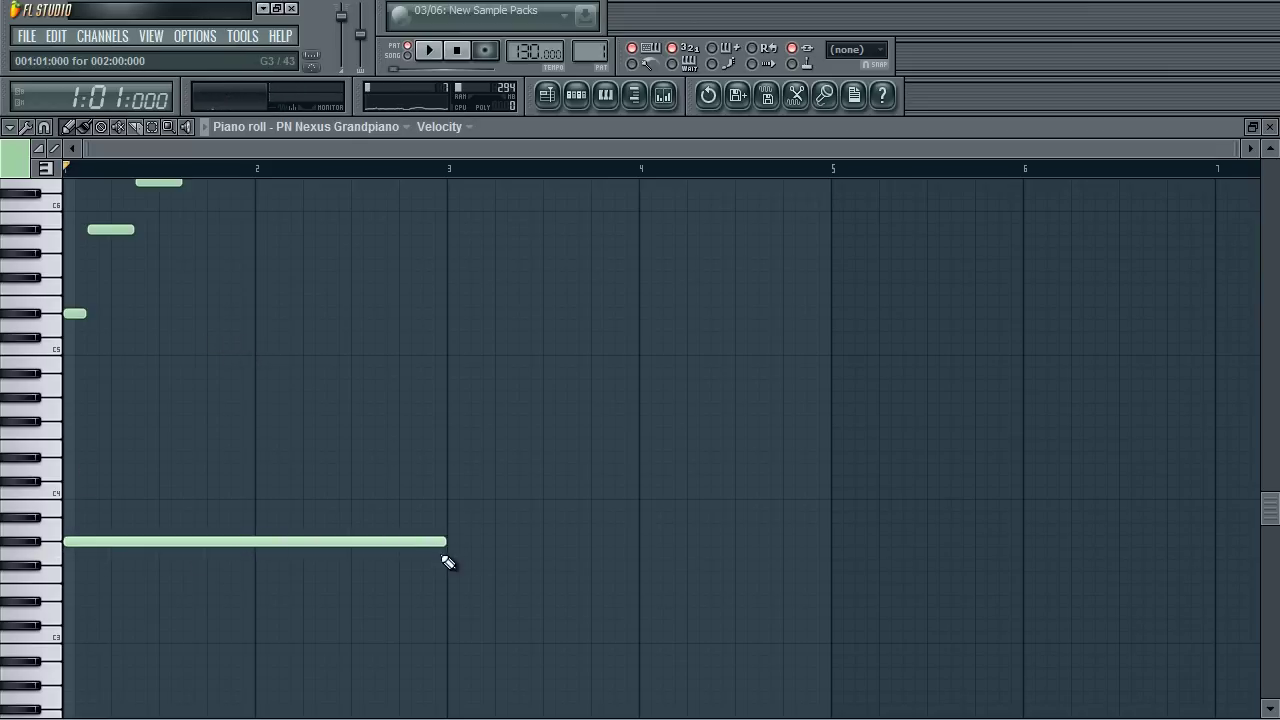
key(space)
scroll(317, 477, up, 5)
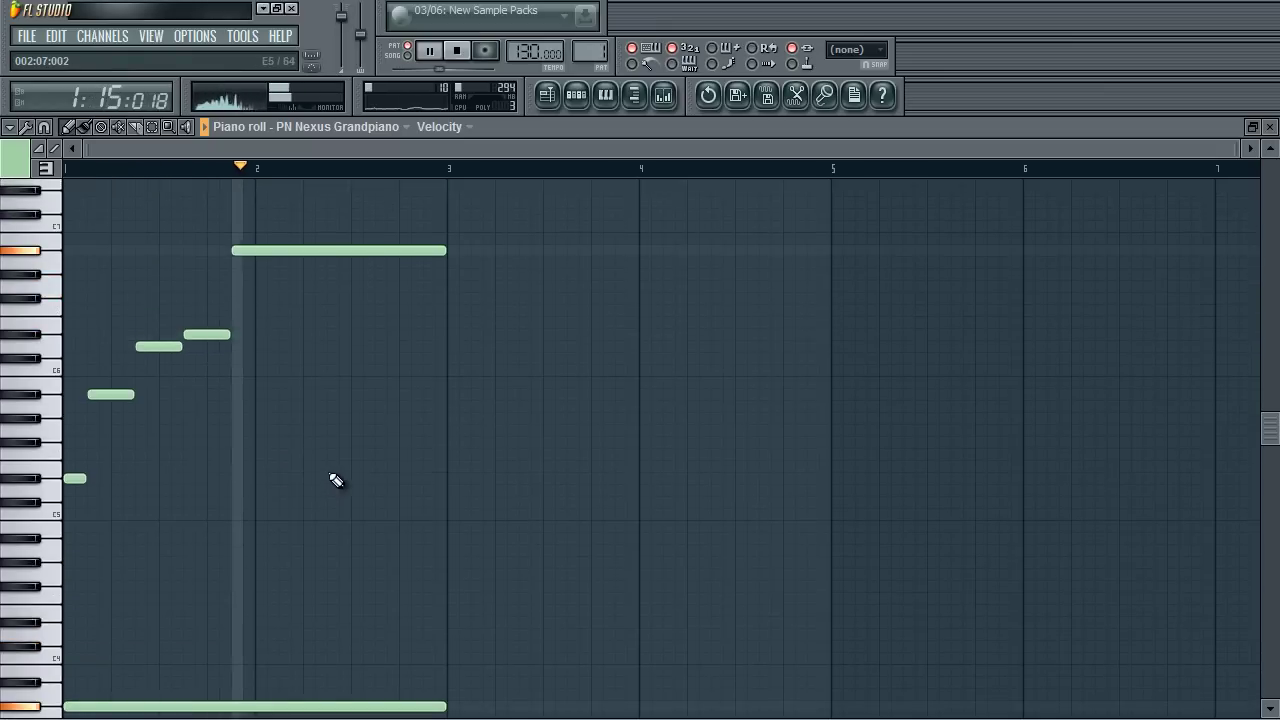
key(space)
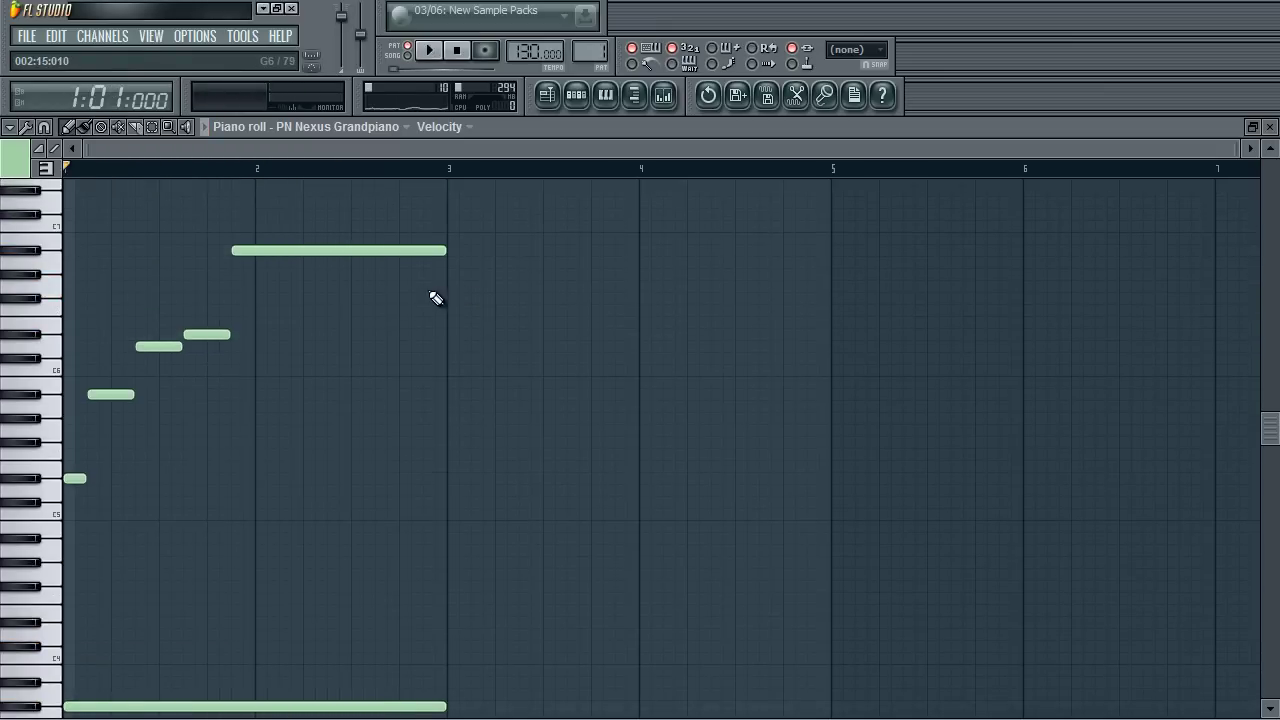
Add a G6 note at the end of bar 2, two steps long from step 15, checking its timing during playback.
click(428, 286)
key(space)
drag(800, 300, 446, 286)
right_click(435, 286)
click(410, 287)
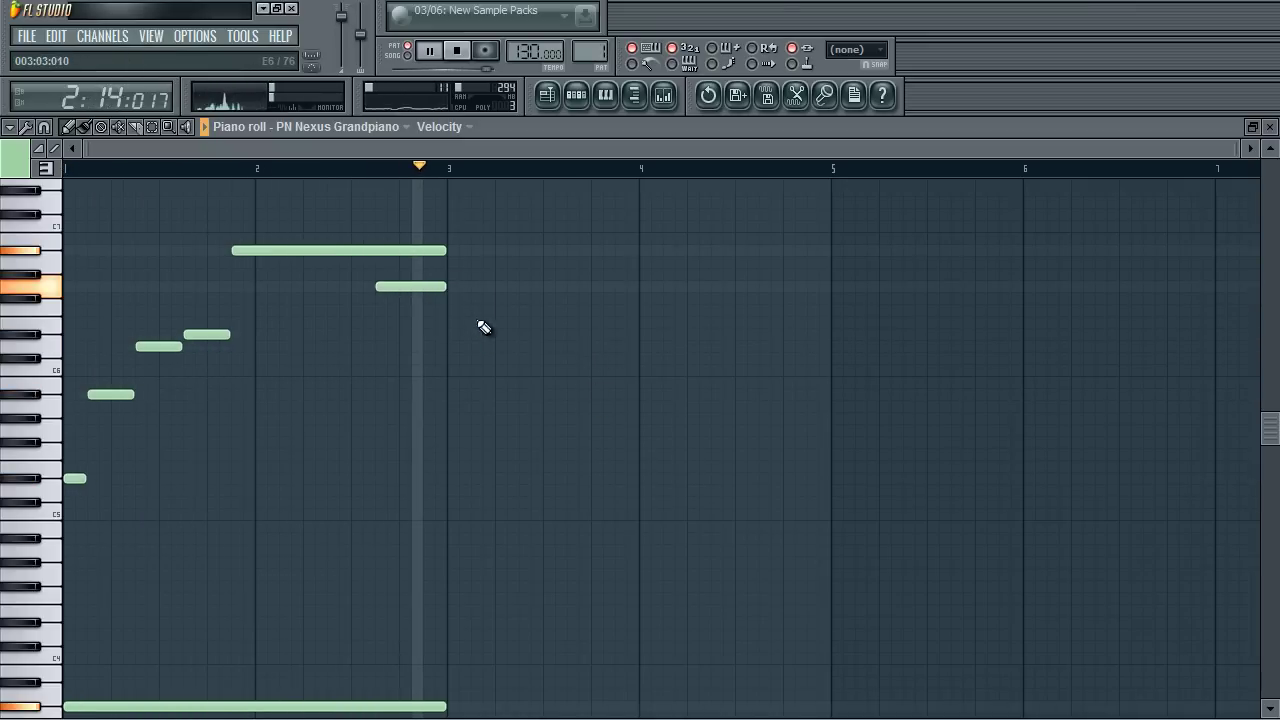
drag(413, 286, 446, 297)
key(space)
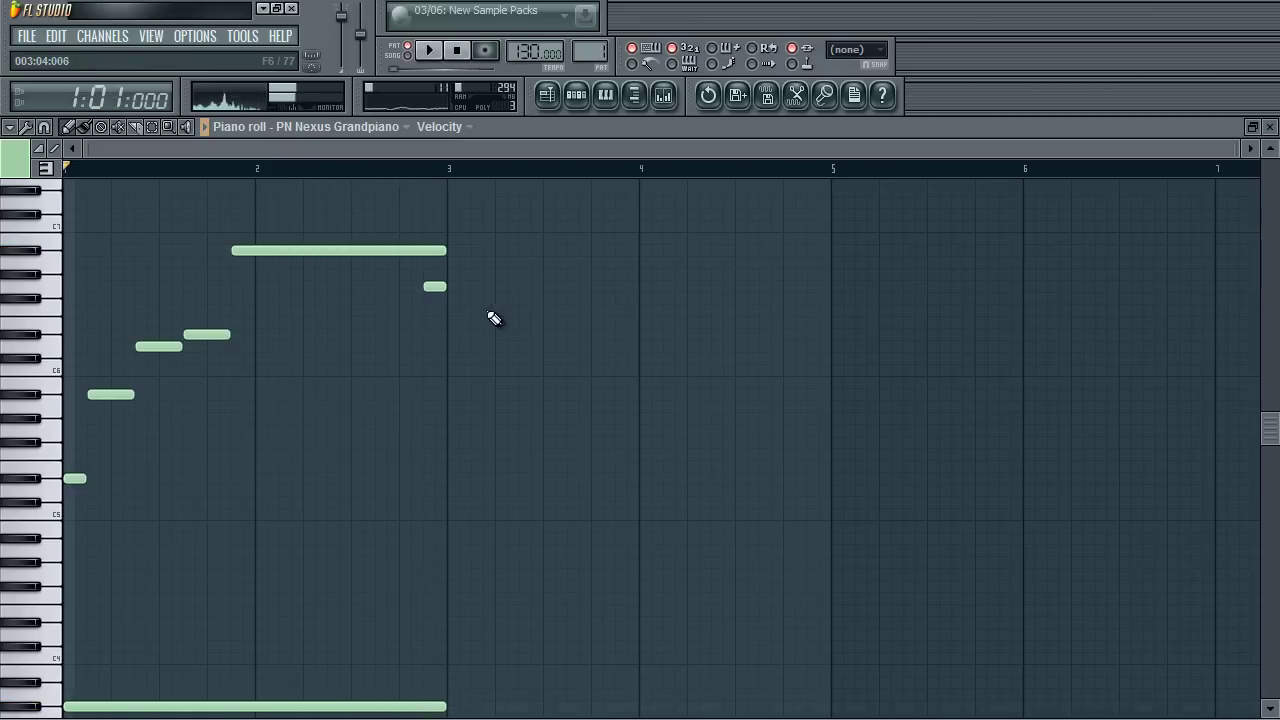
Add a one-bar D#4 note at bar 3 followed by a one-bar D4 note at bar 4.
scroll(474, 391, down, 4)
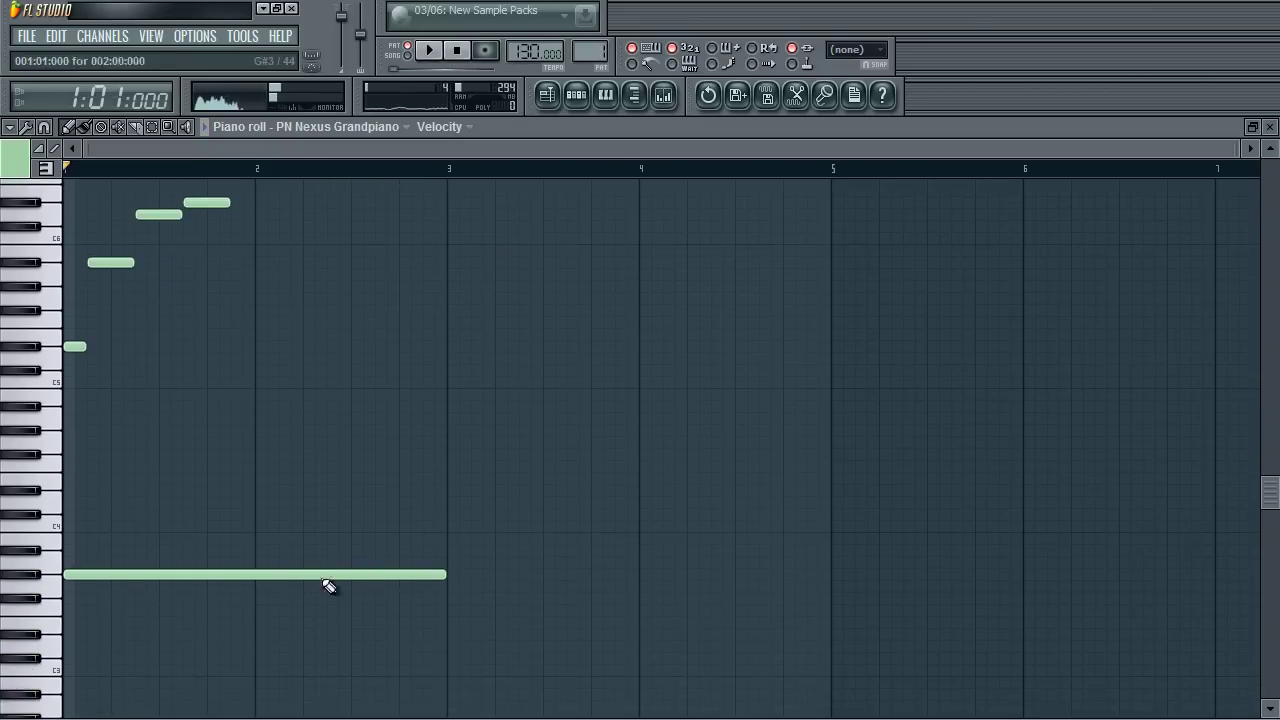
scroll(329, 586, up, 3)
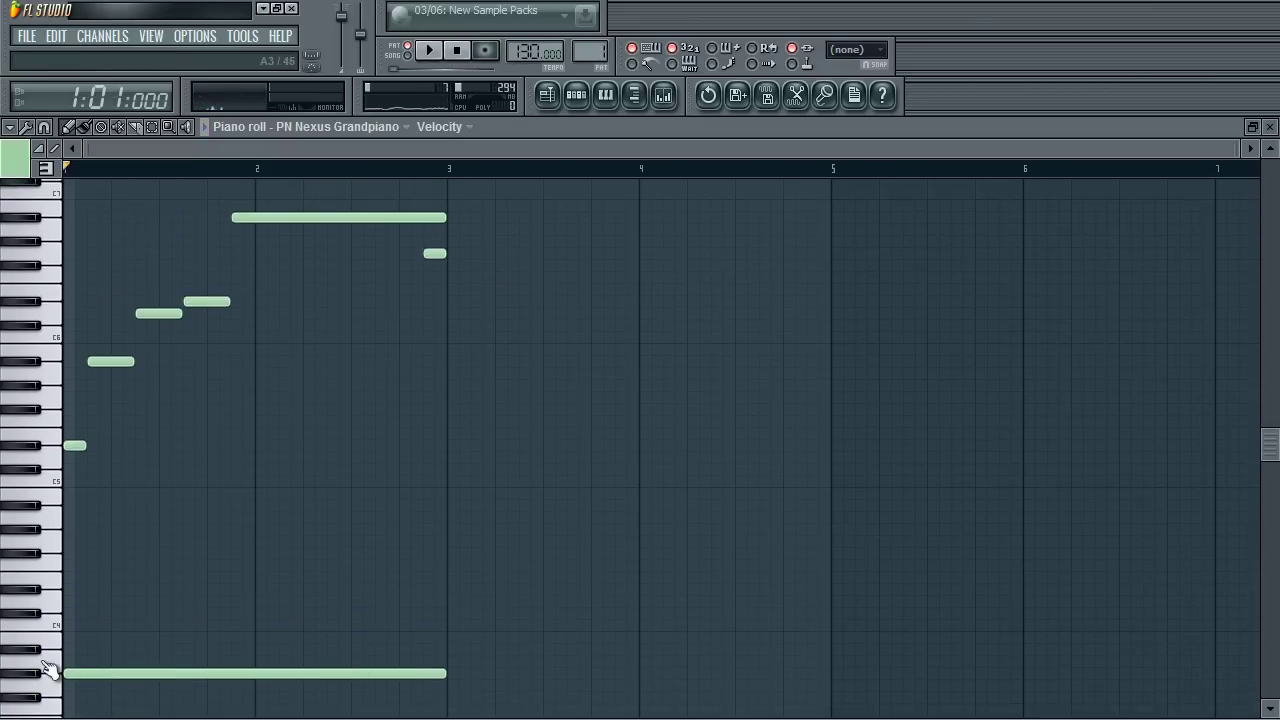
click(449, 593)
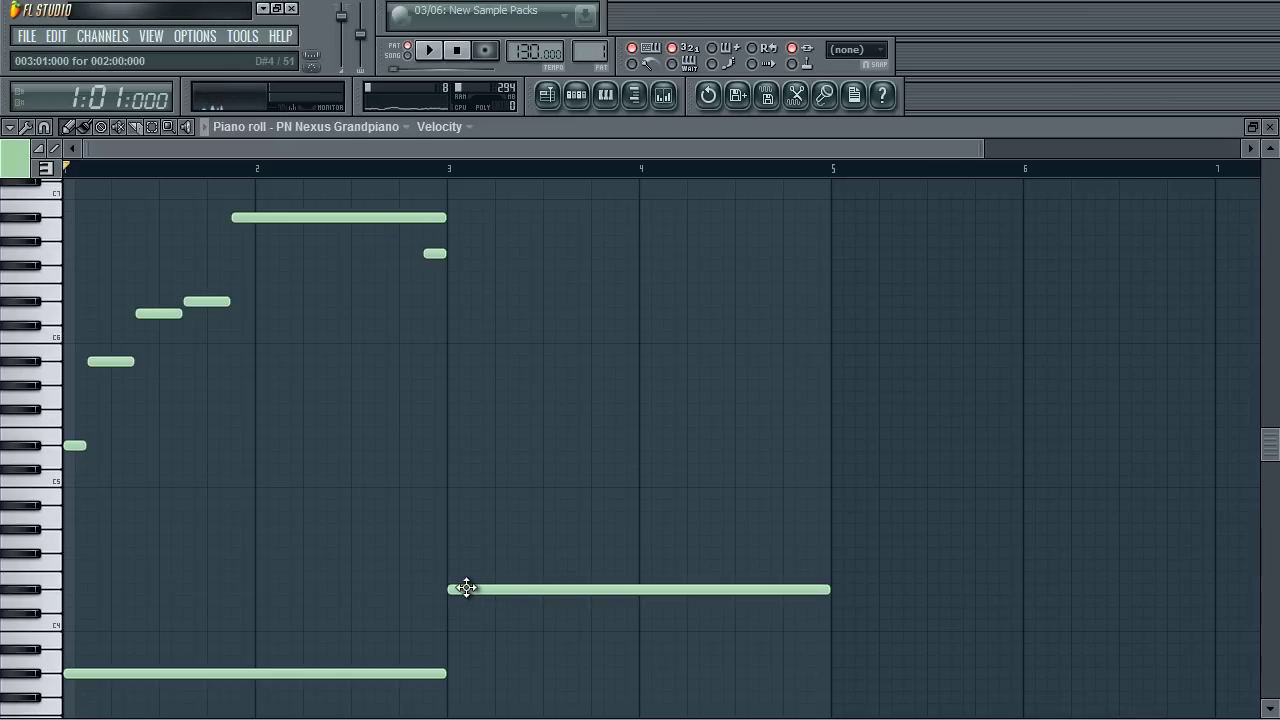
drag(825, 589, 633, 595)
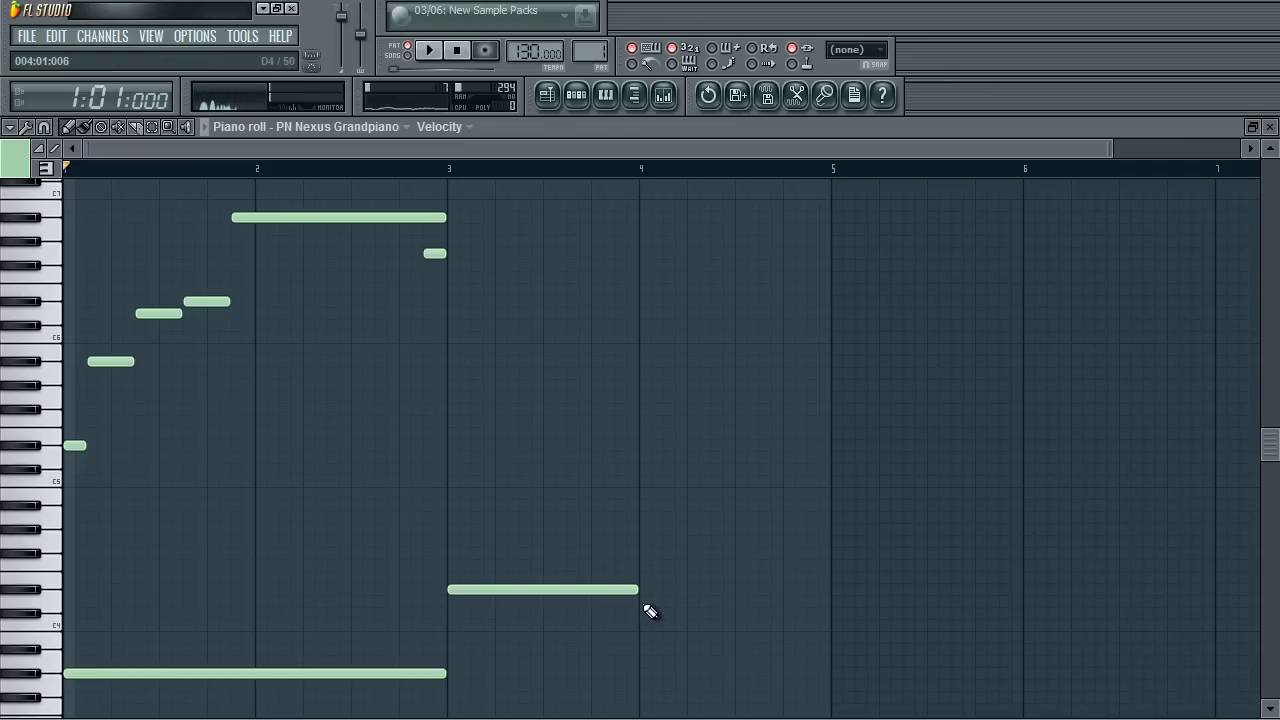
click(641, 603)
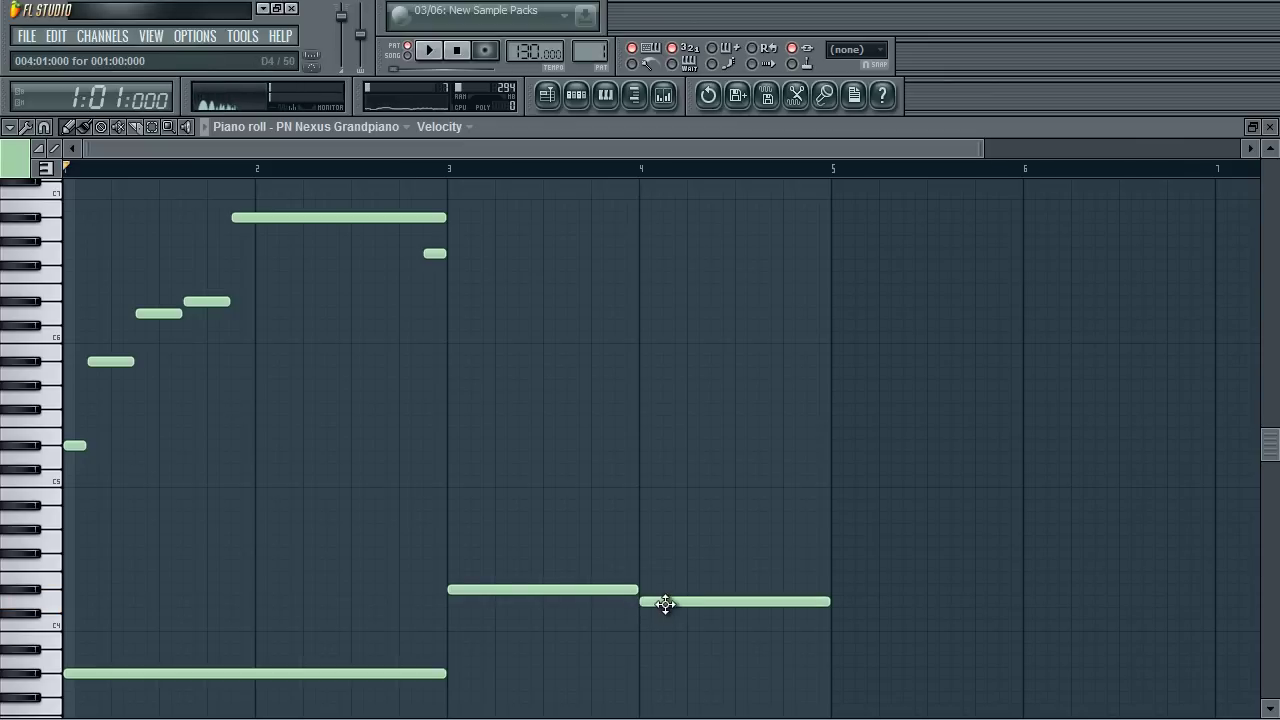
Add one-bar A#4 notes above the bass notes in bars 3 and 4, and play the pattern from bar 3.
click(454, 506)
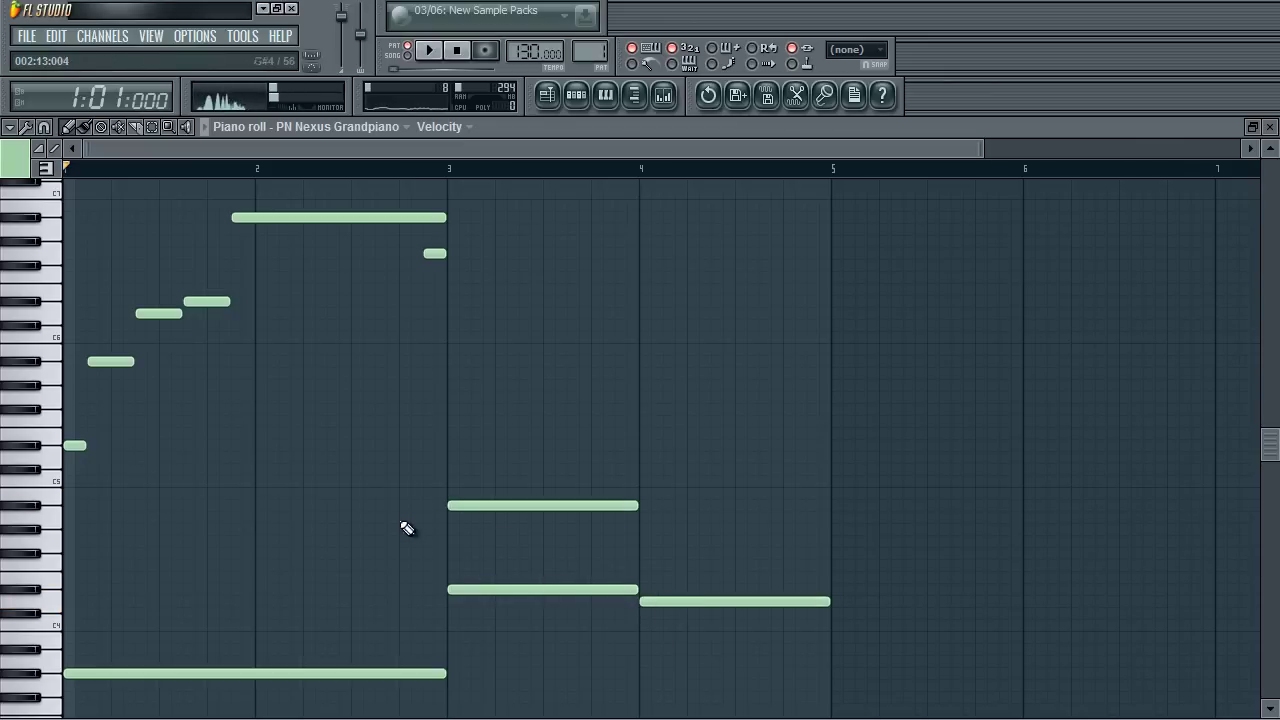
click(643, 507)
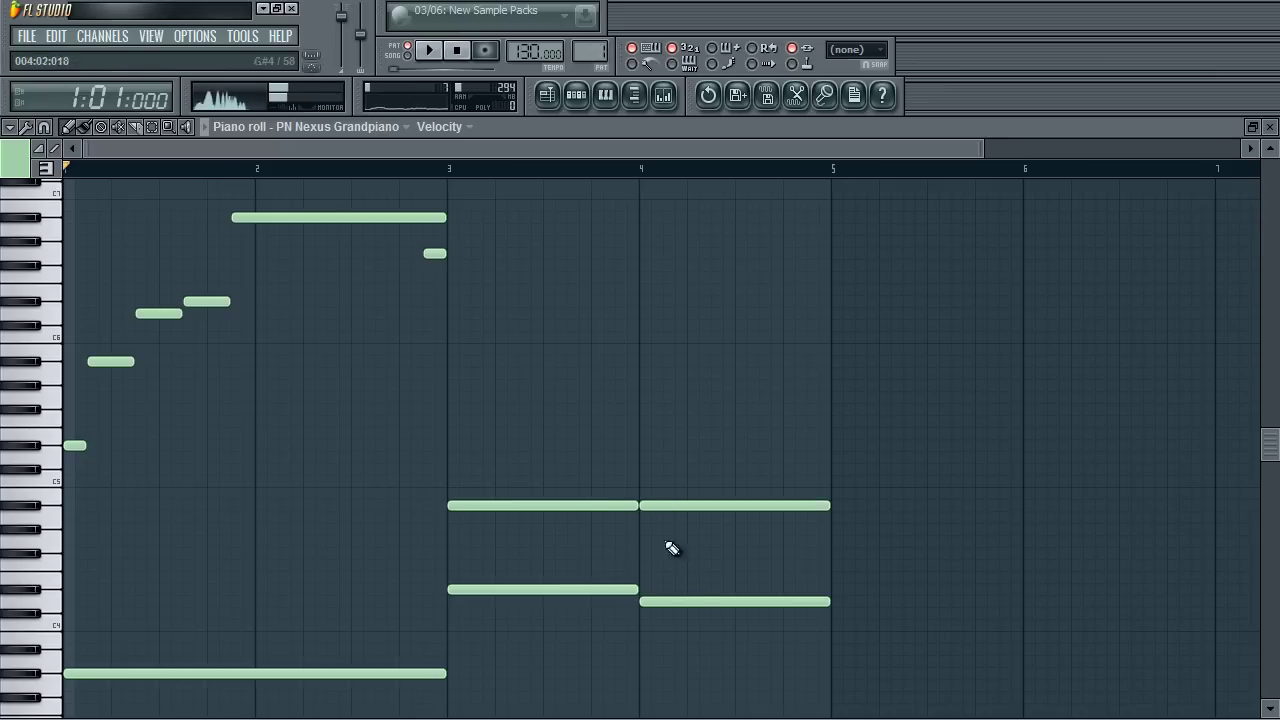
click(466, 174)
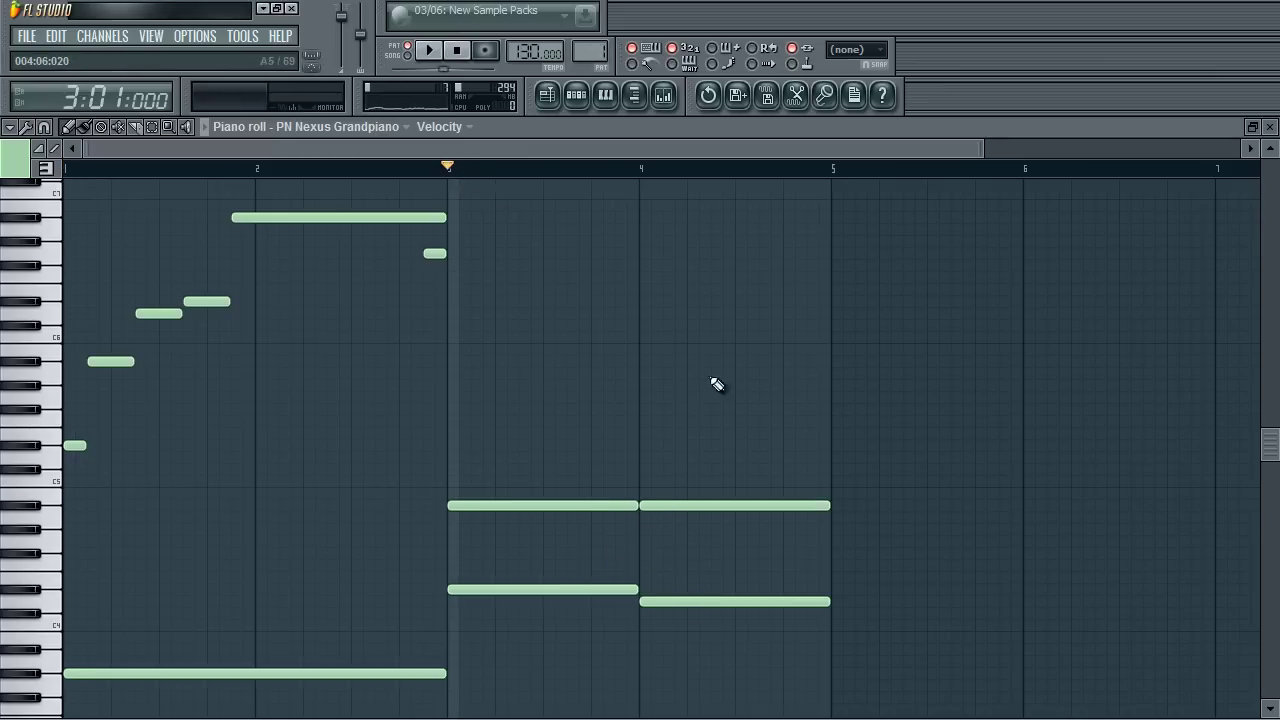
key(space)
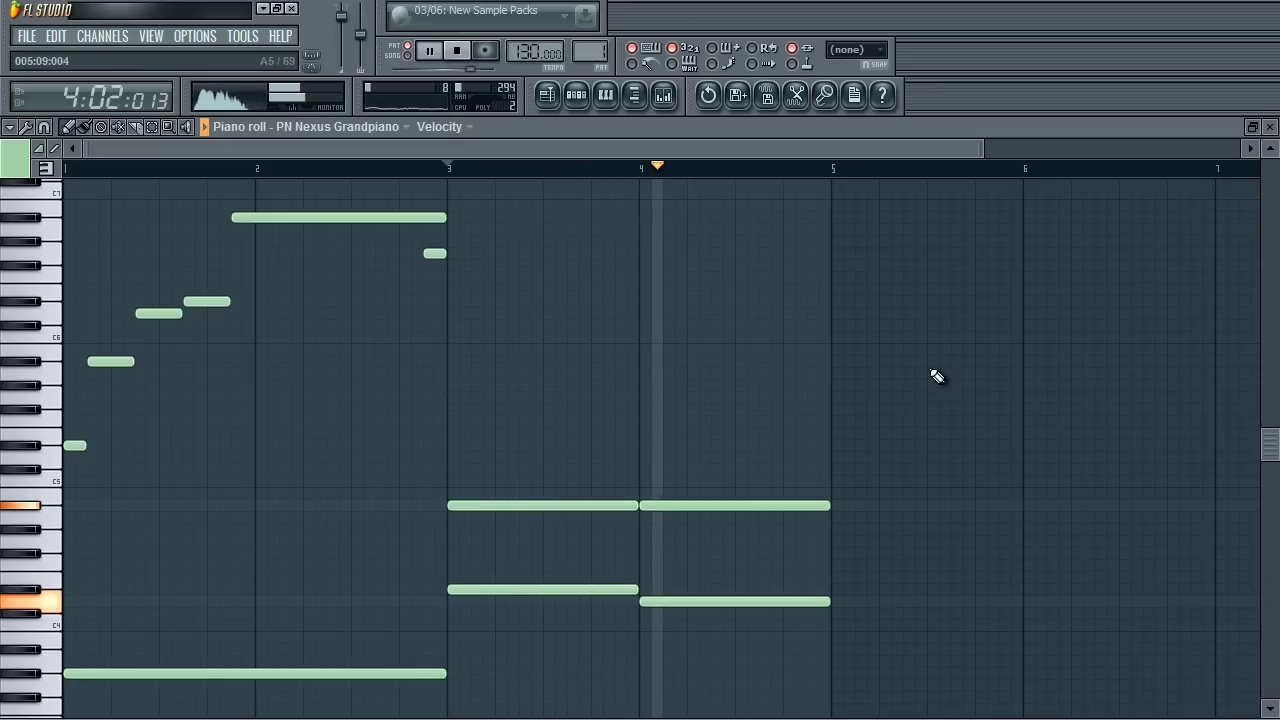
key(space)
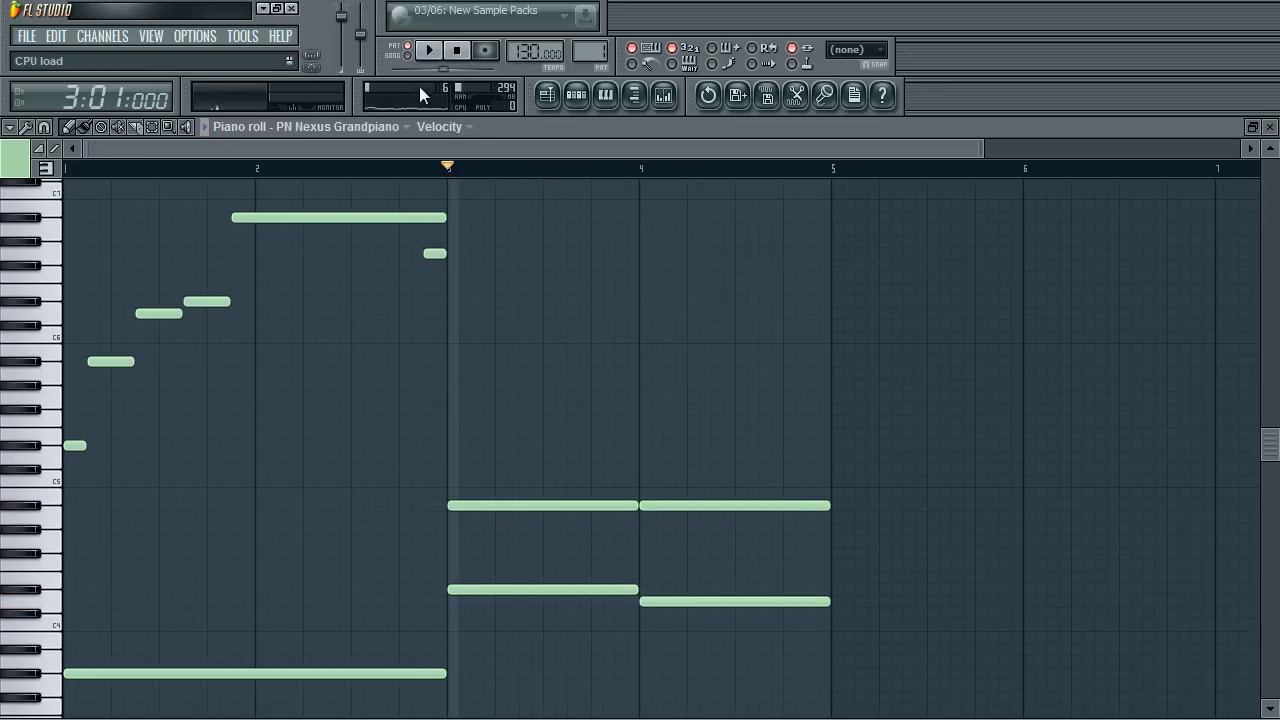
Return playback to the start and add a two-bar A#4 note above the G#3 bass note.
click(458, 56)
scroll(651, 334, down, 3)
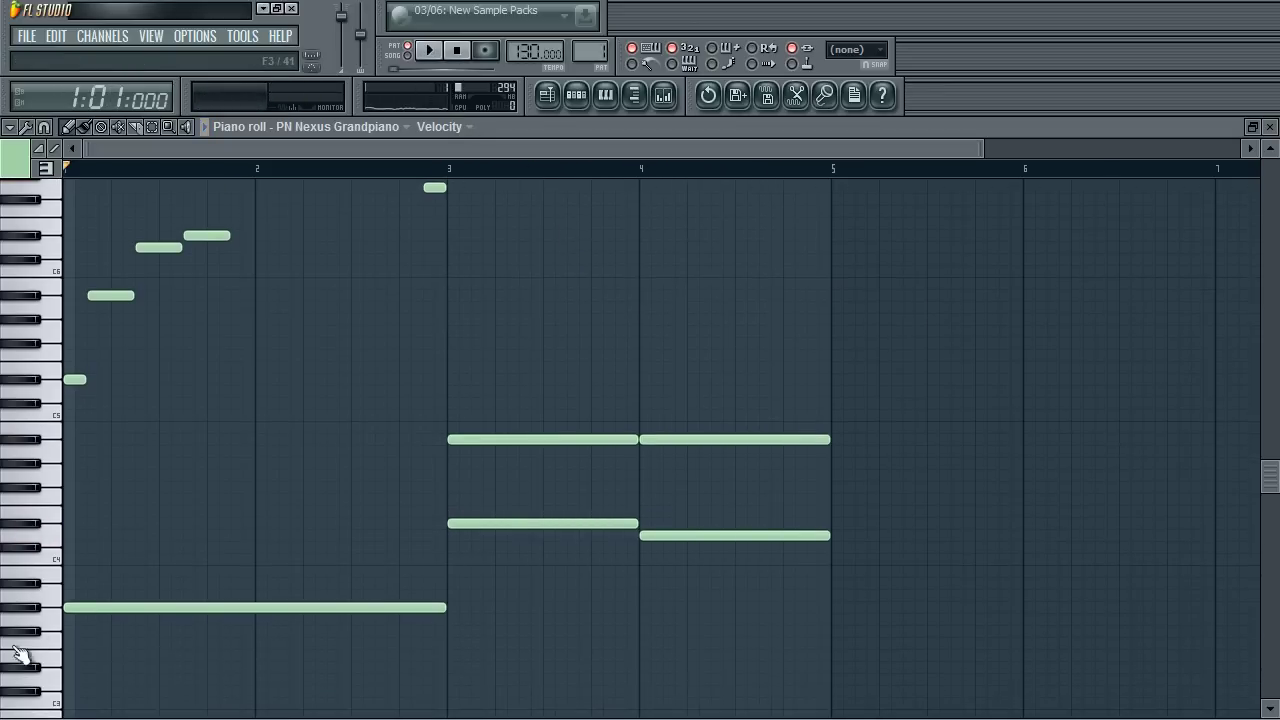
click(72, 441)
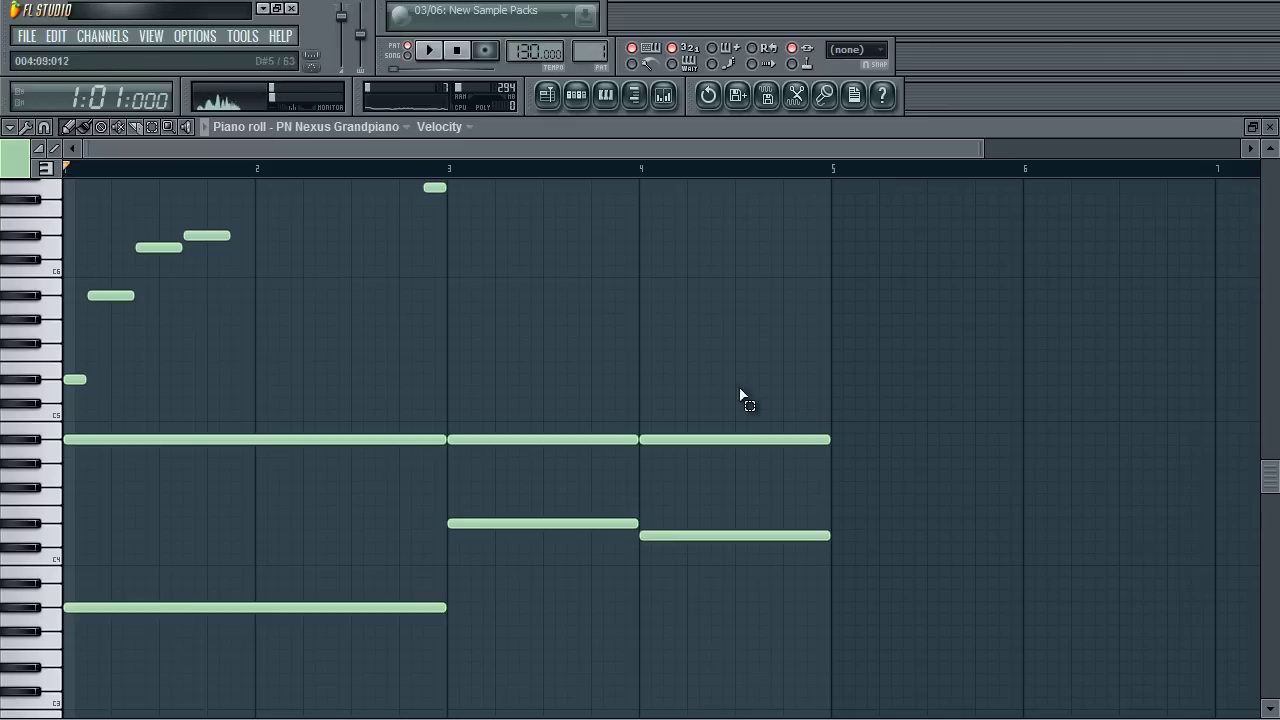
Try a two-bar D#4 note between the A#4 and G#3 notes in bars 1 and 2, and play the pattern.
click(76, 535)
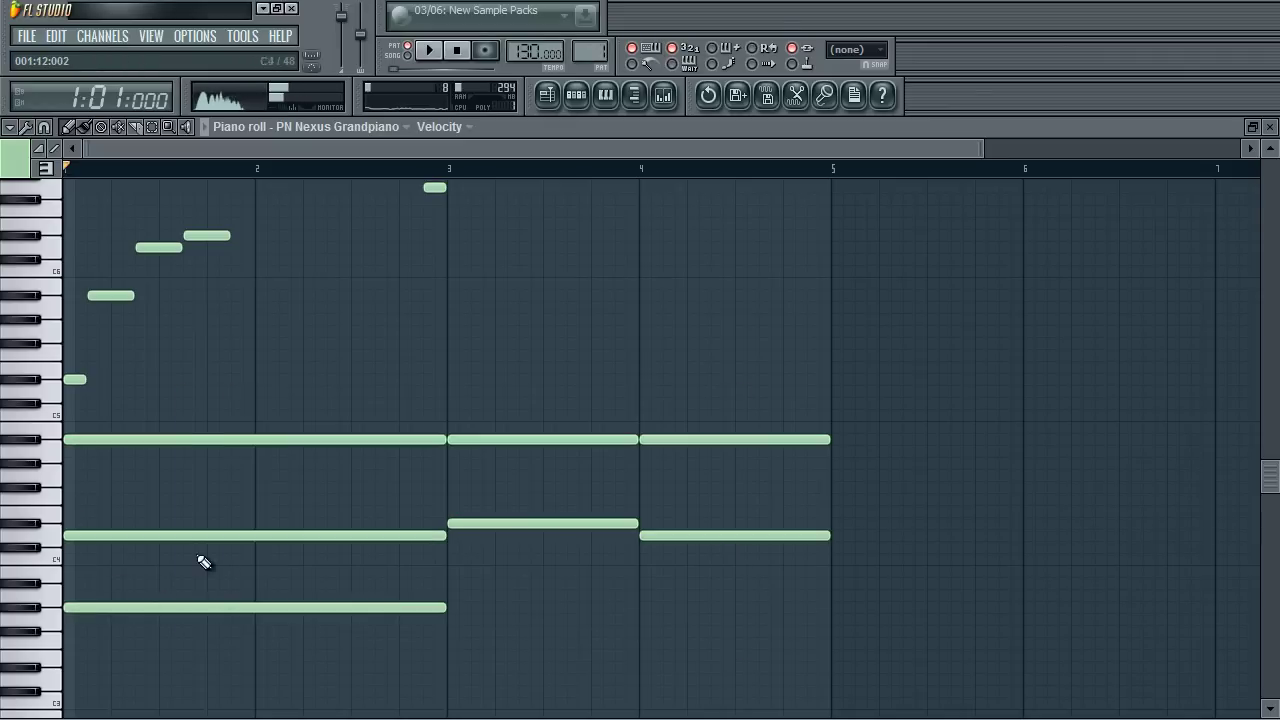
drag(190, 535, 190, 524)
key(space)
key(space)
right_click(325, 524)
key(space)
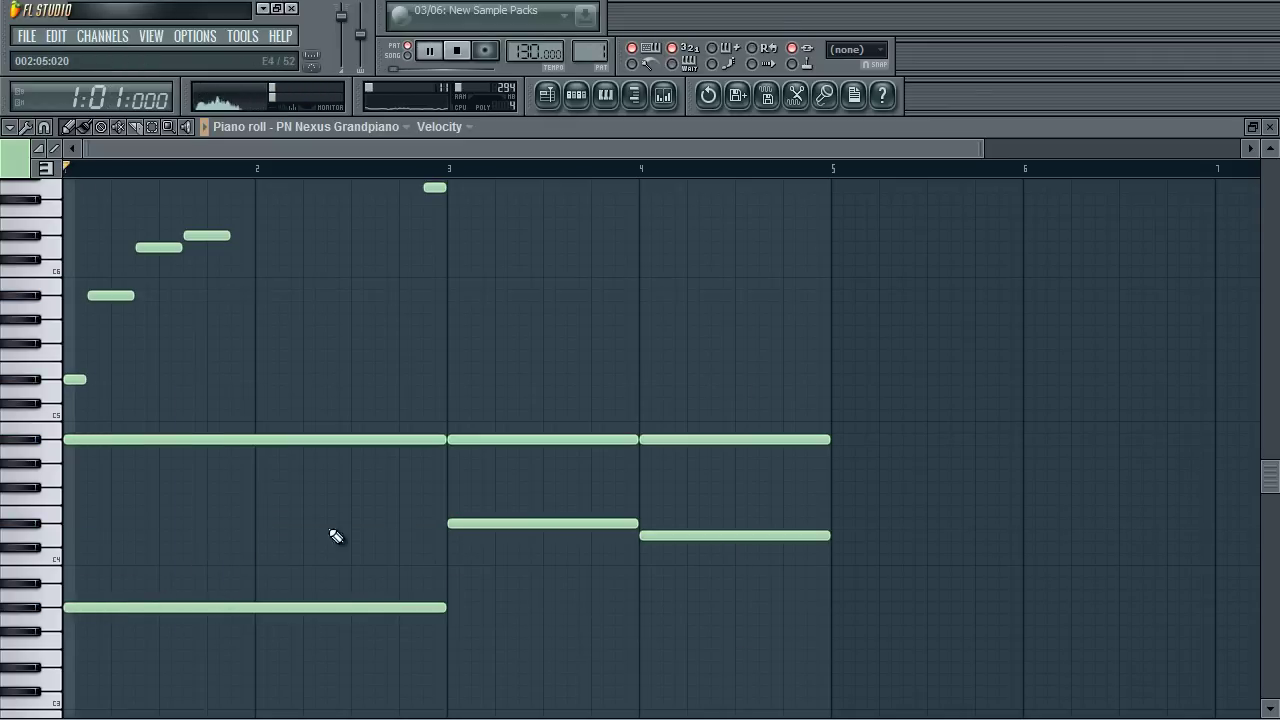
scroll(280, 550, up, 2)
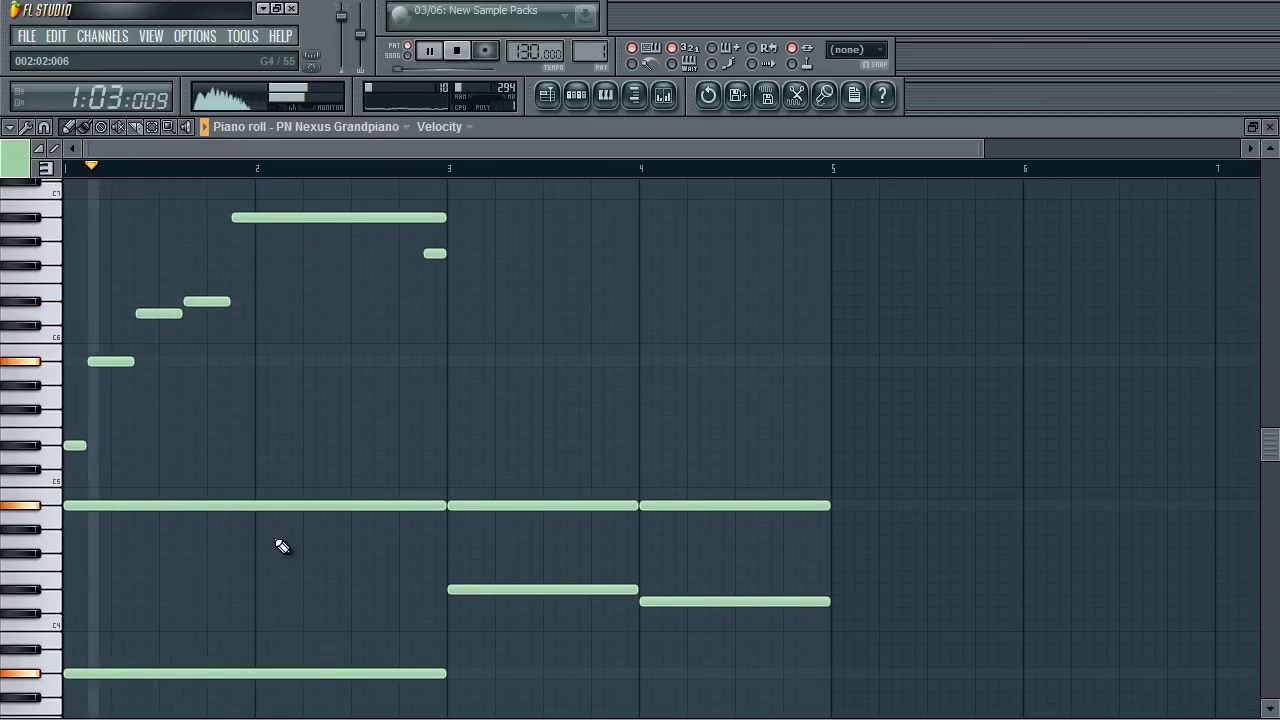
key(space)
Transpose all chord and bass notes across the four bars down one octave and play the pattern.
drag(828, 477, 126, 591)
key(space)
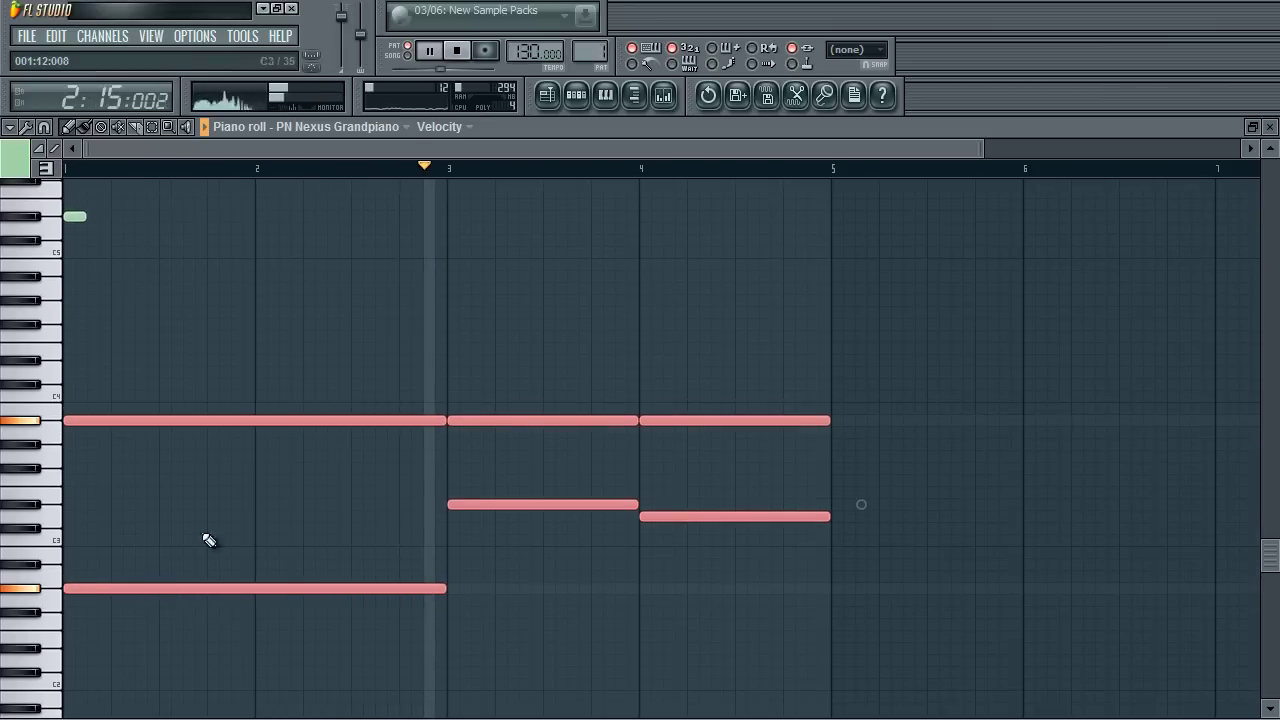
ctrl+click(254, 380)
scroll(280, 400, up, 6)
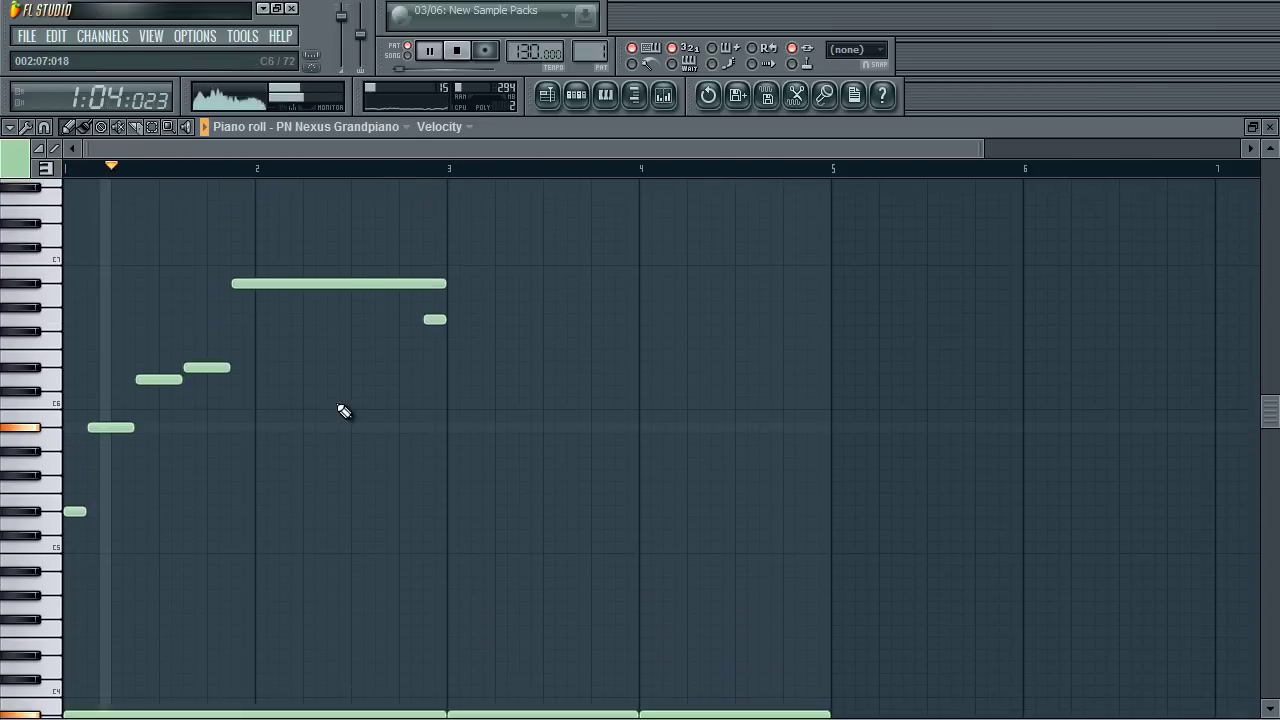
scroll(131, 634, down, 5)
key(space)
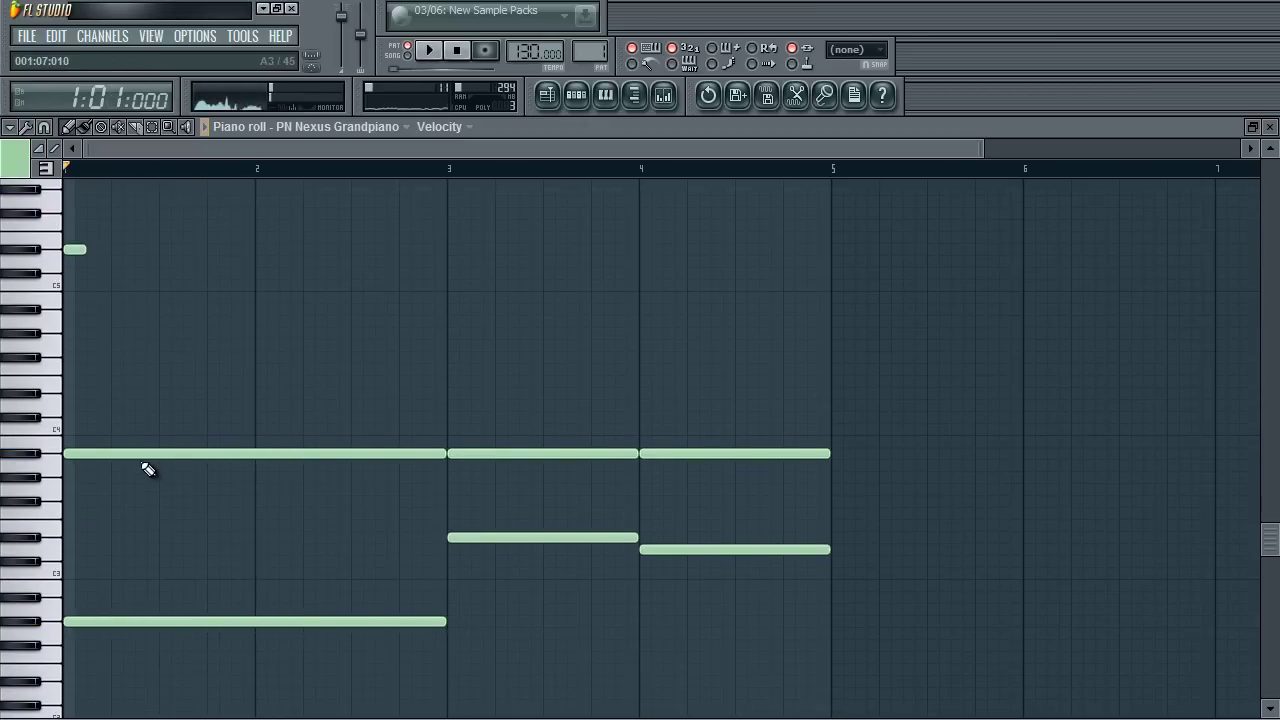
Raise the upper two-bar chord note in bars 1 and 2 to C4 and the lower one to G#3.
drag(145, 462, 140, 425)
key(space)
key(space)
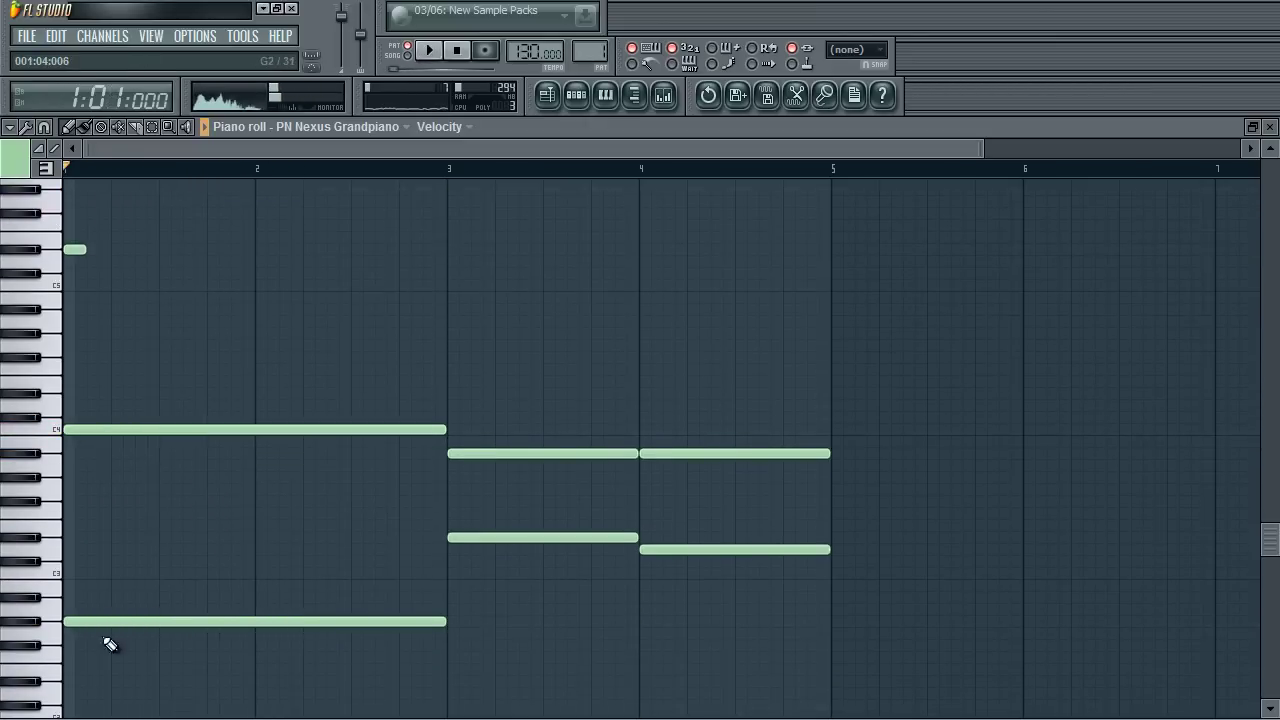
key(space)
key(space)
drag(108, 622, 100, 478)
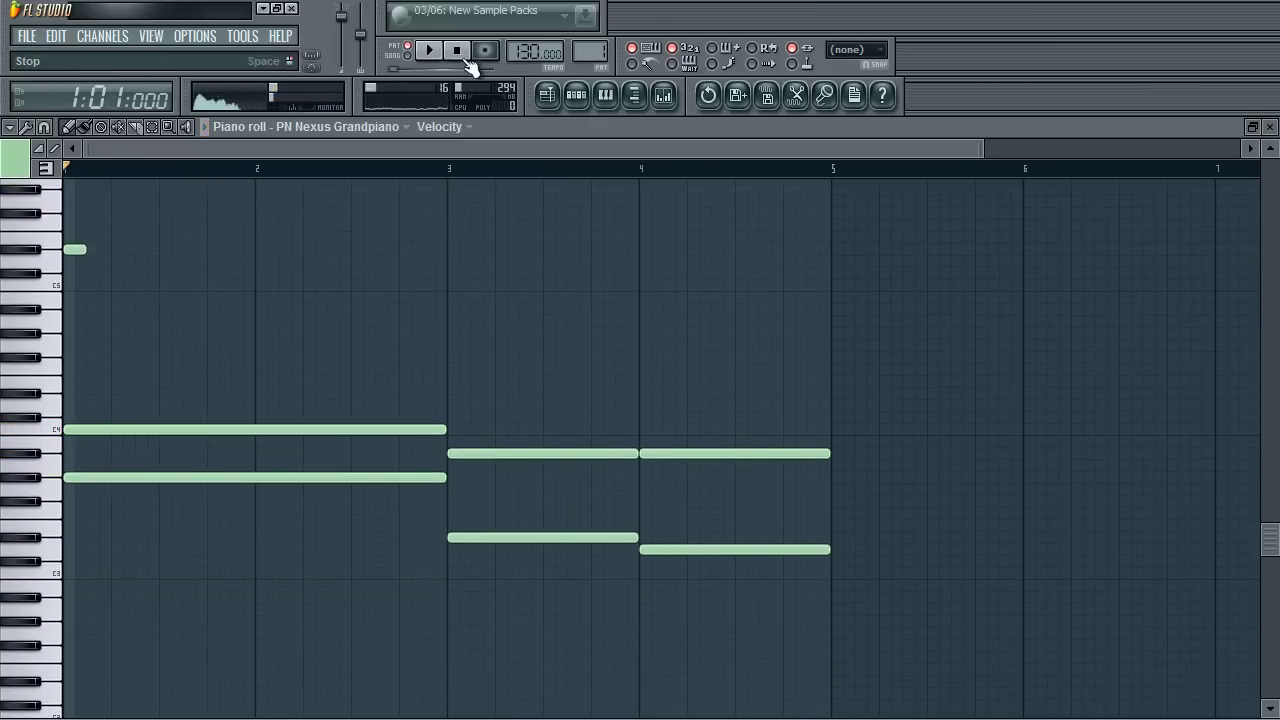
Play the pattern and add a two-step D#5 note at step 3 of bar 3.
key(space)
scroll(420, 365, up, 2)
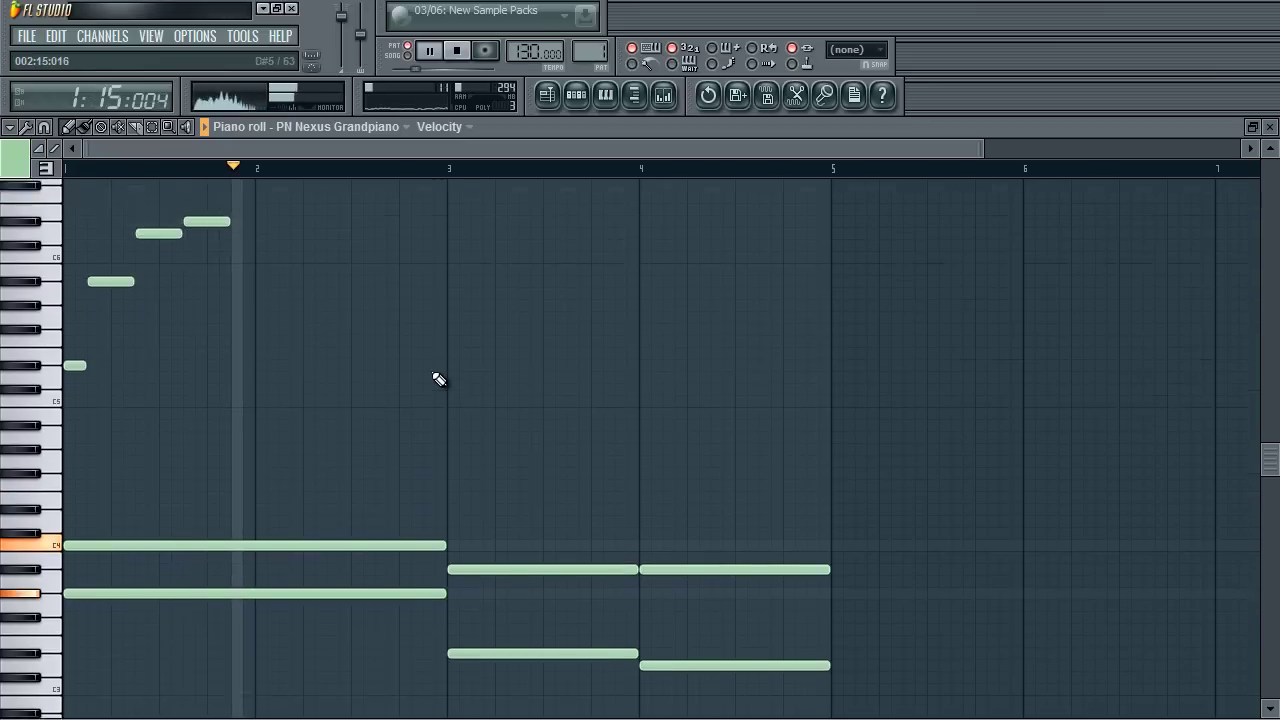
scroll(432, 388, up, 2)
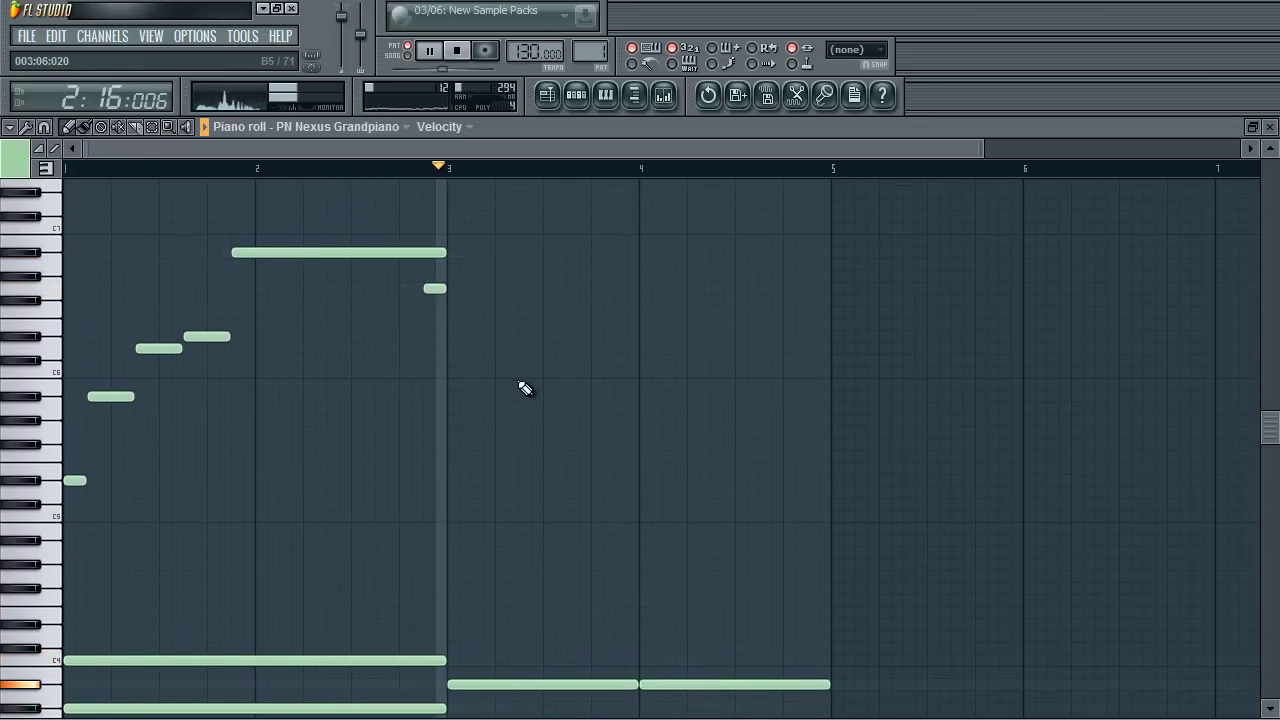
key(space)
key(space)
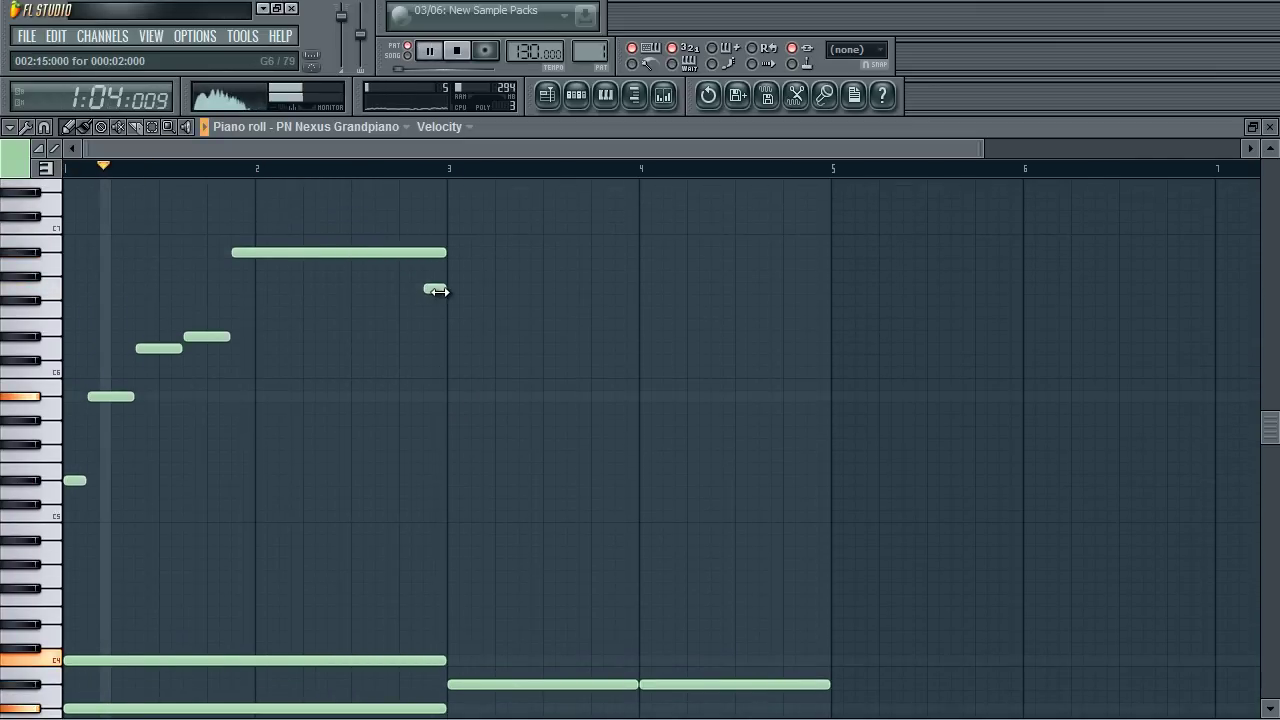
click(477, 480)
key(space)
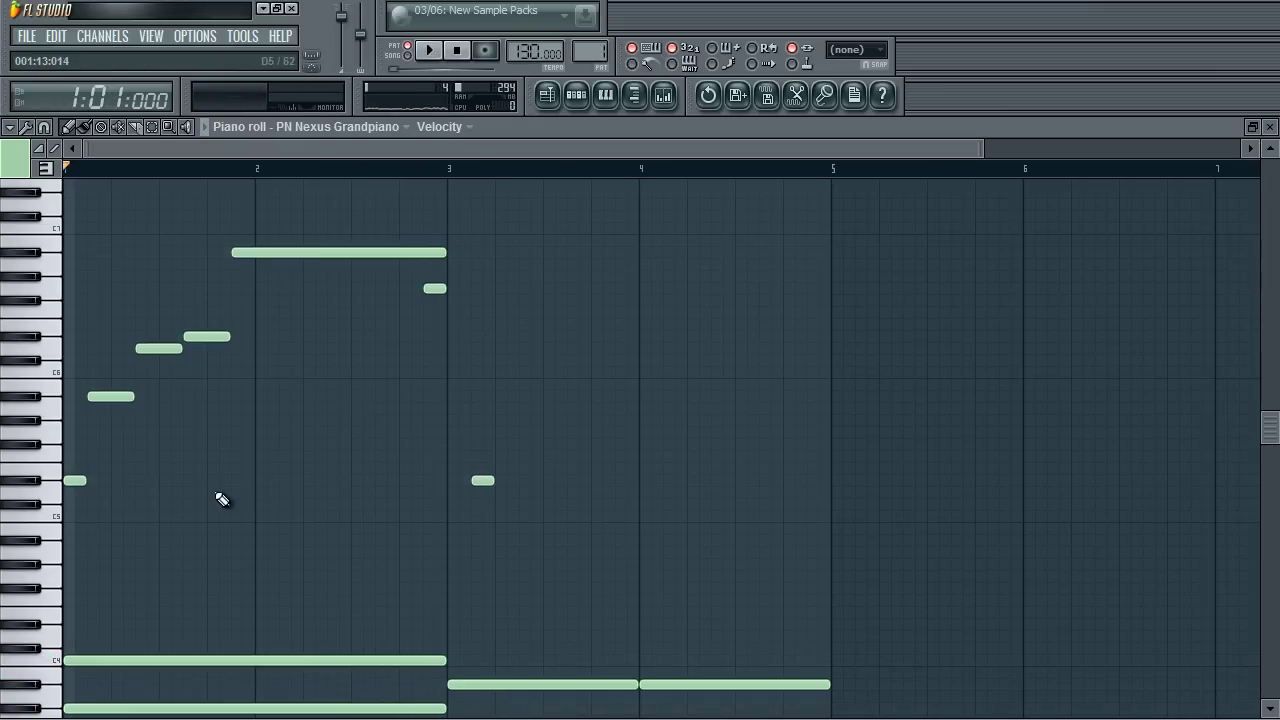
Examine the opening D#5 melody note and the two sustained chord notes beneath it in bars 1 and 2.
scroll(222, 500, down, 3)
click(76, 381)
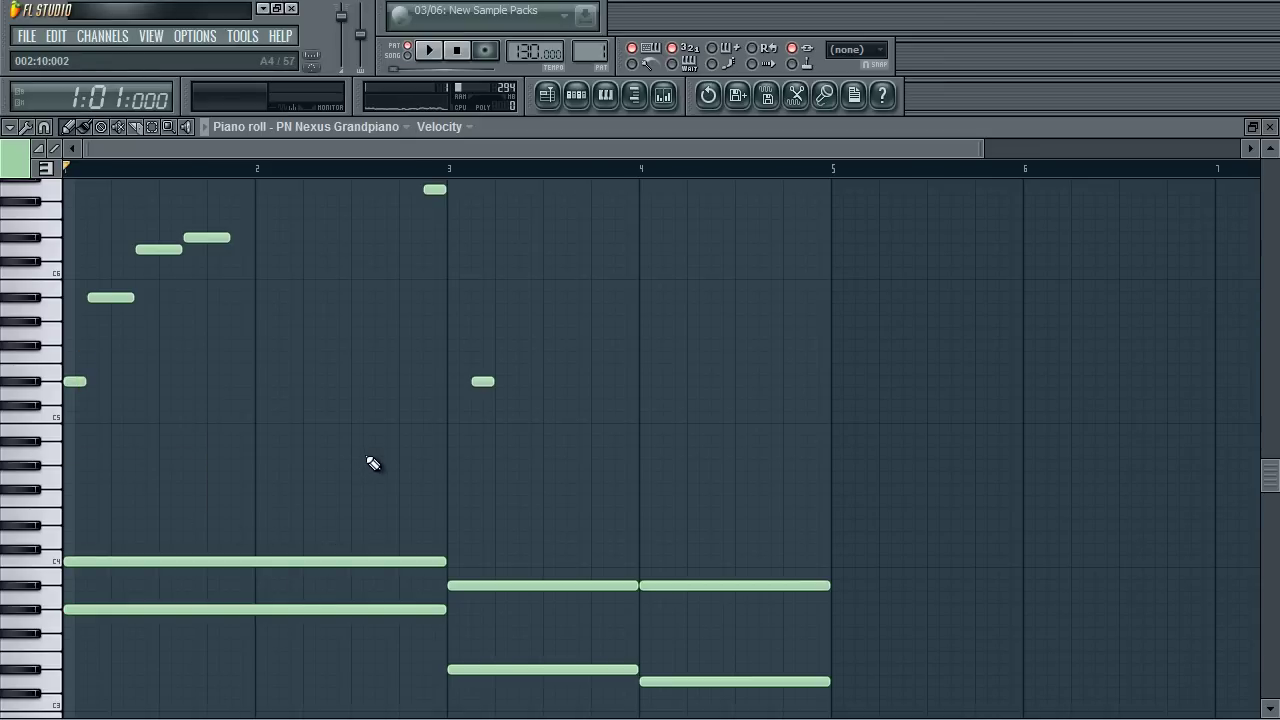
scroll(369, 457, up, 1)
scroll(364, 452, down, 2)
drag(169, 450, 160, 585)
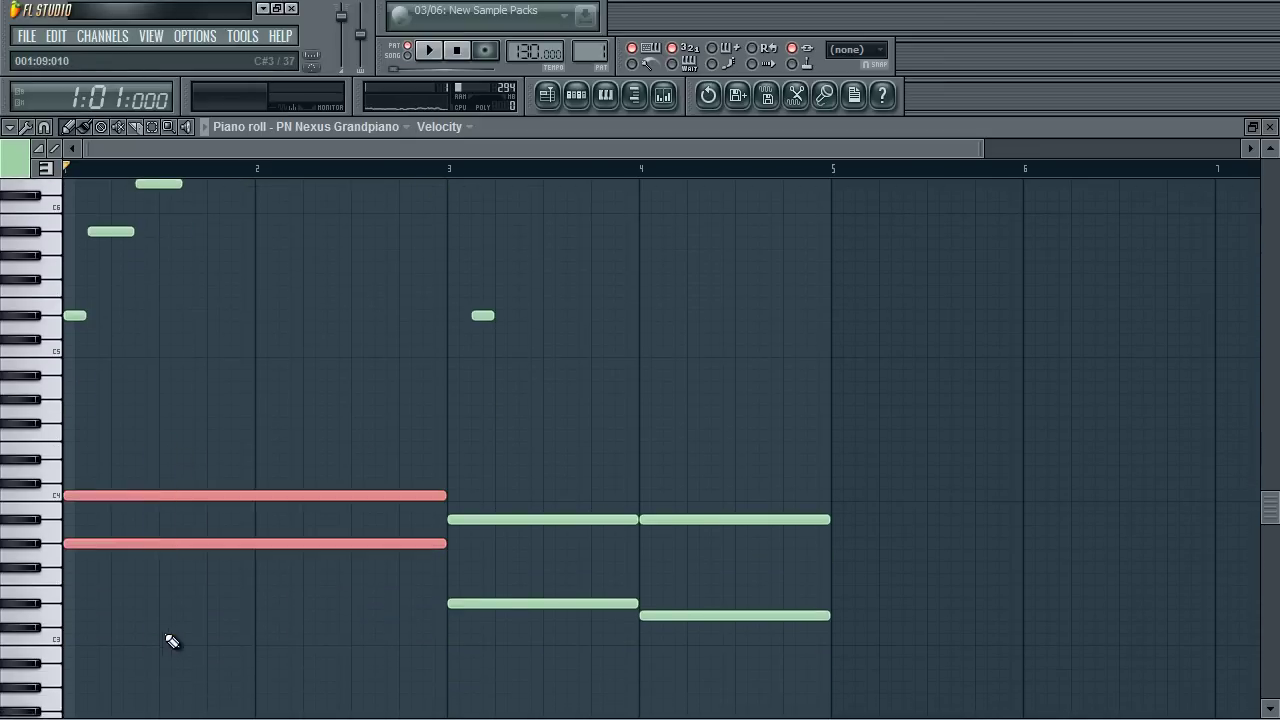
click(234, 474)
scroll(150, 420, up, 3)
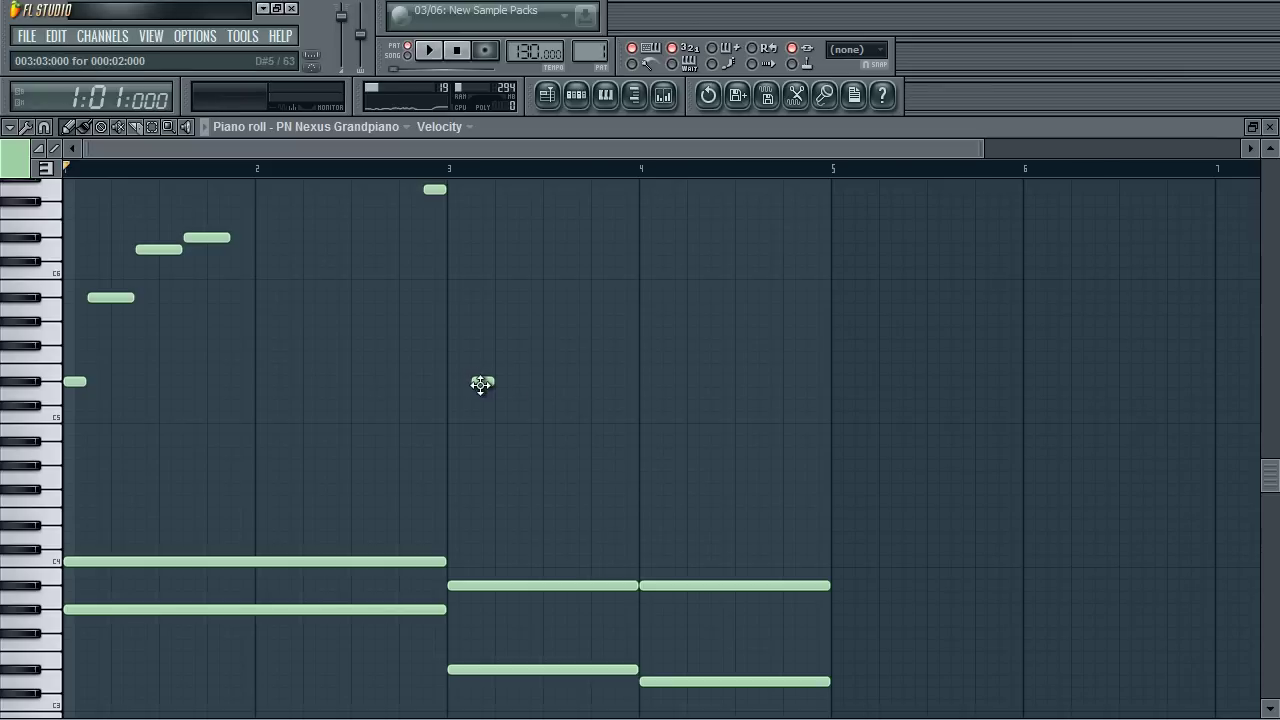
Try the two-step D#5 note at the start of bar 3, comparing it with the chord notes beneath.
drag(482, 379, 458, 380)
drag(466, 328, 458, 715)
drag(750, 480, 529, 671)
ctrl+click(561, 453)
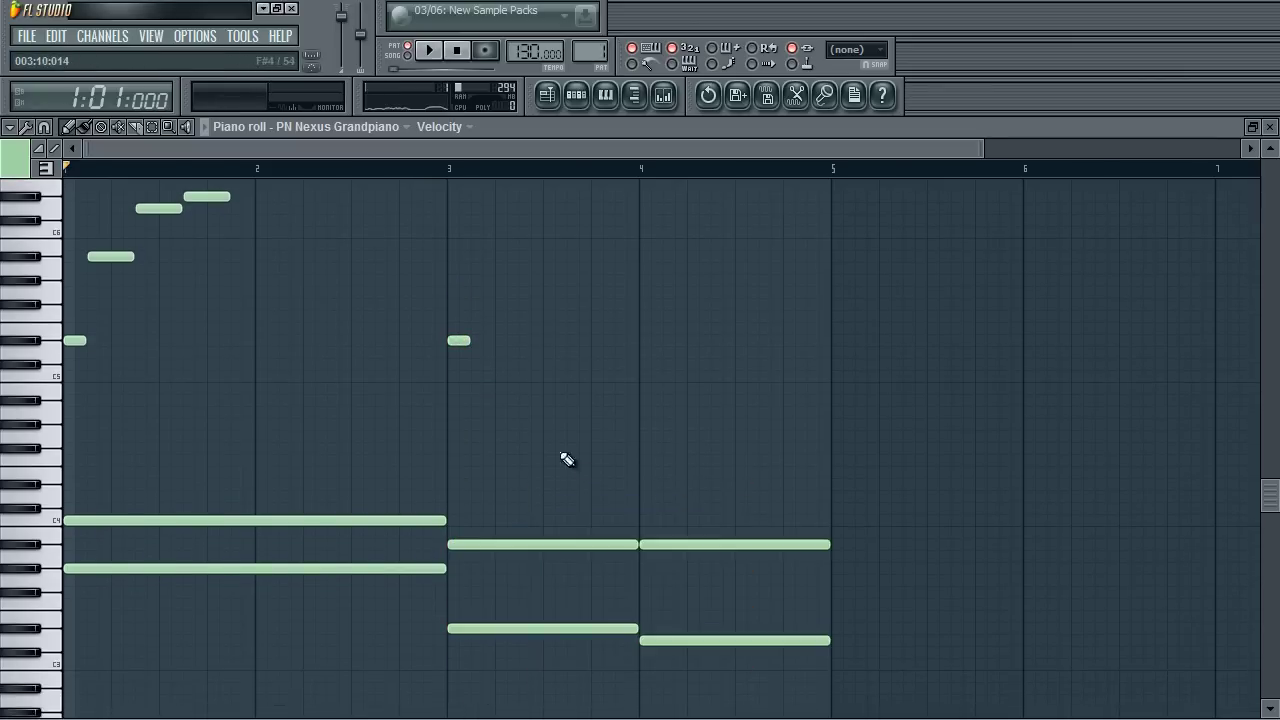
click(478, 341)
Play the pattern from bar 3 and lengthen the D#5 note in that bar to six steps.
click(449, 168)
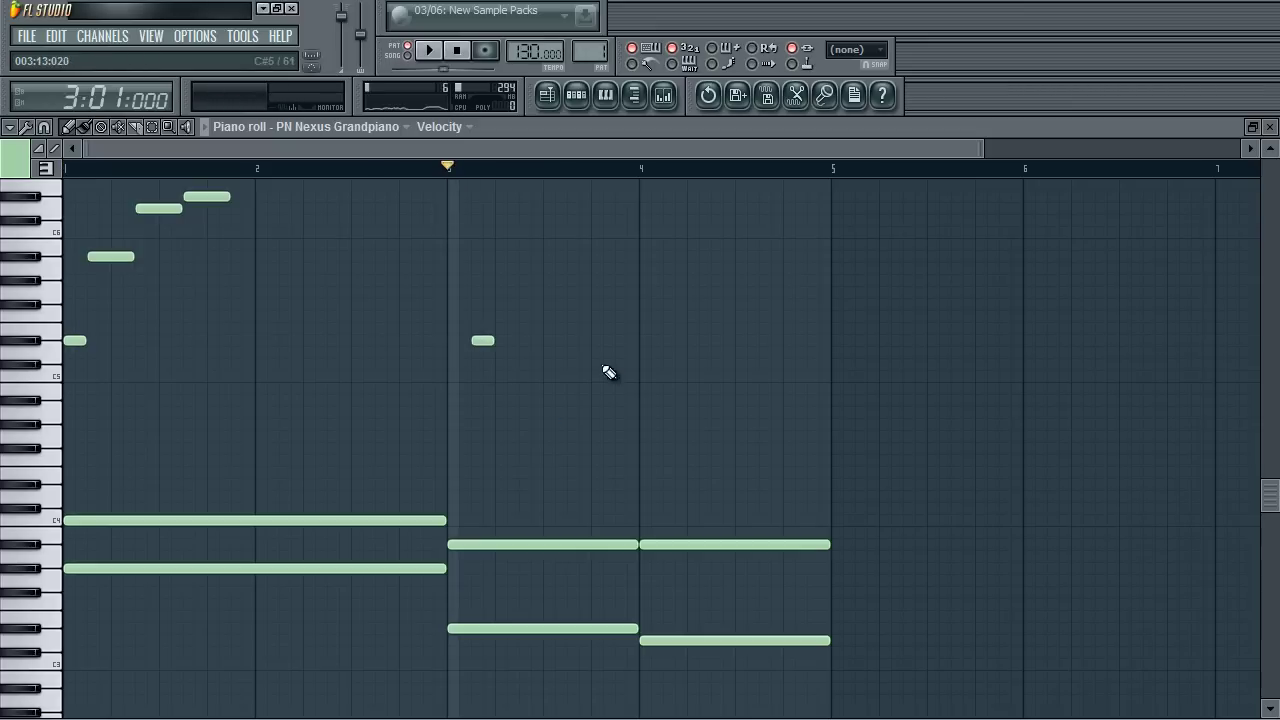
scroll(677, 438, up, 2)
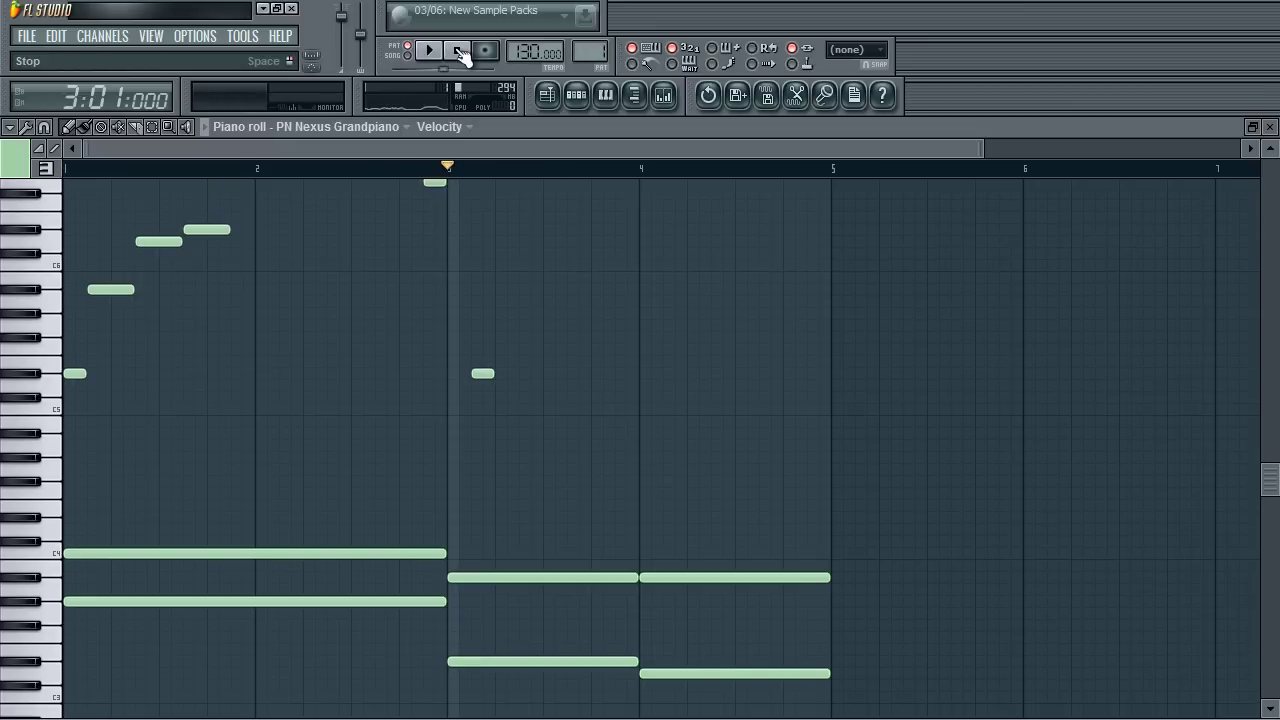
click(431, 51)
key(space)
drag(493, 373, 500, 372)
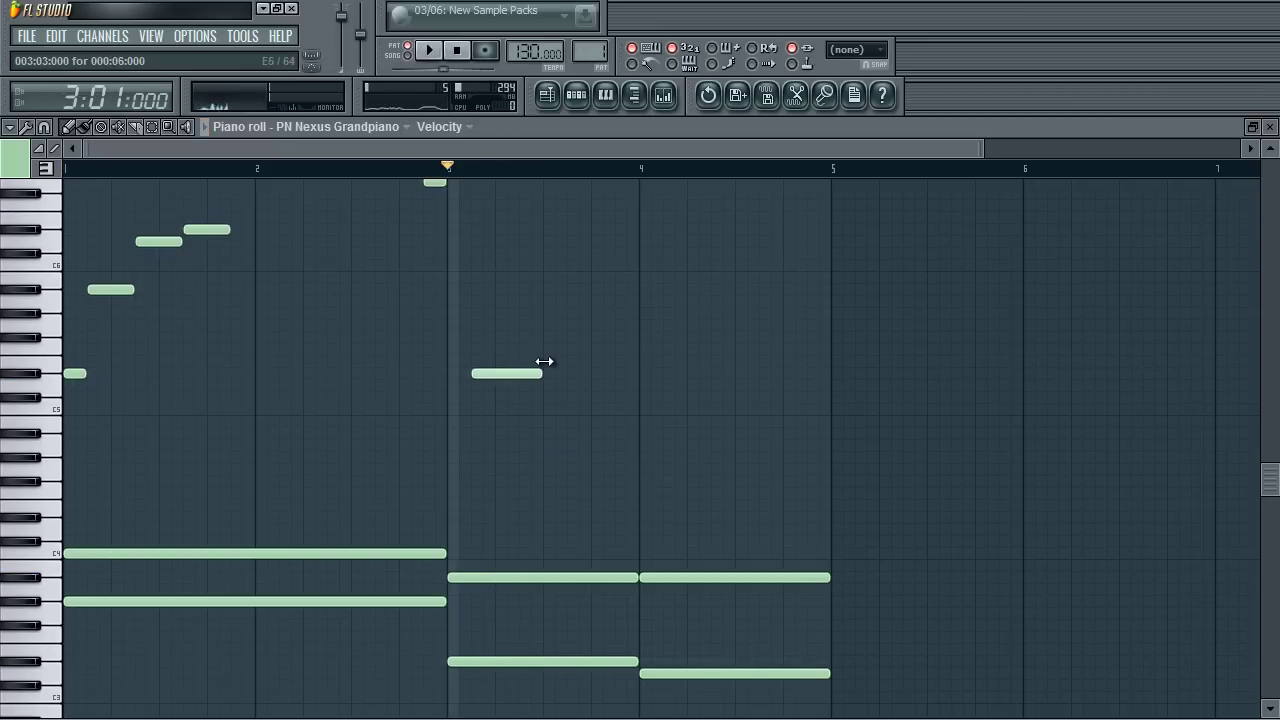
Listen to the lengthened bar 3 note from bar 3, and return playback to the start of the pattern.
scroll(560, 314, up, 6)
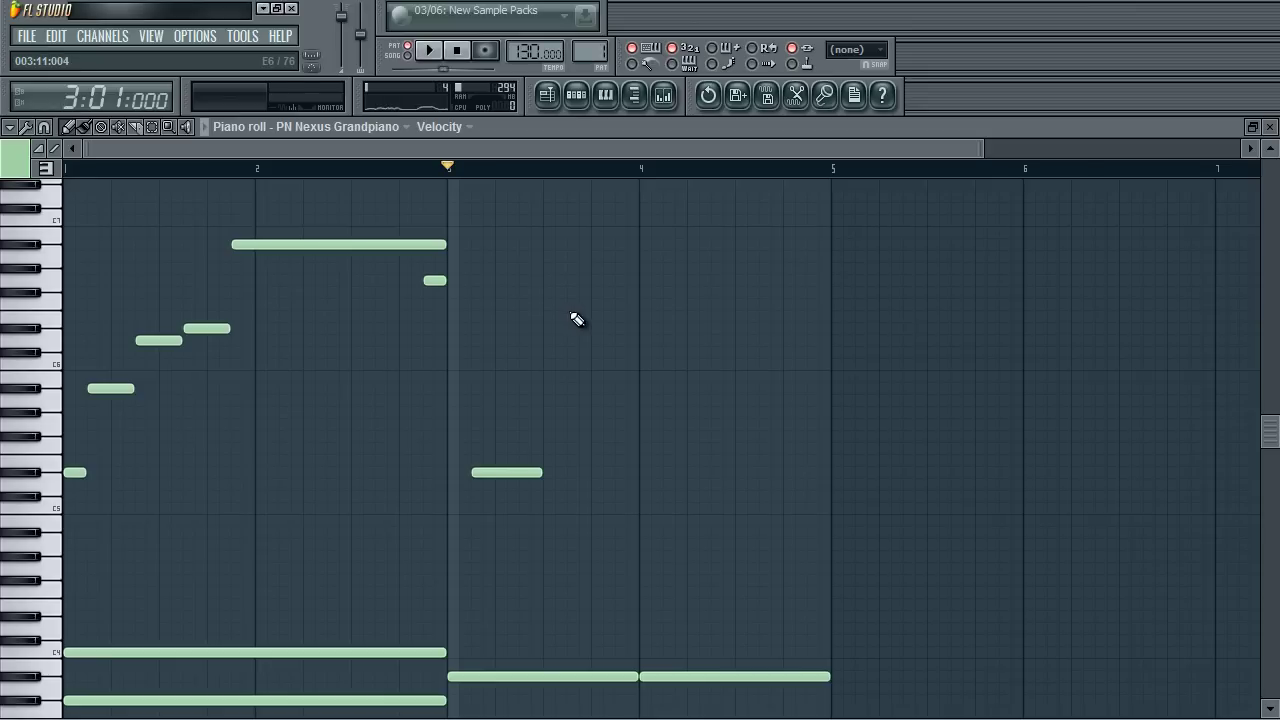
scroll(577, 319, down, 2)
key(space)
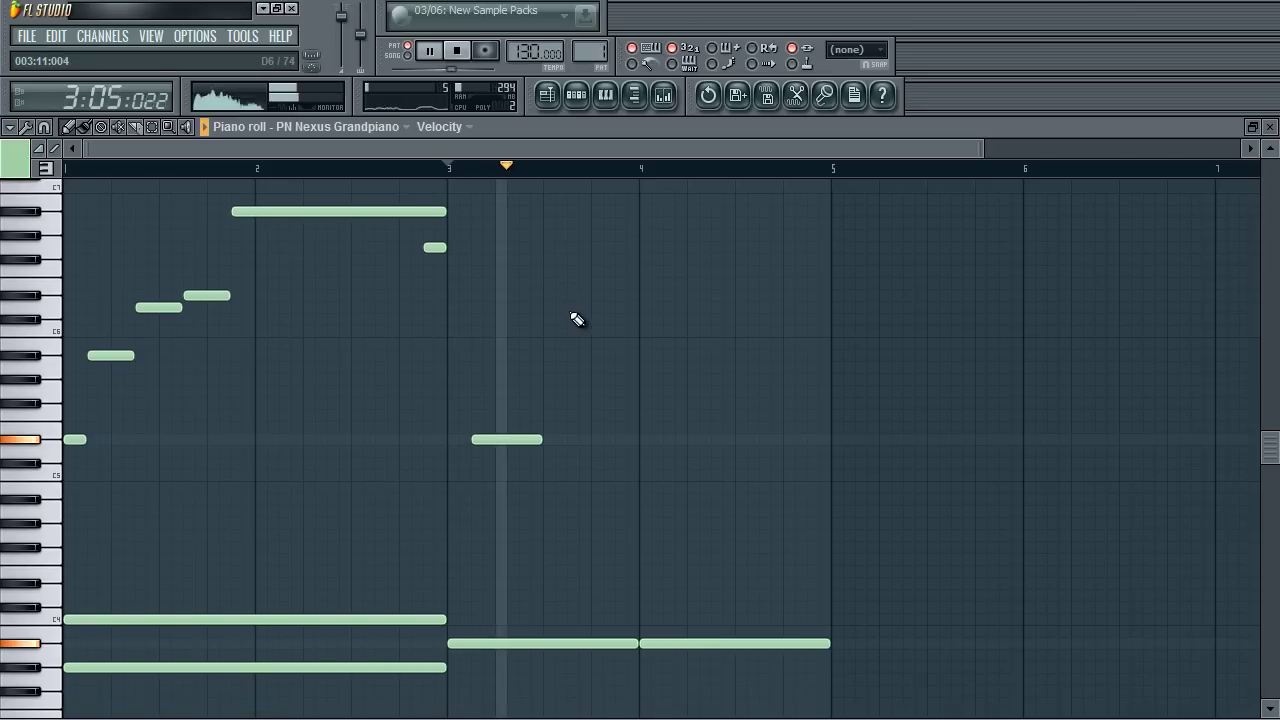
click(456, 54)
click(454, 56)
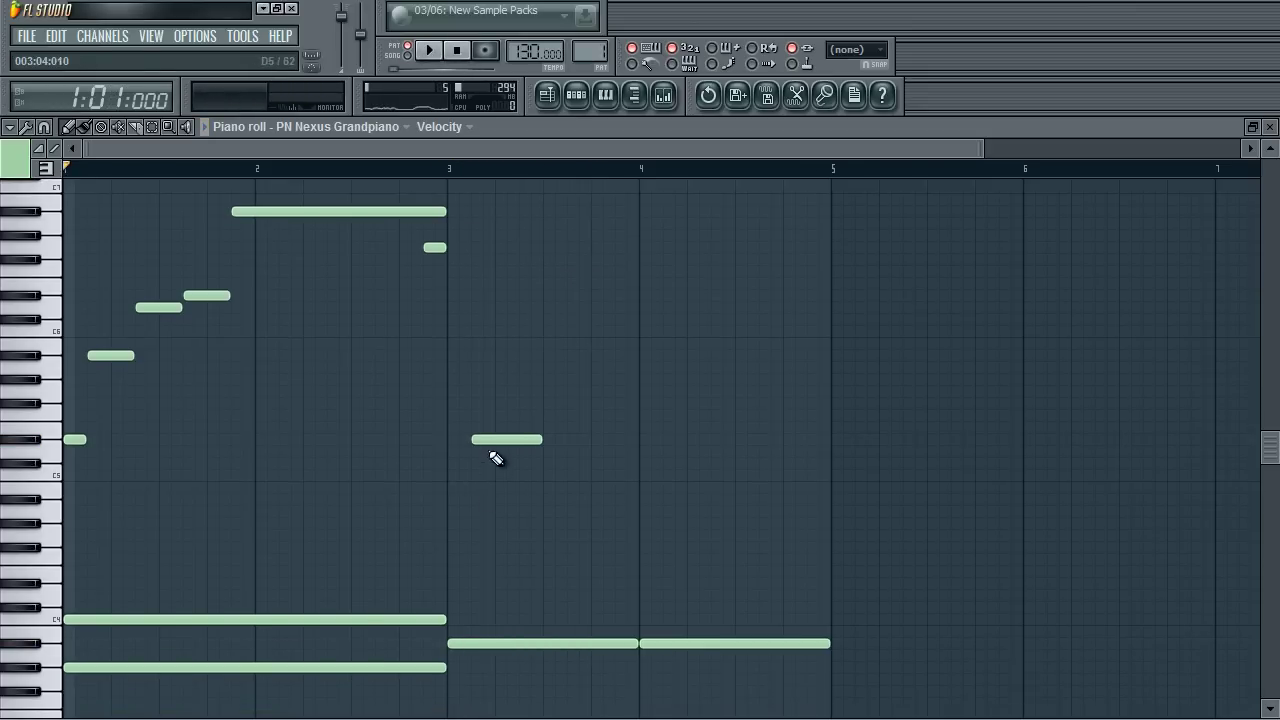
Raise the six-step note in bar 3 to A#5 and add a two-step G6 note at step 9.
drag(493, 441, 491, 354)
key(space)
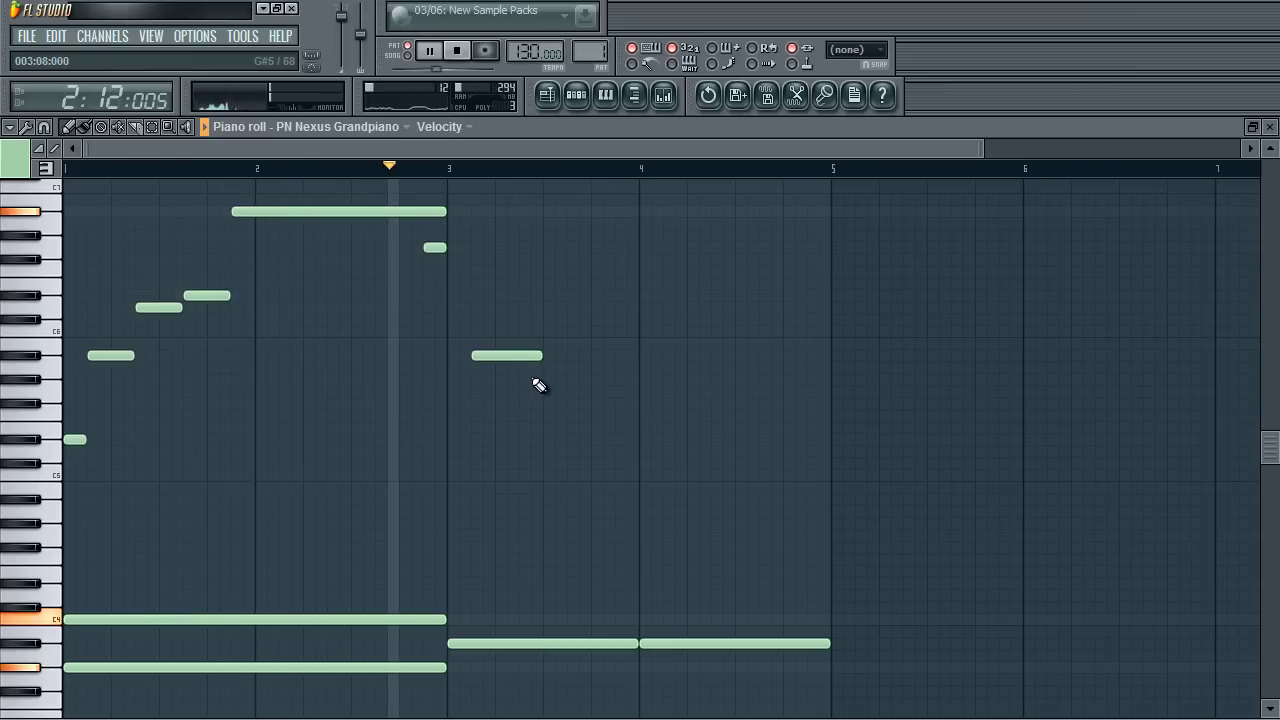
key(space)
click(556, 249)
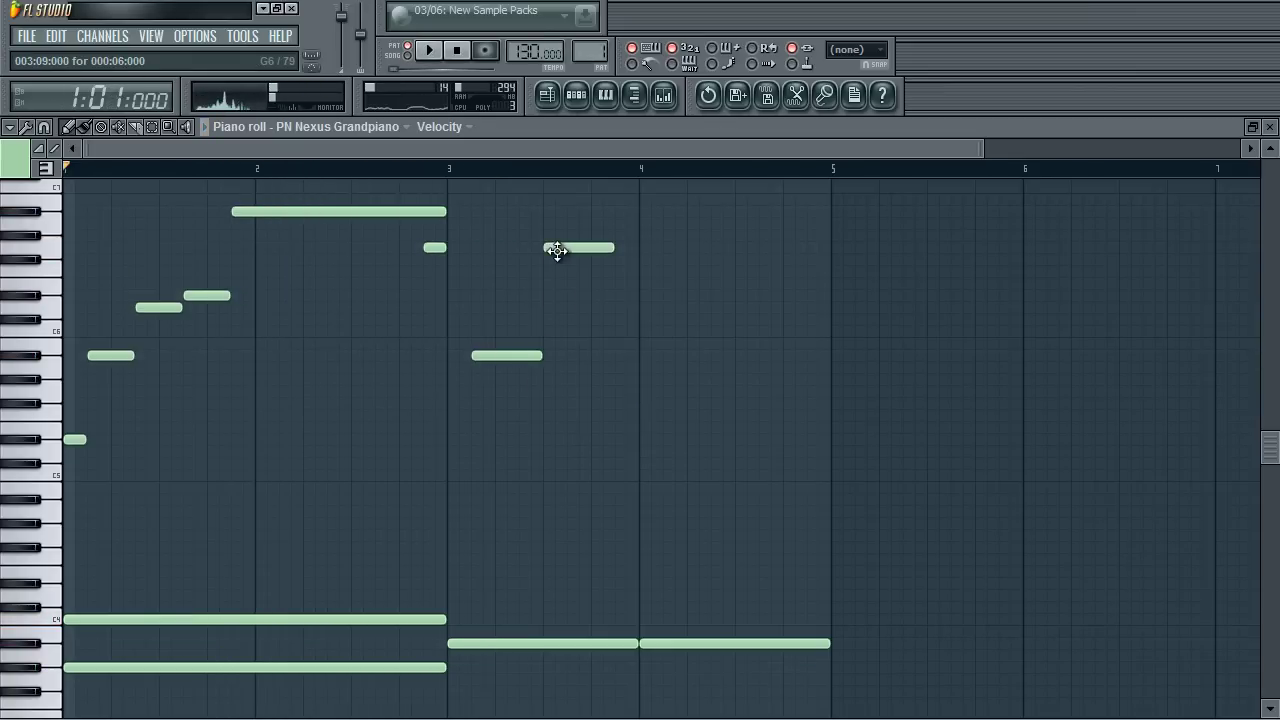
drag(613, 251, 552, 254)
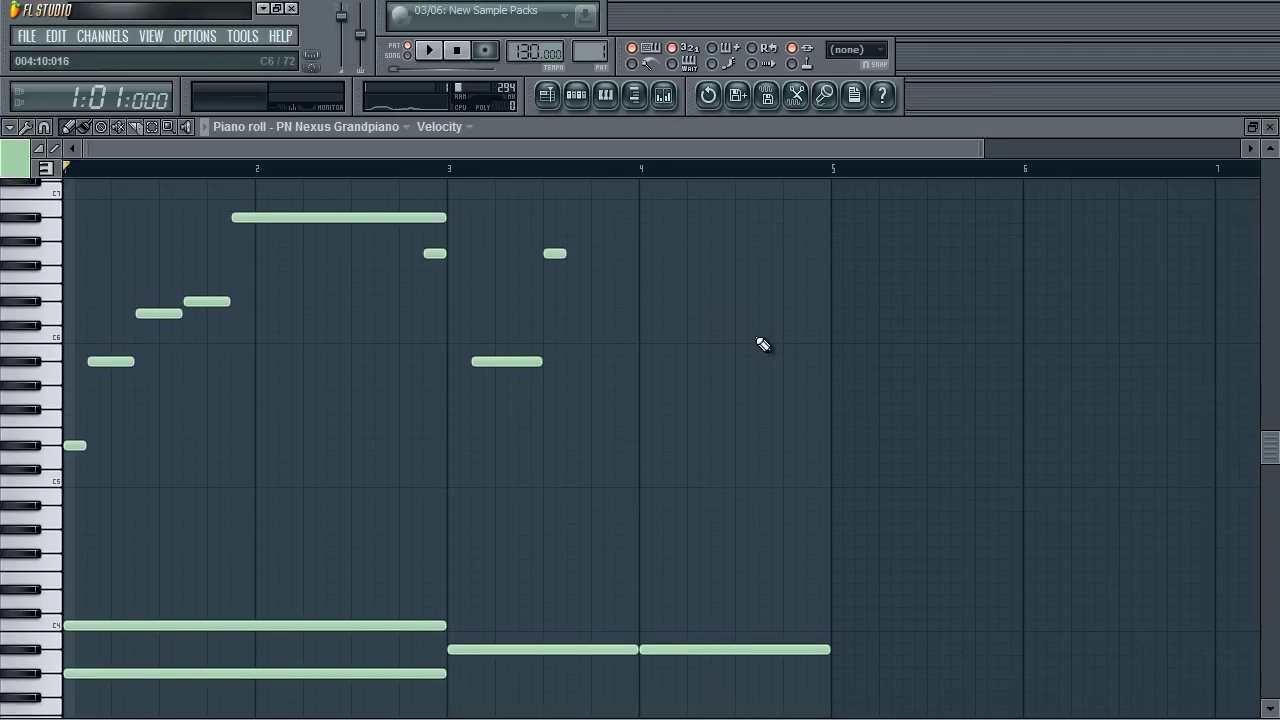
Load the Pitcher effect into the first slot of mixer track Insert 25 and reposition its window.
scroll(781, 351, up, 2)
scroll(775, 350, down, 1)
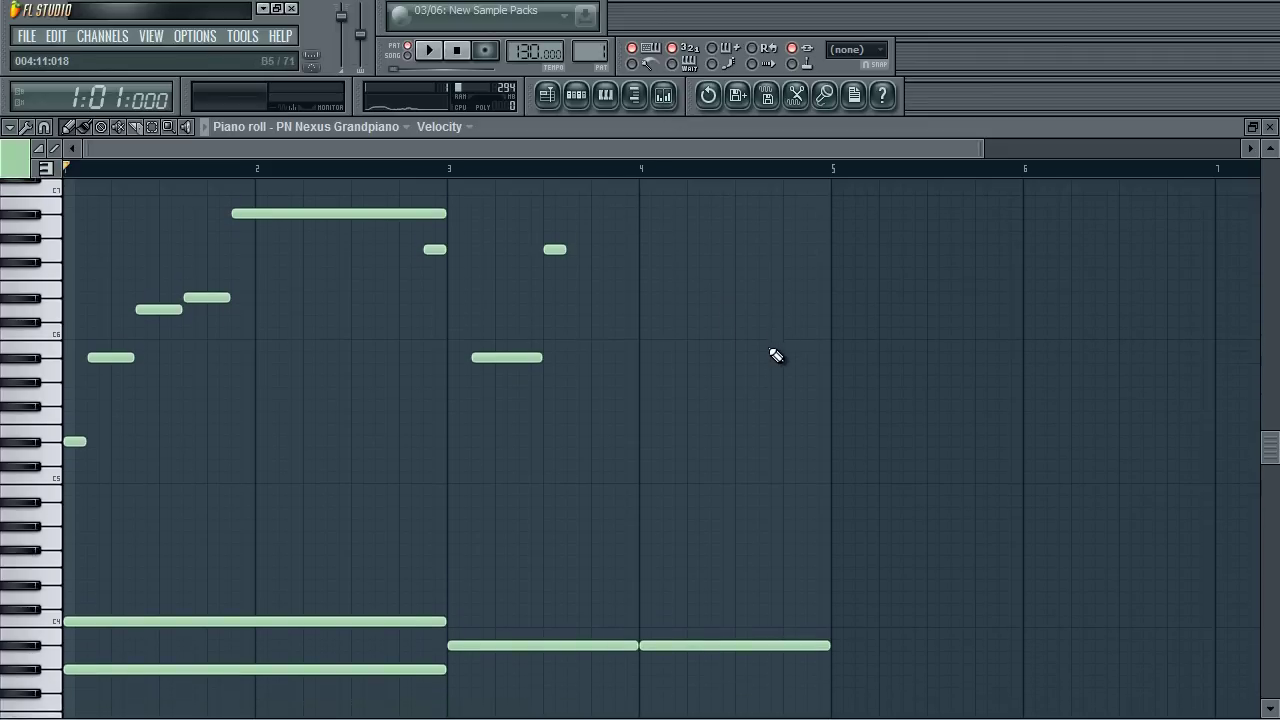
scroll(774, 350, up, 1)
click(665, 98)
click(600, 257)
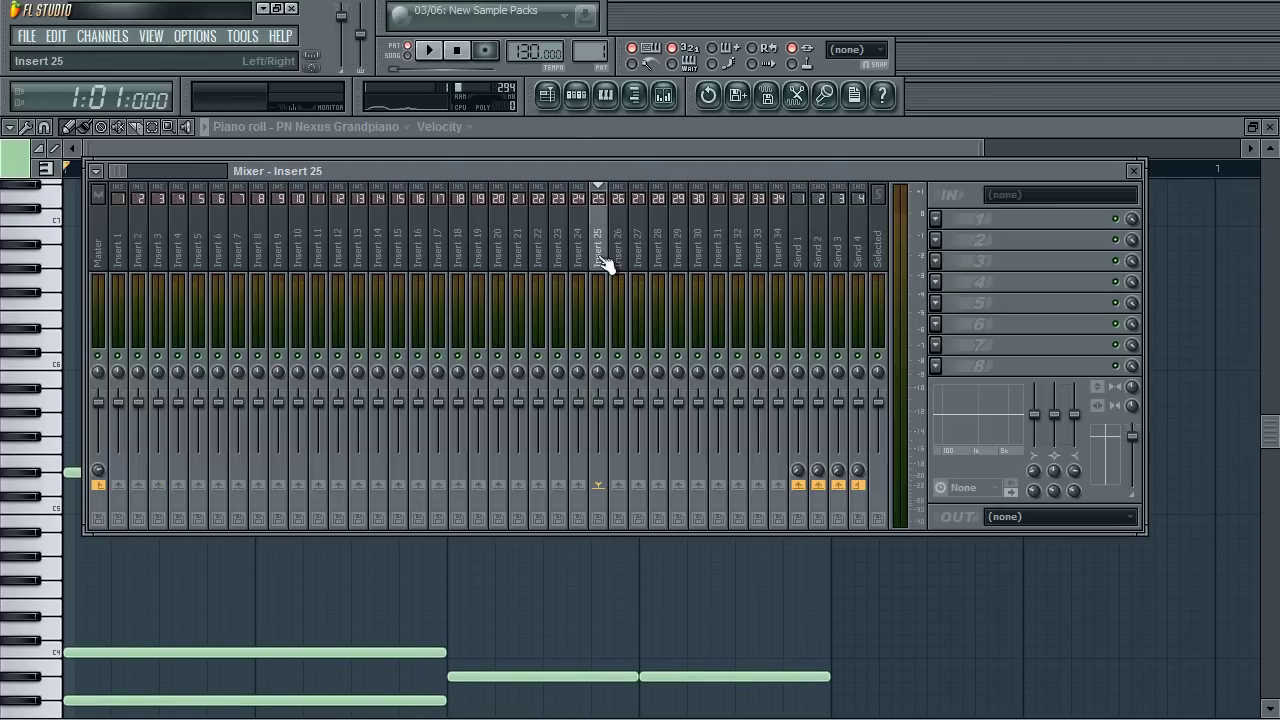
click(935, 218)
mouse_move(950, 241)
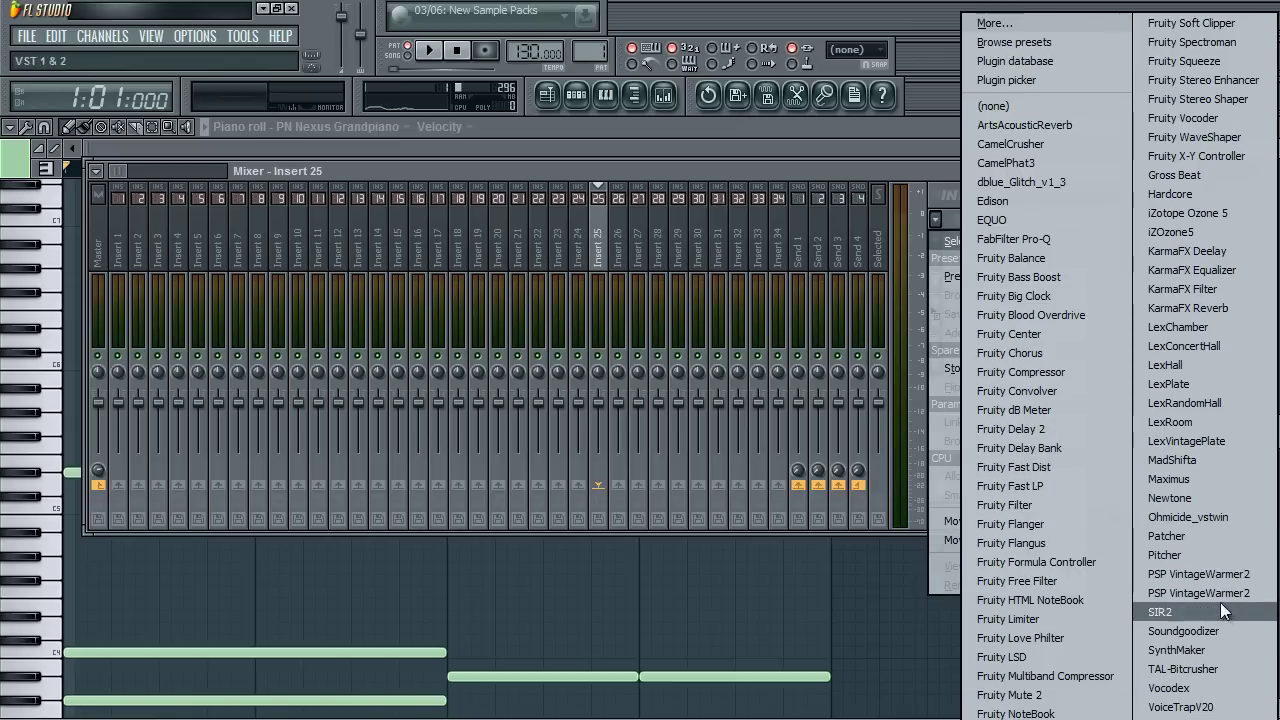
click(1201, 554)
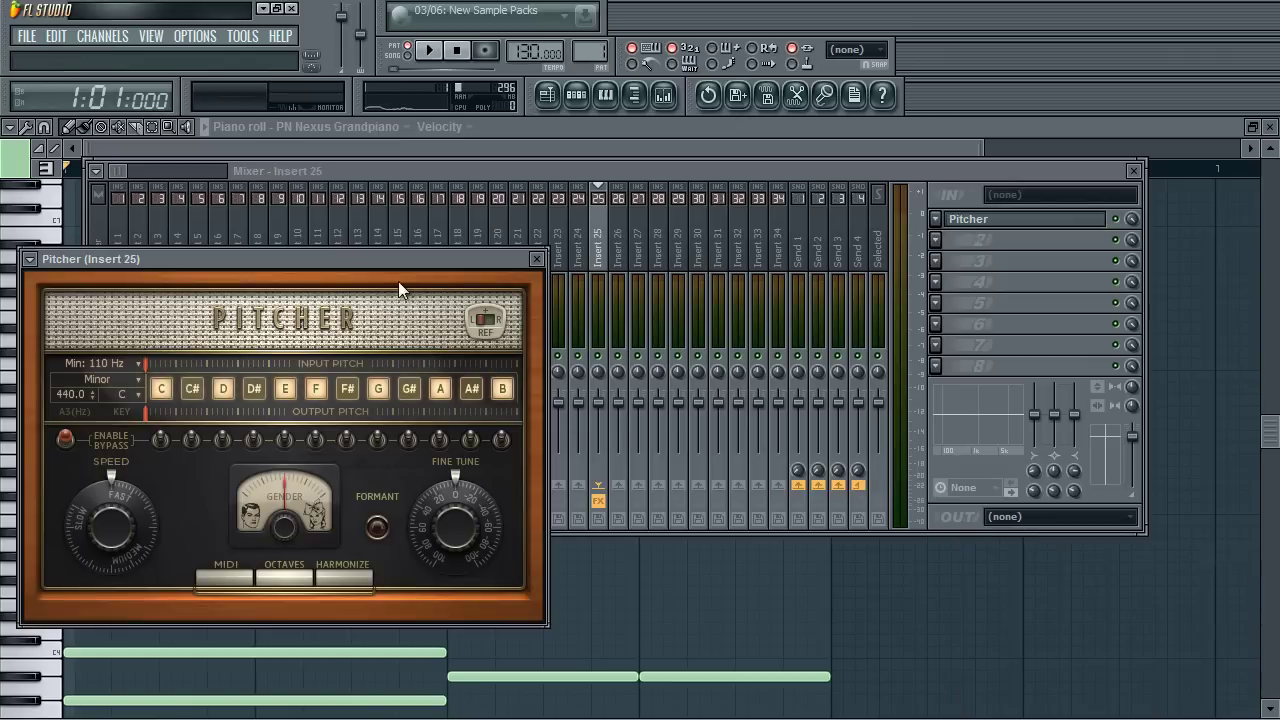
click(395, 229)
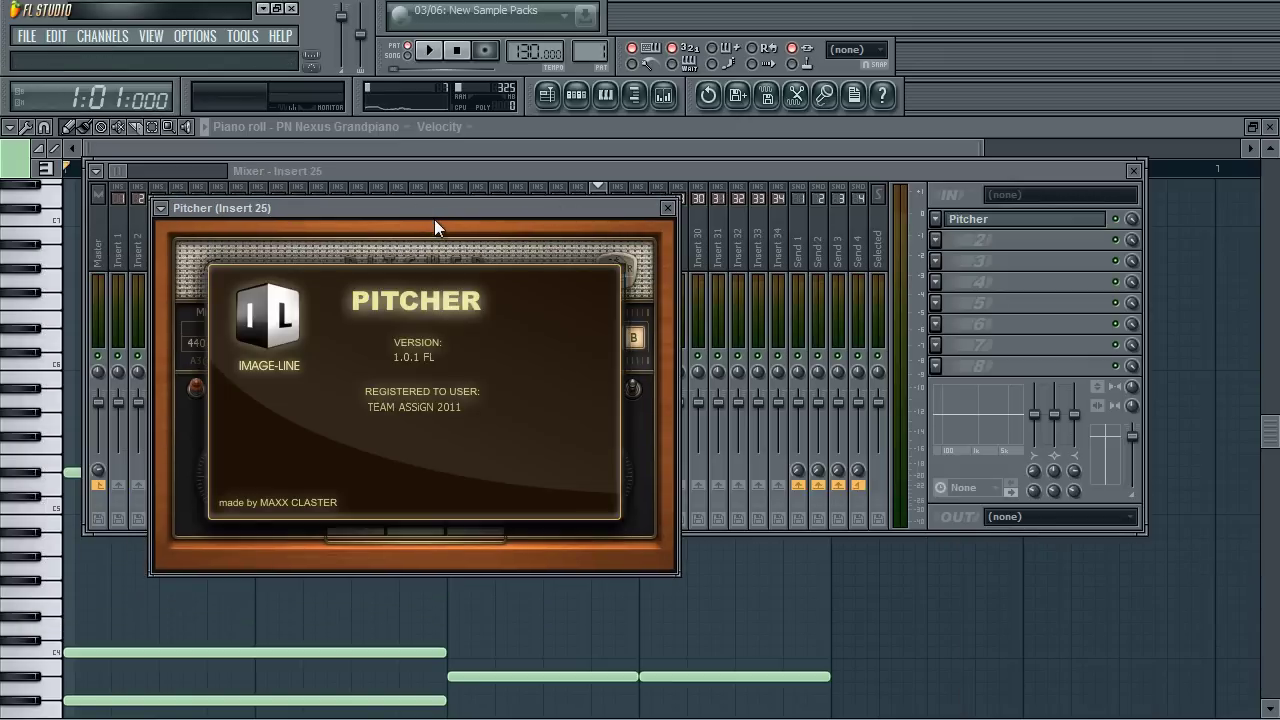
click(434, 228)
drag(468, 208, 521, 161)
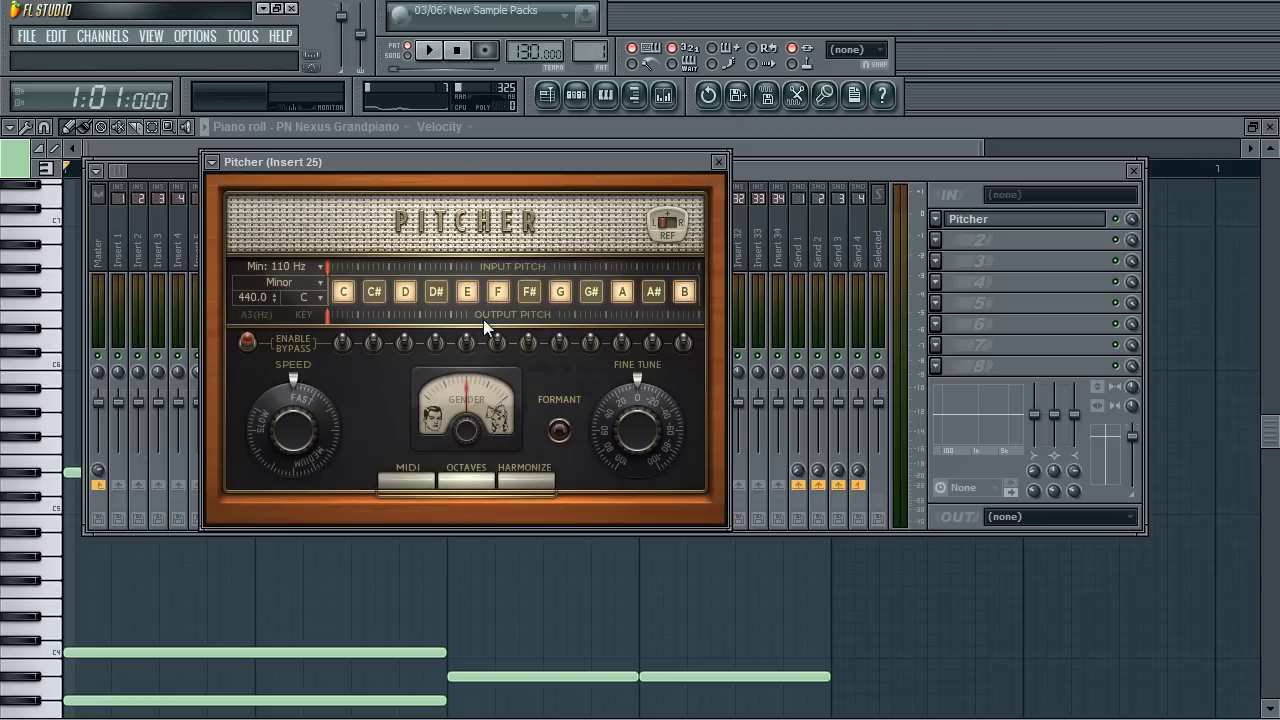
Set Pitcher's scale to Major with D# as the key, and return to the piano roll.
click(294, 284)
click(293, 285)
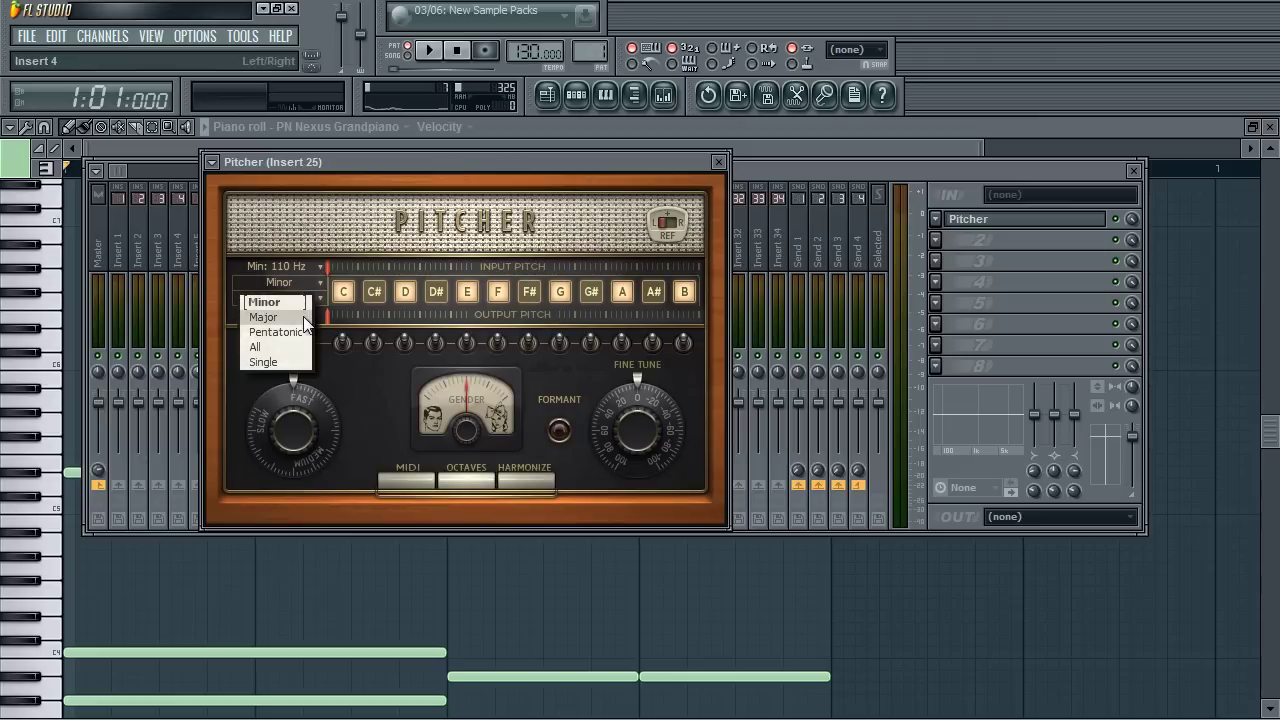
click(304, 318)
click(312, 297)
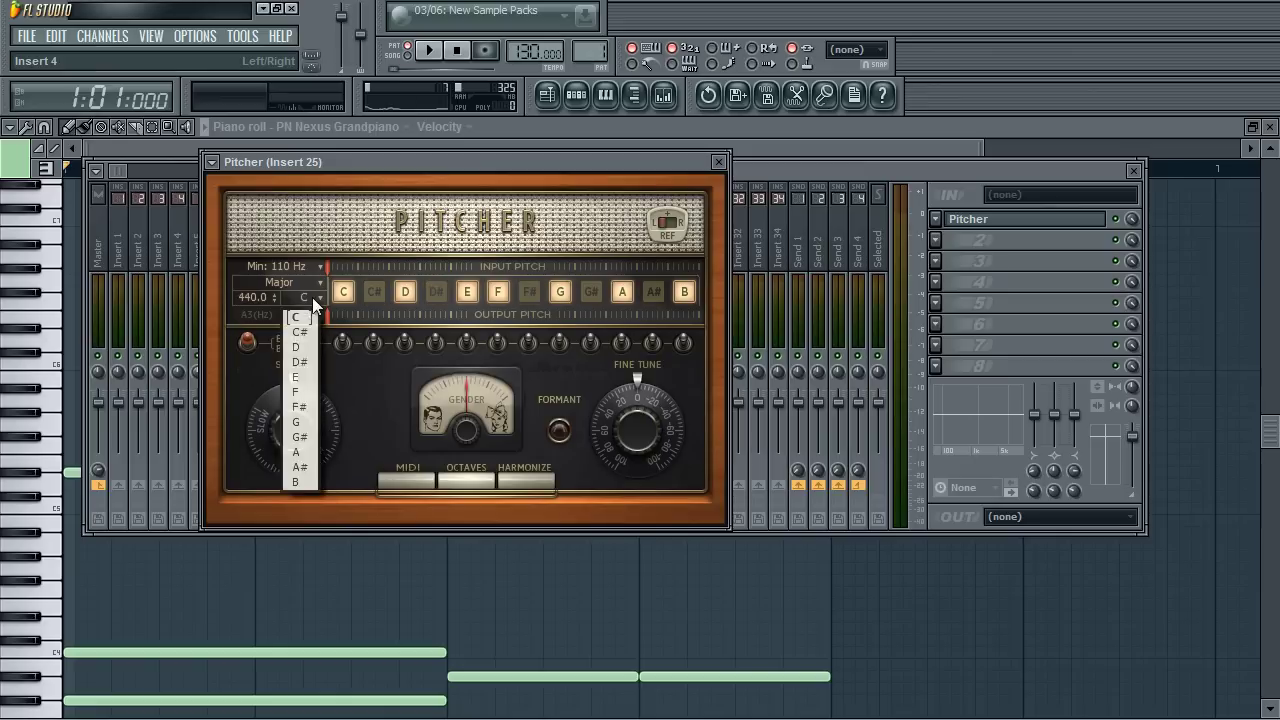
click(313, 363)
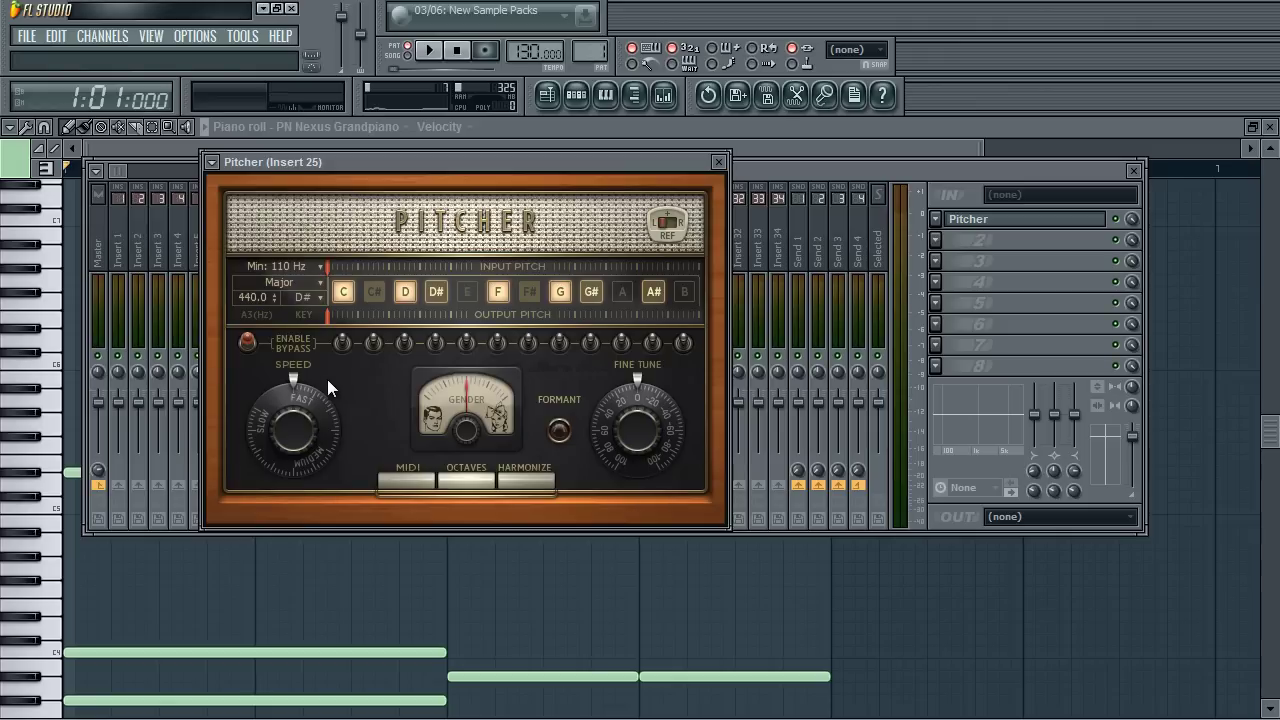
right_click(74, 308)
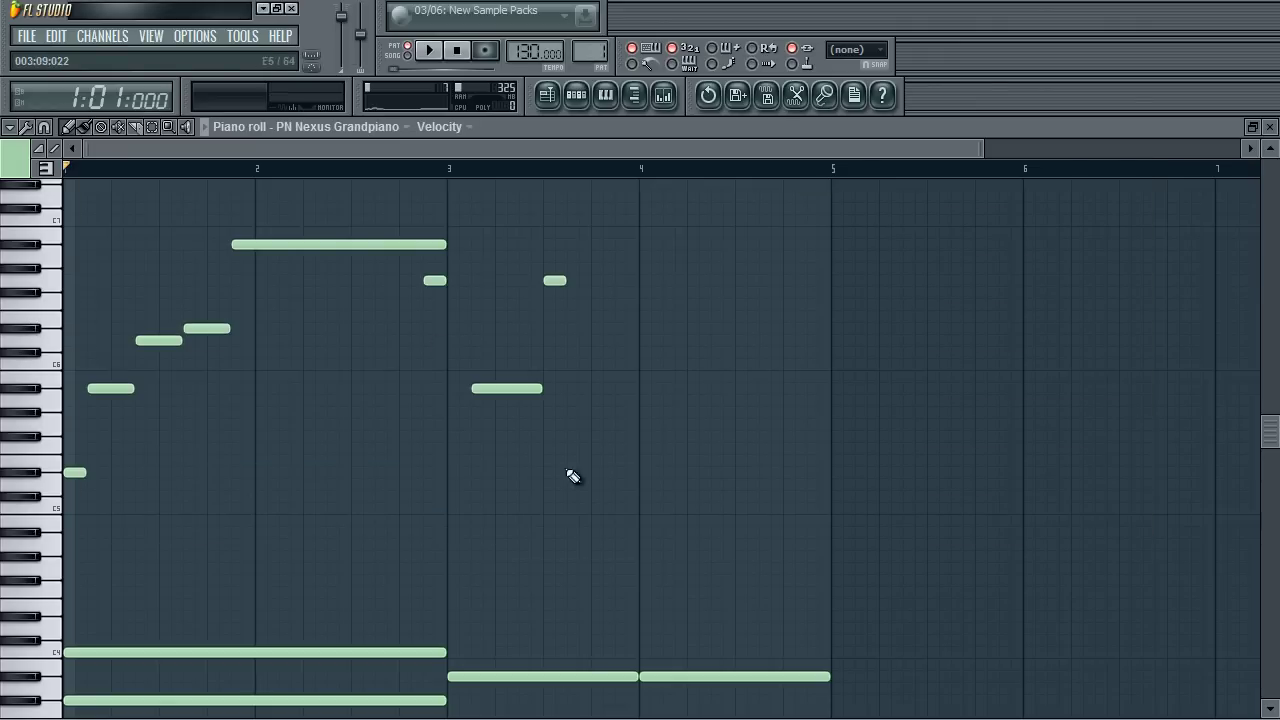
Check Pitcher's D# major notes, remove Pitcher from the first slot of mixer track Insert 25, and return to the piano roll.
click(663, 94)
click(962, 220)
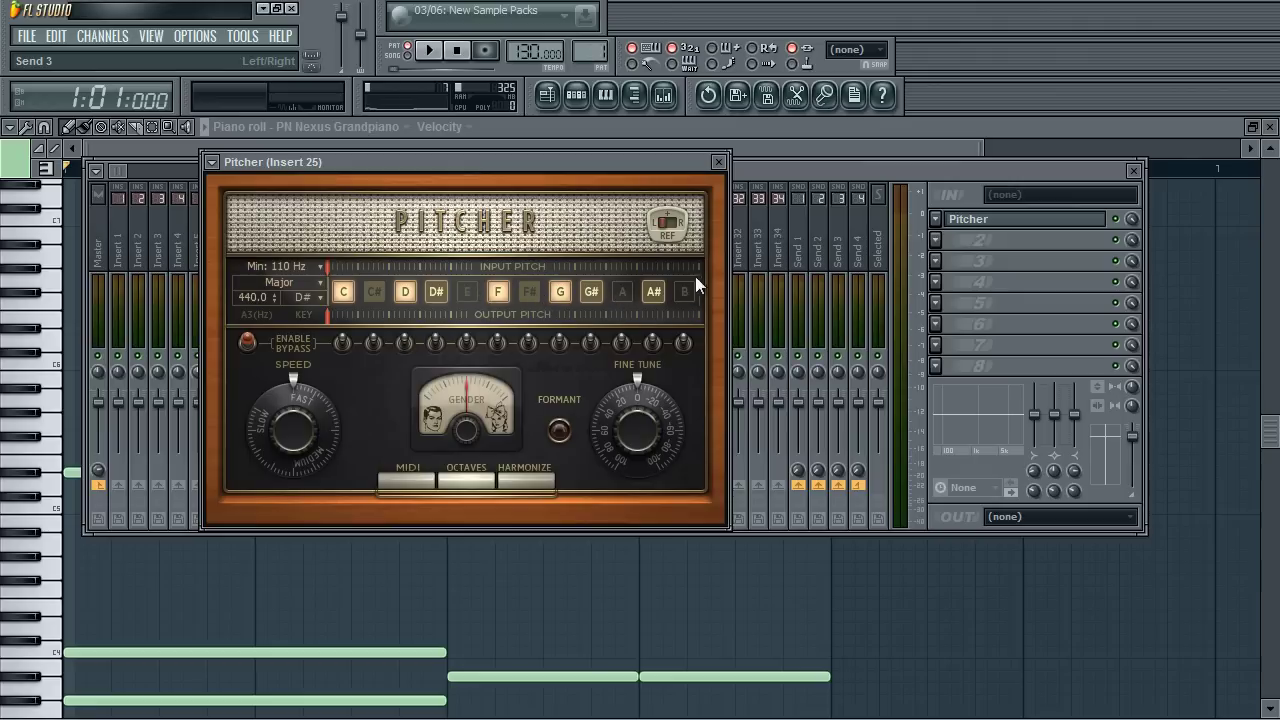
click(932, 218)
mouse_move(944, 240)
click(975, 113)
key(Escape)
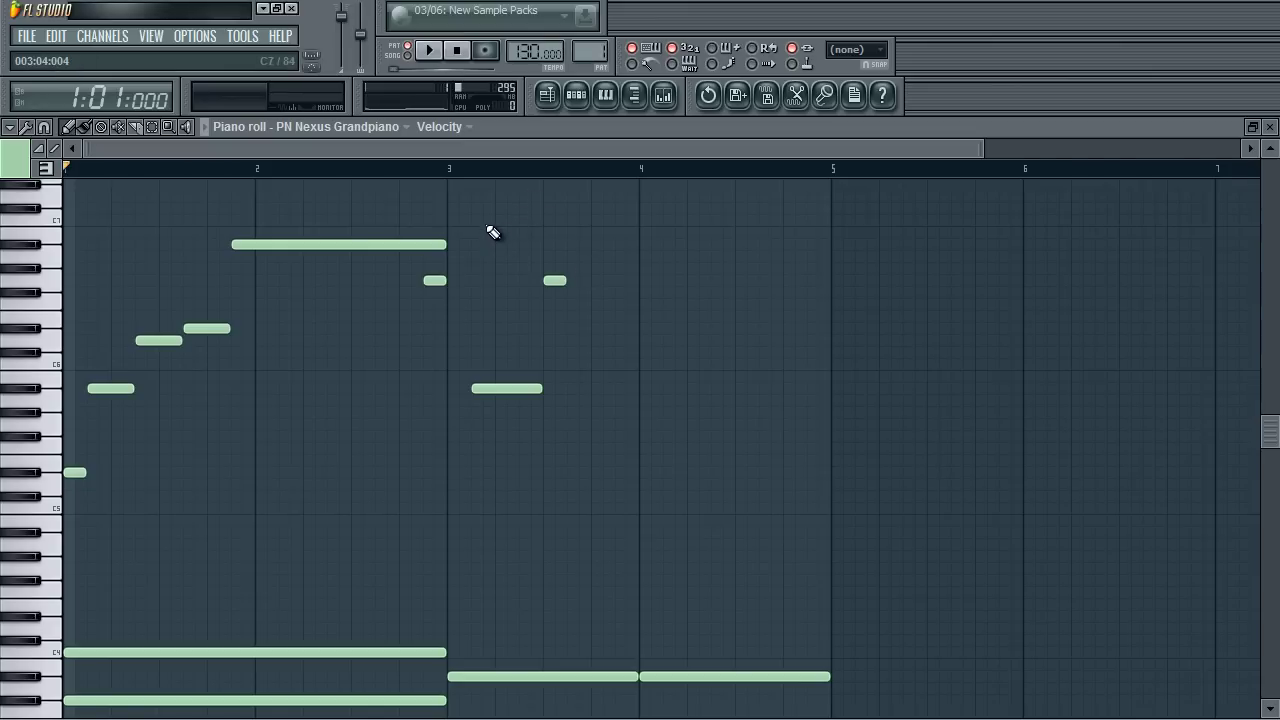
Listen to the melody and chords from the start of the pattern through bar 3.
scroll(300, 371, down, 3)
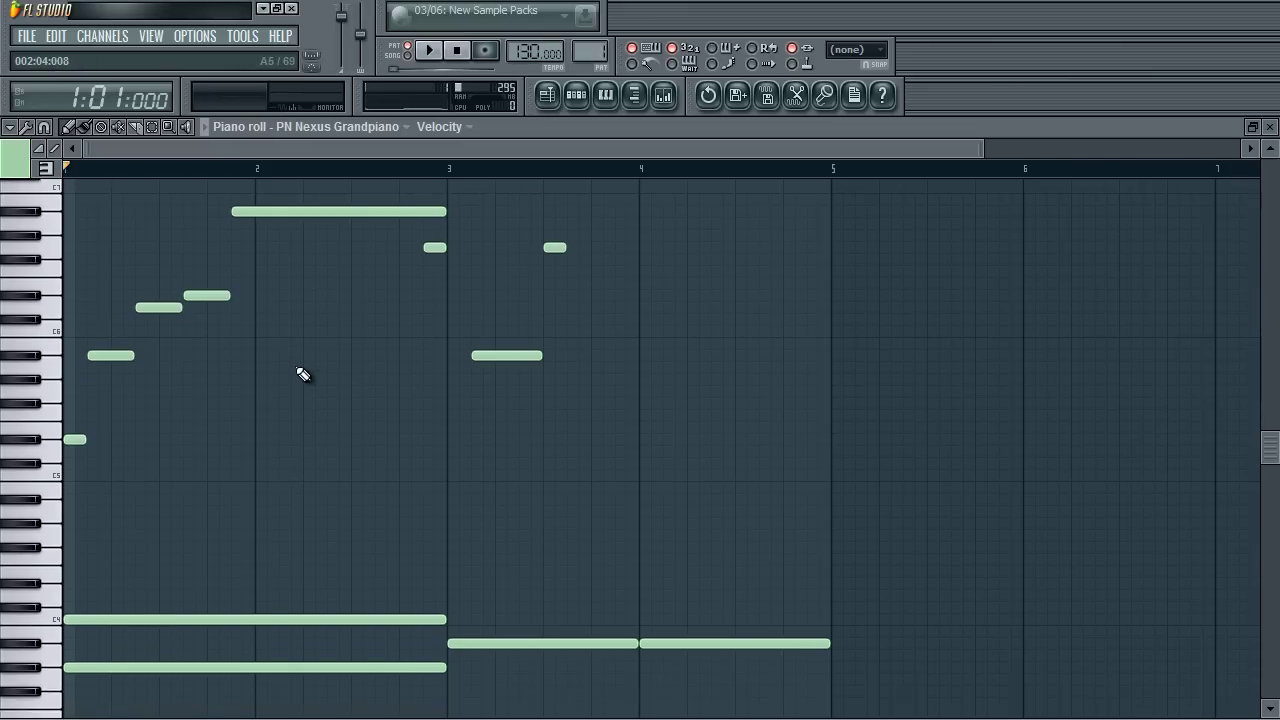
scroll(346, 412, down, 2)
scroll(346, 410, up, 4)
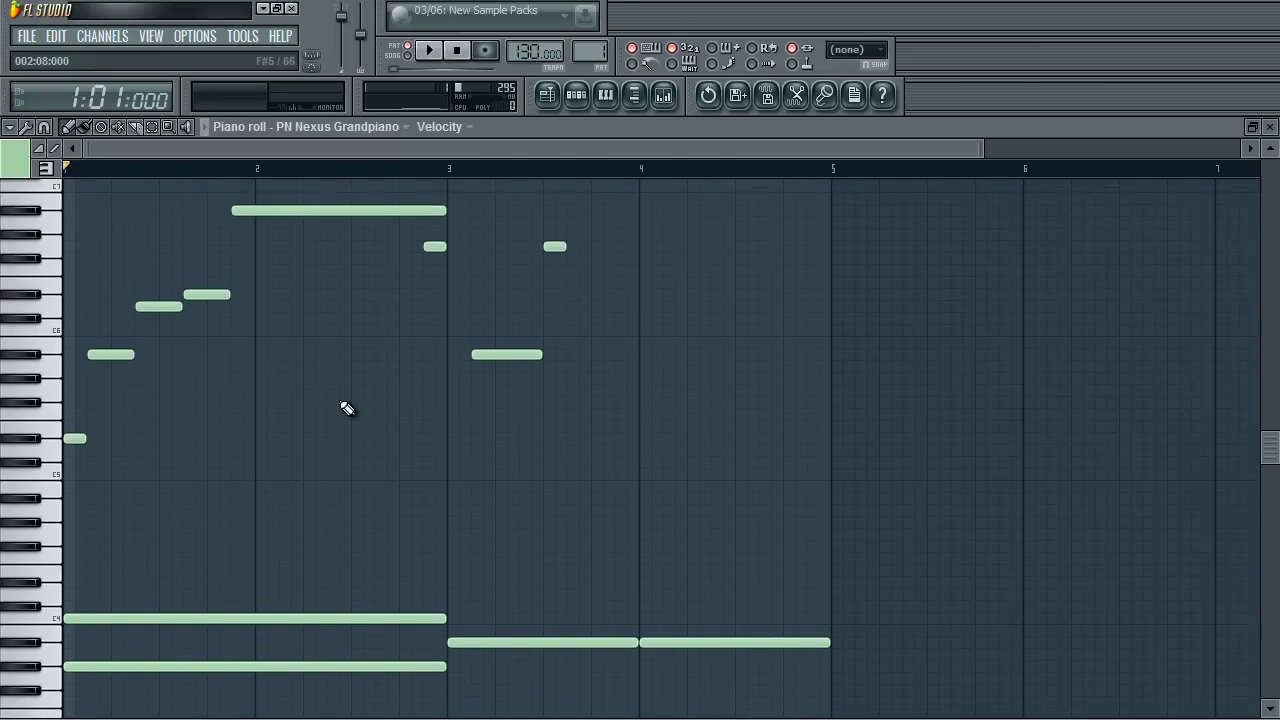
key(space)
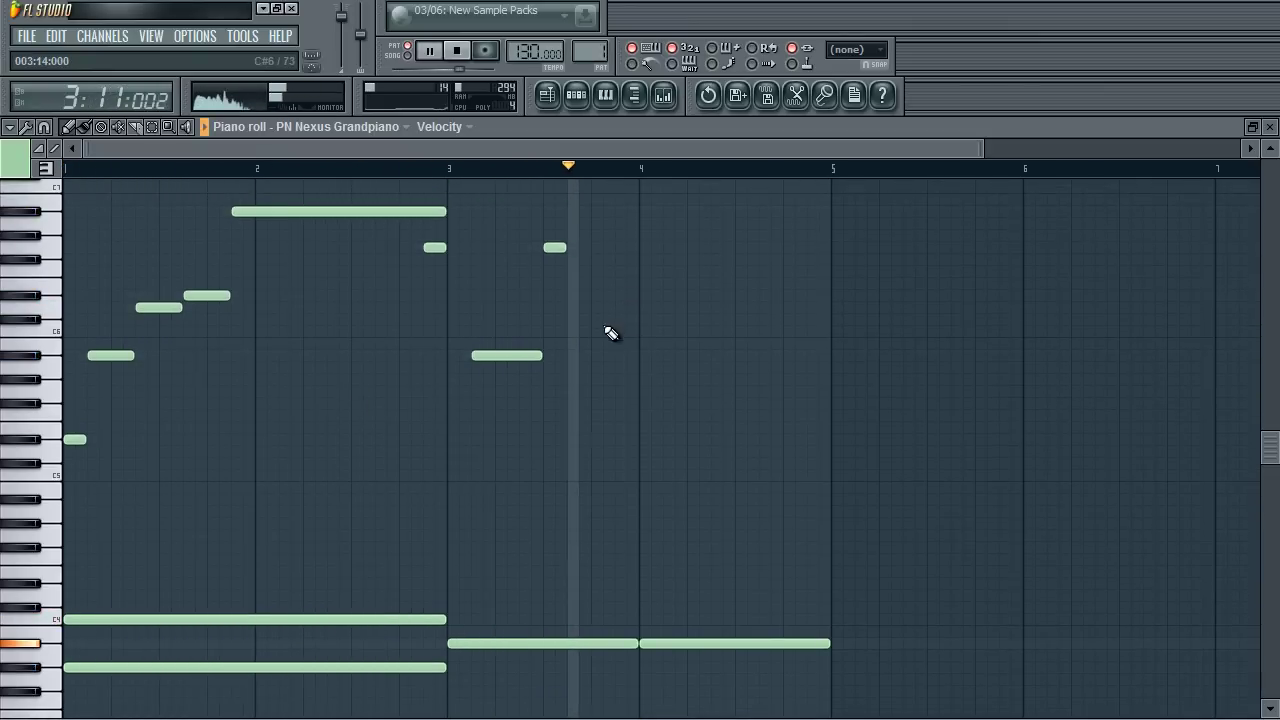
key(space)
Extend the G6 note at step 9 of bar 3 to six steps and follow it with a six-step F6 at step 15.
click(575, 285)
mouse_move(573, 296)
mouse_down()
mouse_move(572, 274)
mouse_move(638, 270)
mouse_up()
key(space)
key(space)
key(space)
mouse_move(563, 250)
mouse_down()
mouse_move(590, 248)
mouse_move(629, 276)
mouse_move(660, 271)
mouse_move(615, 248)
mouse_up()
key(space)
key(space)
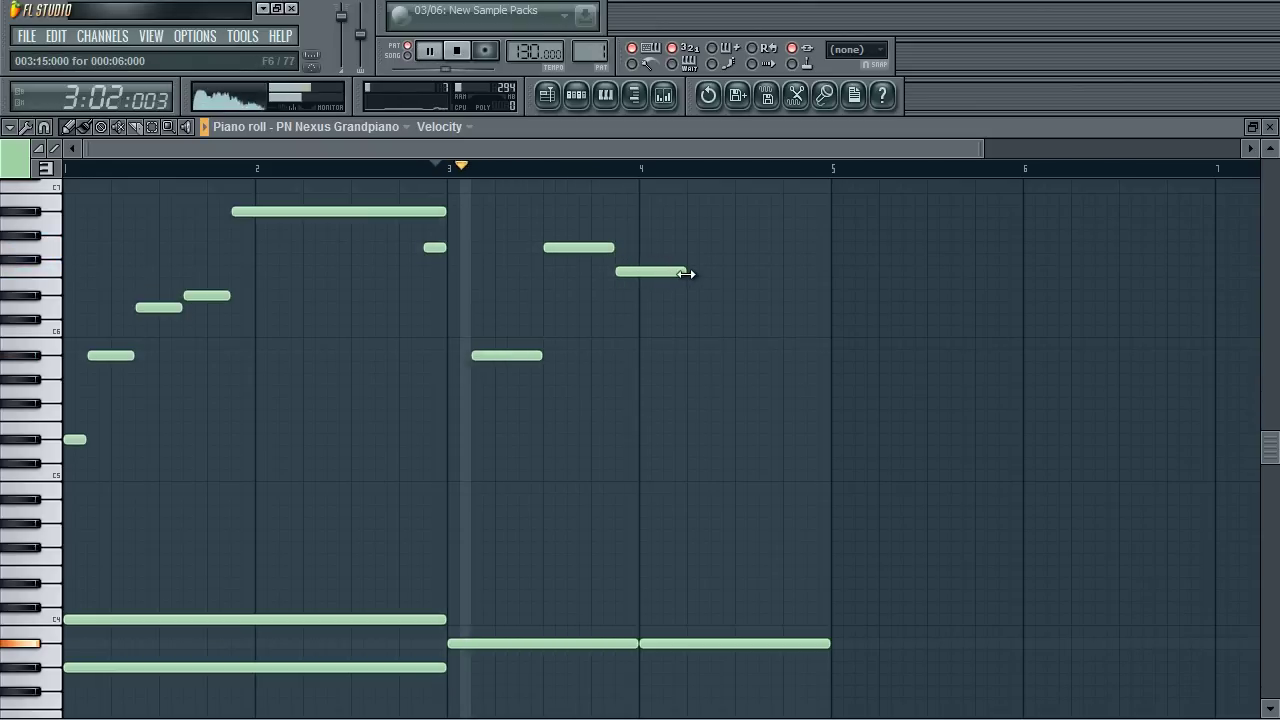
Fill bar 4 with a six-step A#5 at step 5 and two-step D#6, D6 and A#5 notes at steps 11, 13 and 15.
scroll(675, 285, down, 1)
scroll(683, 297, down, 1)
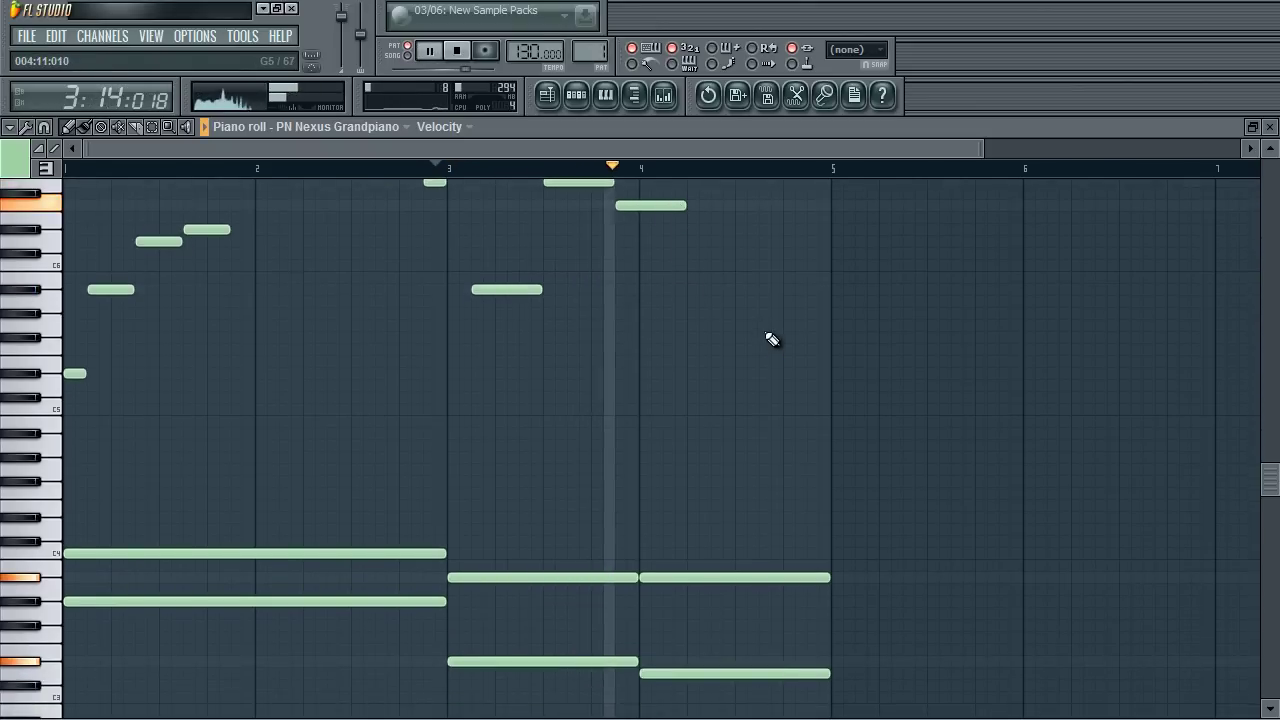
key(space)
click(698, 289)
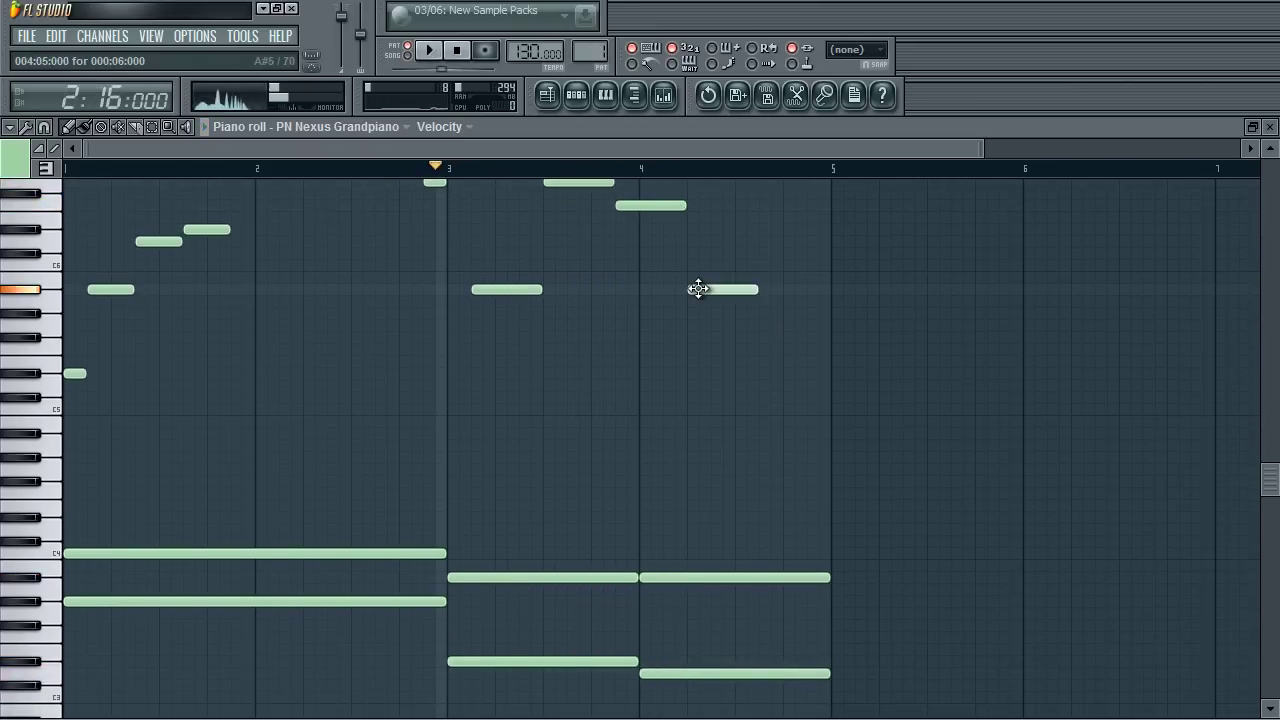
click(770, 232)
drag(830, 234, 784, 241)
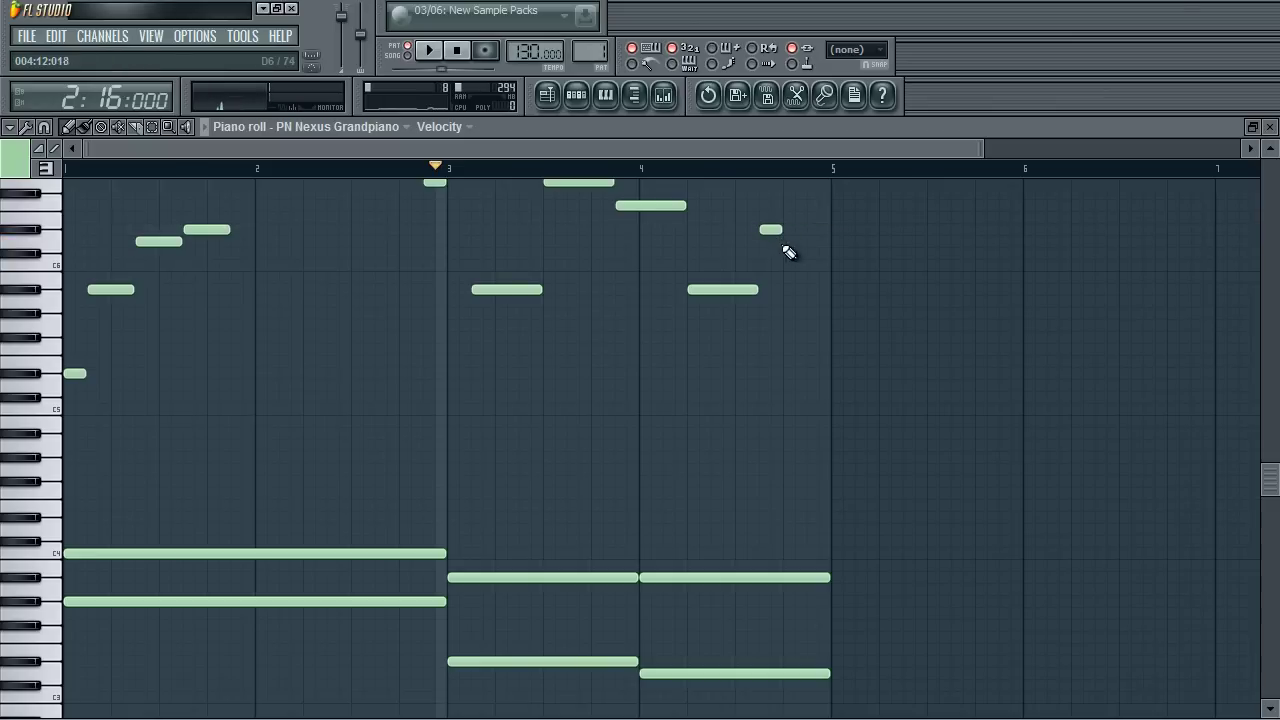
click(788, 243)
click(814, 291)
key(space)
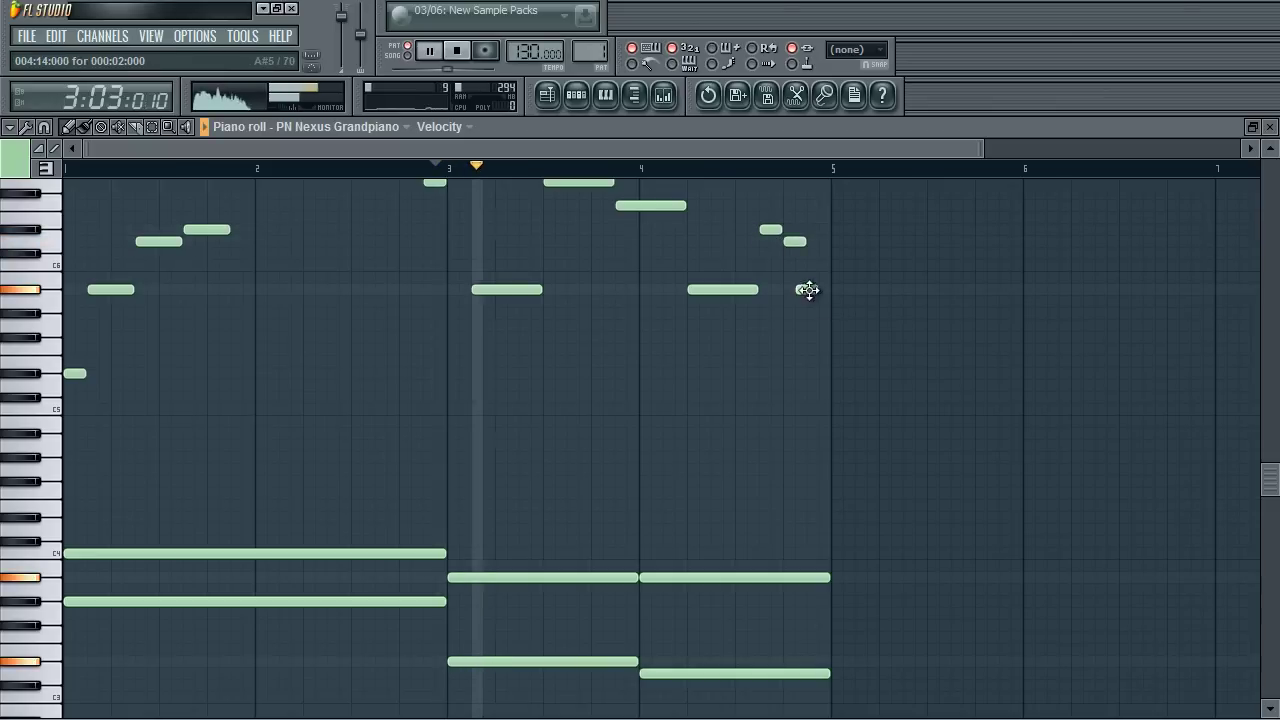
Shorten the A#5 at step 5 of bar 4 to four steps and replace the D#6 with a six-step one from step 7.
scroll(868, 329, up, 1)
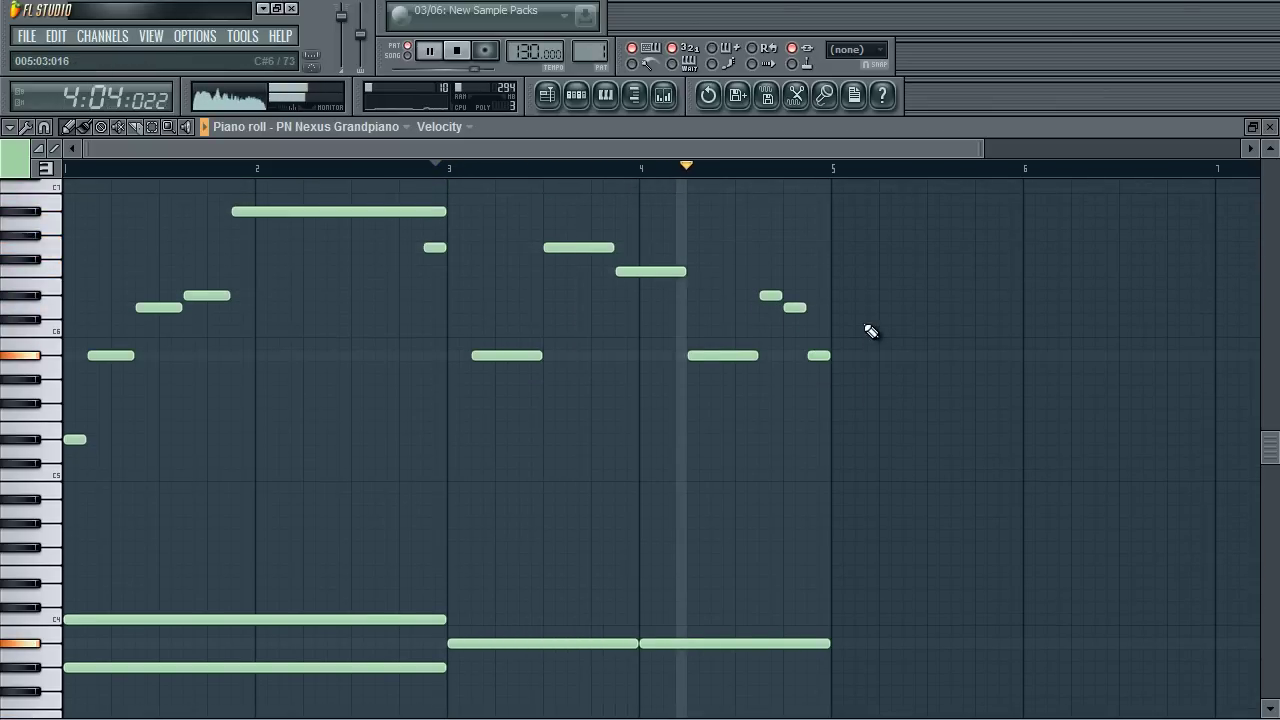
drag(757, 355, 736, 355)
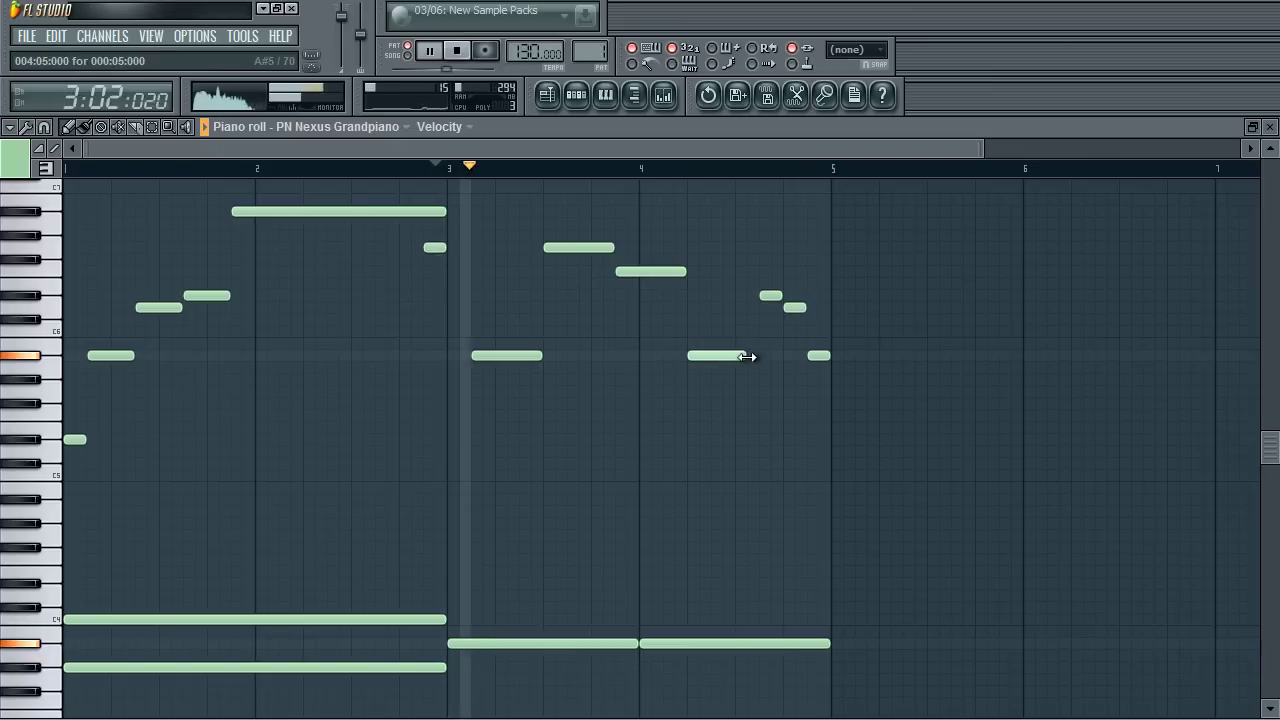
right_click(771, 296)
click(746, 298)
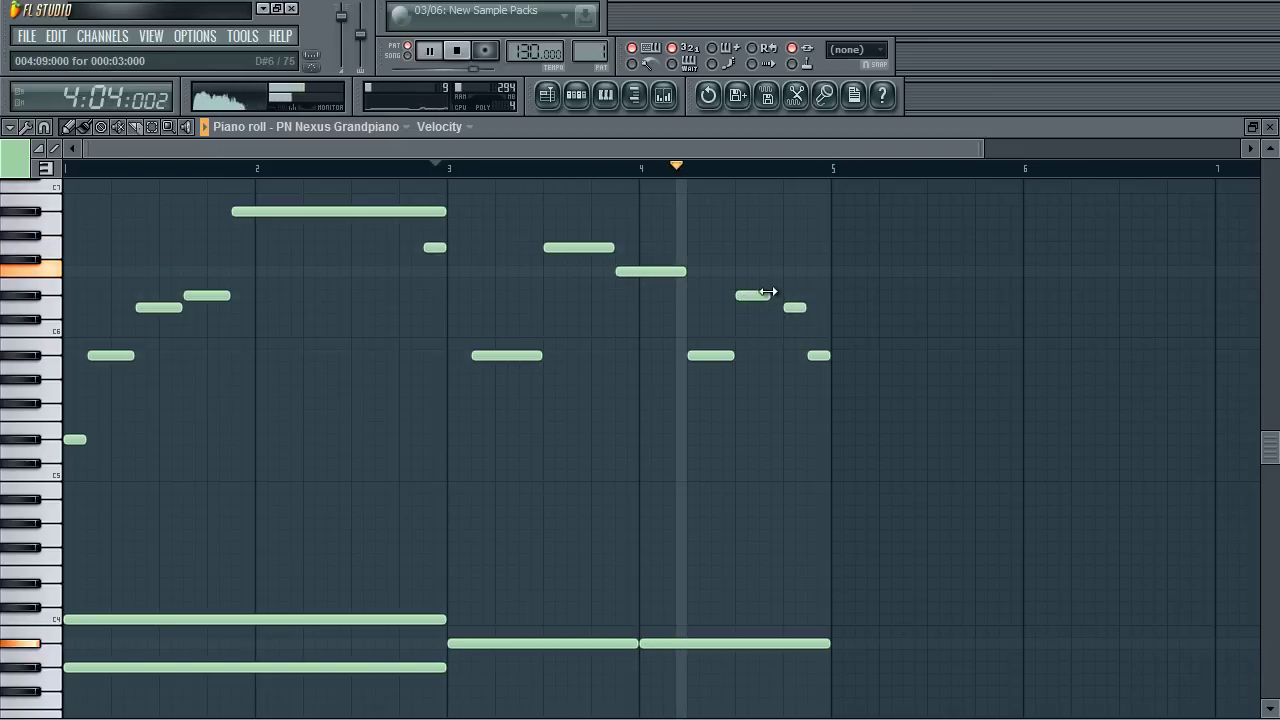
mouse_move(775, 296)
mouse_down()
mouse_move(751, 296)
mouse_move(782, 287)
mouse_up()
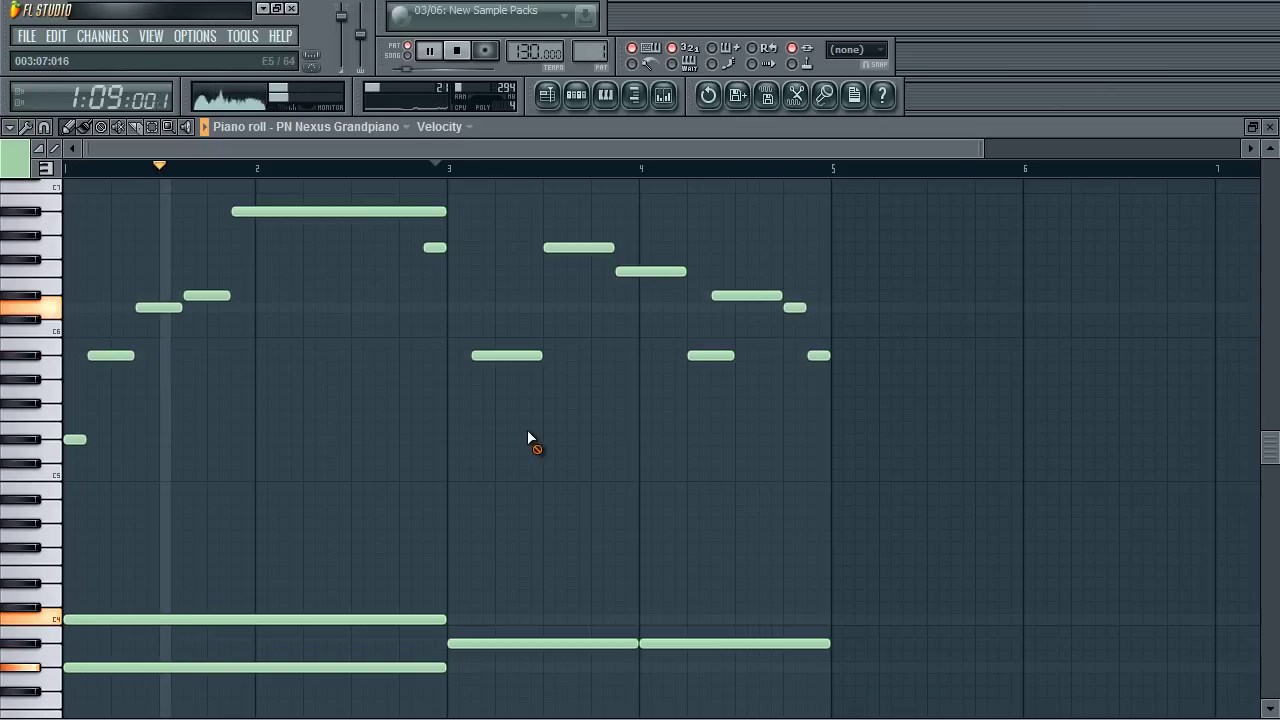
Raise the chord notes in bars 3 and 4 by one octave to A#4 over D#4 and D4, checking them with playback.
key(space)
scroll(651, 334, down, 5)
drag(760, 403, 510, 407)
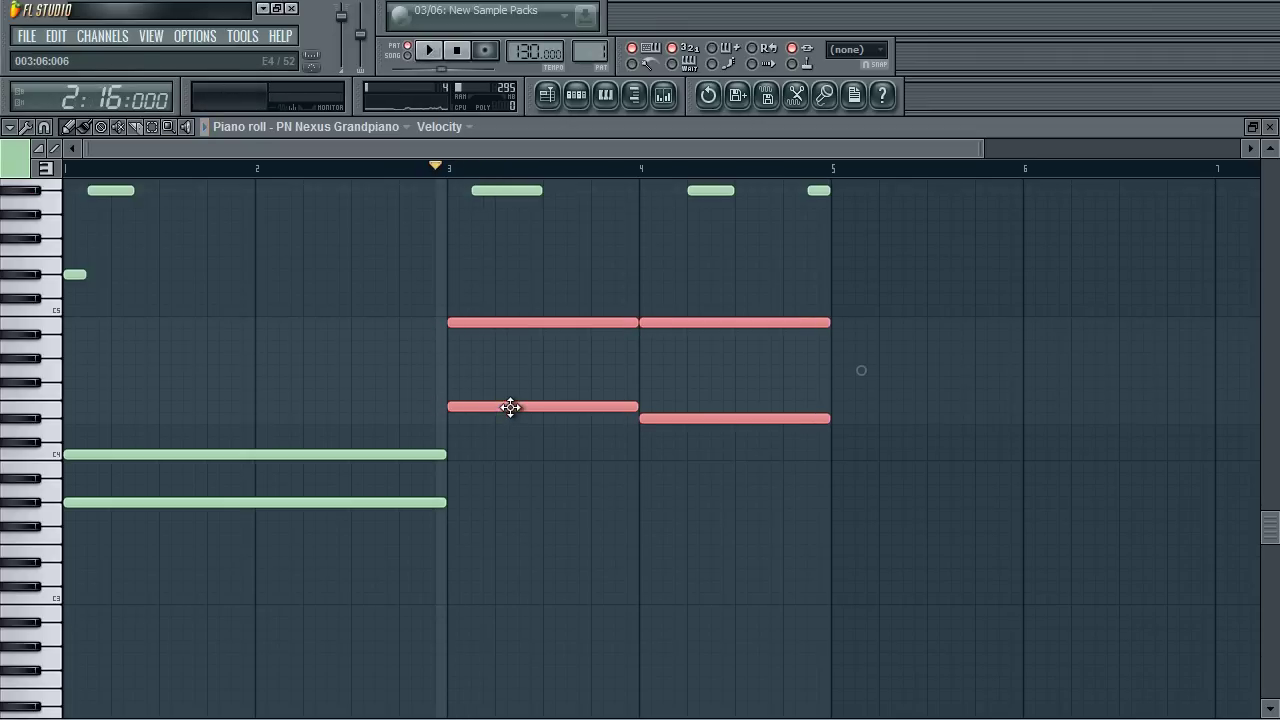
key(space)
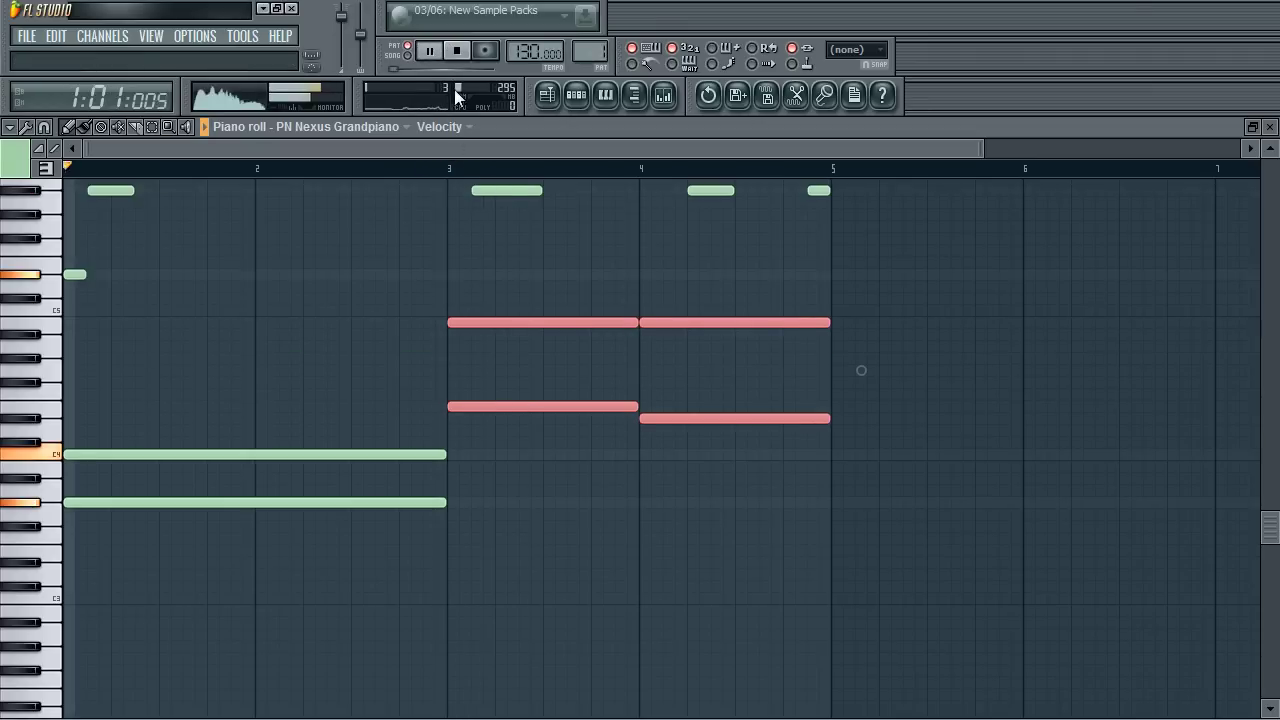
scroll(452, 358, up, 2)
scroll(448, 354, up, 3)
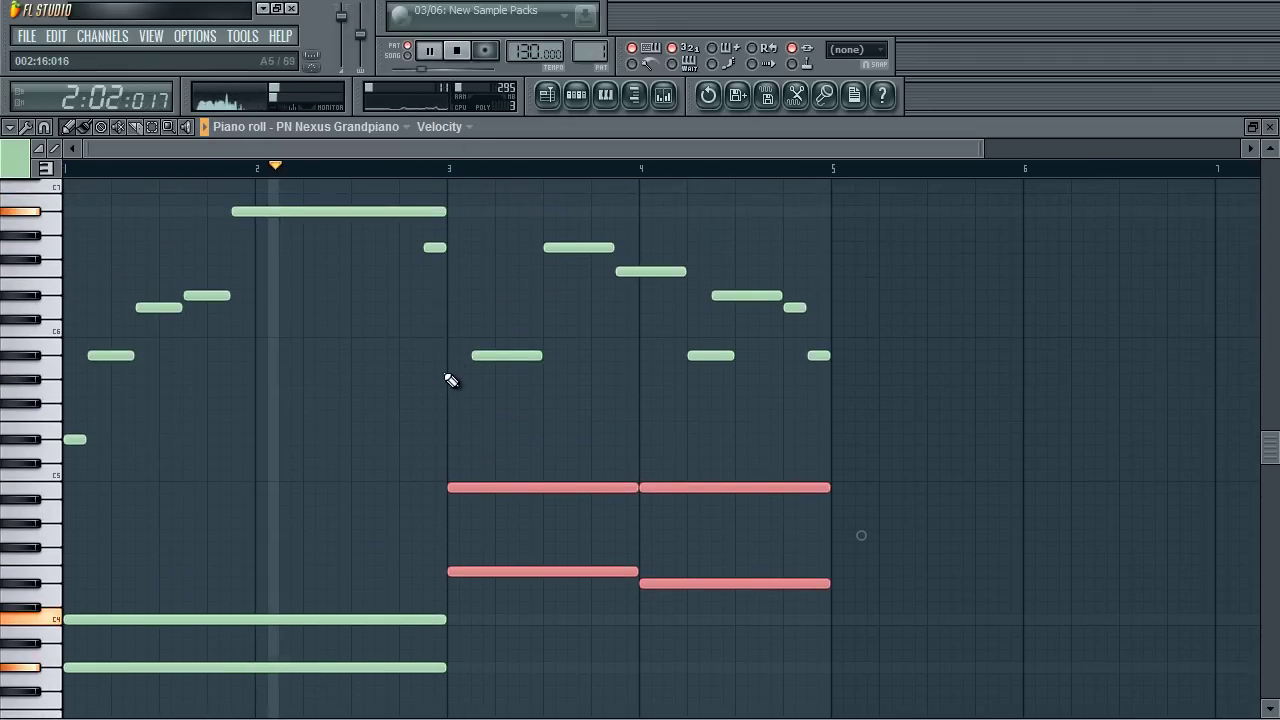
ctrl+click(409, 392)
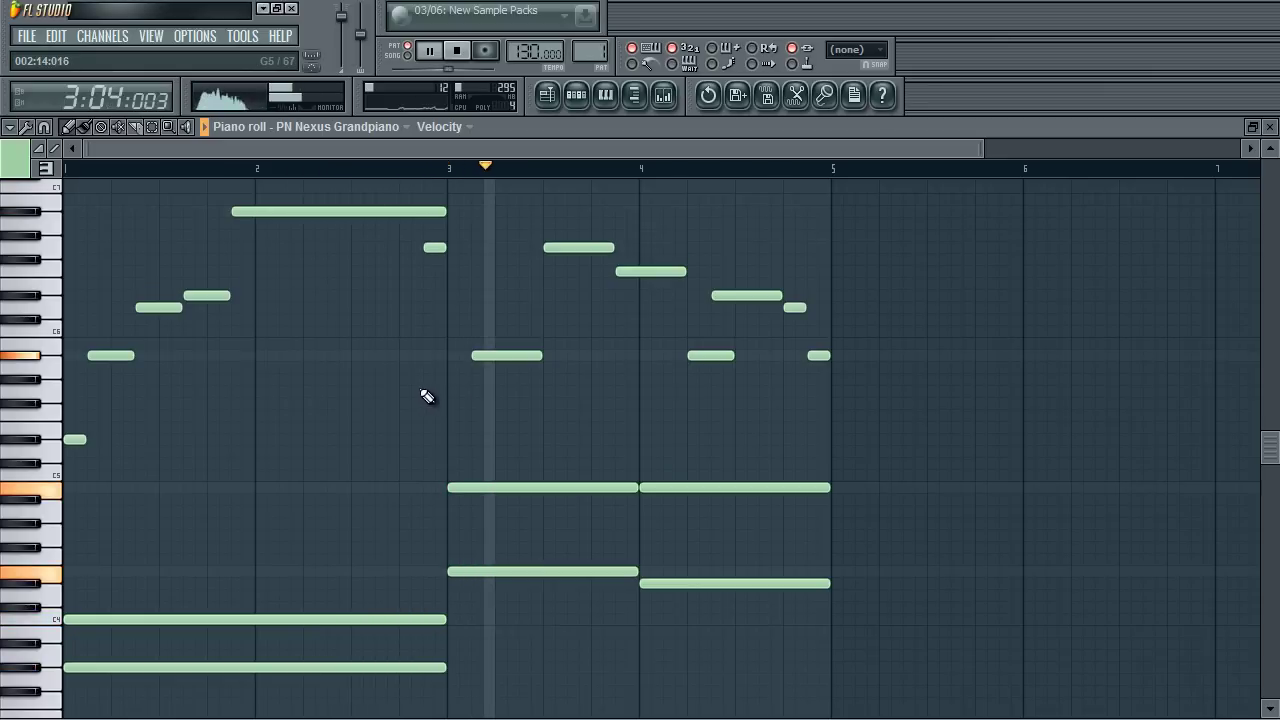
drag(768, 460, 486, 583)
ctrl+click(476, 589)
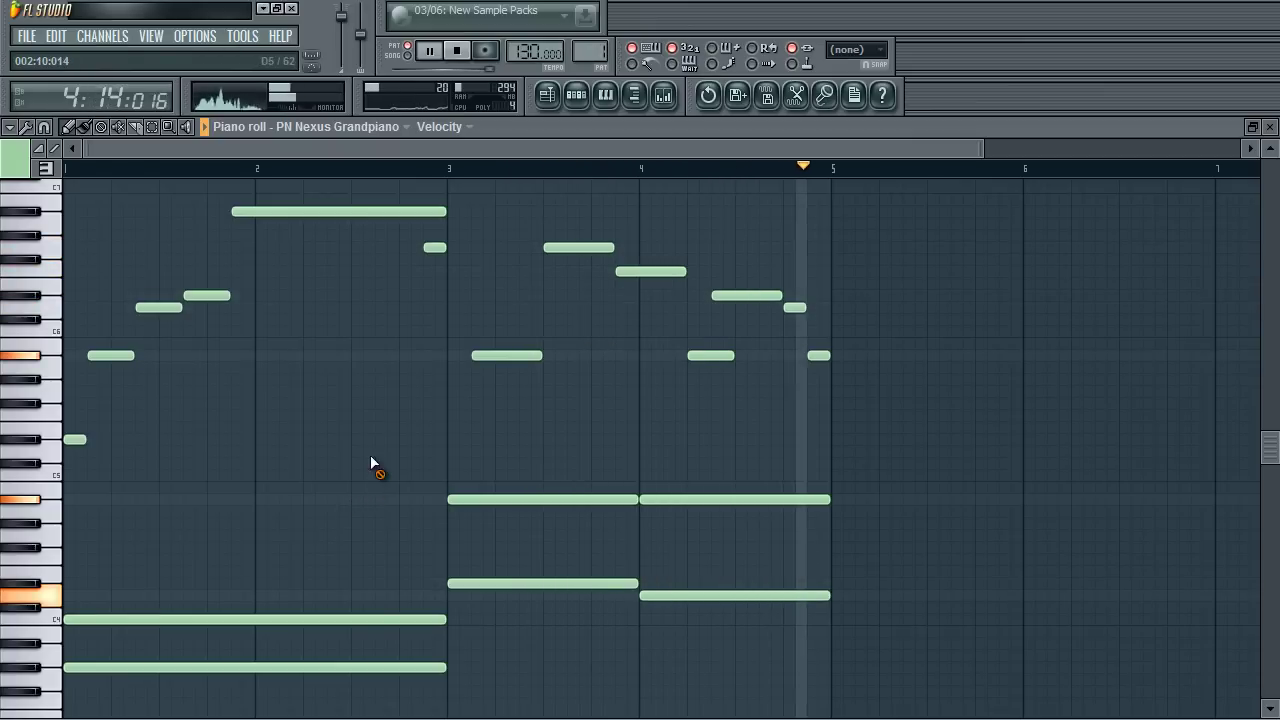
Play from bar 3 and change the D#6 note in bar 4 to four steps long, starting at step 9.
key(space)
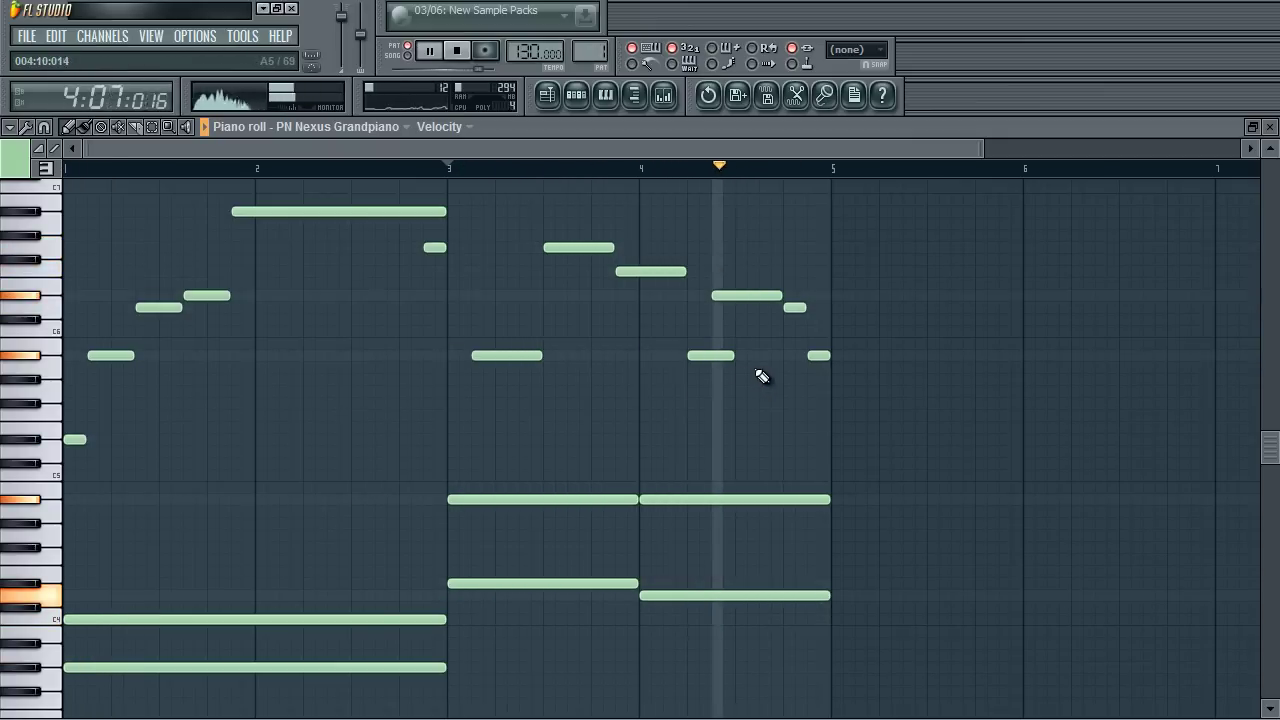
drag(723, 294, 771, 337)
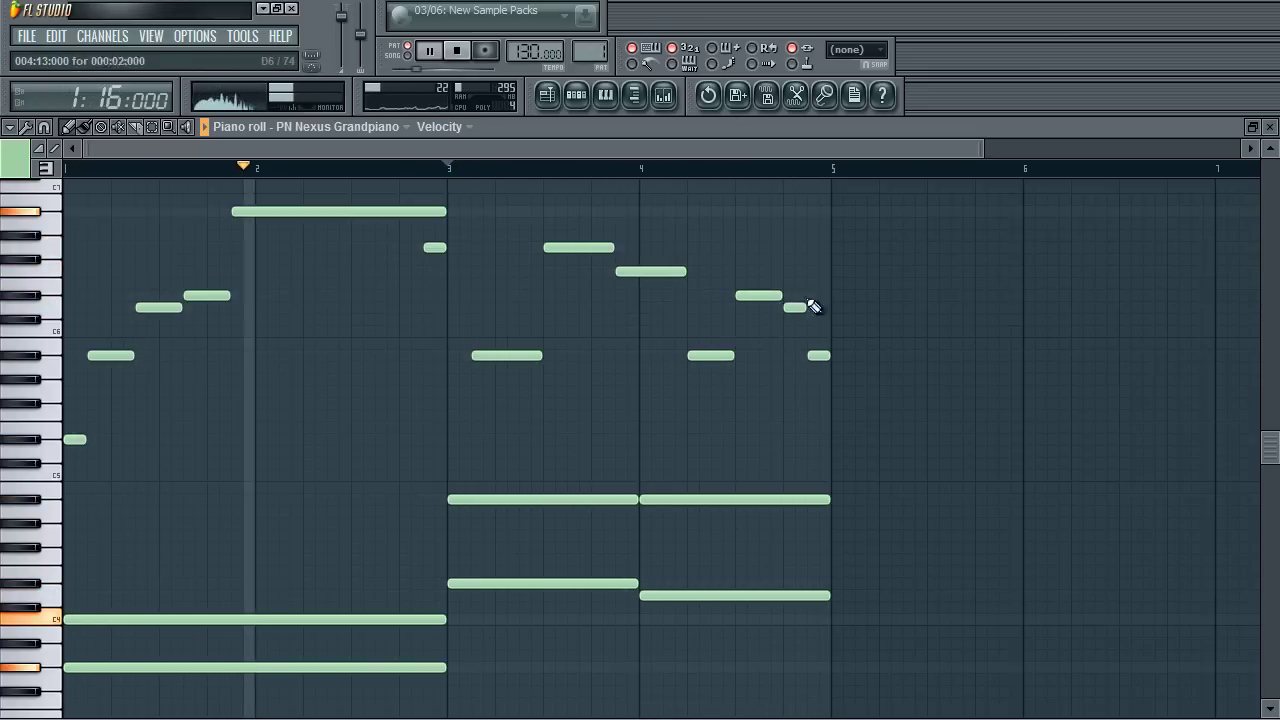
key(space)
Duplicate all the notes of the four-bar pattern into bars 5 to 8 and clear the selection.
drag(860, 194, 66, 690)
scroll(237, 329, up, 5)
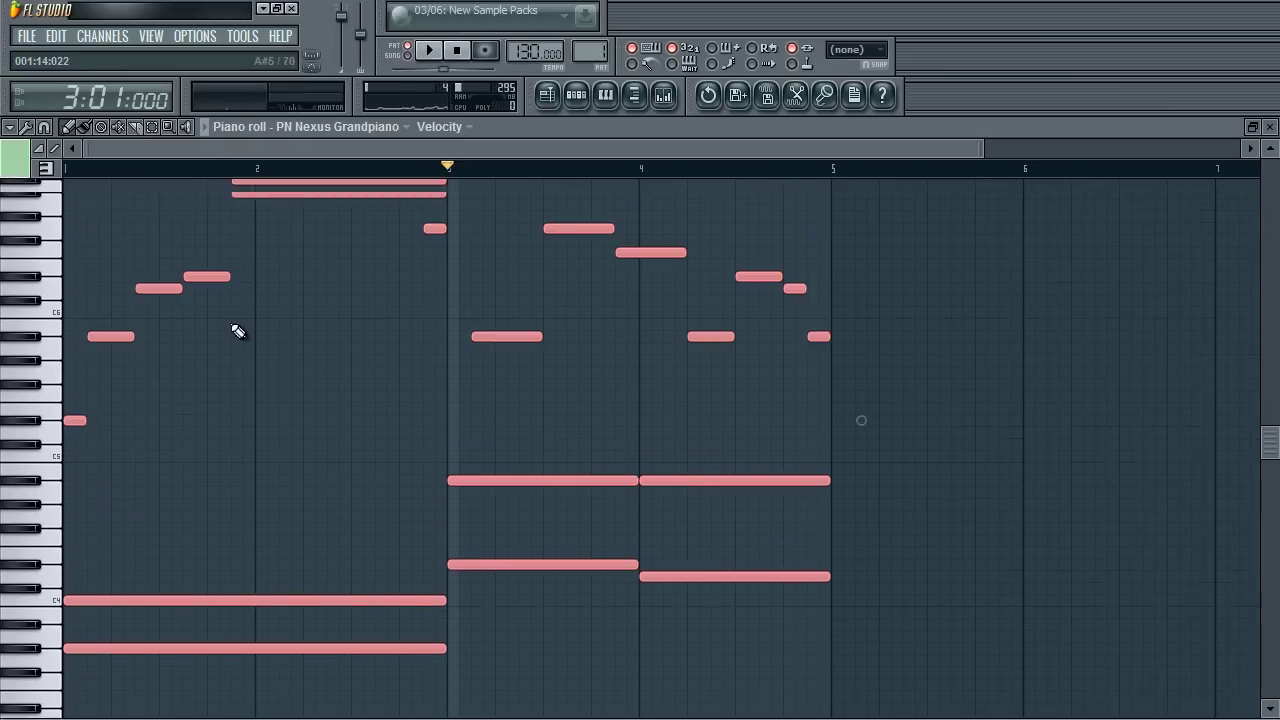
drag(237, 148, 214, 175)
key(ctrl+b)
key(ctrl+d)
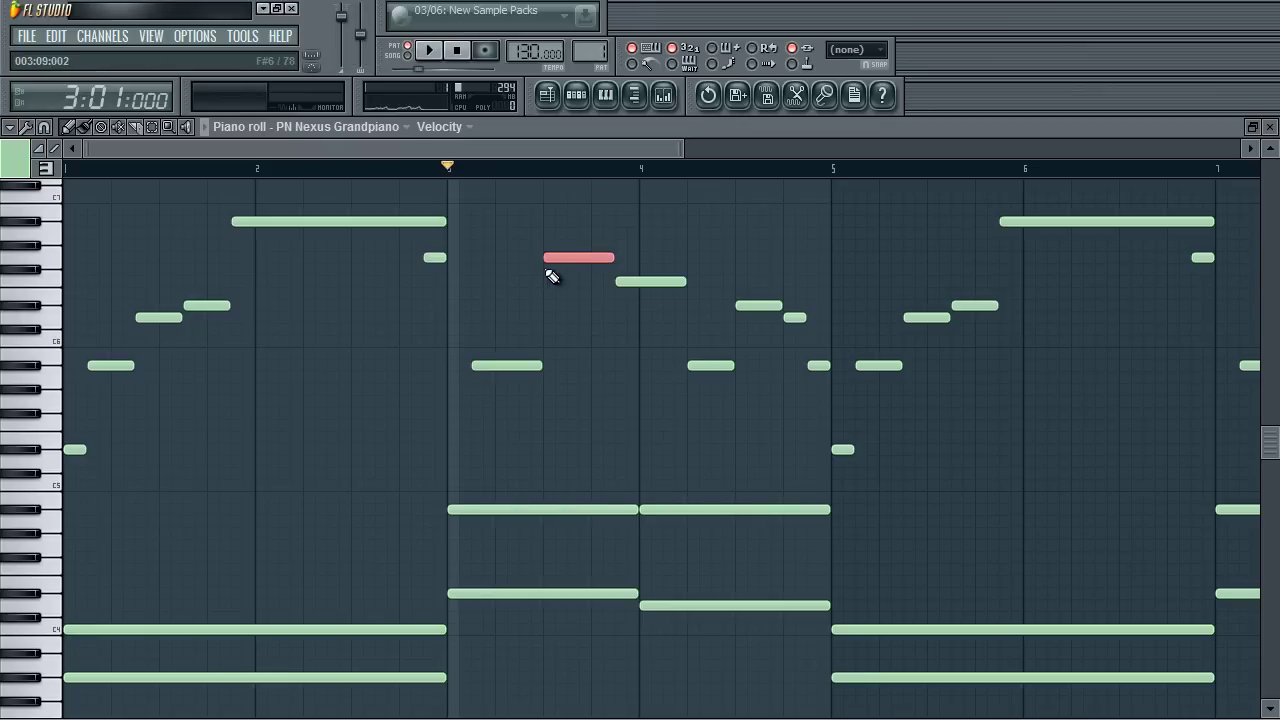
Review the note layout of the eight-bar pattern, from the individual bar 3 and 4 notes to the full overview.
scroll(433, 146, up, 2)
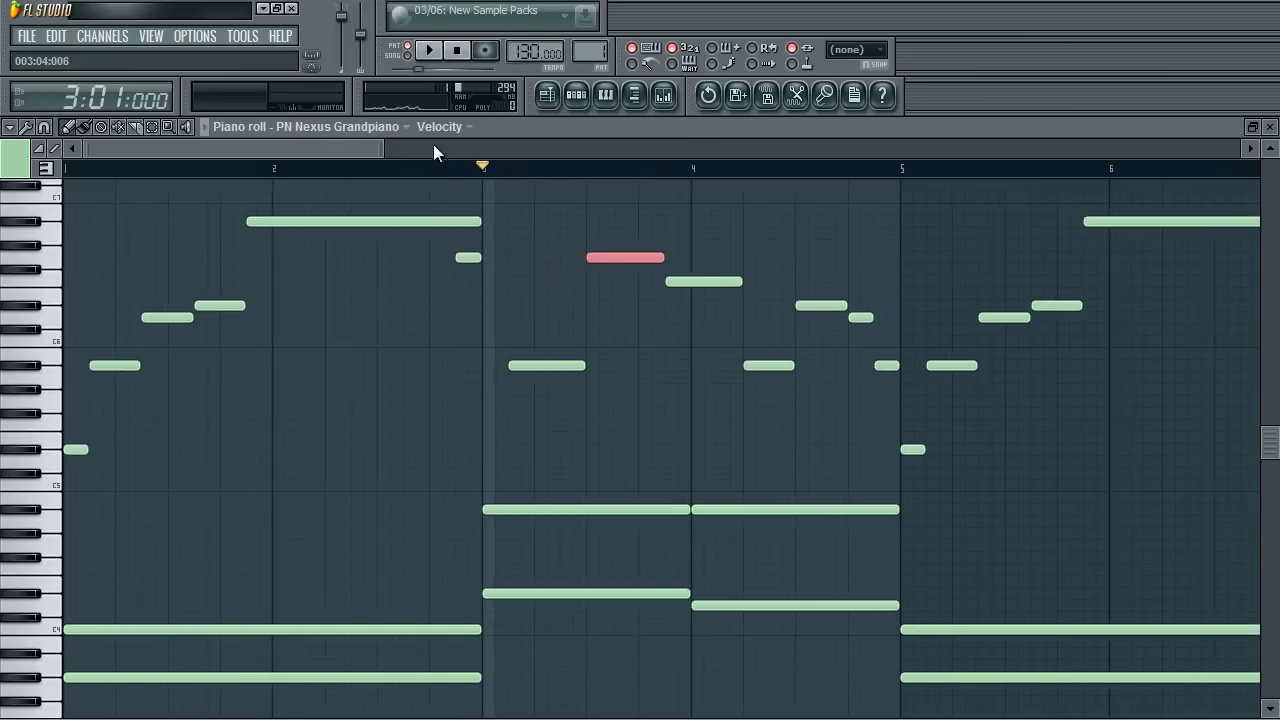
drag(371, 151, 441, 151)
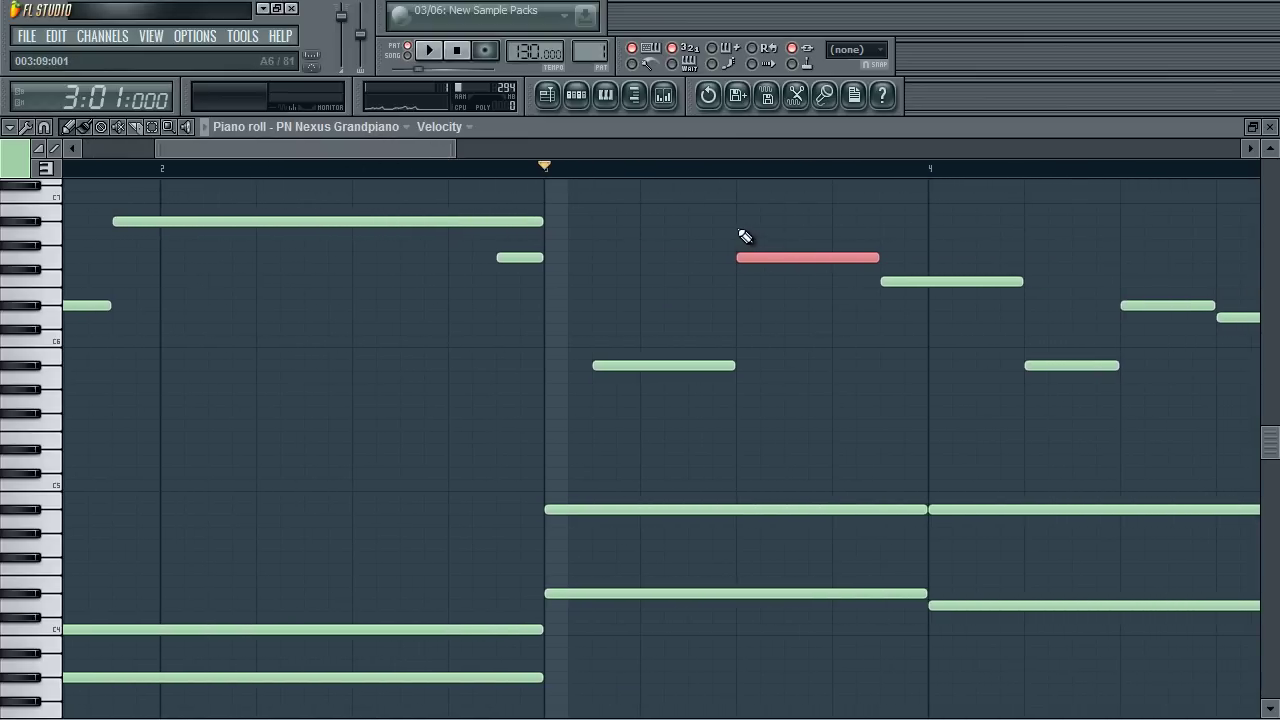
scroll(741, 358, down, 2)
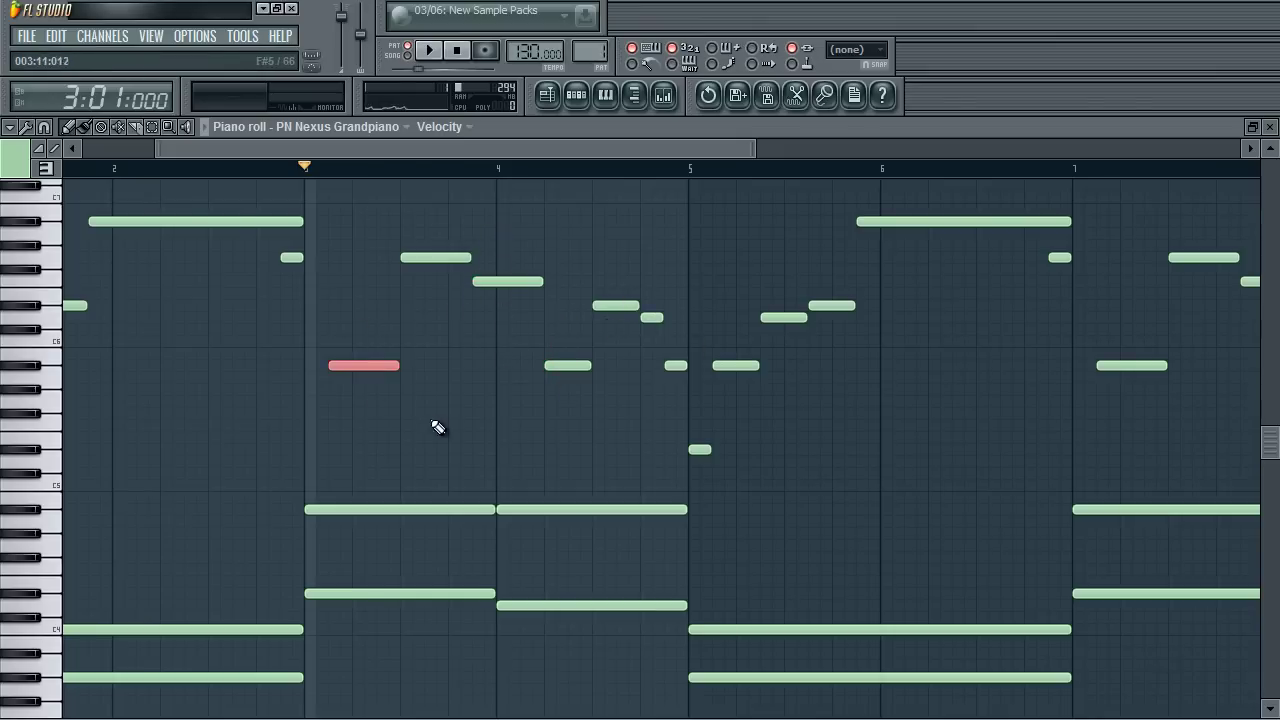
drag(277, 153, 205, 263)
drag(388, 150, 614, 158)
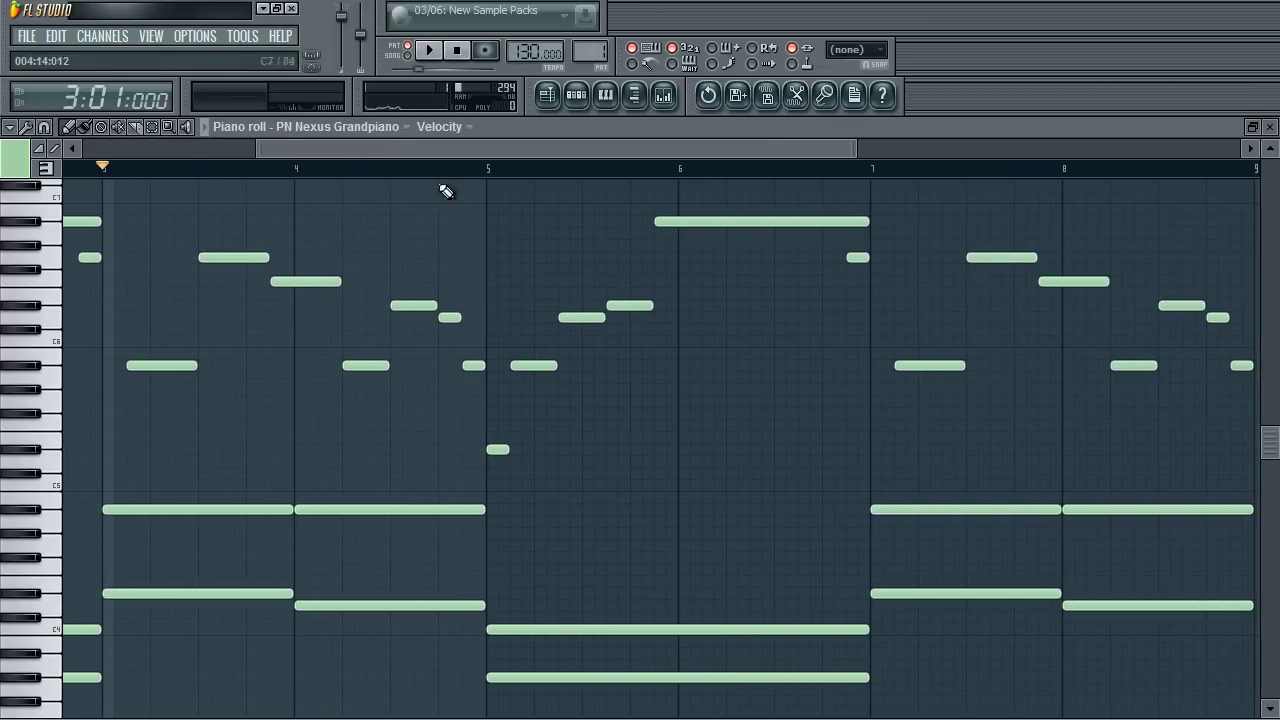
click(215, 154)
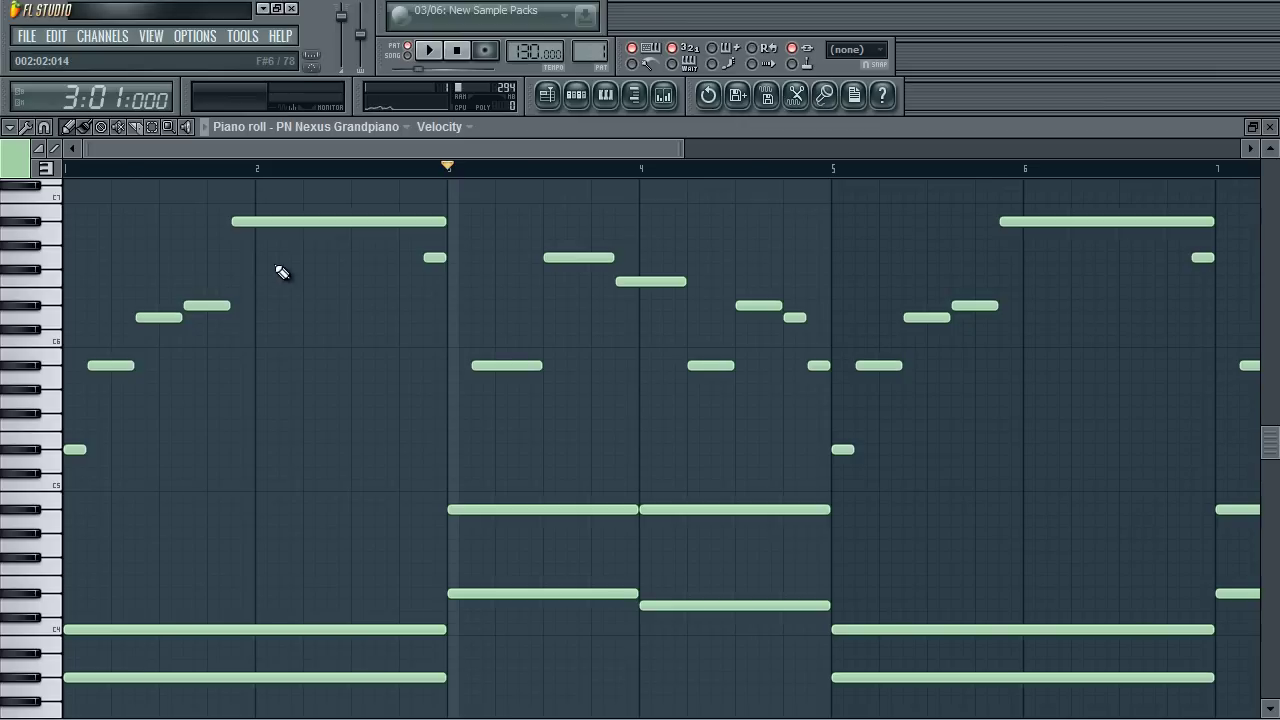
drag(279, 149, 270, 188)
drag(827, 183, 323, 410)
click(397, 178)
mouse_move(408, 152)
mouse_down()
mouse_move(793, 114)
mouse_move(408, 145)
mouse_up()
drag(372, 150, 107, 220)
drag(266, 156, 35, 278)
scroll(168, 284, down, 3)
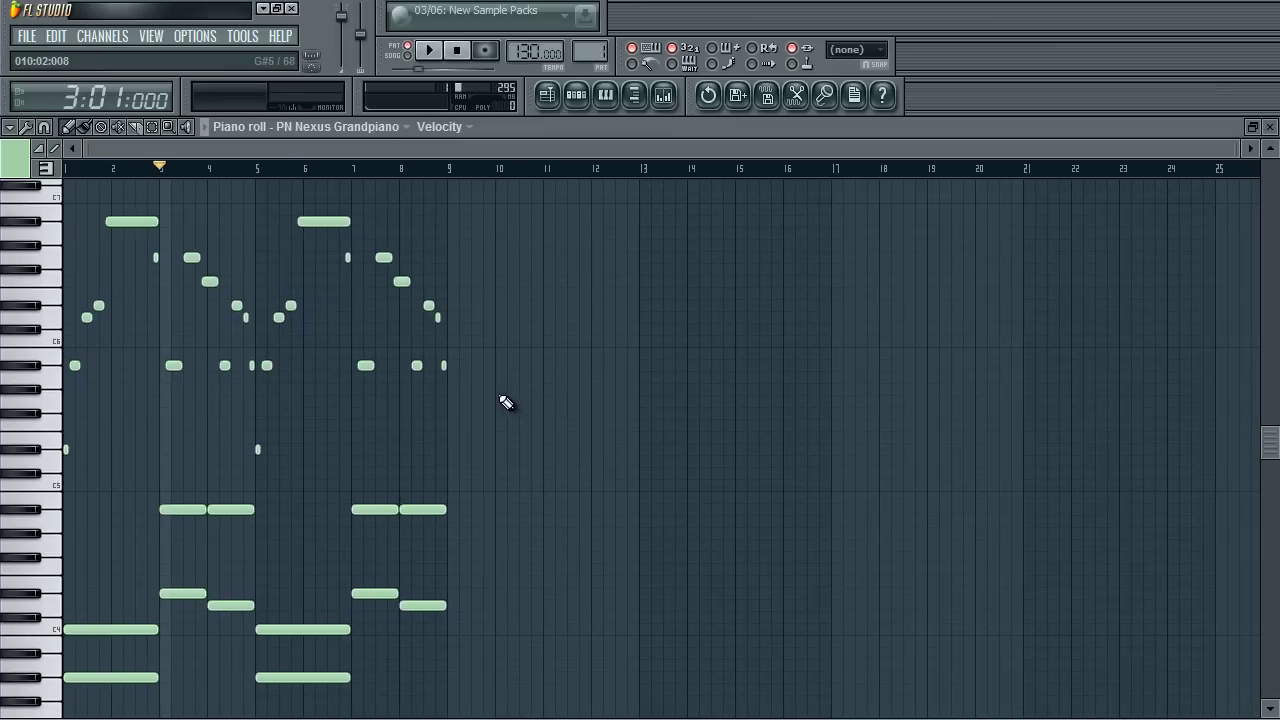
scroll(329, 395, up, 3)
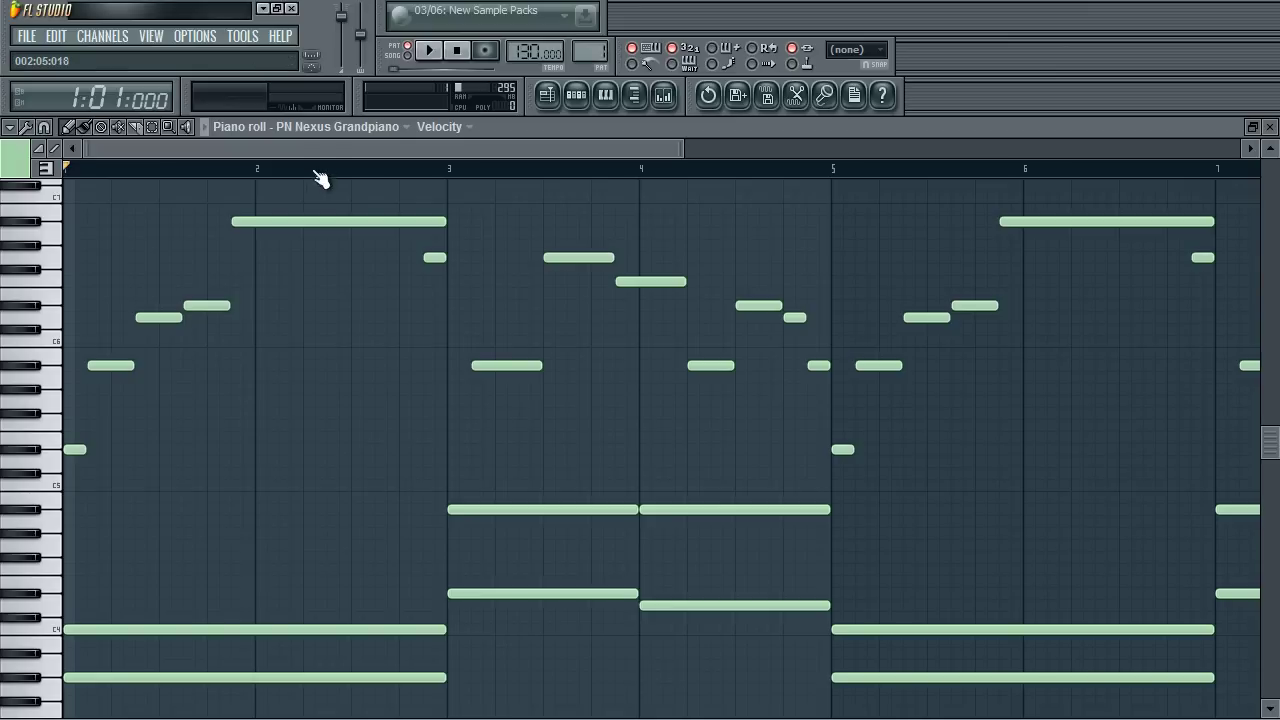
Duplicate the complete eight-bar melody and chords into bars 9 to 16 and return to the beginning of the pattern.
drag(318, 150, 254, 214)
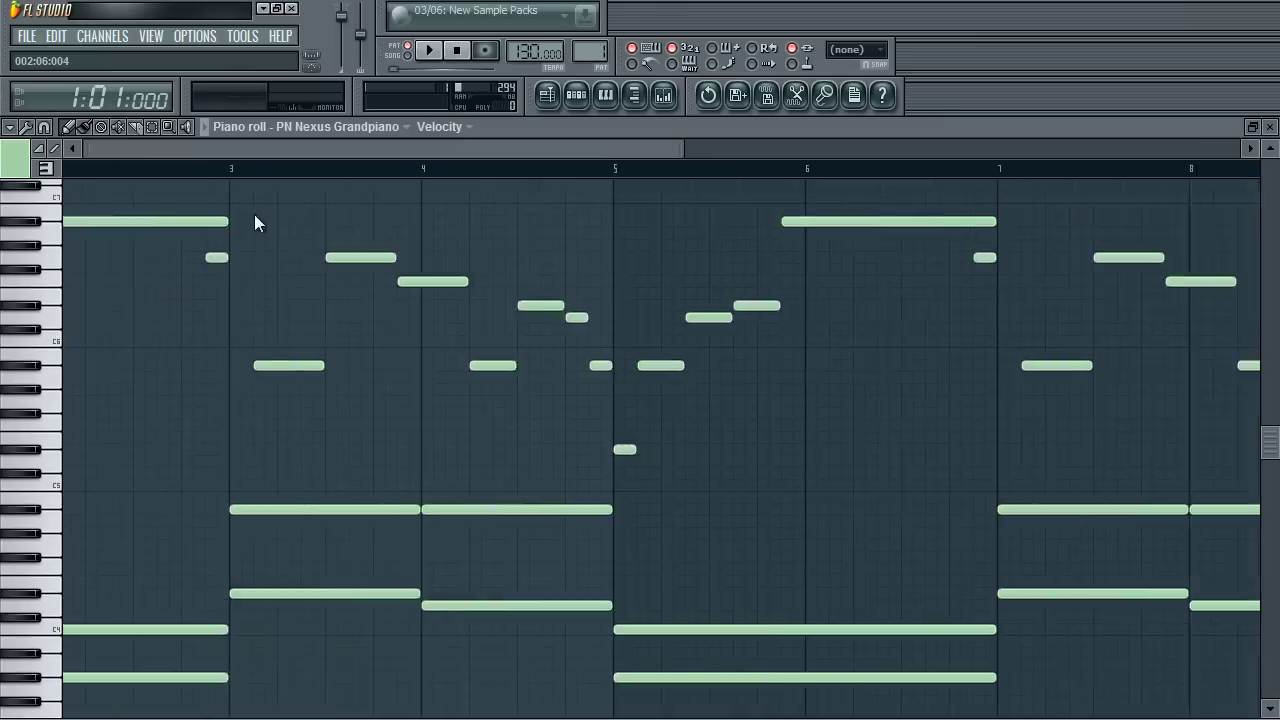
scroll(256, 214, down, 4)
ctrl+drag(572, 208, 48, 714)
drag(269, 150, 303, 195)
key(ctrl+b)
scroll(300, 300, up, 4)
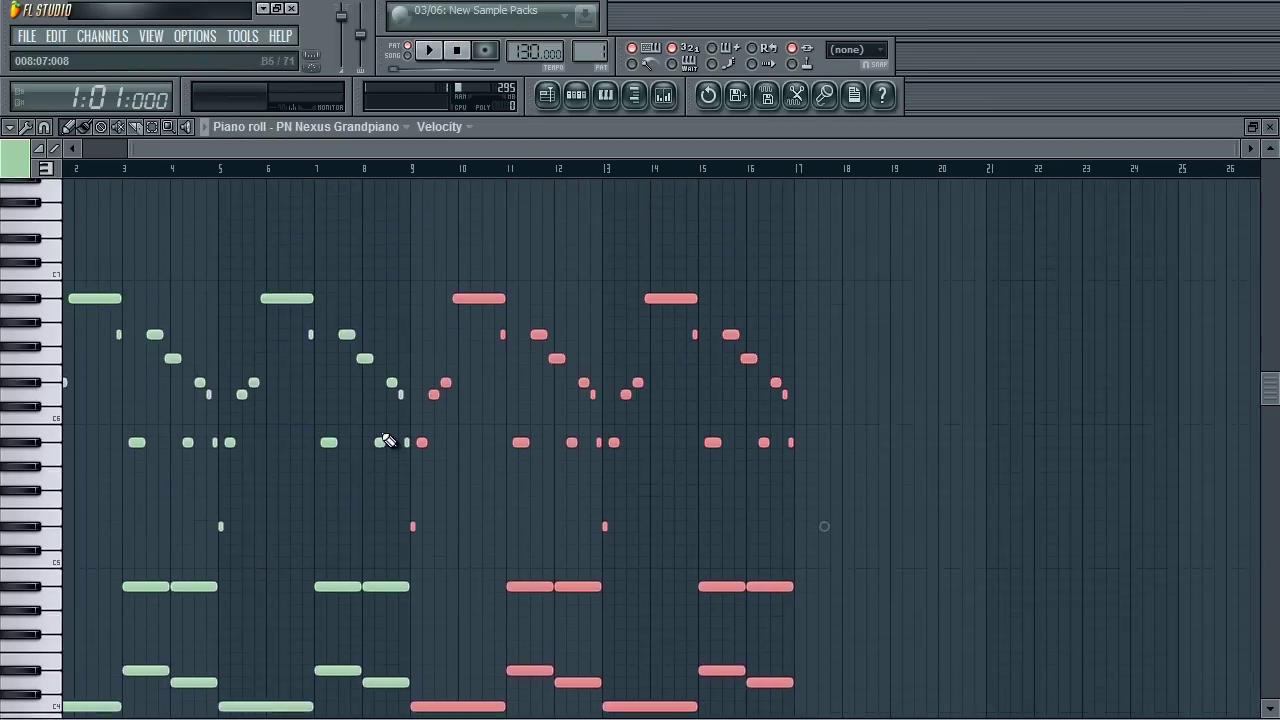
scroll(150, 450, down, 5)
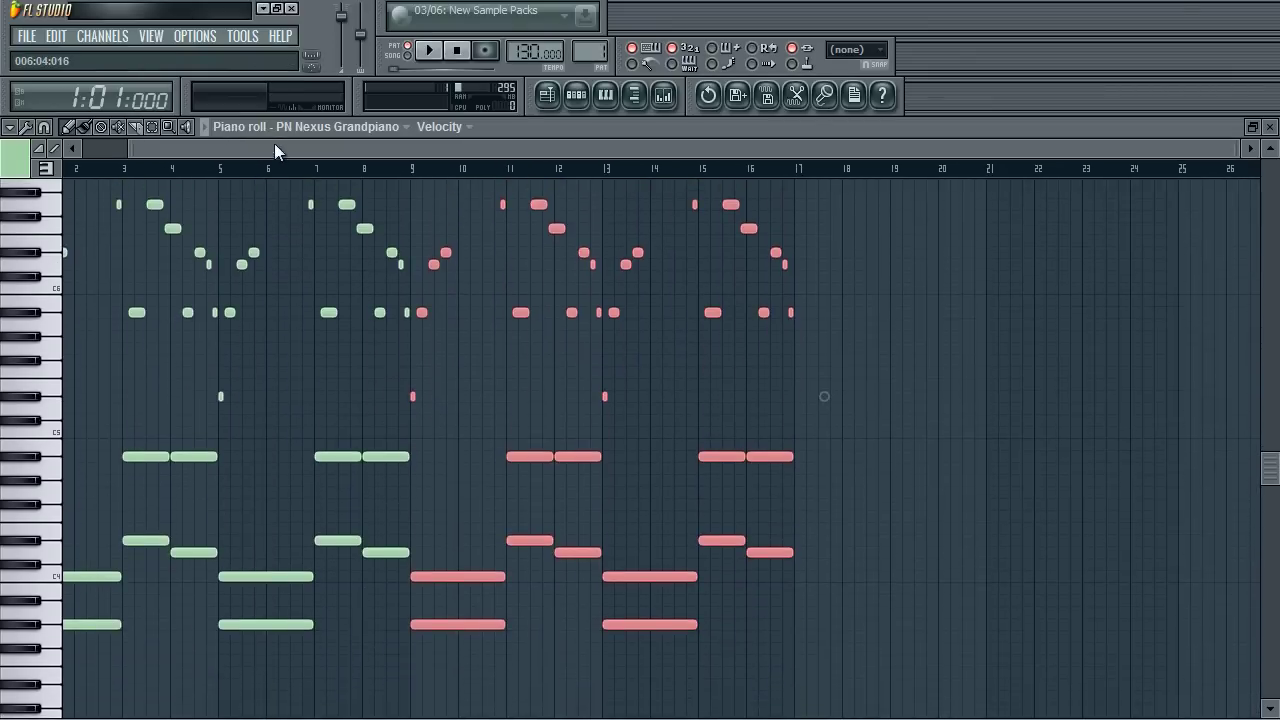
drag(277, 151, 42, 229)
scroll(198, 315, up, 4)
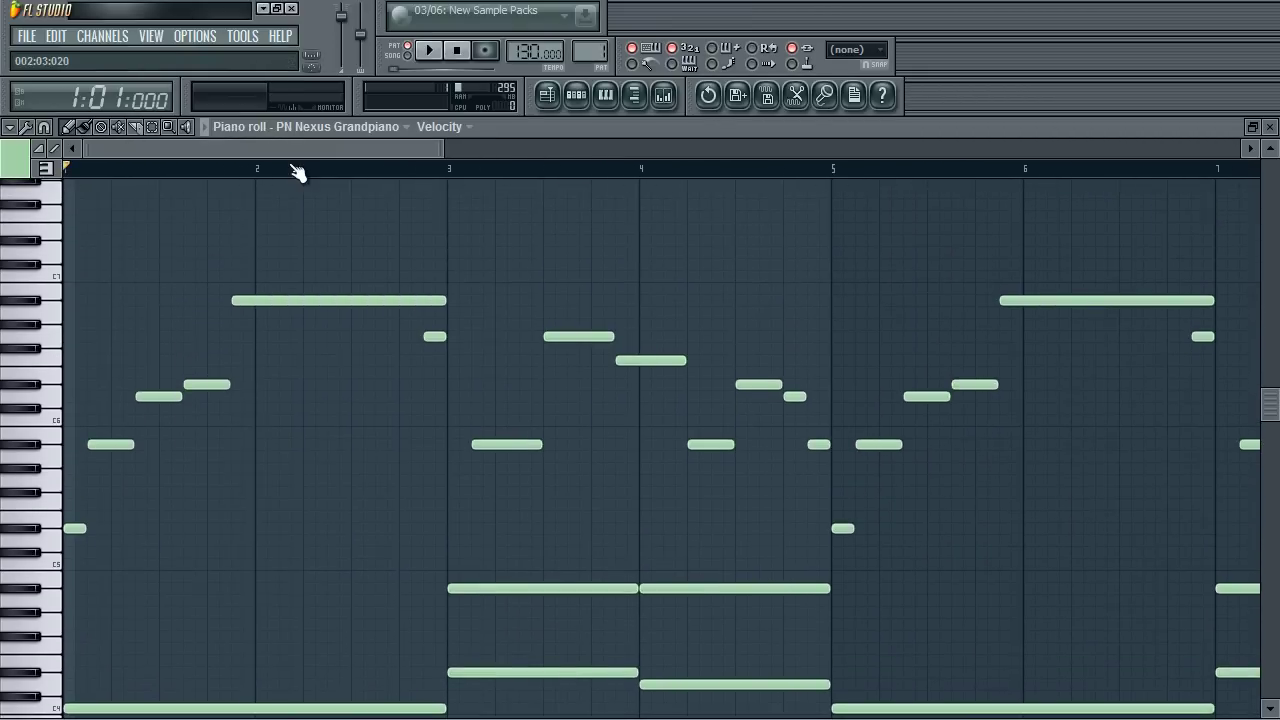
Enlarge the velocity lane beneath the note grid to inspect it, and reduce it to a narrow strip.
drag(317, 149, 519, 150)
key(ctrl+b)
scroll(490, 686, down, 3)
drag(466, 717, 414, 487)
drag(497, 486, 477, 691)
key(ctrl+d)
scroll(372, 436, up, 3)
drag(326, 148, 83, 300)
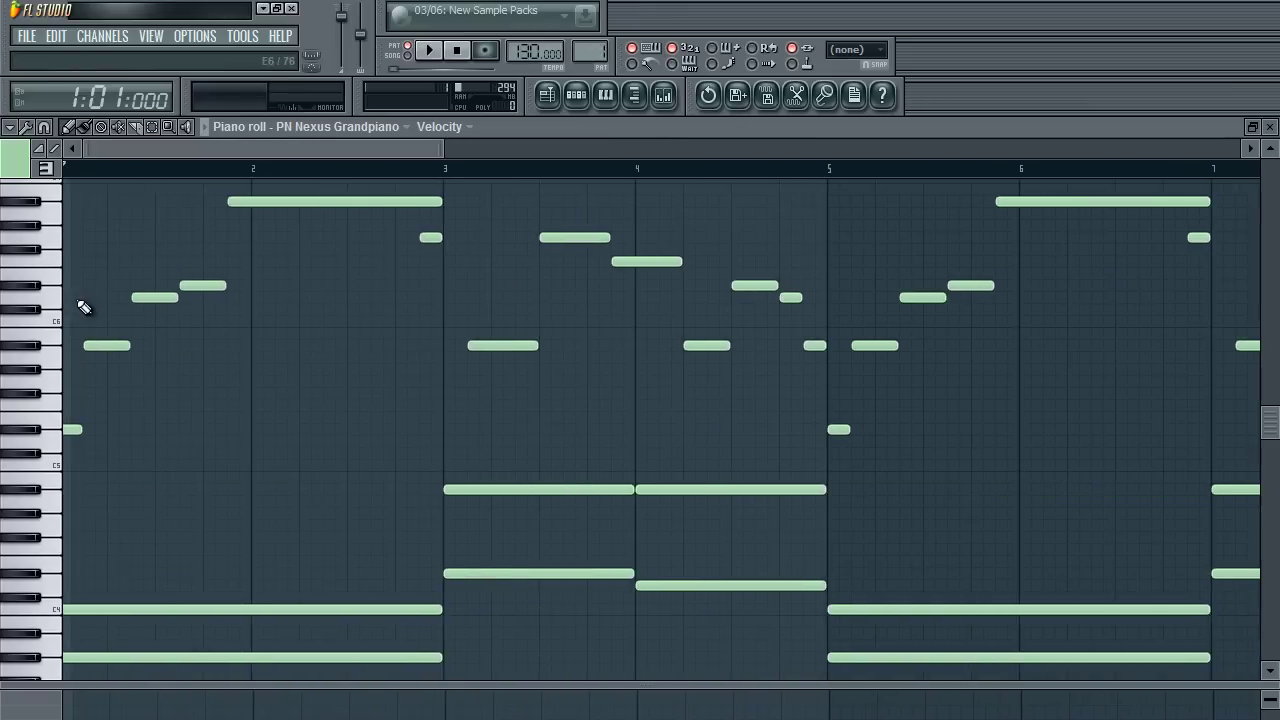
Set playback to start at bar 4, move bar 5's first melody note to G5 on step 3, and delete the A#5 note there.
key(space)
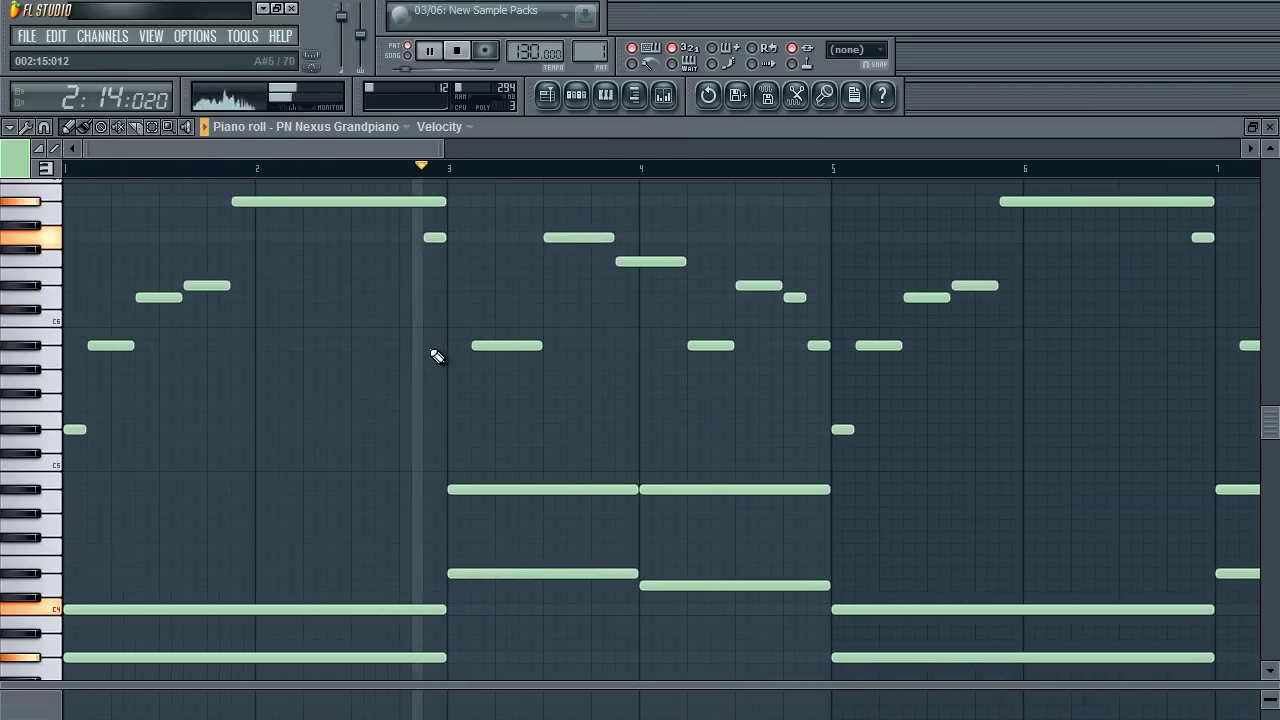
drag(398, 149, 553, 165)
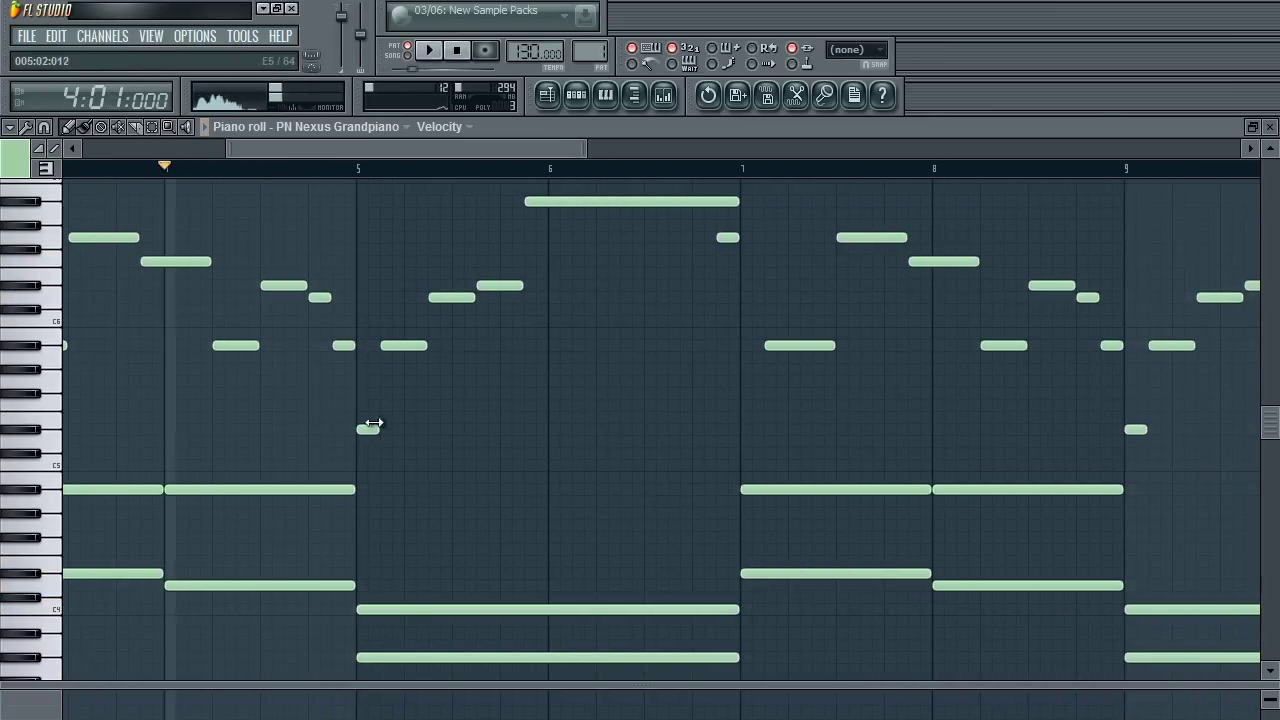
drag(366, 429, 382, 379)
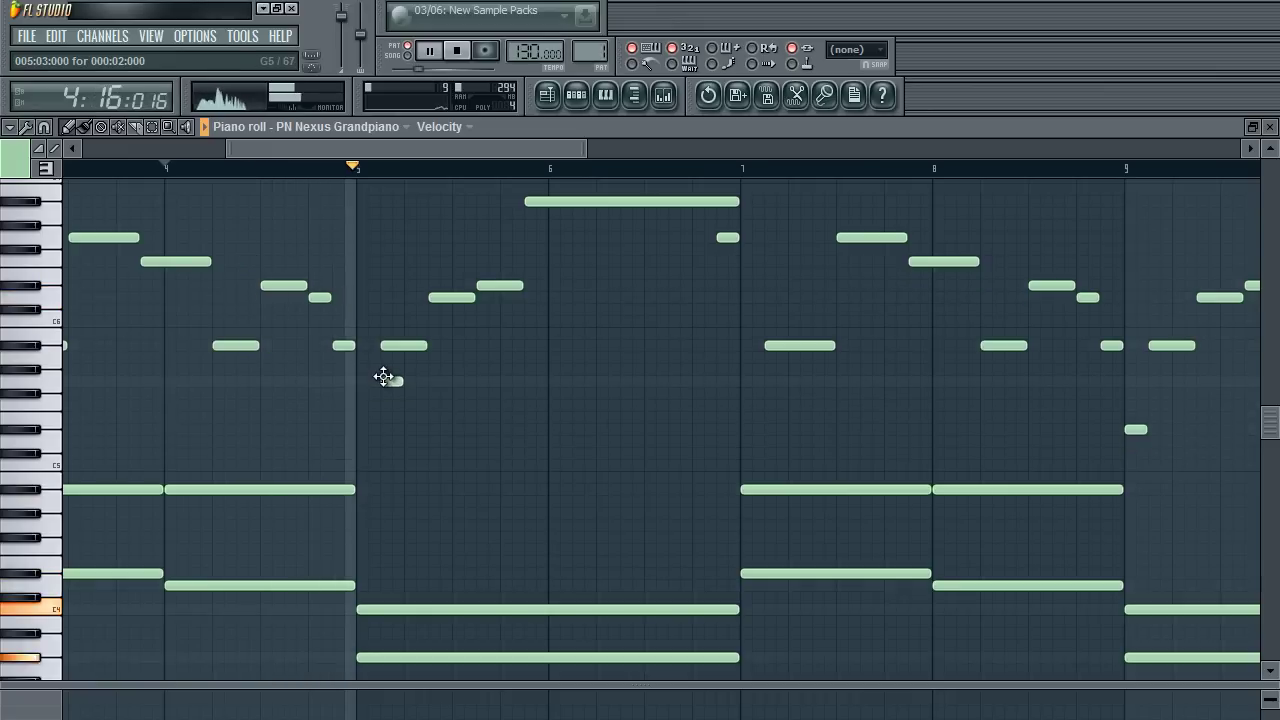
scroll(455, 520, down, 2)
scroll(455, 502, down, 2)
key(space)
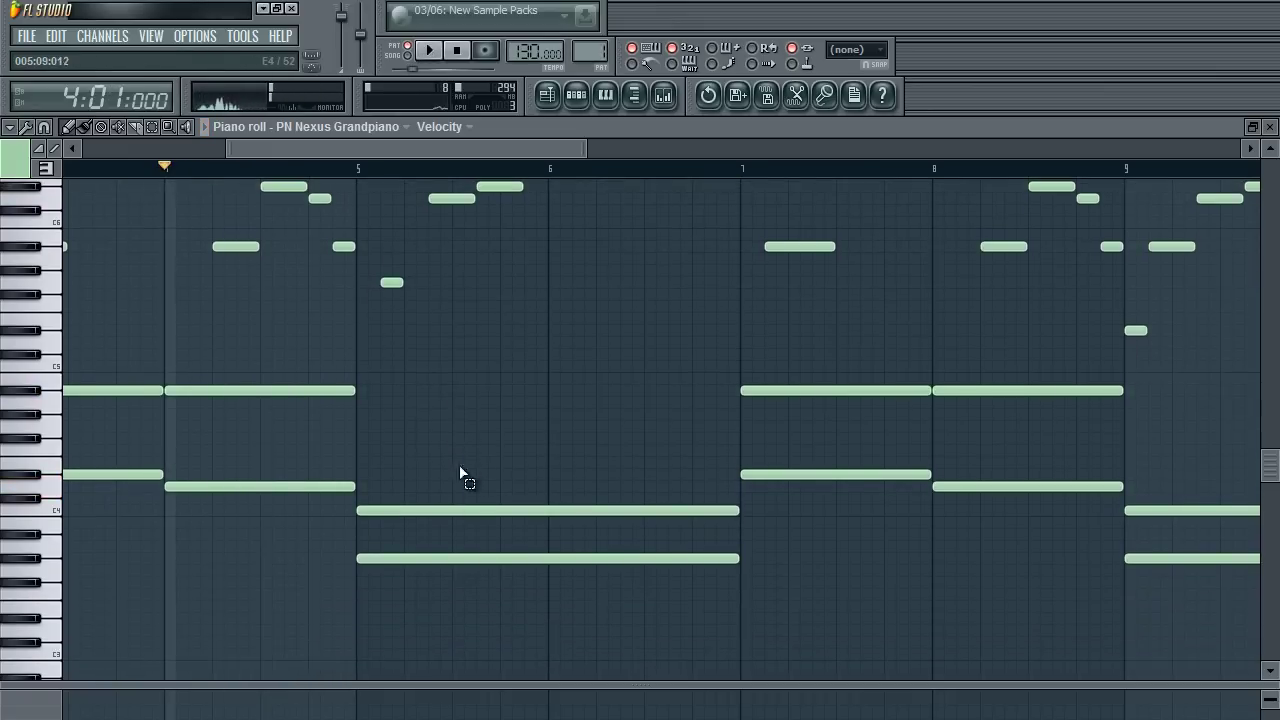
Raise the two-note chord in bars 5 and 6 to C4 and E4, and play it back from bar 4.
key(space)
drag(457, 464, 400, 503)
ctrl+click(399, 432)
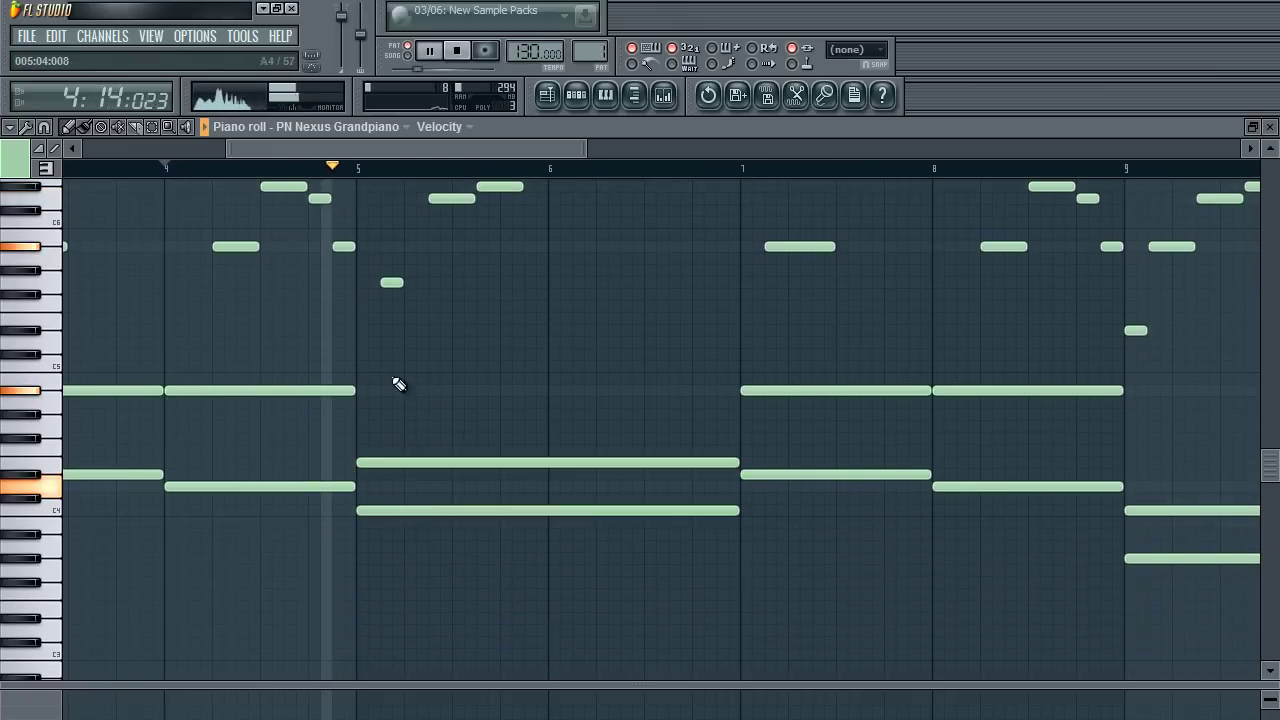
key(space)
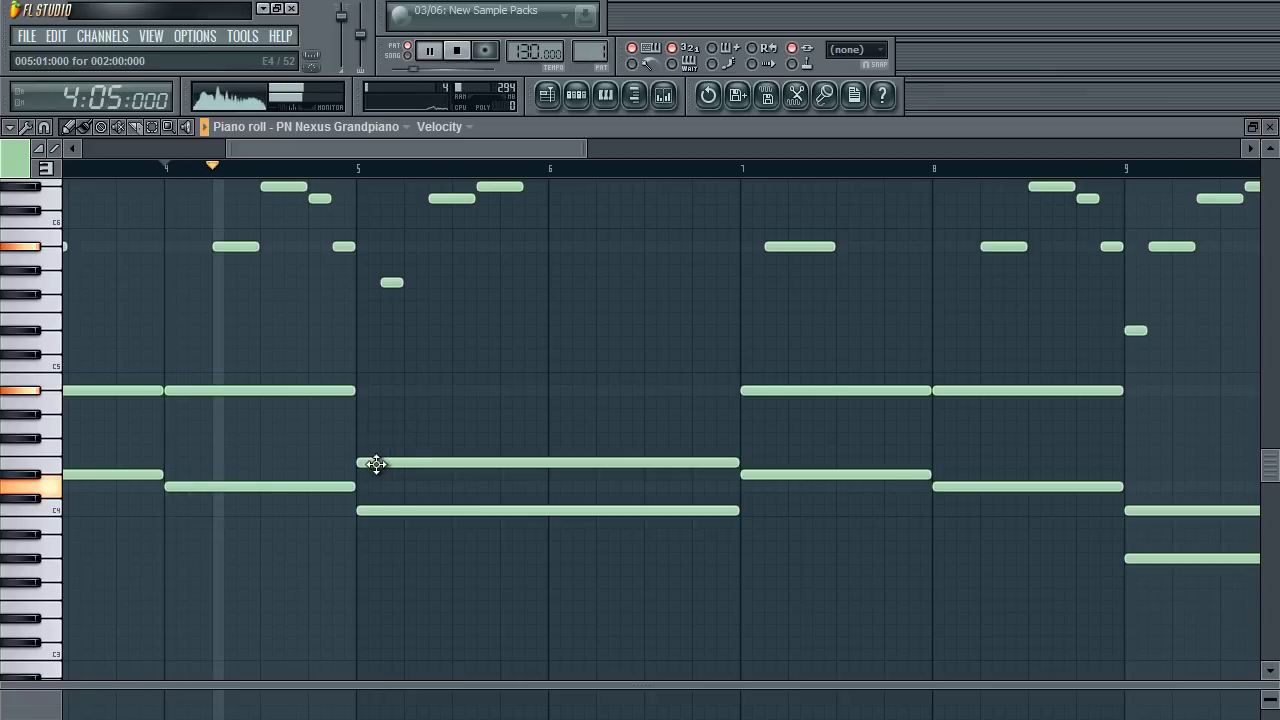
key(space)
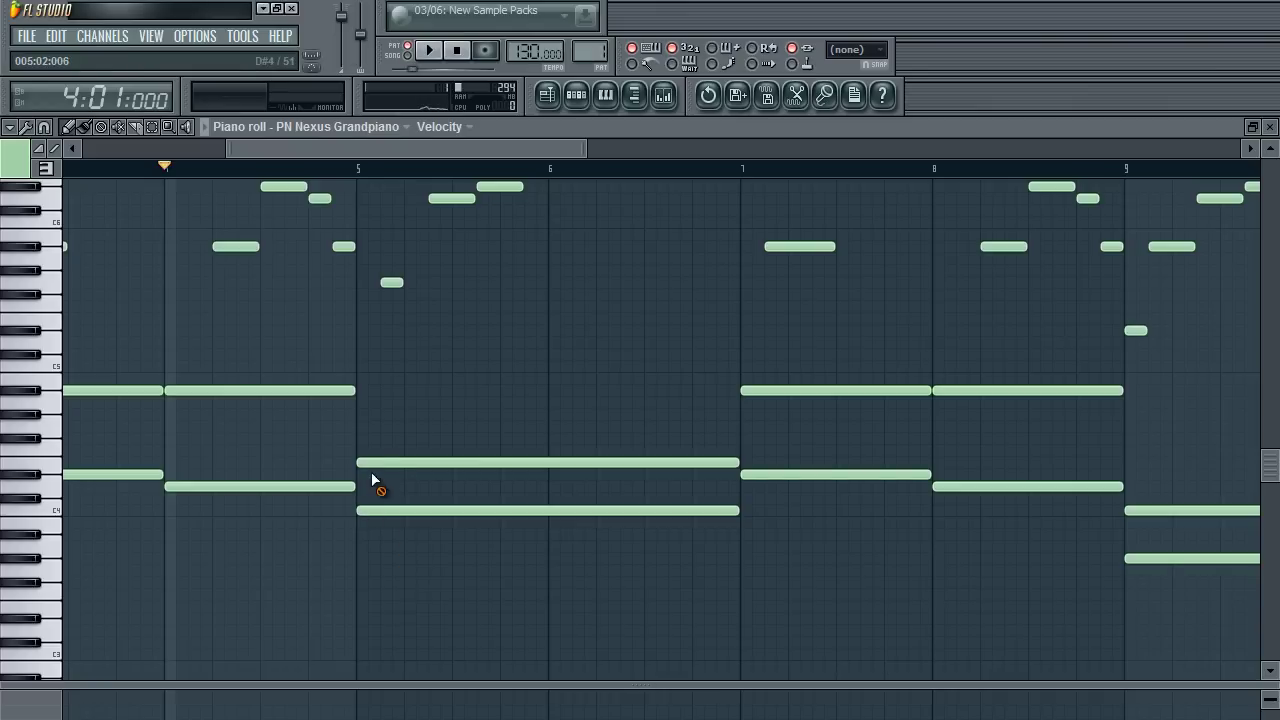
Raise the upper chord note of bars 5 and 6 to A#4, add a two-bar D#5 note above it, and play the result.
drag(369, 462, 369, 390)
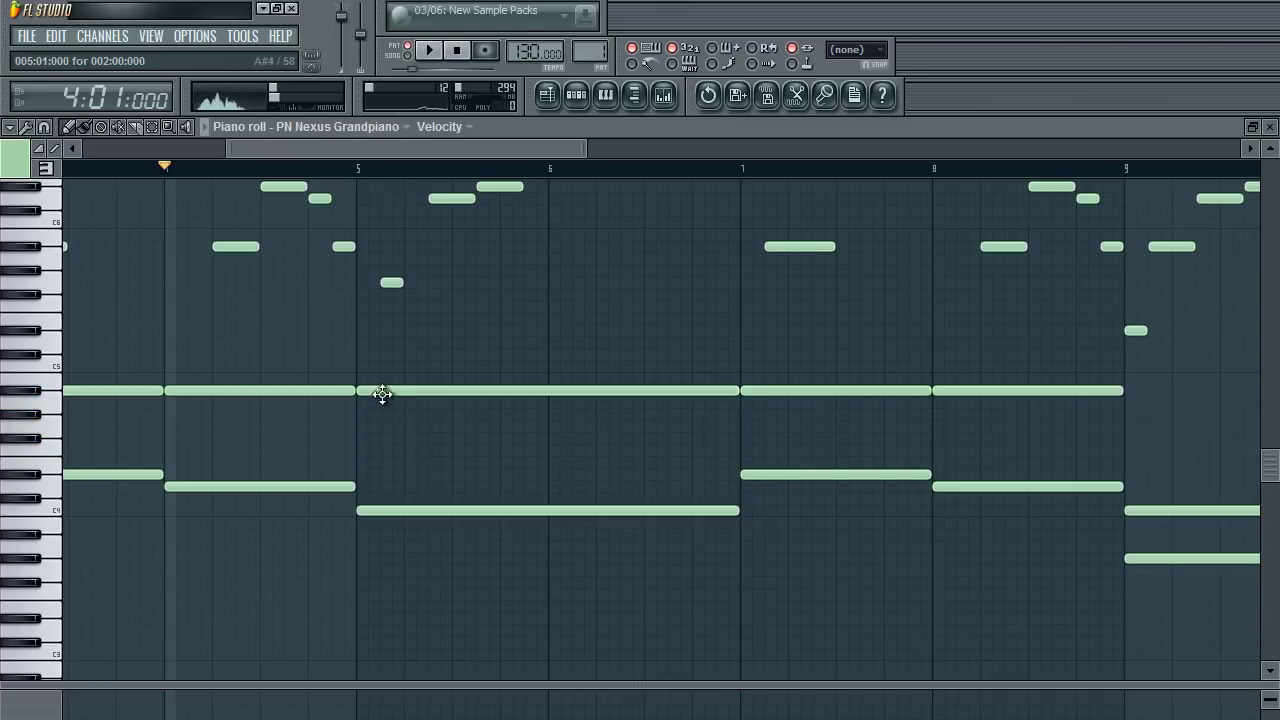
key(space)
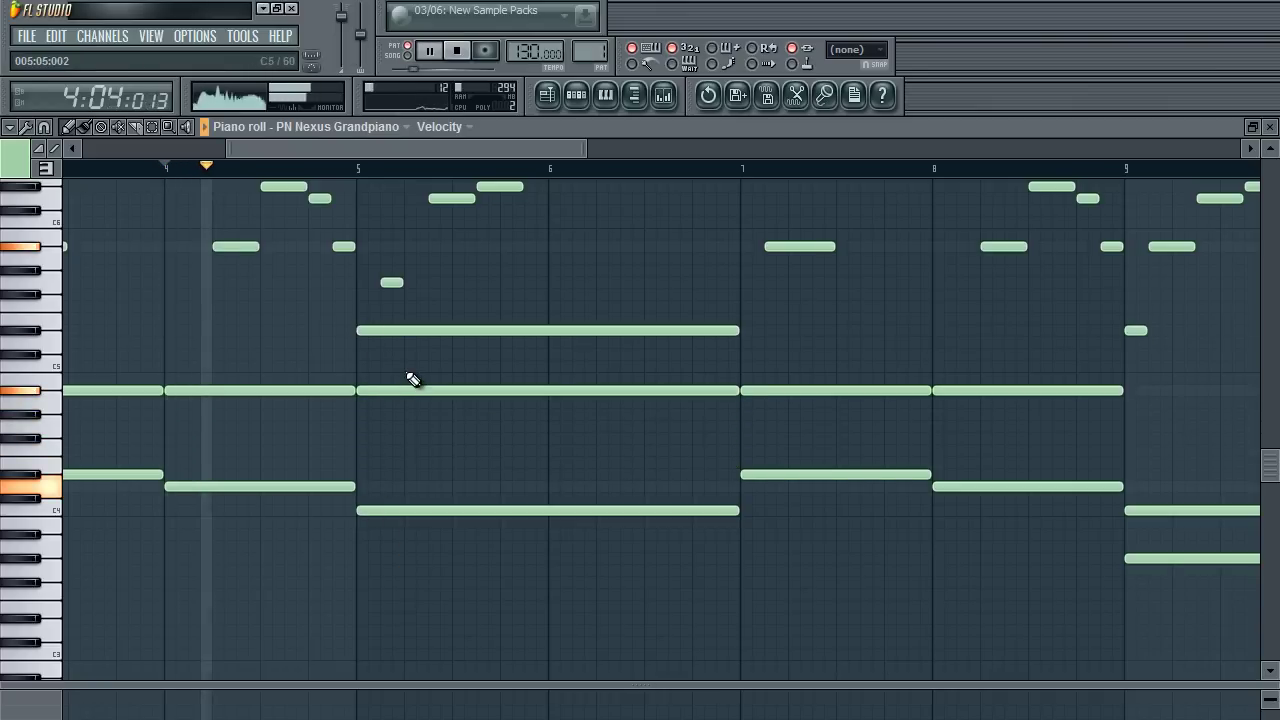
scroll(420, 300, up, 3)
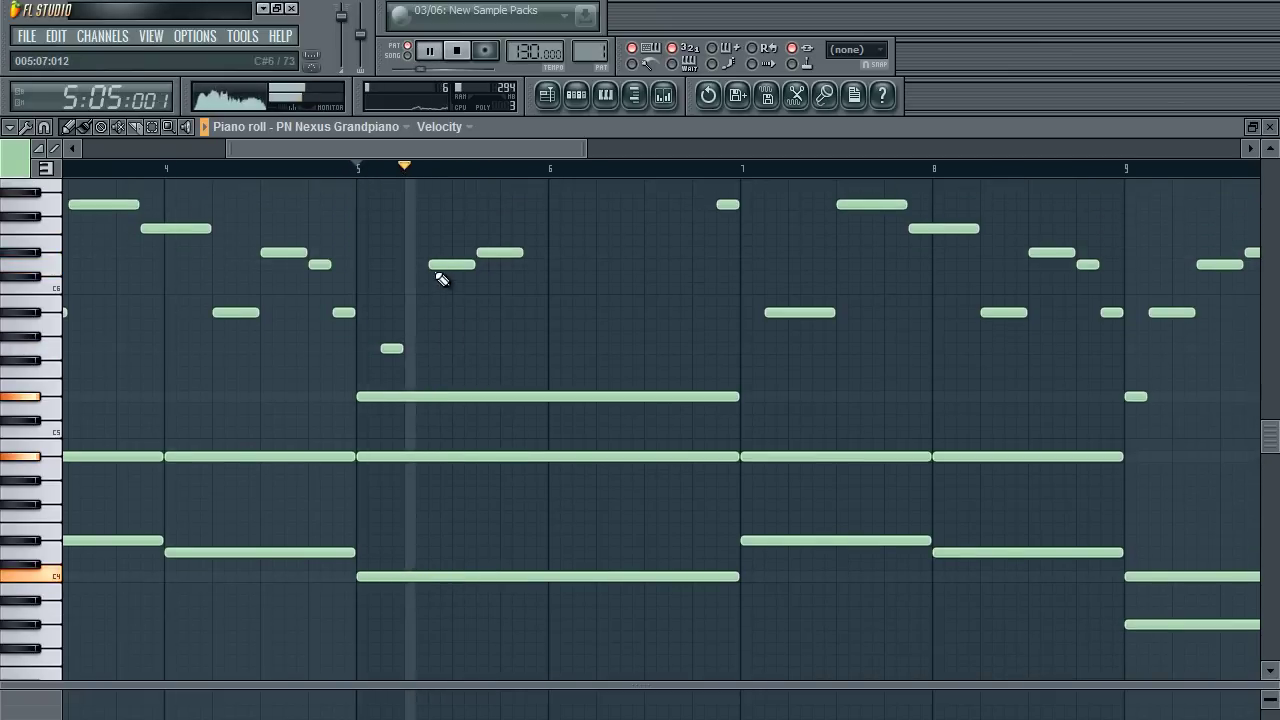
key(space)
drag(442, 265, 439, 280)
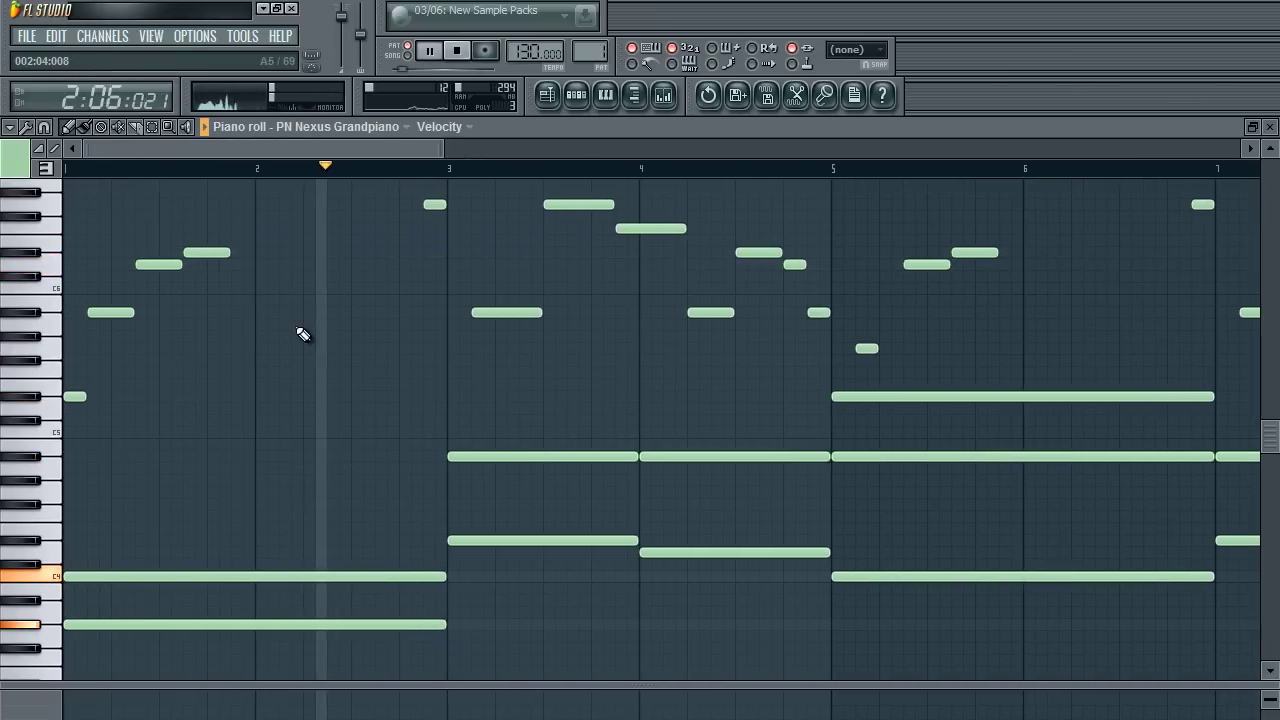
drag(337, 152, 453, 268)
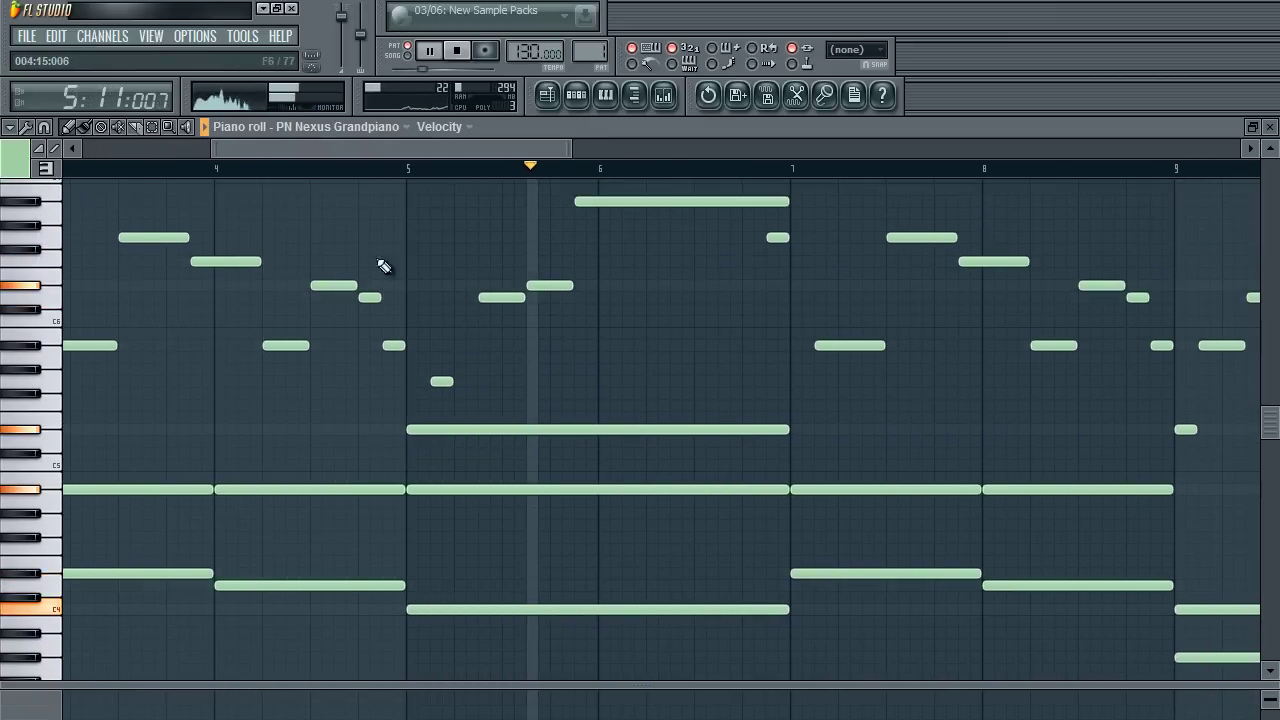
key(space)
key(space)
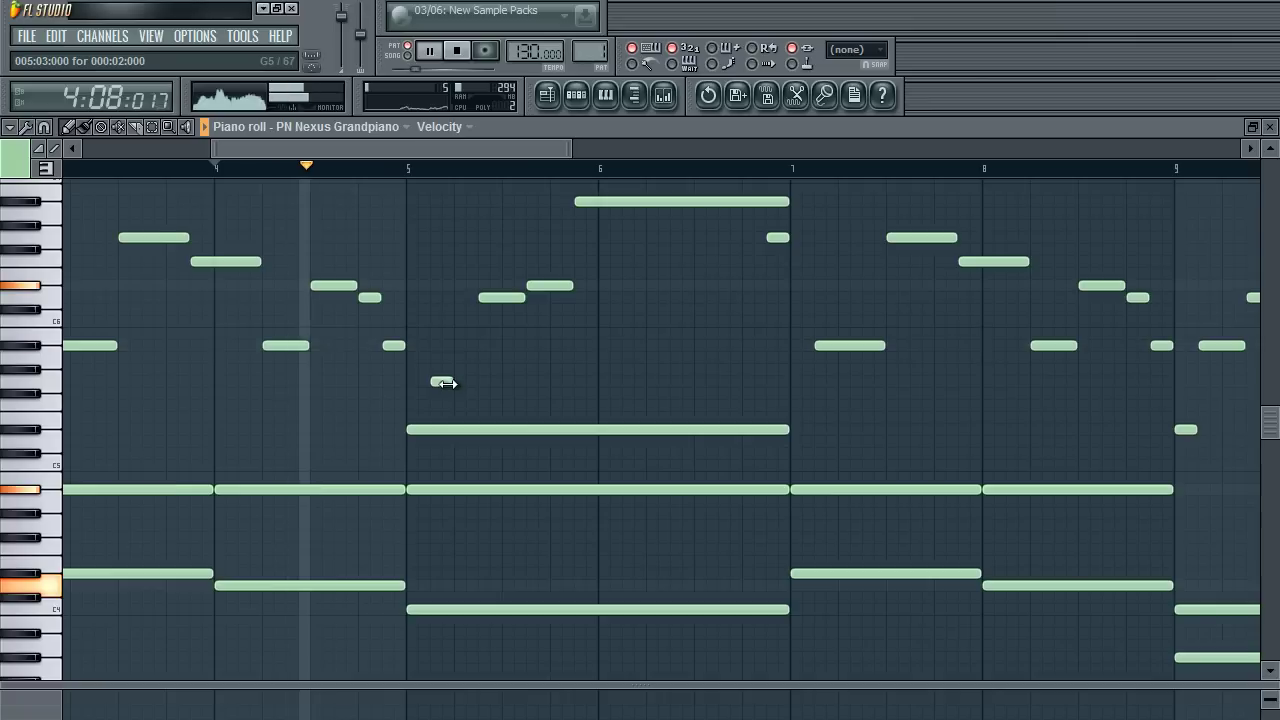
Raise the three short melody notes in bar 5 to D6, D#6 and F6 and listen to them.
drag(441, 380, 434, 290)
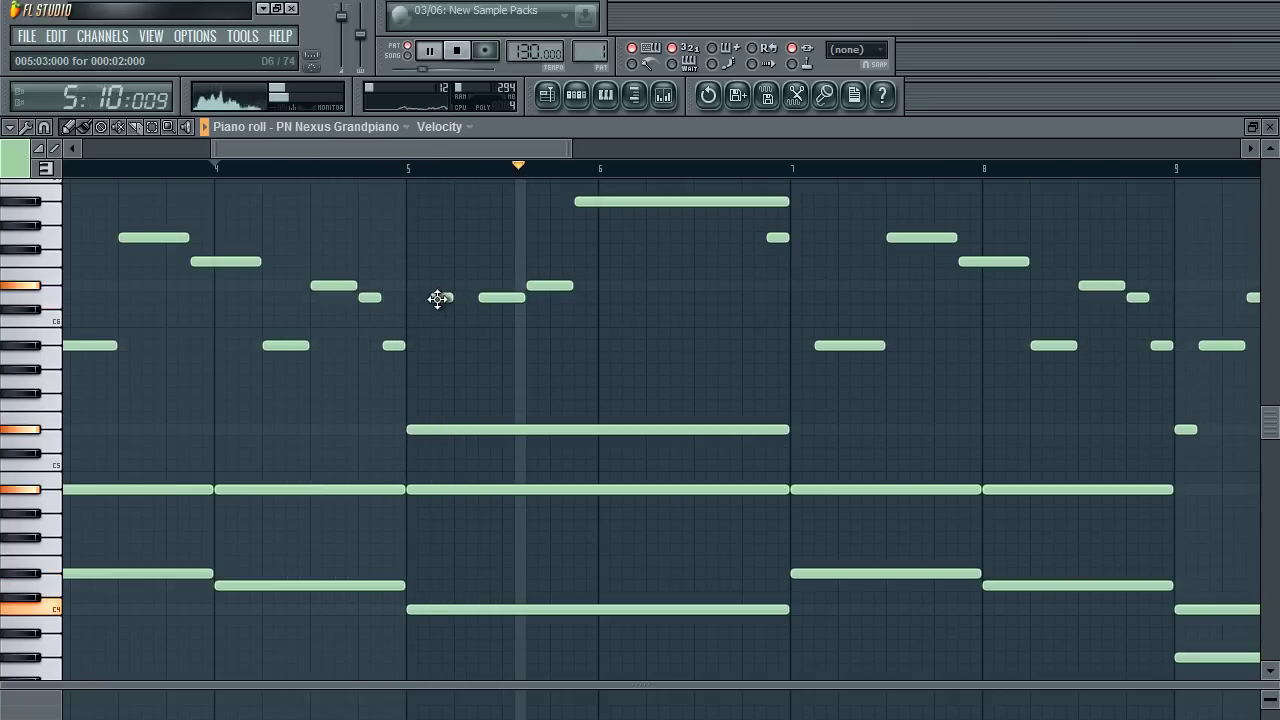
drag(491, 300, 548, 260)
key(space)
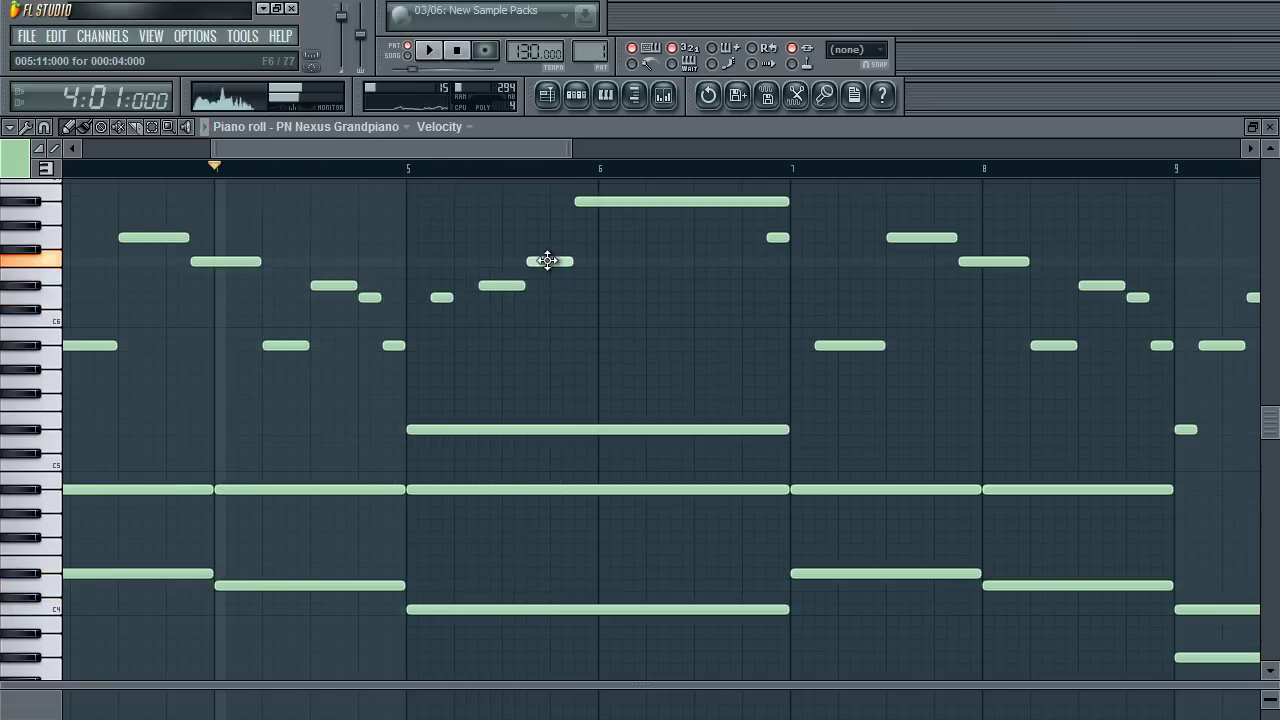
Delete bar 5's short D6 note and the two-bar D#5 note, and place a short D#5 on step 3 of bar 5.
right_click(443, 296)
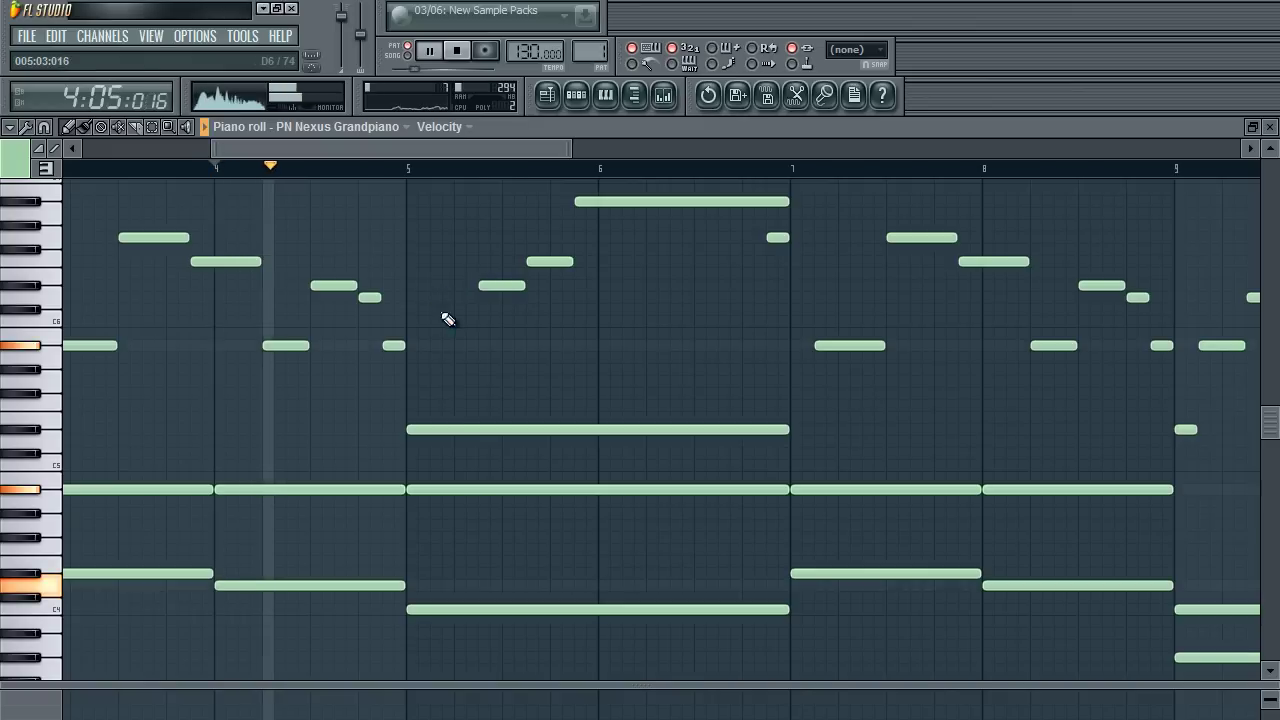
right_click(431, 431)
click(393, 346)
click(440, 429)
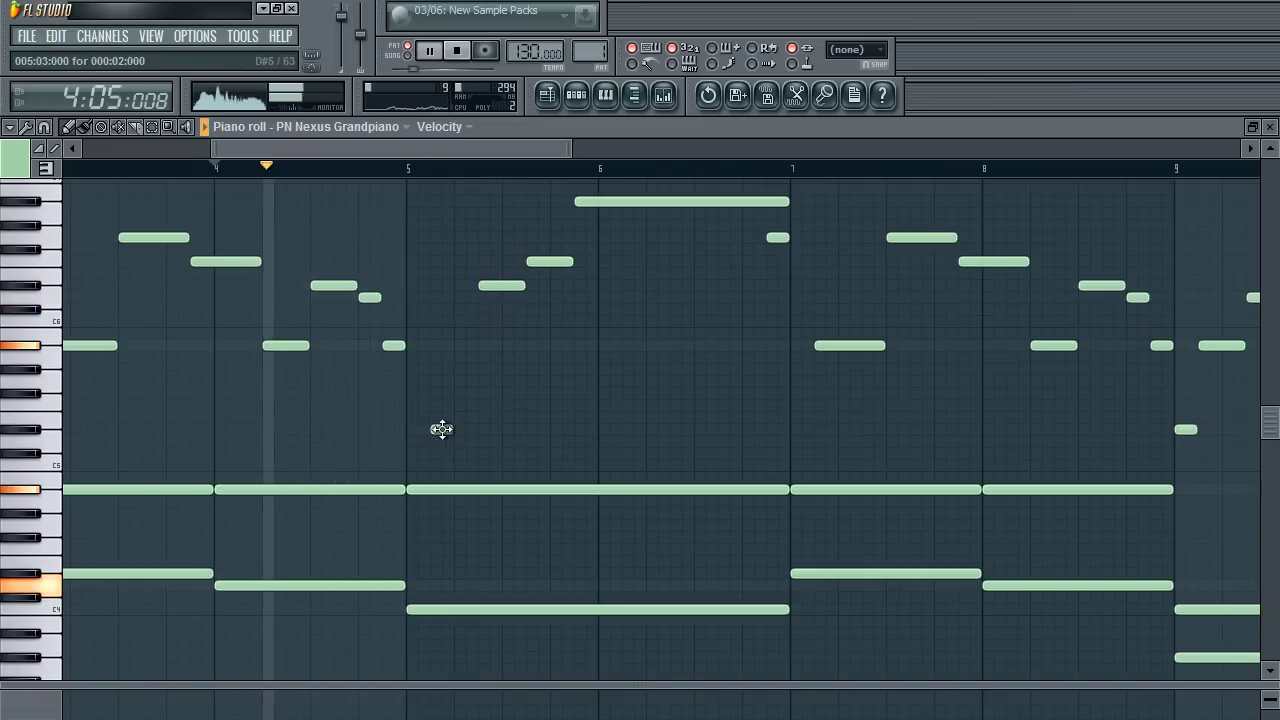
Lower the upper chord note of bars 5 and 6 to G4 and play from bar 4.
key(space)
drag(457, 489, 443, 525)
key(space)
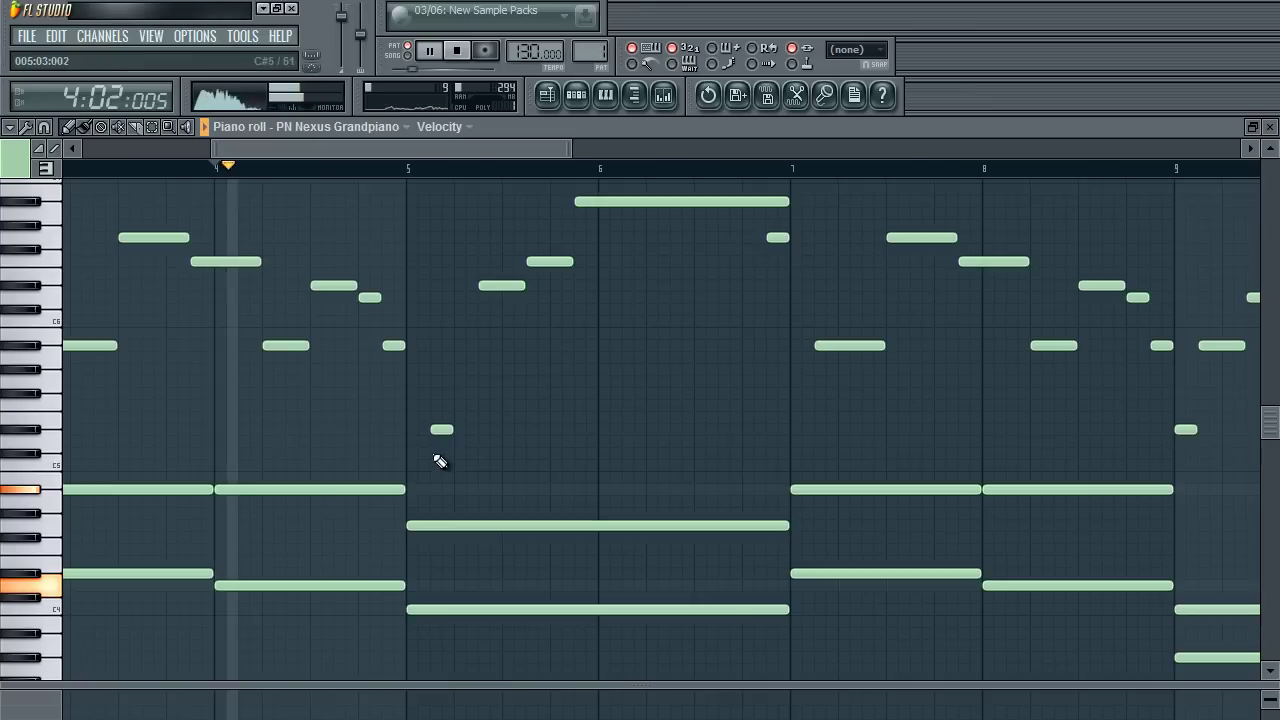
Lower bar 5's second and third melody notes to A#5 and D6, and the long note after them to D#6.
drag(495, 292, 500, 352)
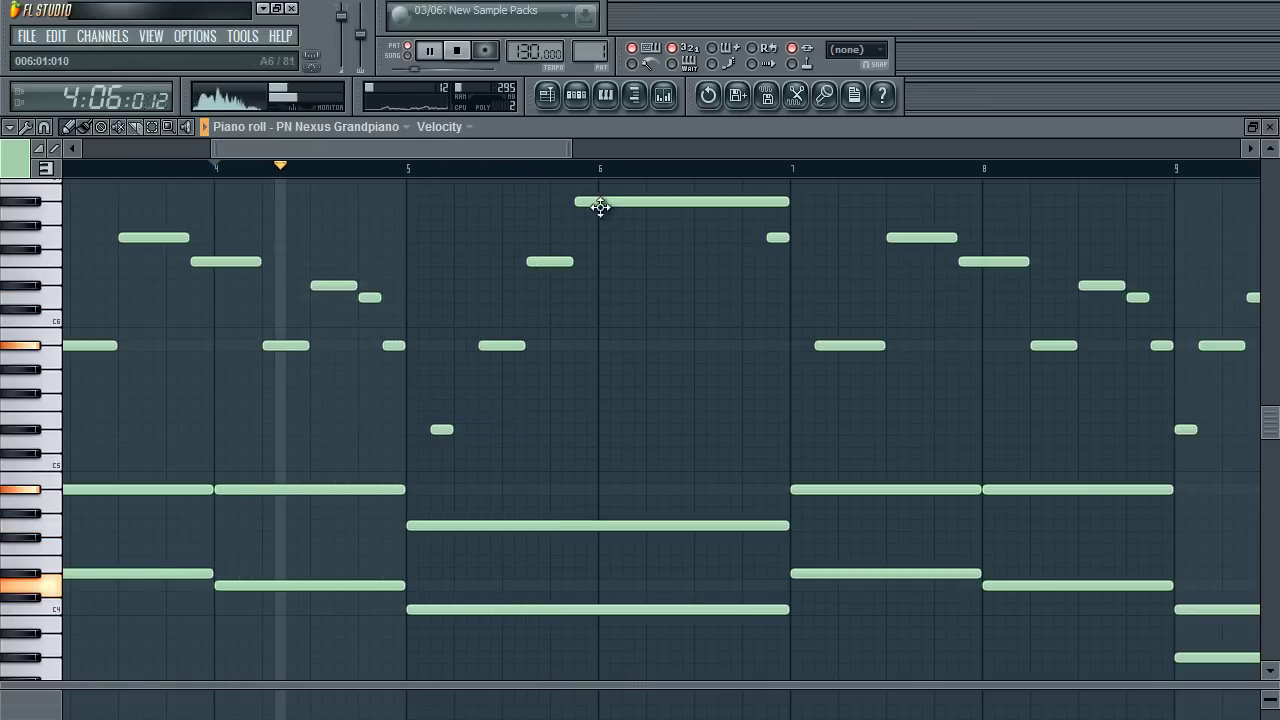
drag(566, 261, 554, 297)
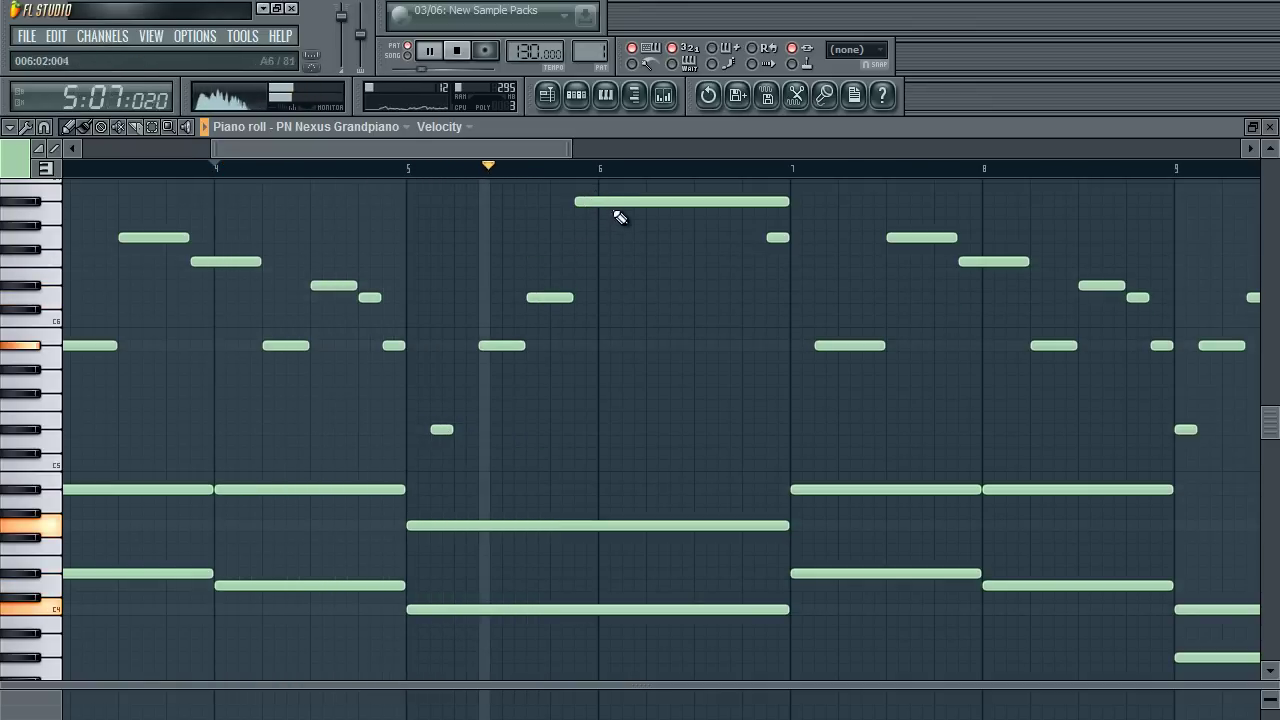
drag(617, 205, 606, 283)
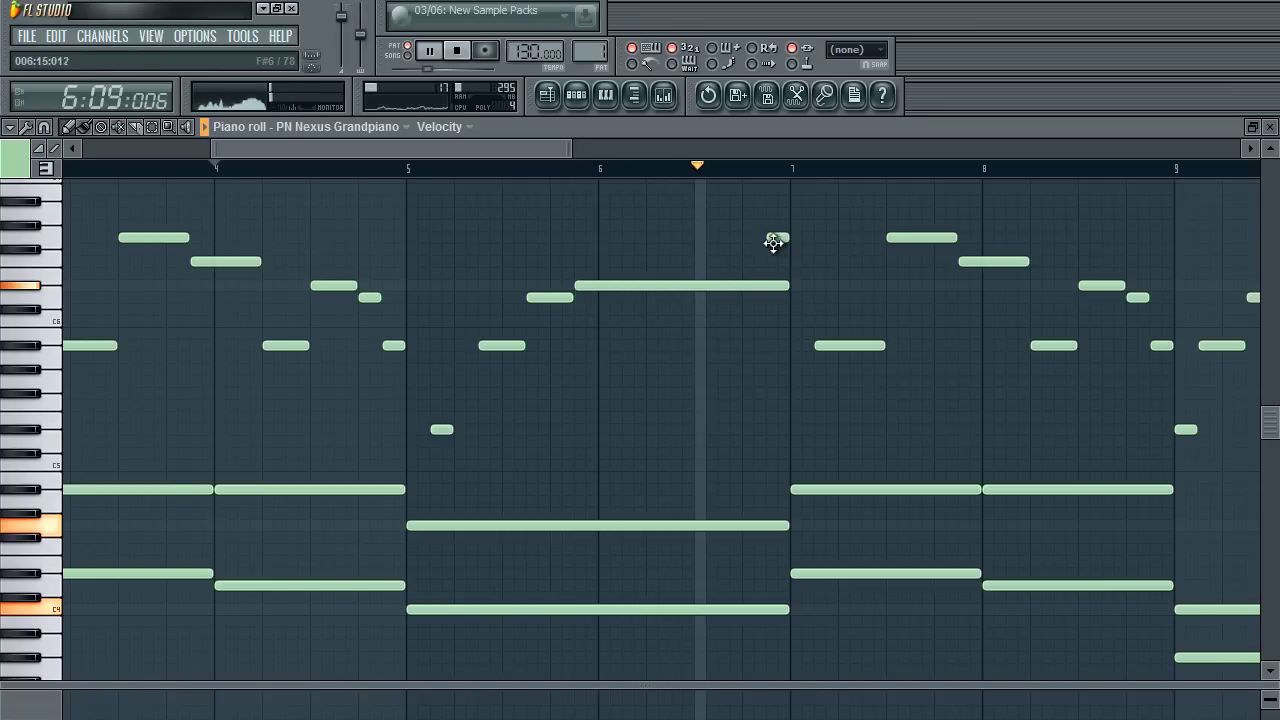
Move bar 6's short G6 note to step 13, end the long D#6 note at step 15, and add a short D#6 there.
key(space)
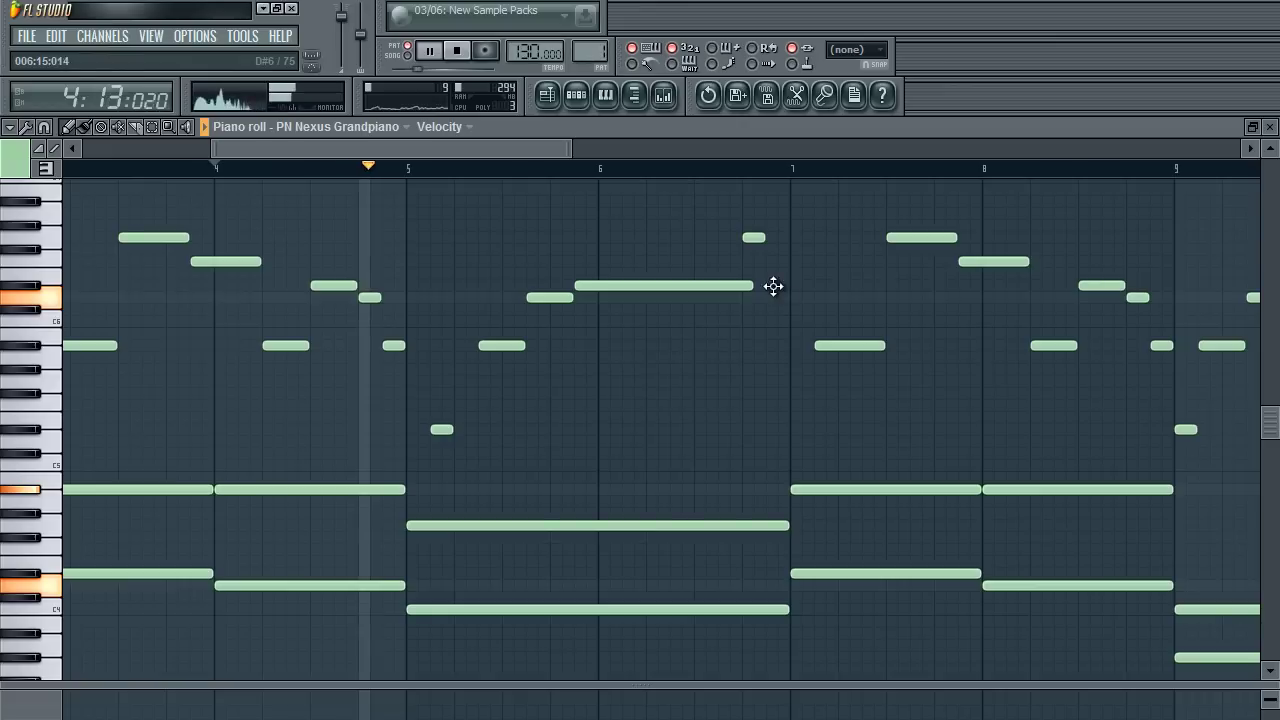
drag(943, 286, 760, 287)
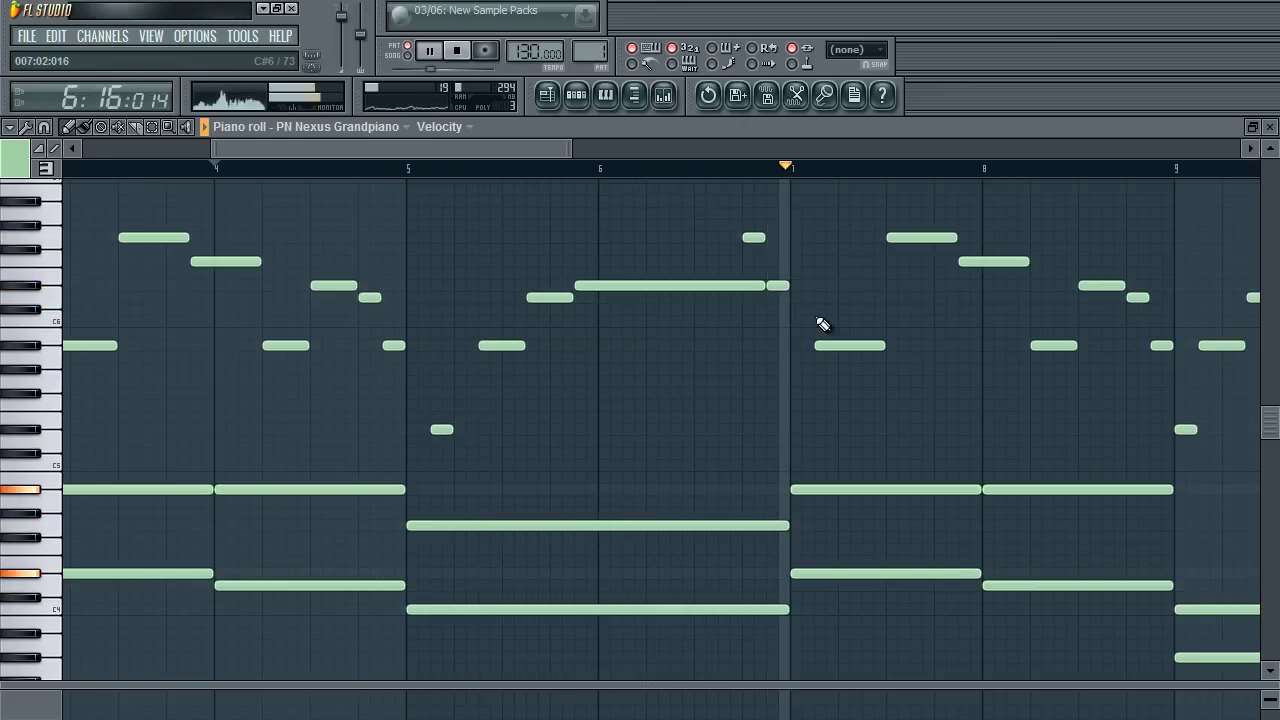
key(space)
Try the long melody note of bars 5 and 6 at G6, and settle it on F6 while listening.
drag(670, 285, 674, 236)
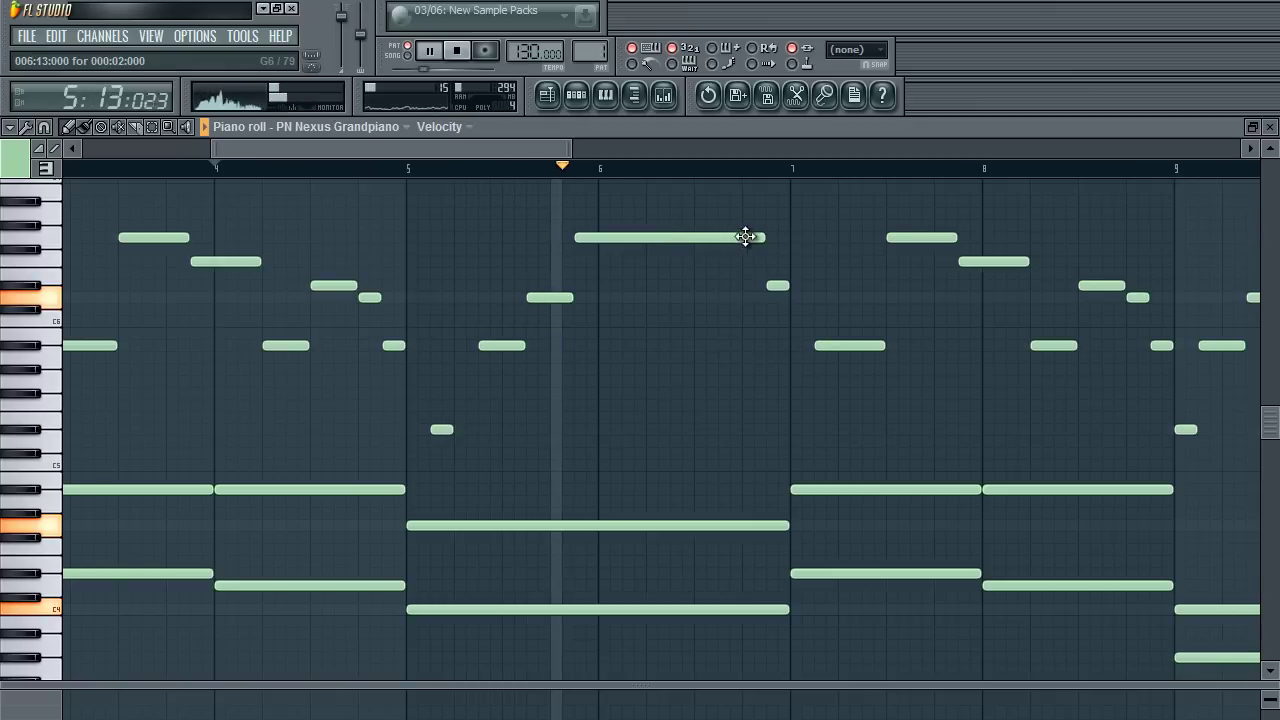
key(space)
key(space)
drag(707, 238, 703, 262)
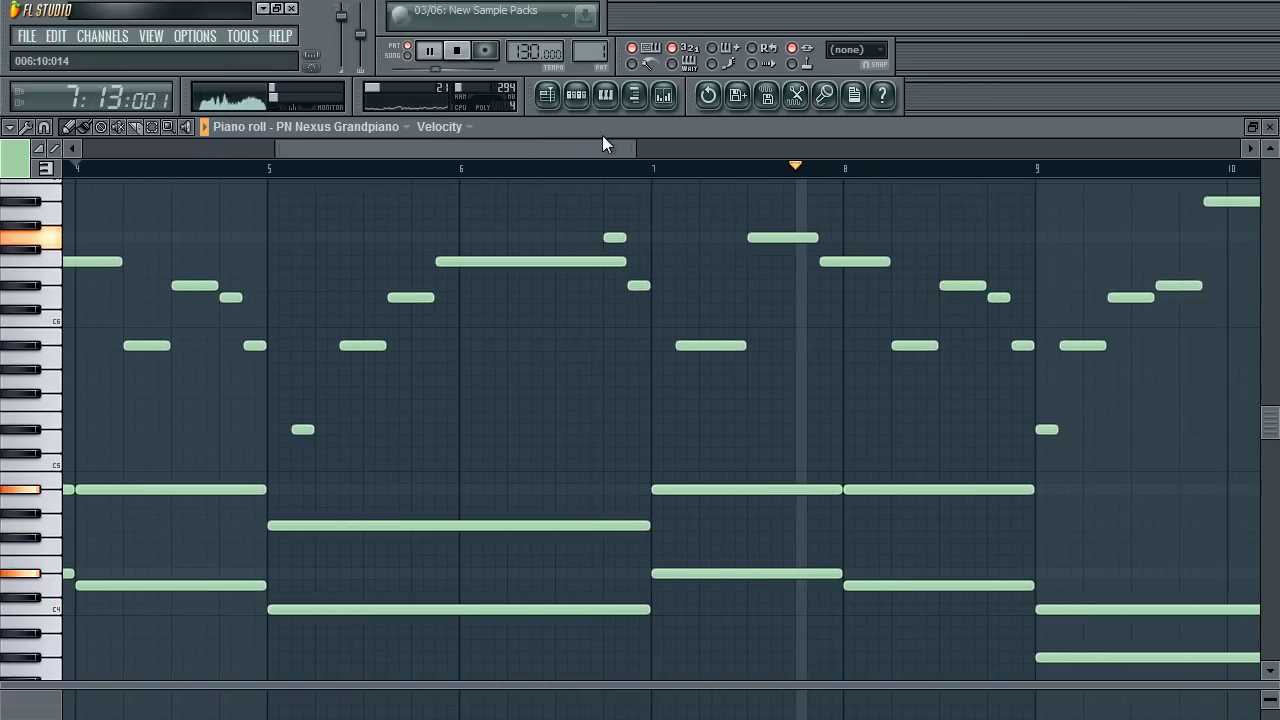
Raise bar 8's last two short notes to A#6 and G6, and bar 9's first two melody notes to F6 and D#6.
key(space)
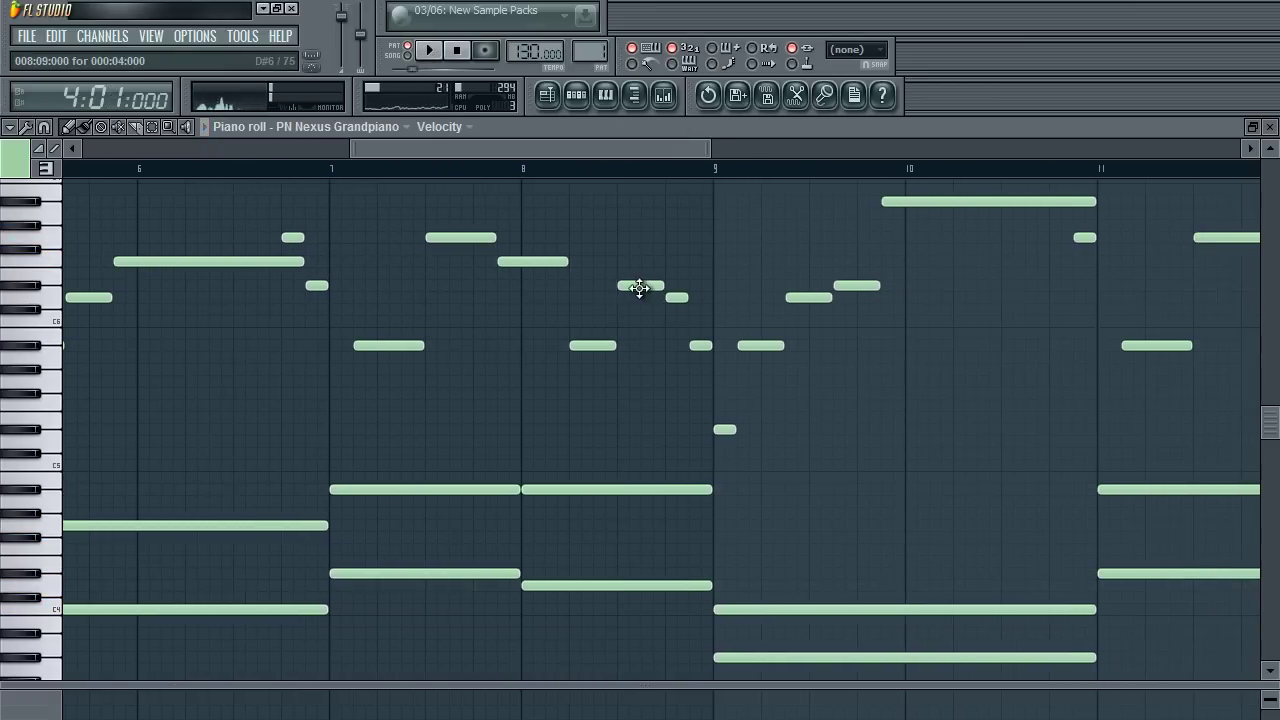
scroll(675, 185, up, 1)
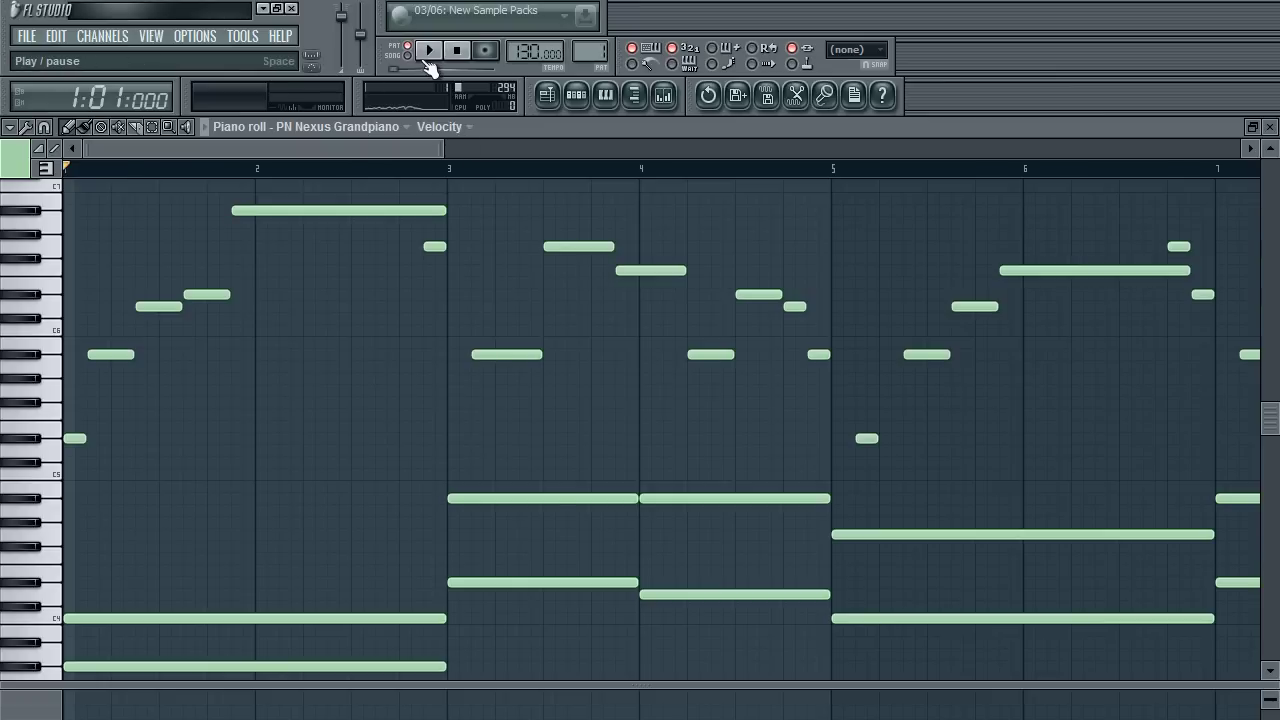
Play the pattern from the beginning to check the revised melody and chords.
click(428, 58)
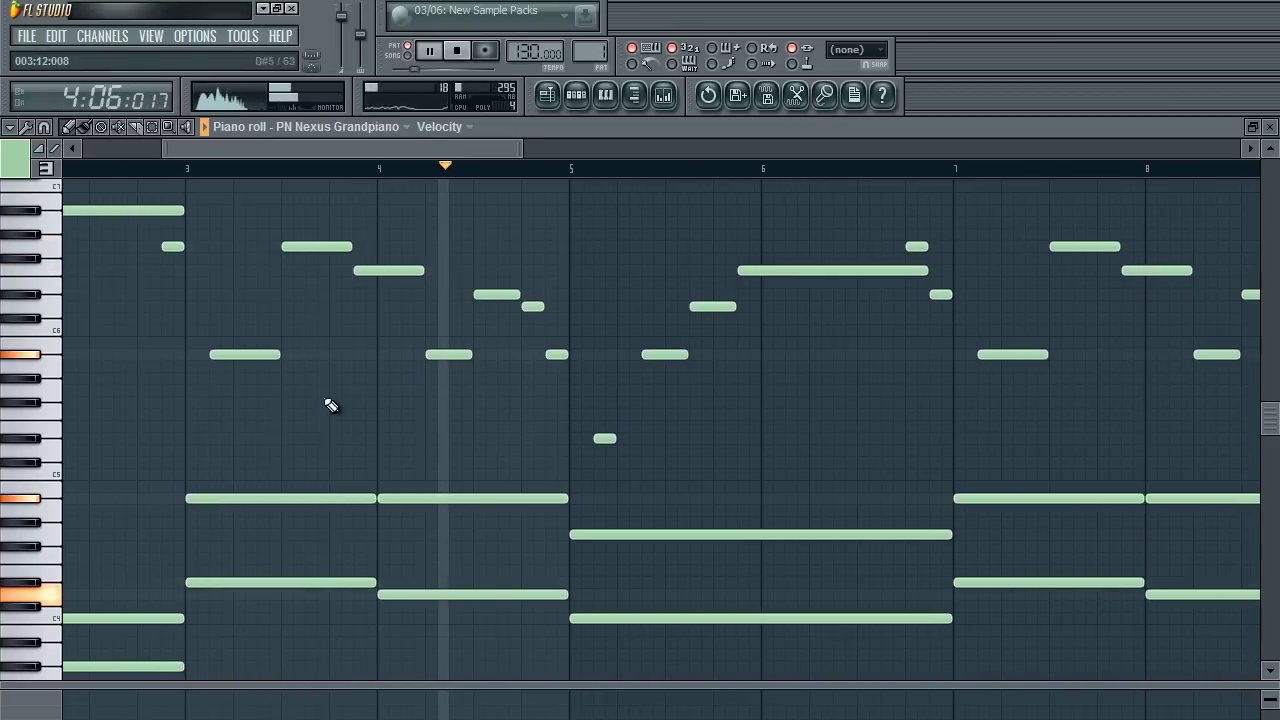
scroll(344, 149, down, 5)
drag(337, 150, 174, 150)
scroll(193, 163, up, 5)
key(space)
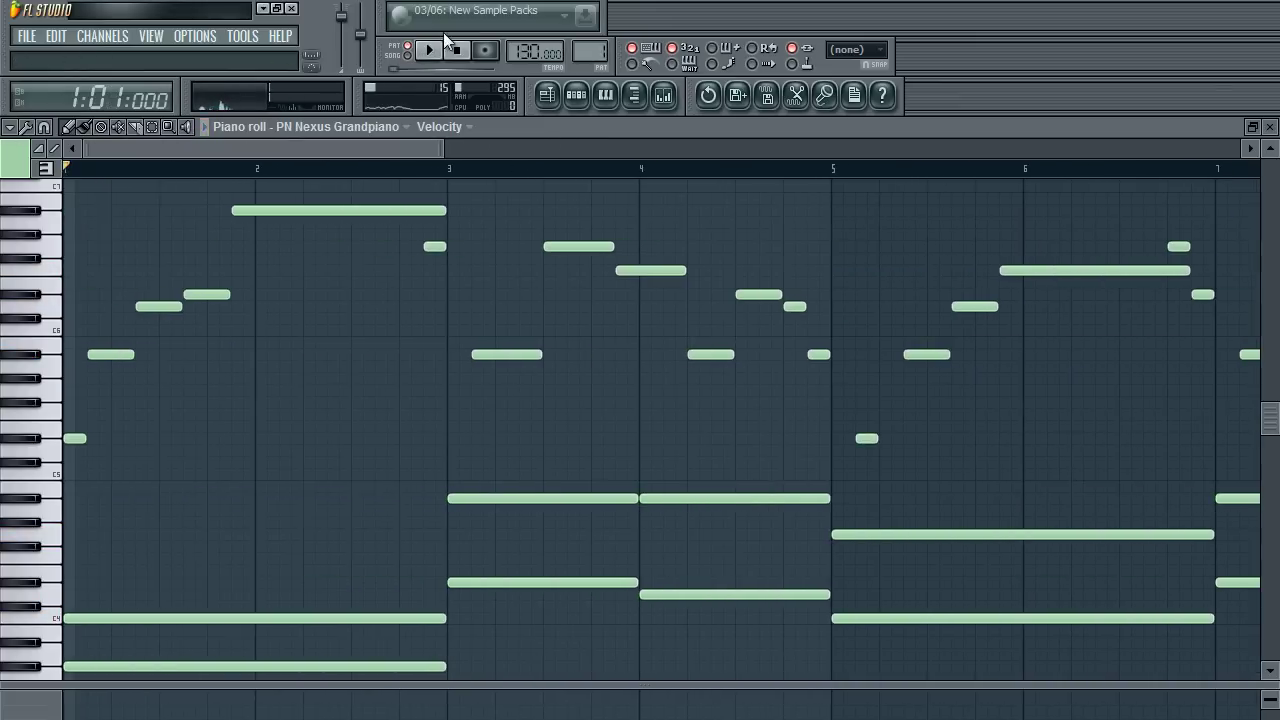
key(space)
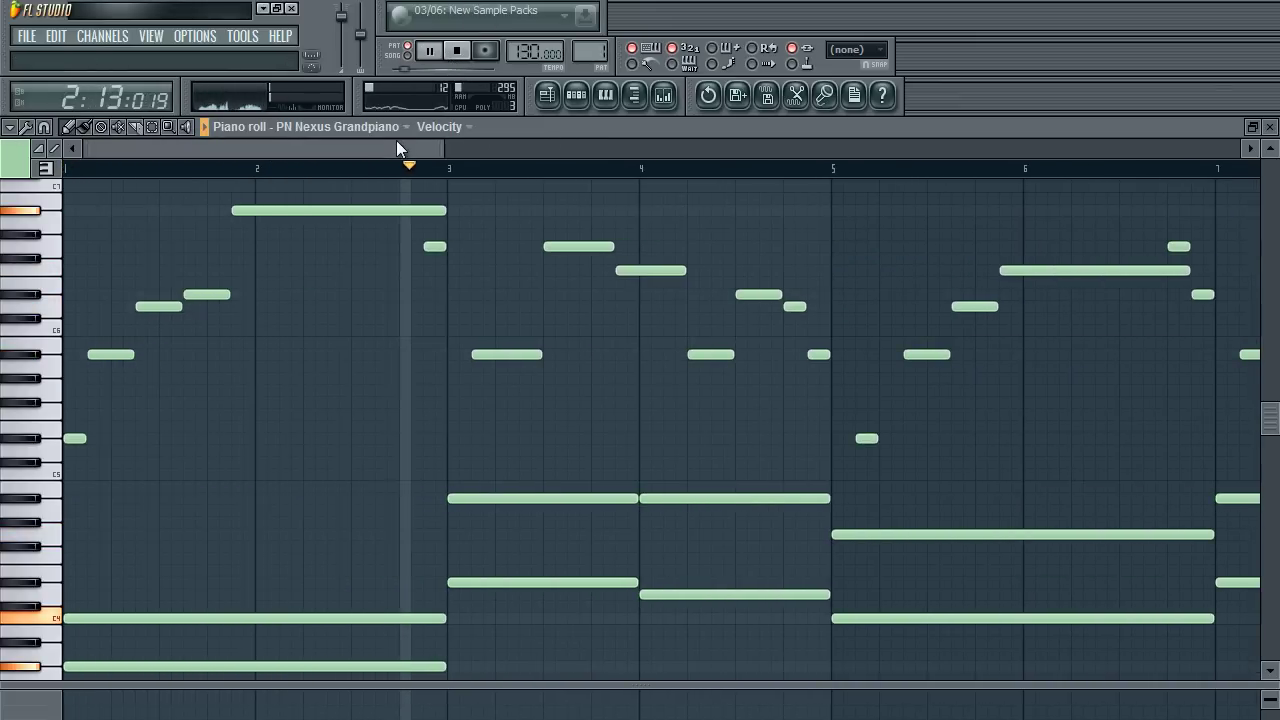
Lower both chord notes of bars 5 and 6 by four semitones to D#4 and G#3, and clear the selection.
scroll(520, 160, down, 6)
scroll(490, 227, down, 2)
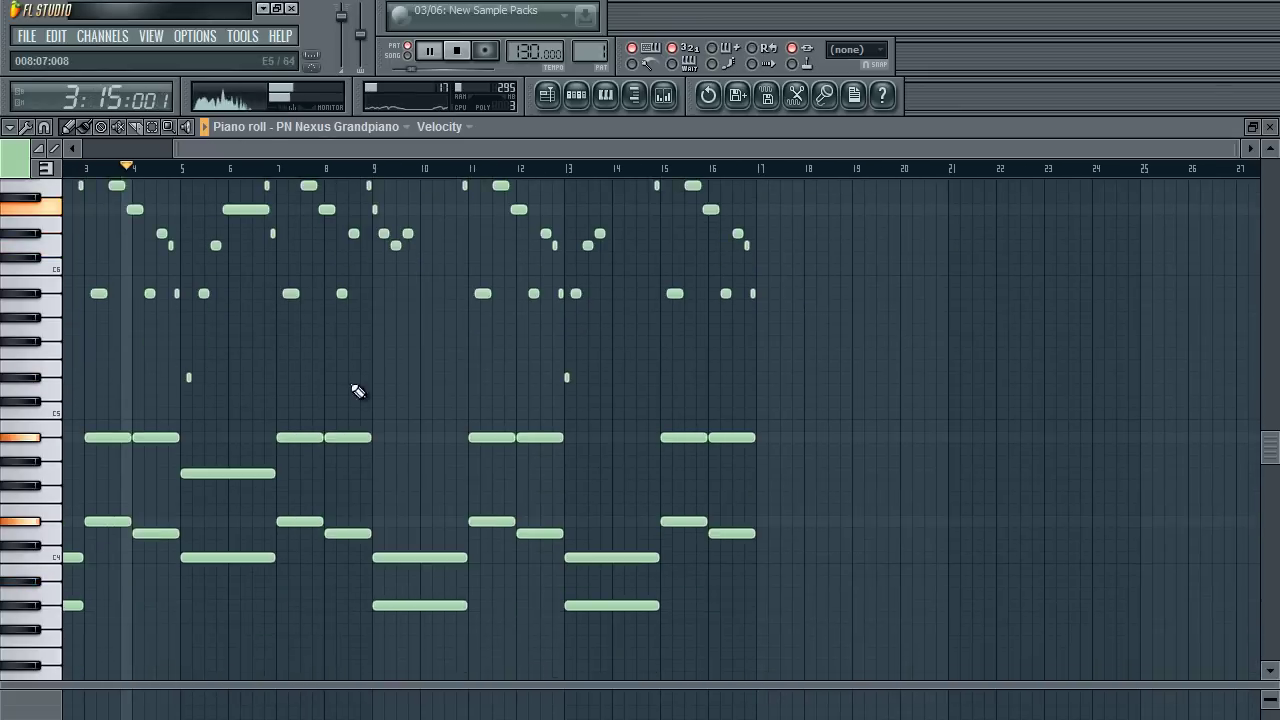
drag(238, 442, 304, 558)
drag(216, 556, 214, 606)
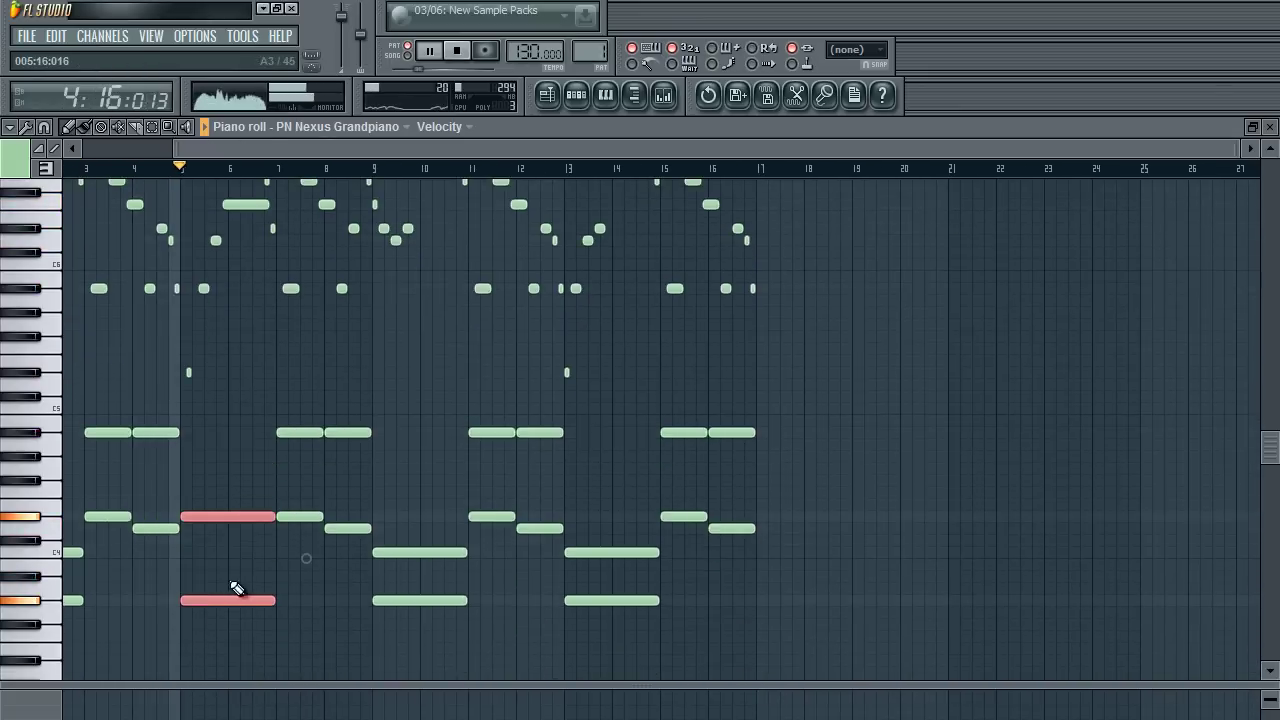
right_click(234, 575)
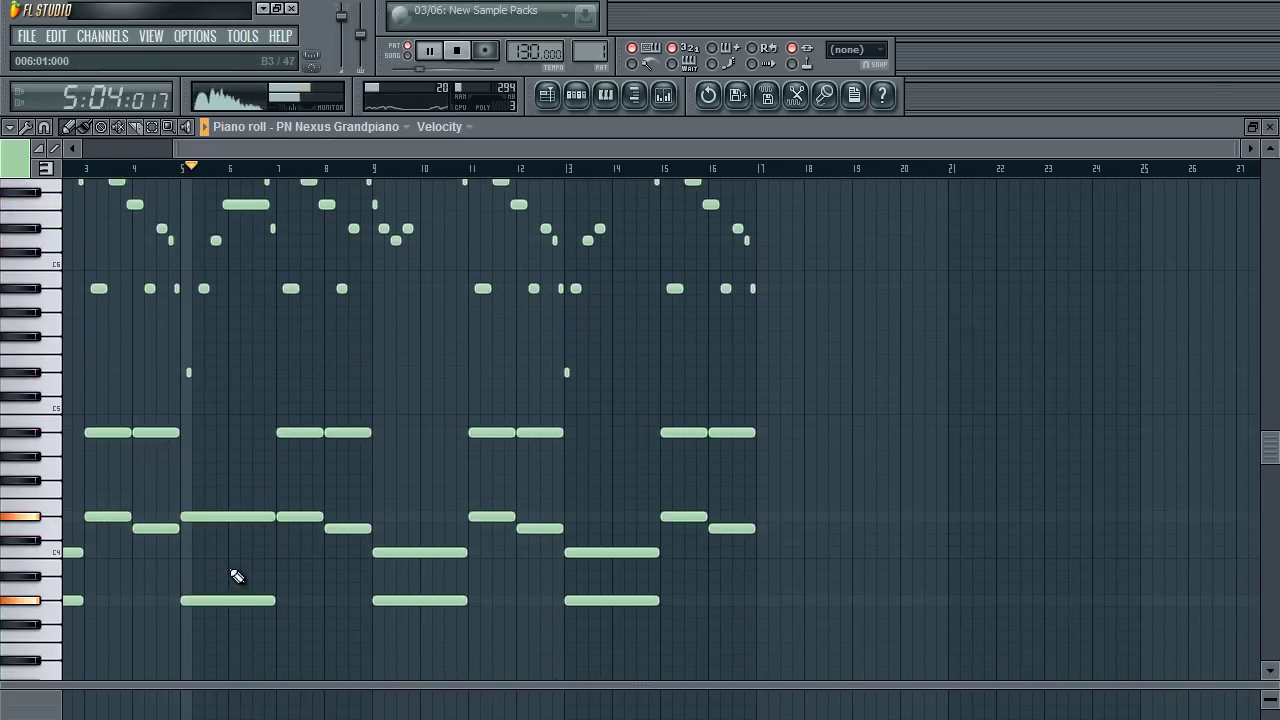
Set playback to start at bar 5 and raise the long melody note of bars 5 and 6 to A#6.
click(184, 168)
scroll(201, 148, up, 6)
drag(201, 148, 303, 150)
scroll(360, 255, up, 3)
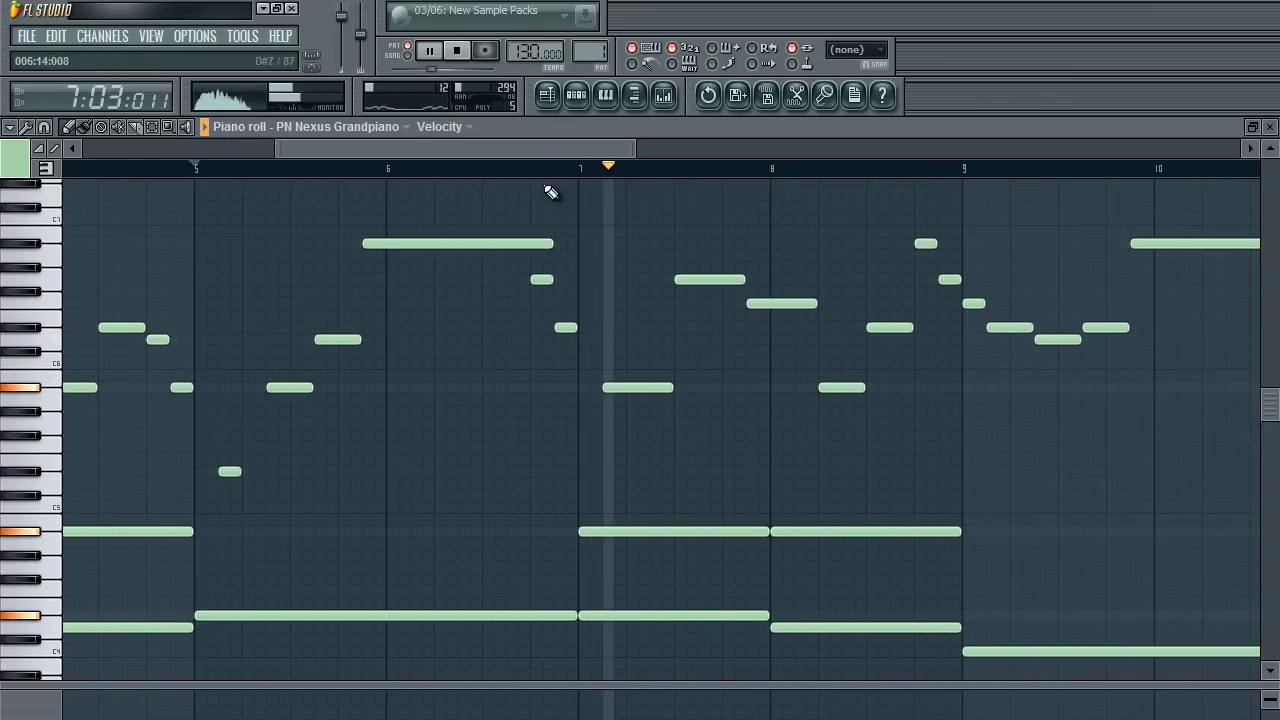
Lower bar 8's two chord notes, setting the upper one to G4 and the lower one to A#3.
drag(516, 150, 552, 150)
scroll(670, 500, down, 1)
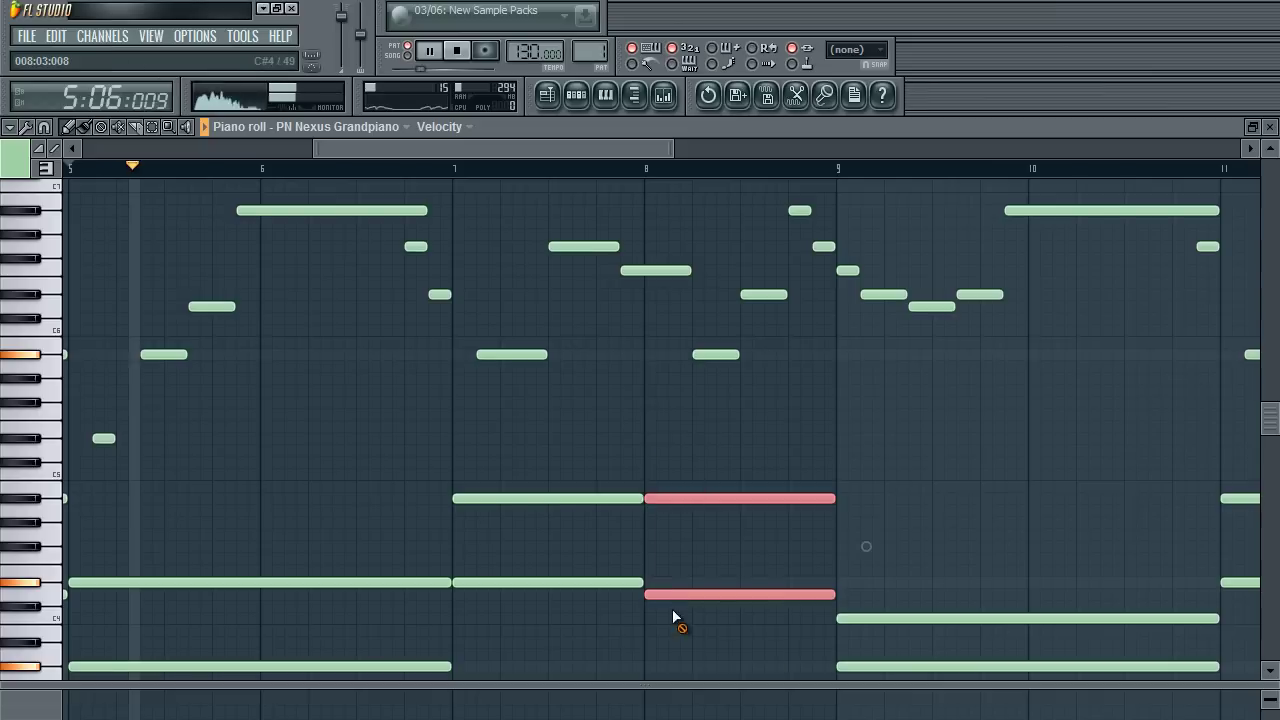
scroll(670, 560, down, 4)
drag(677, 350, 662, 514)
click(686, 557)
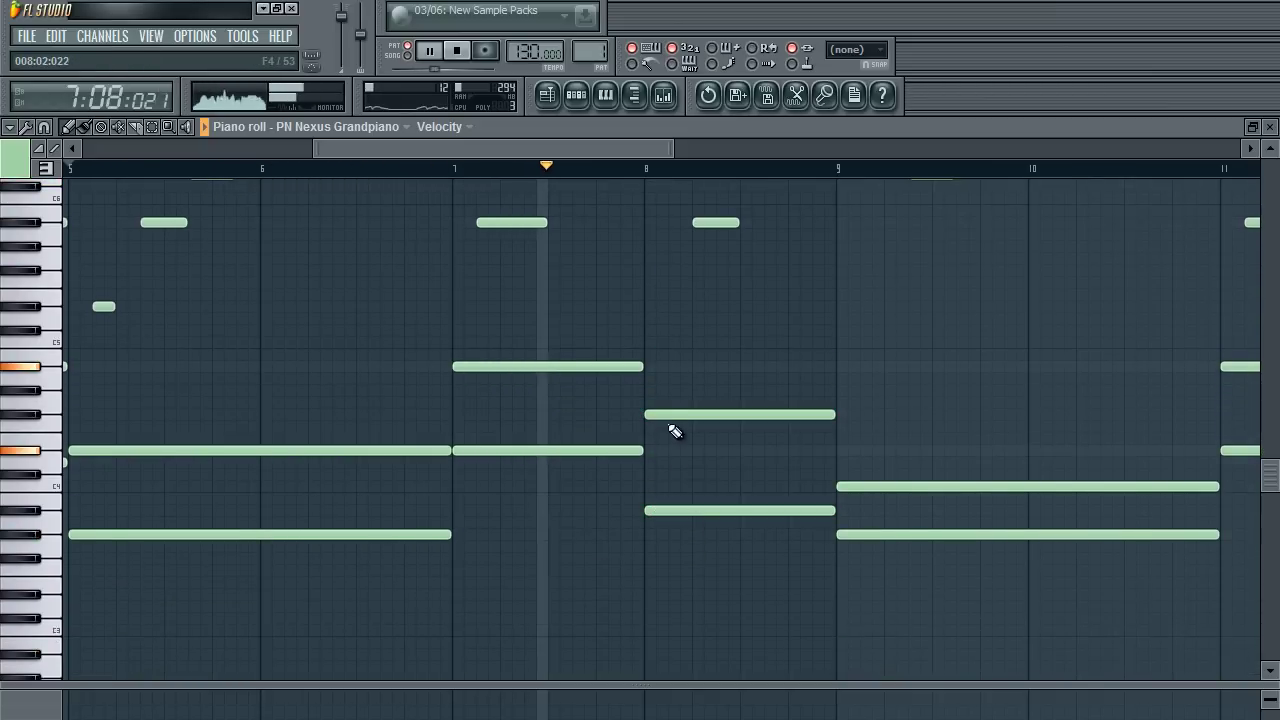
key(space)
drag(666, 416, 669, 399)
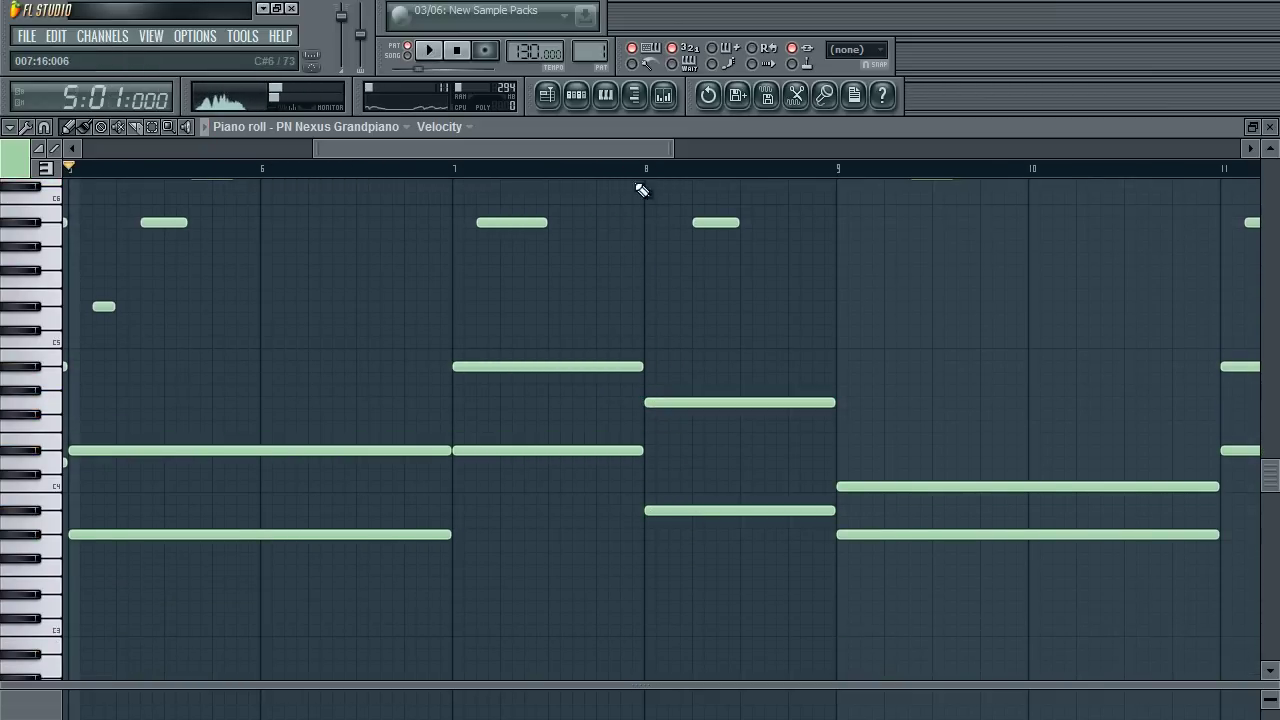
Set playback to start at bar 7 and play bars 7 and 8 to check the revised chord.
click(458, 170)
key(space)
scroll(700, 380, up, 8)
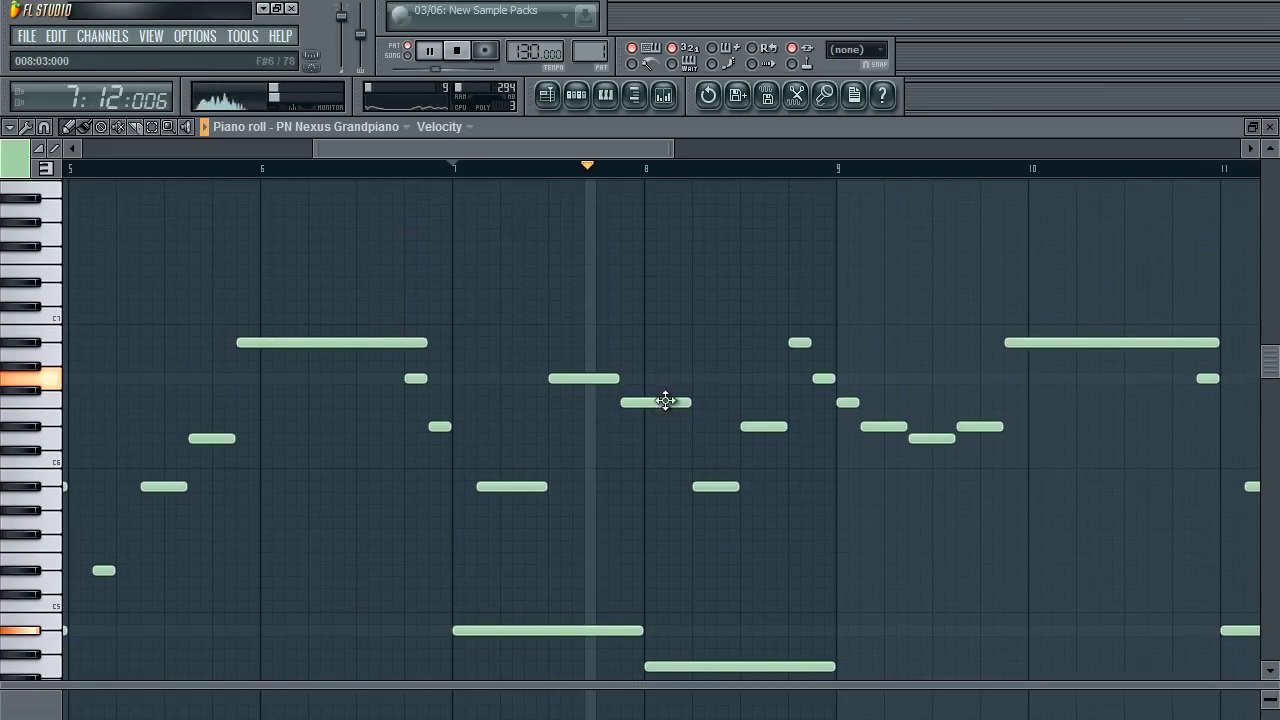
scroll(710, 402, down, 3)
key(space)
key(space)
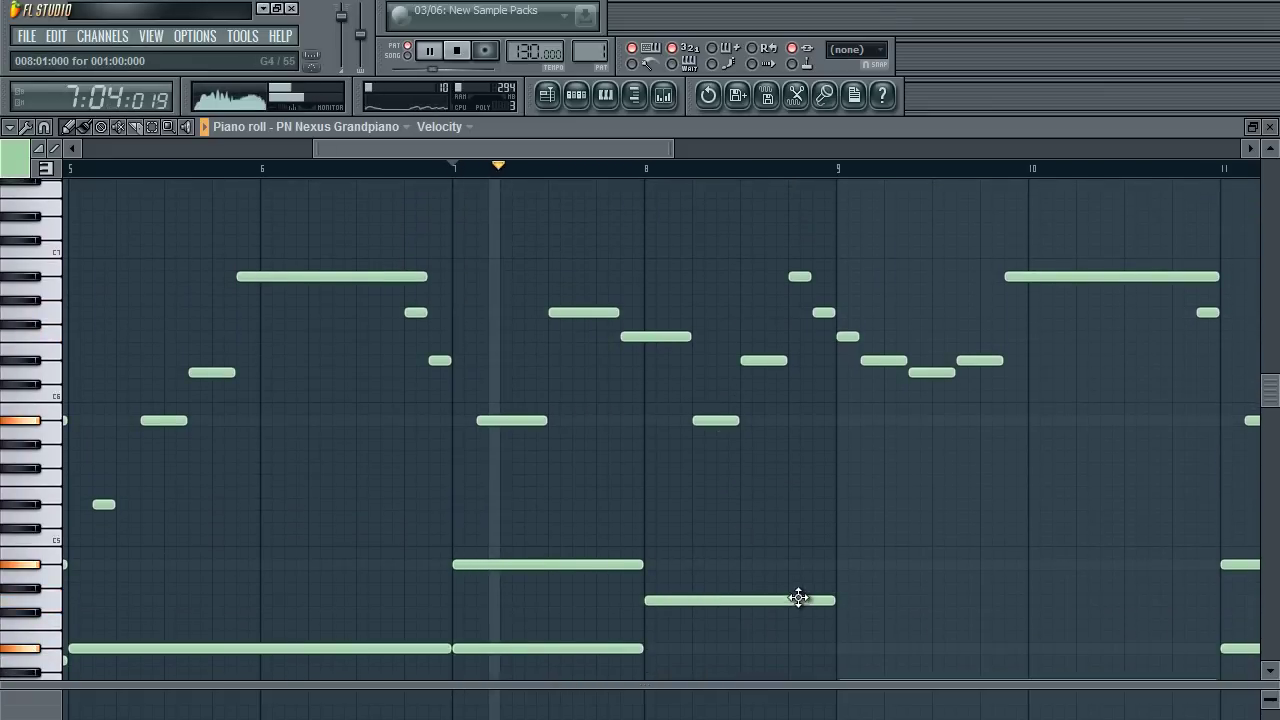
Lower bar 8's upper chord note to D4, shorten it to half a bar, and add a half-bar D#4 after it.
drag(807, 624, 769, 628)
right_click(792, 638)
scroll(760, 600, down, 3)
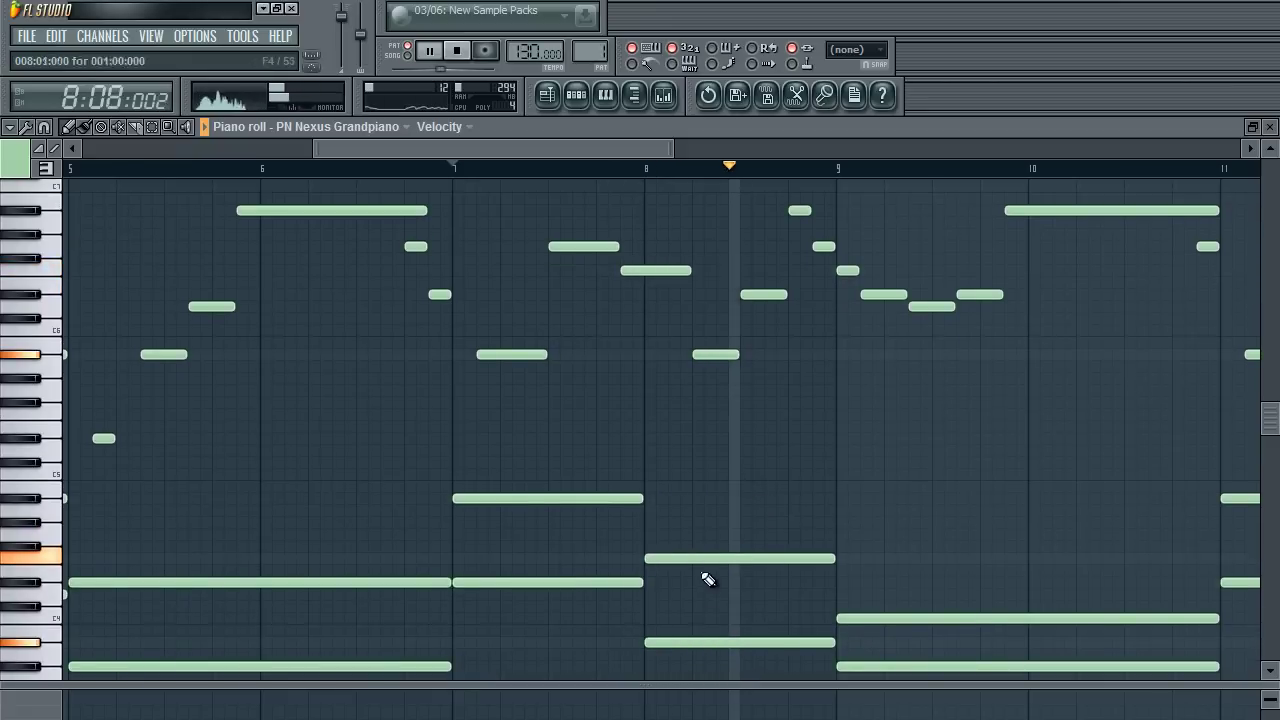
scroll(702, 588, down, 3)
drag(700, 495, 709, 531)
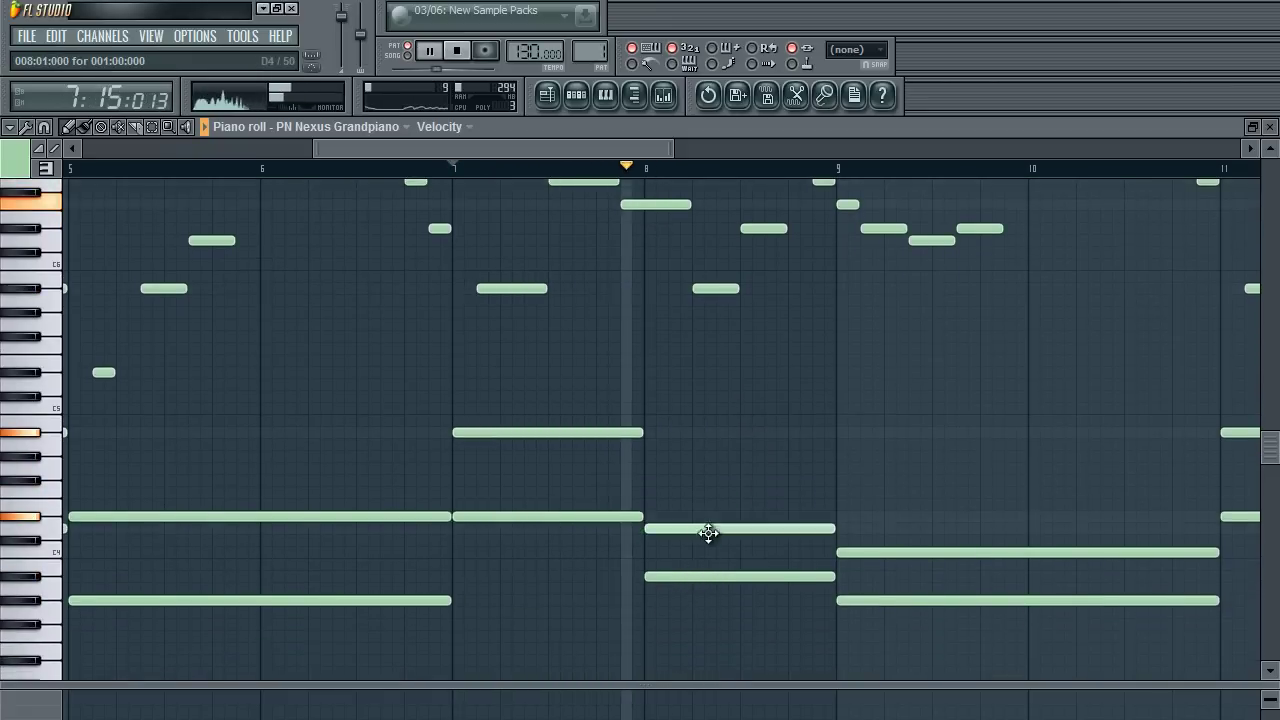
drag(830, 528, 737, 530)
click(783, 517)
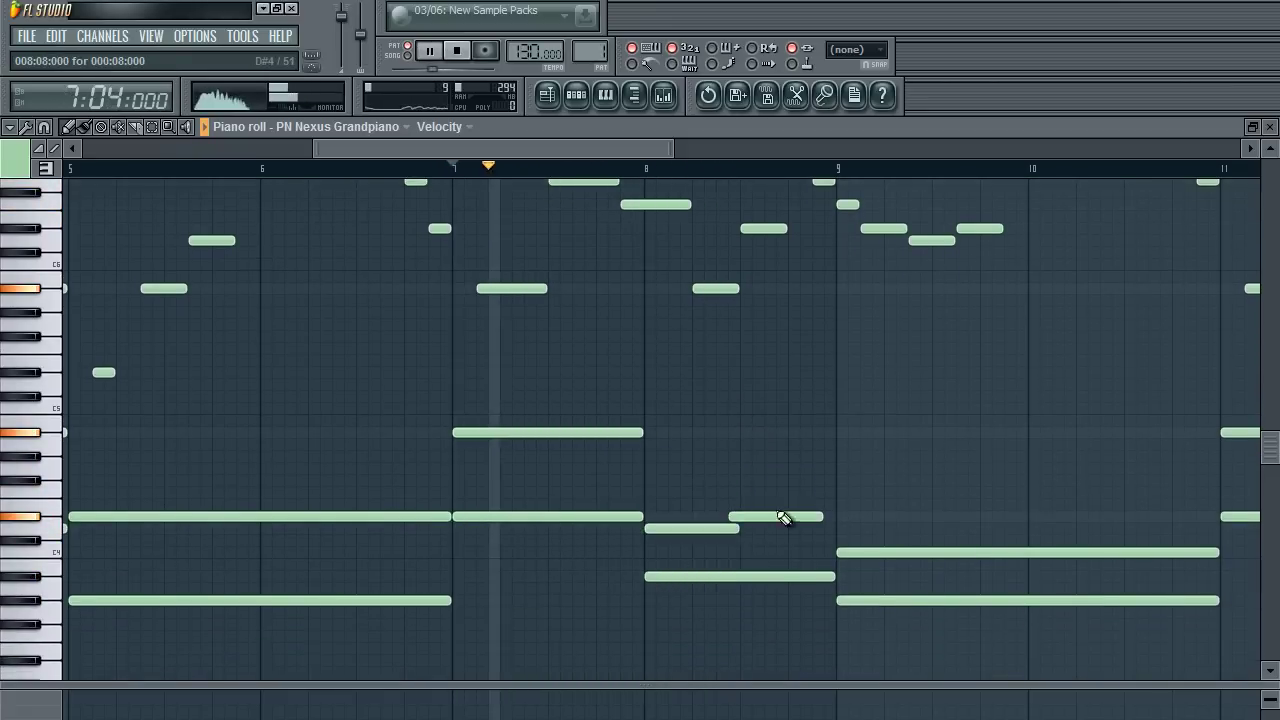
Follow the playback from bar 7 through bar 11, examining the melody against the new chords.
scroll(786, 480, up, 5)
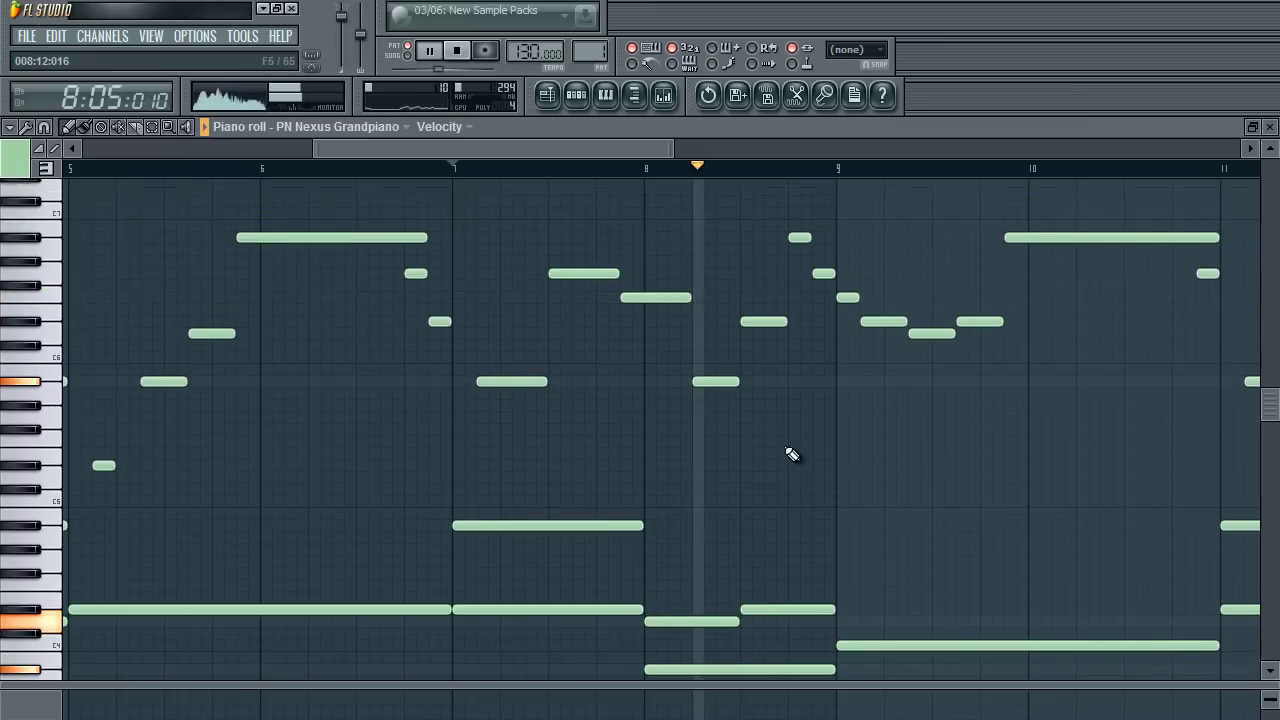
scroll(788, 451, up, 3)
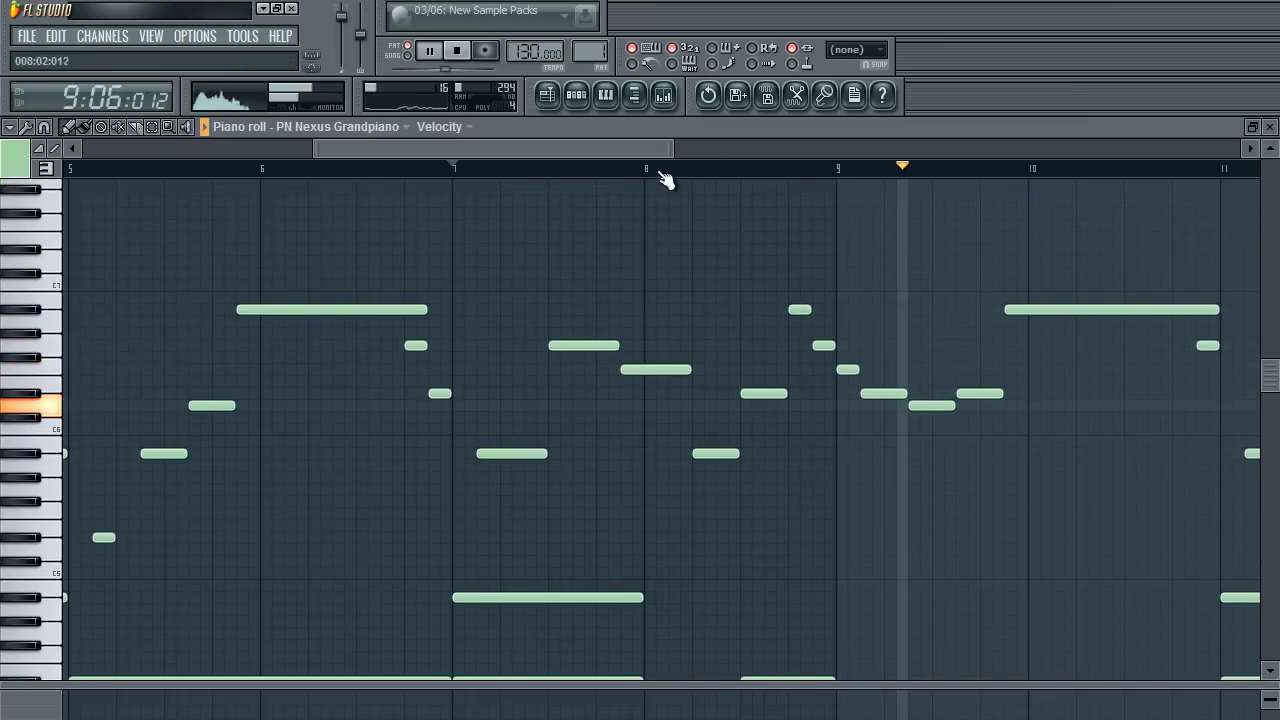
drag(624, 148, 800, 131)
scroll(737, 243, down, 8)
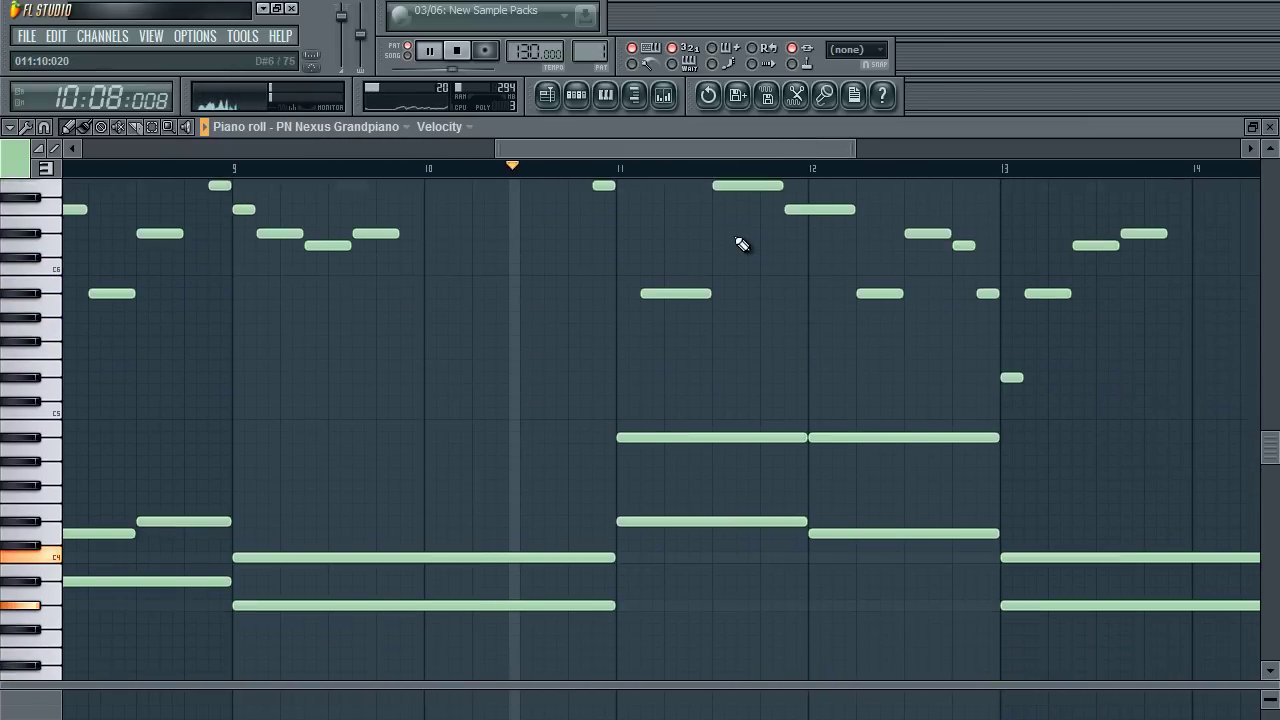
scroll(705, 280, up, 3)
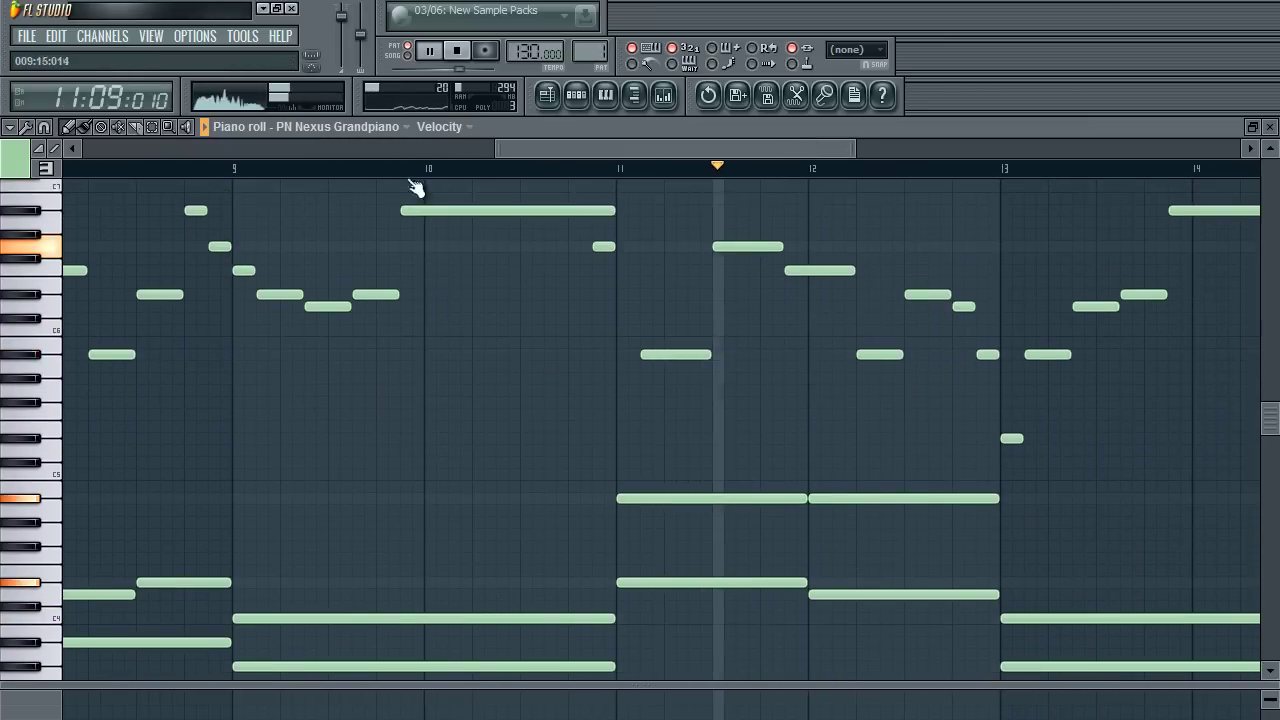
drag(622, 142, 530, 143)
scroll(590, 230, up, 2)
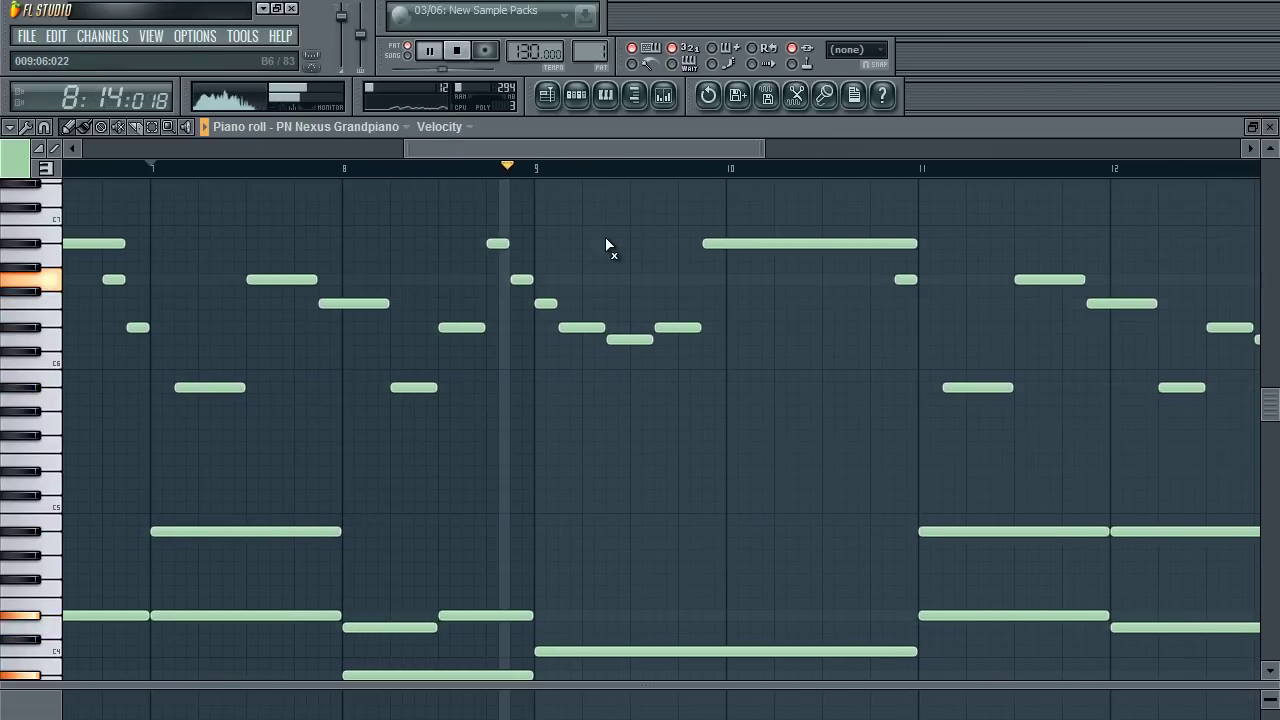
Set playback to start at step 12 of bar 8, and rework bar 9's middle melody notes into a six-step D#6 and a six-step D6.
click(477, 165)
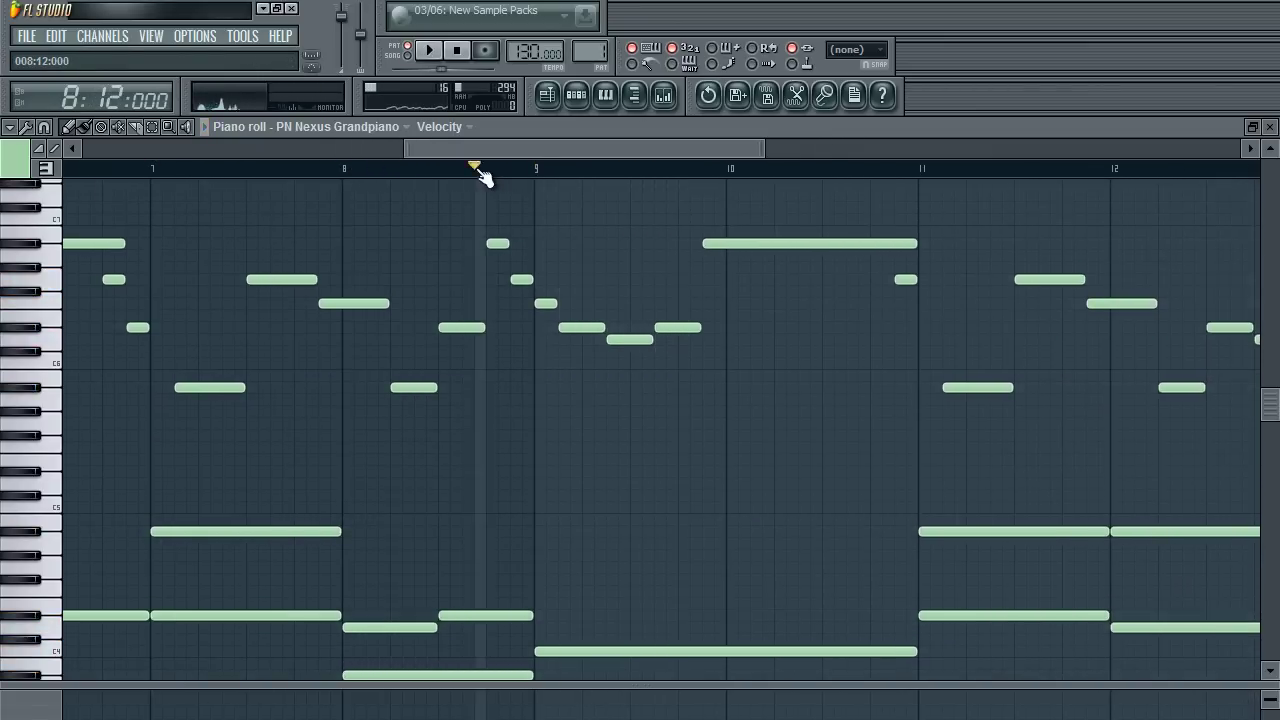
mouse_move(611, 339)
mouse_down()
mouse_move(631, 329)
mouse_move(627, 339)
mouse_up()
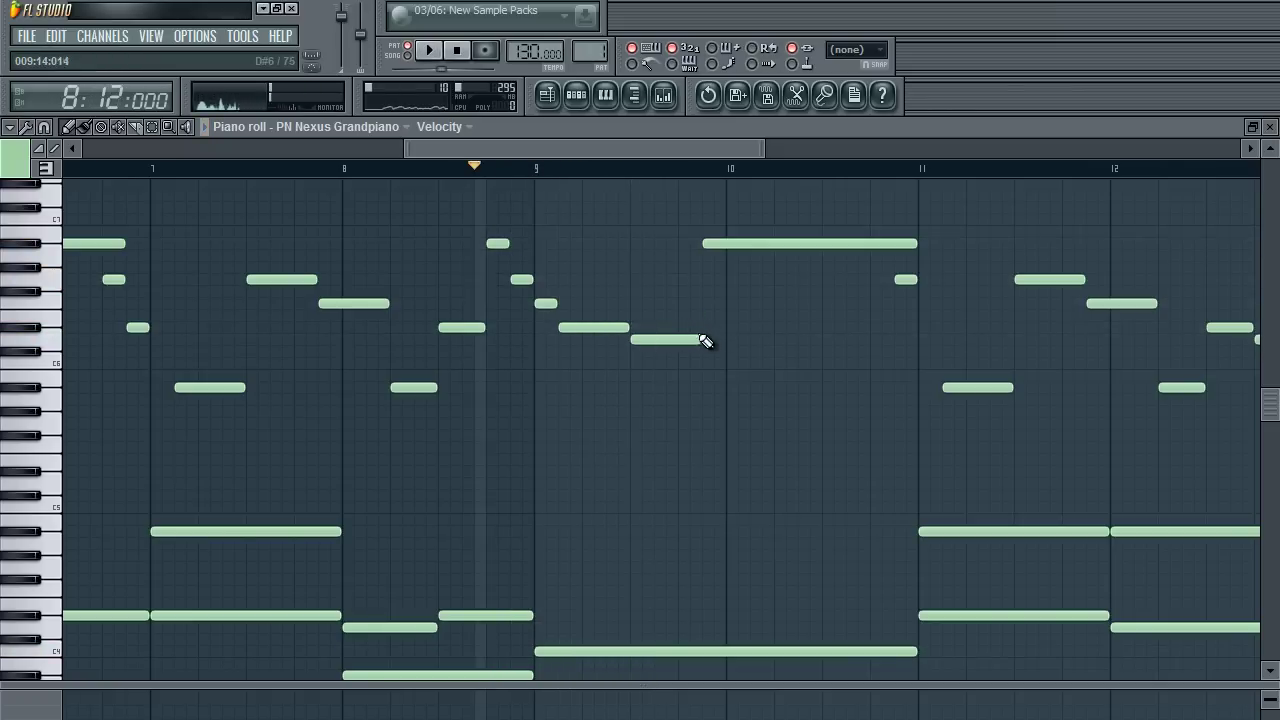
key(space)
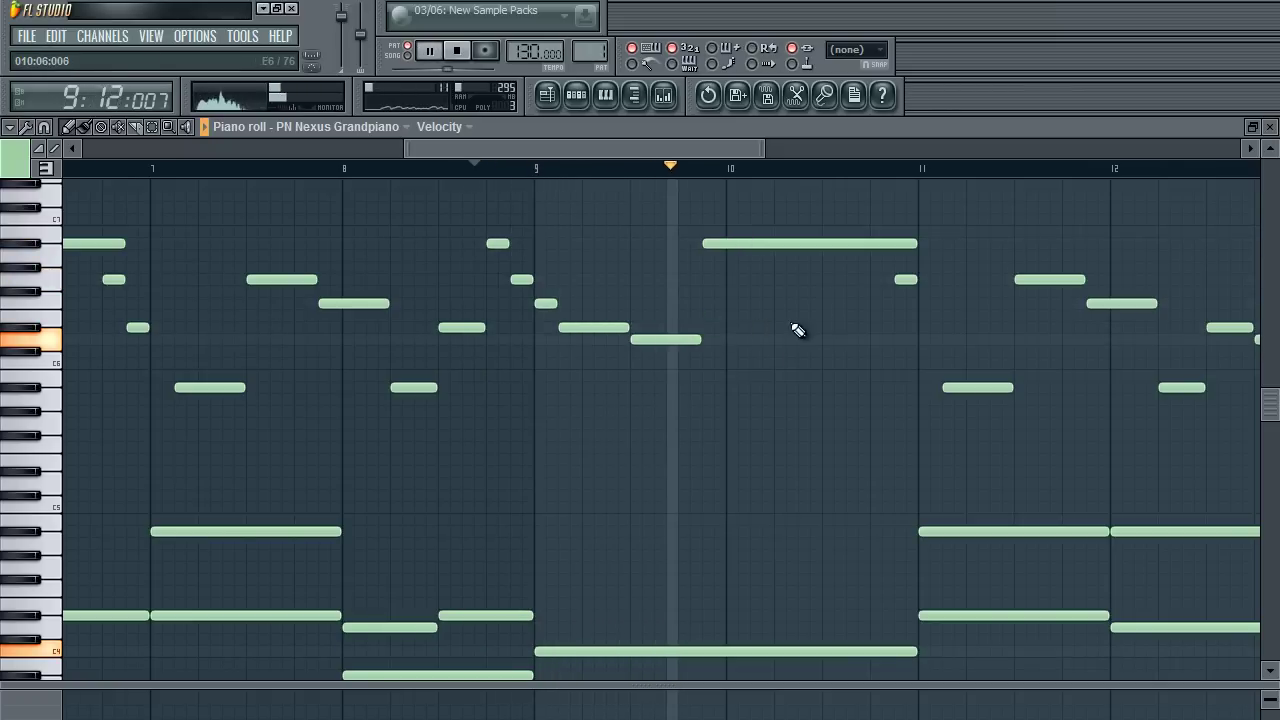
Replace the long A#6 melody note of bars 9 and 10 with a long D#6, adding short A#5 and A#6 notes in bar 10.
key(space)
right_click(800, 246)
drag(770, 328, 868, 331)
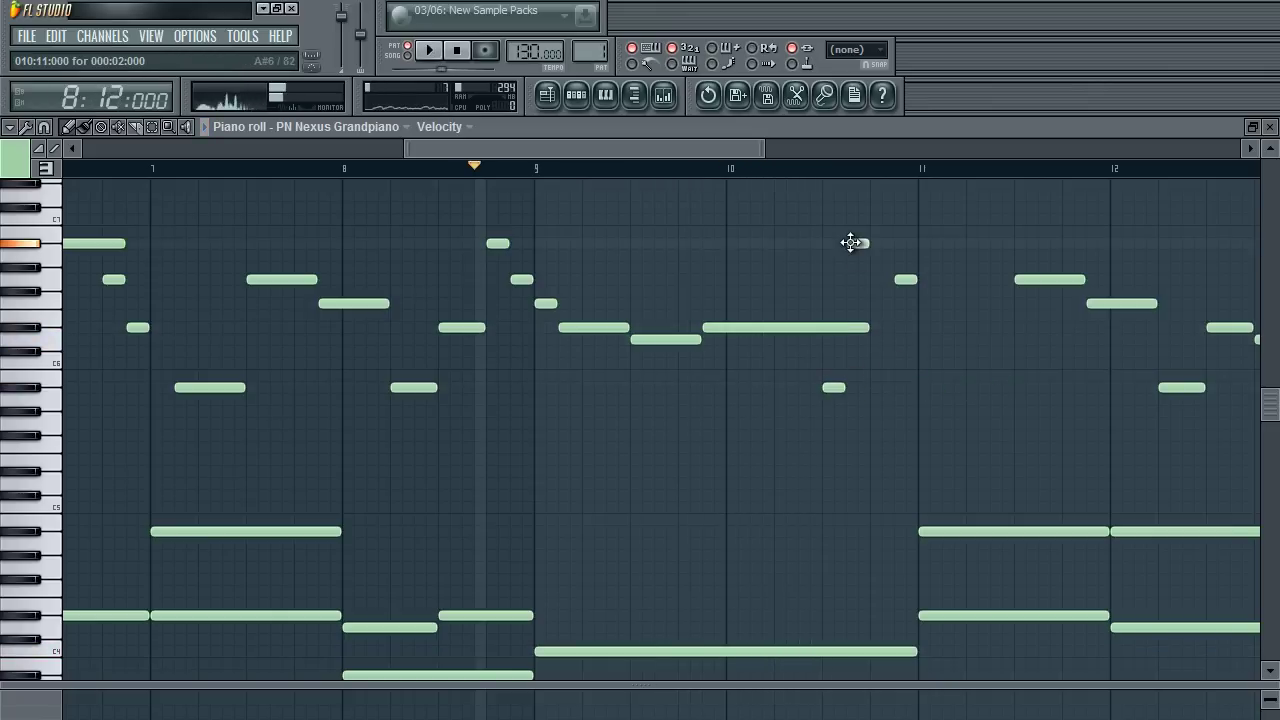
Rework bar 11's opening A#5 into a six-step note from step 3, and lengthen the G6 at the end of bar 10 to four steps.
click(929, 385)
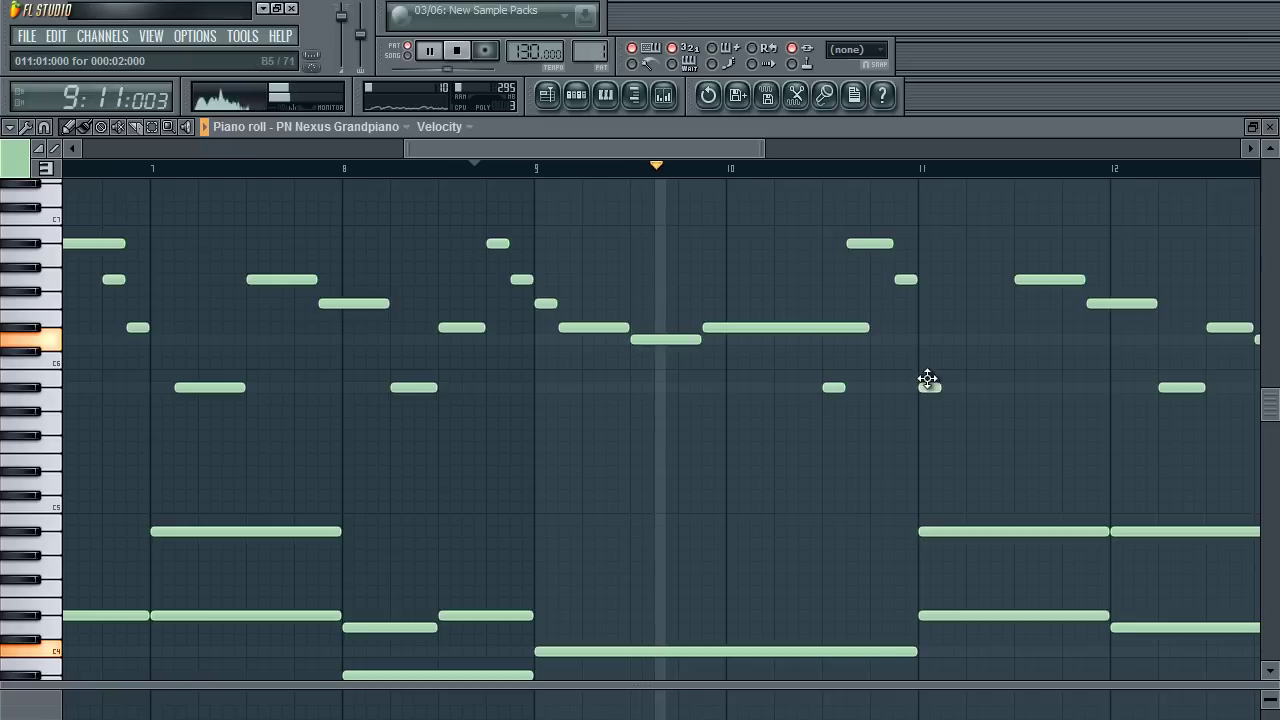
drag(966, 380, 1013, 387)
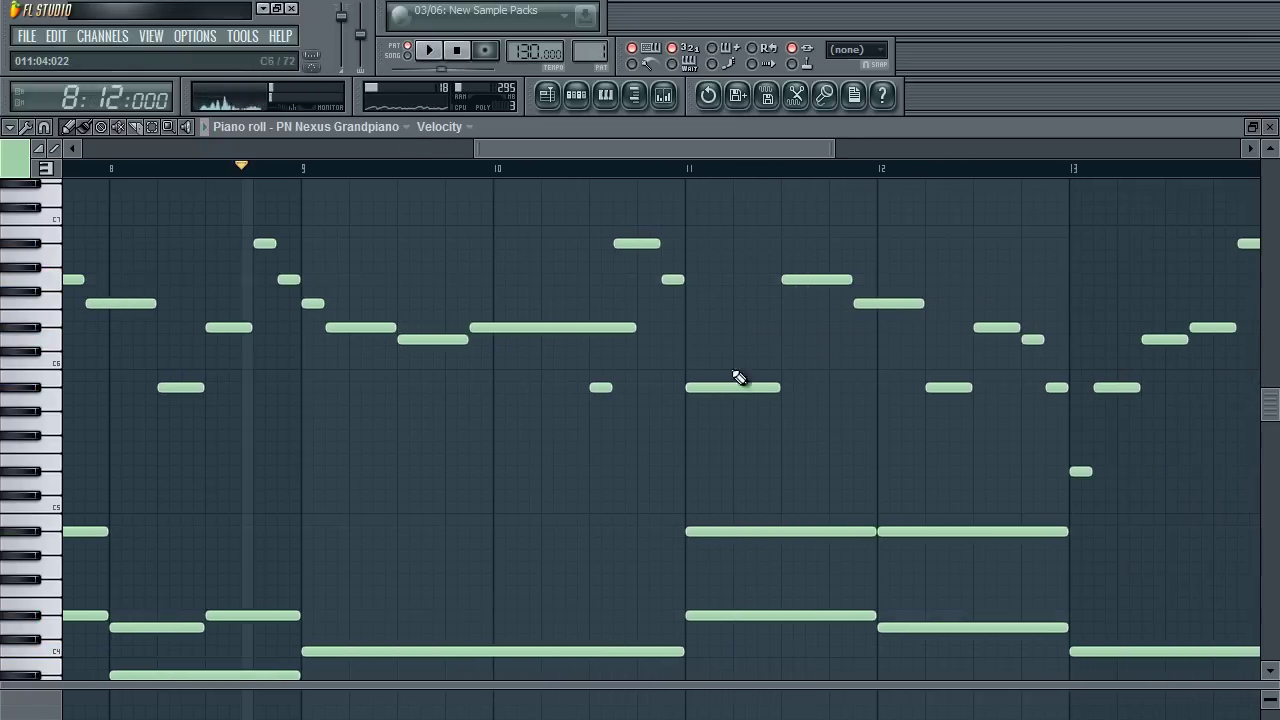
drag(737, 385, 780, 387)
drag(684, 279, 708, 272)
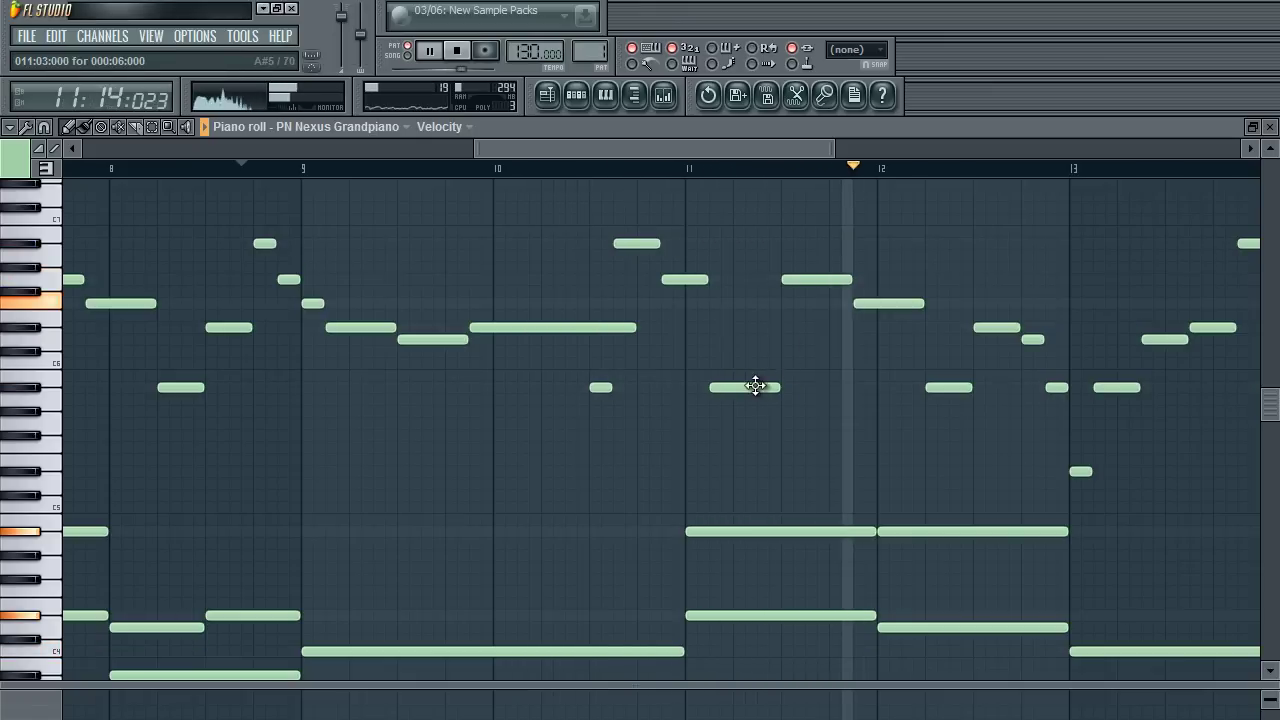
Examine the full sixteen-bar arrangement, comparing the melody and chord notes of the repeated sections.
drag(698, 150, 815, 148)
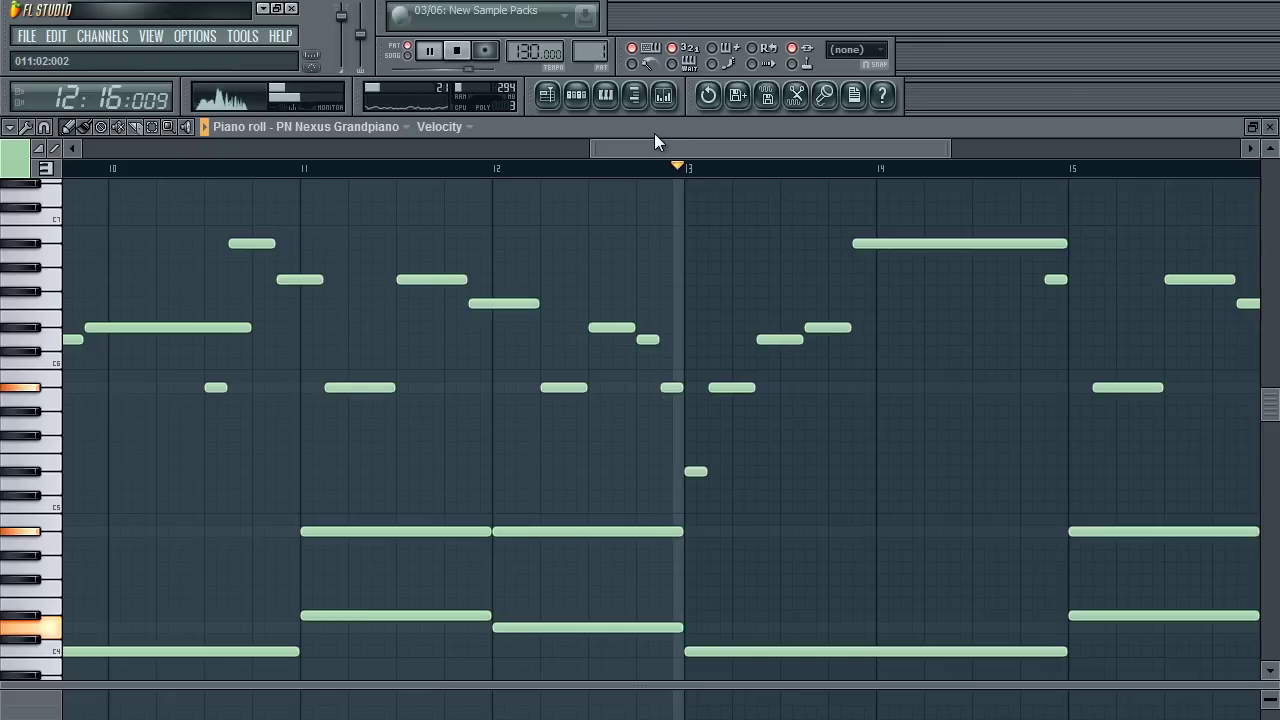
drag(661, 148, 721, 142)
scroll(557, 271, down, 5)
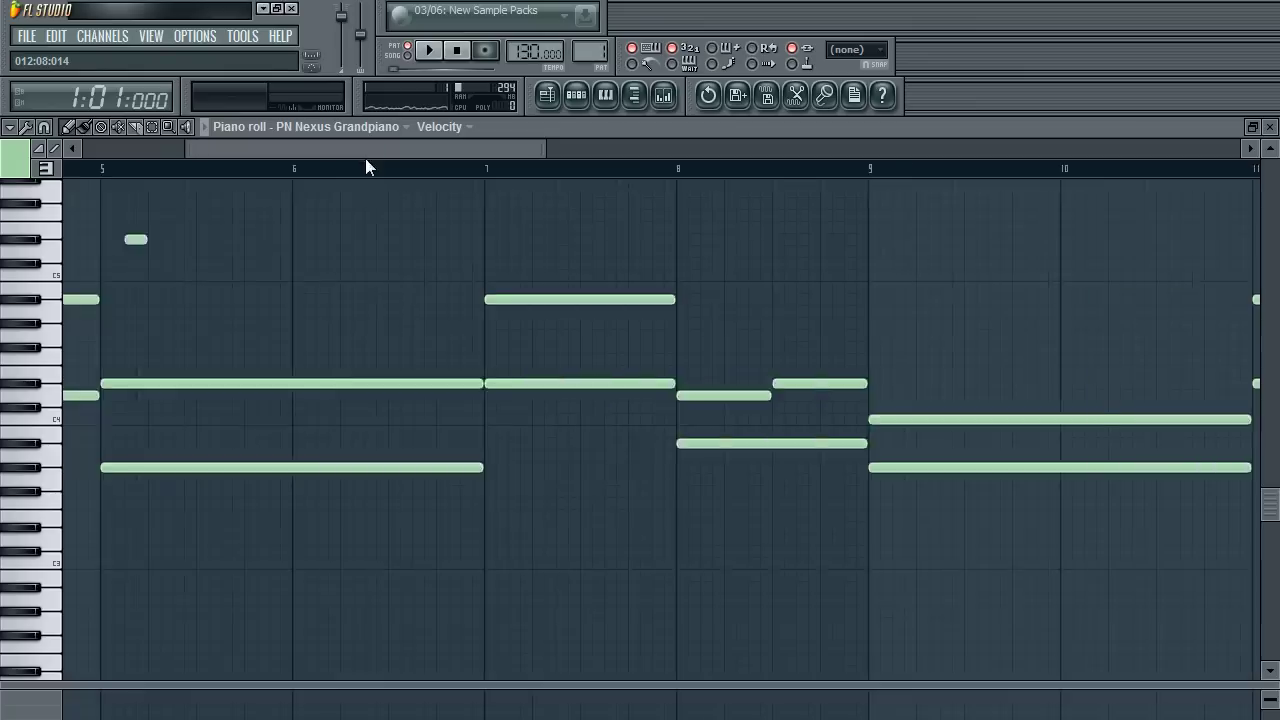
scroll(311, 285, down, 3)
scroll(311, 285, up, 3)
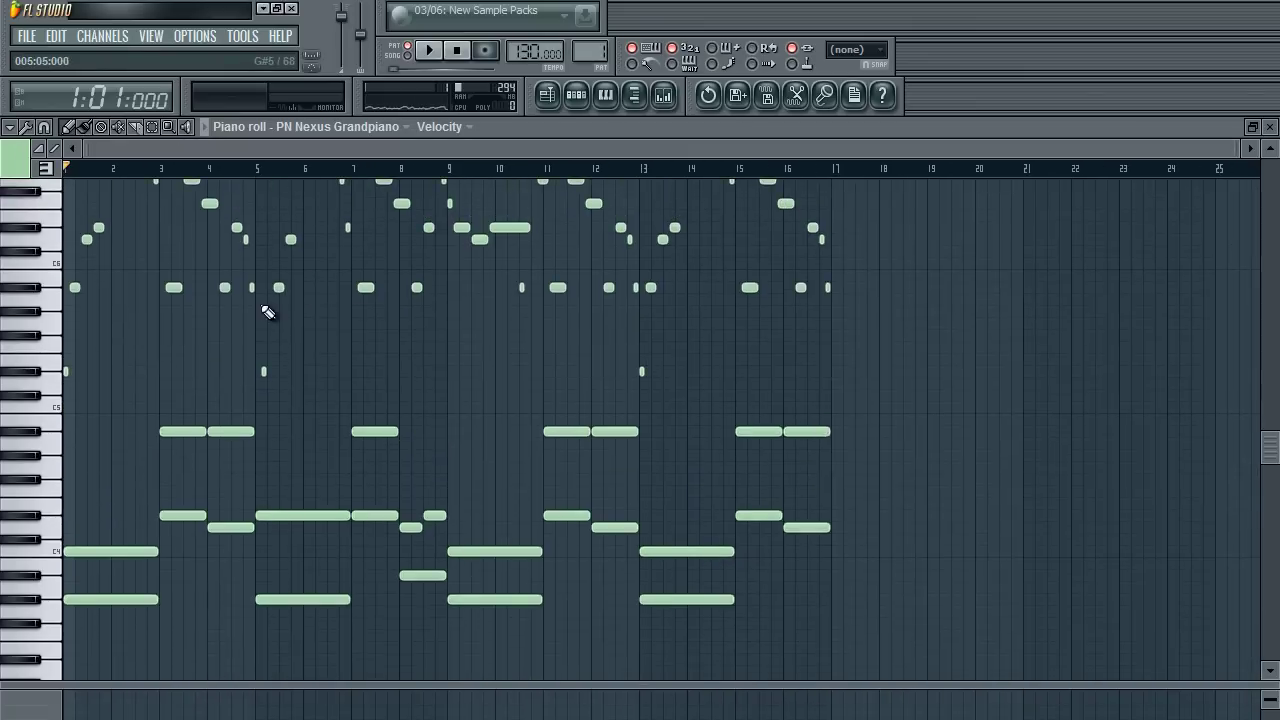
scroll(262, 306, up, 3)
scroll(433, 463, down, 2)
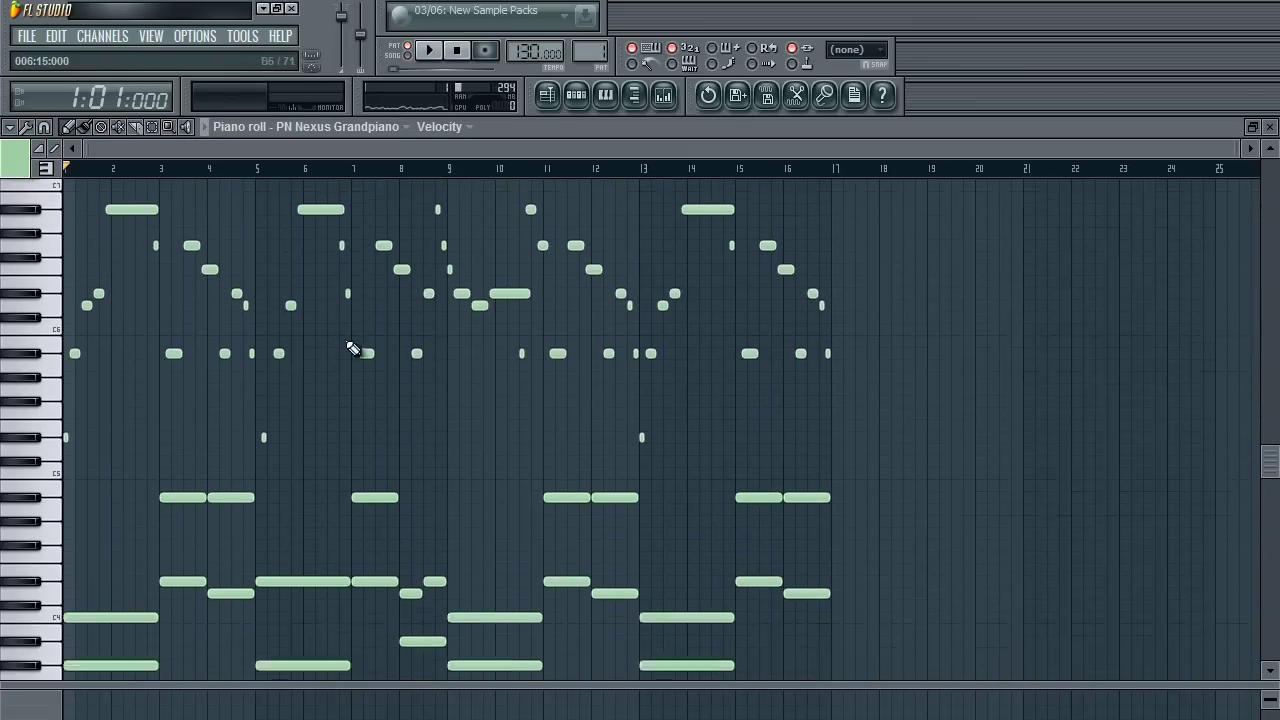
scroll(306, 360, up, 1)
scroll(322, 346, up, 3)
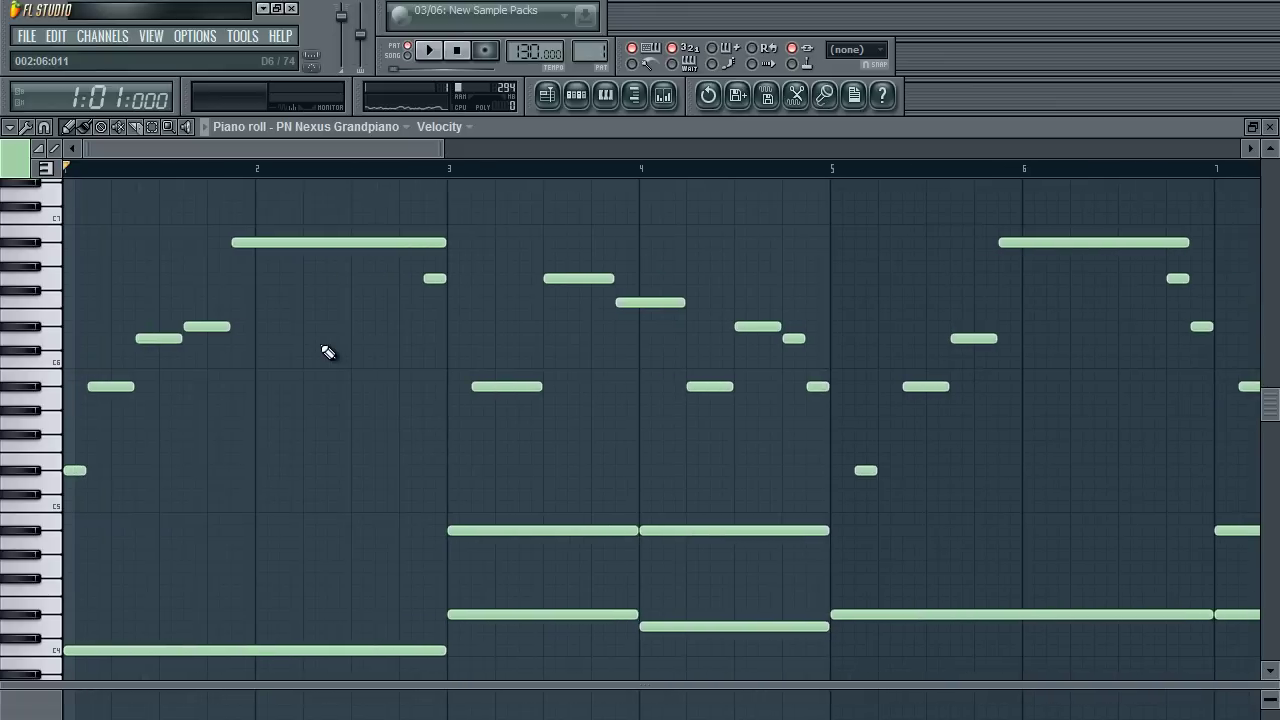
scroll(323, 347, down, 5)
scroll(332, 346, down, 3)
scroll(345, 354, up, 2)
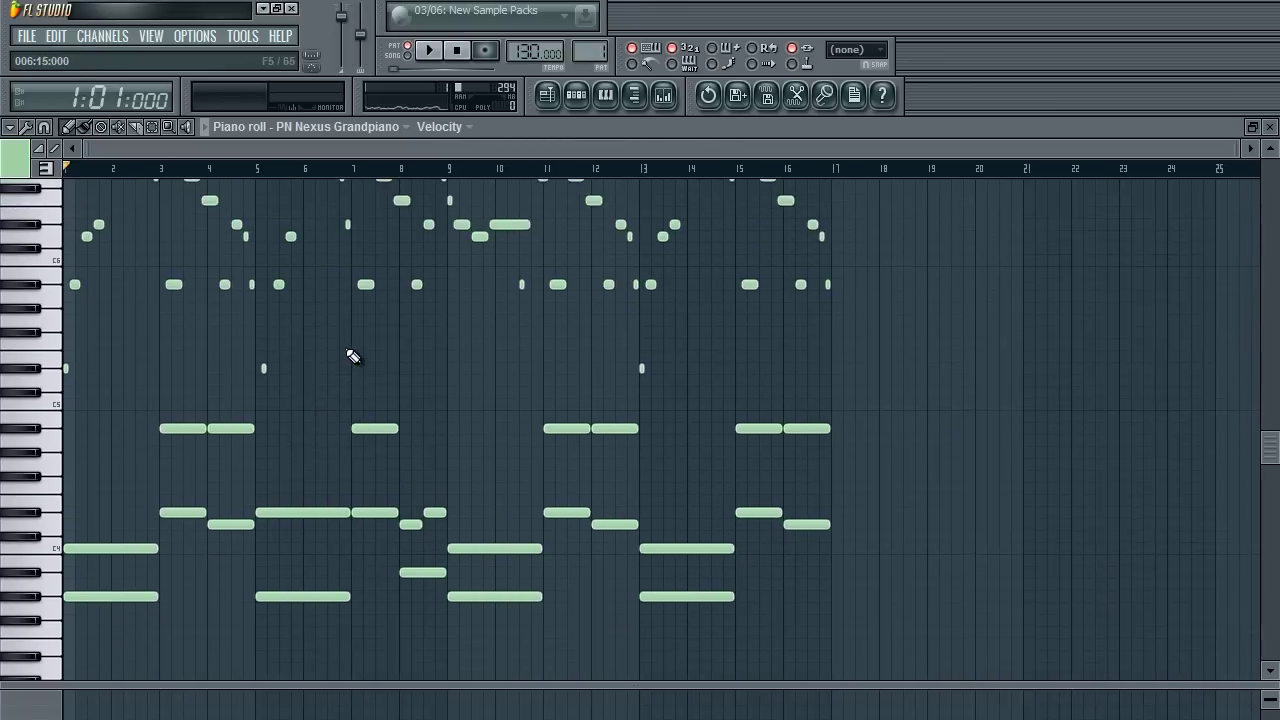
scroll(362, 400, up, 1)
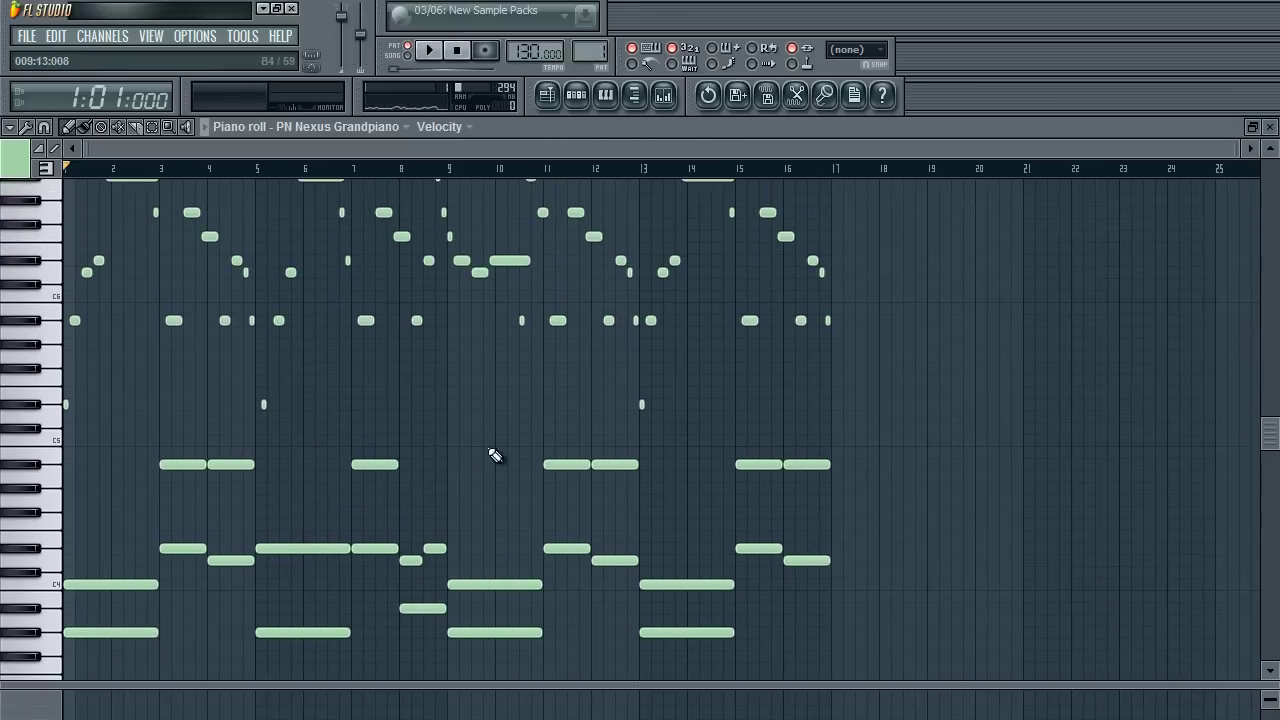
scroll(507, 381, up, 1)
scroll(400, 400, down, 2)
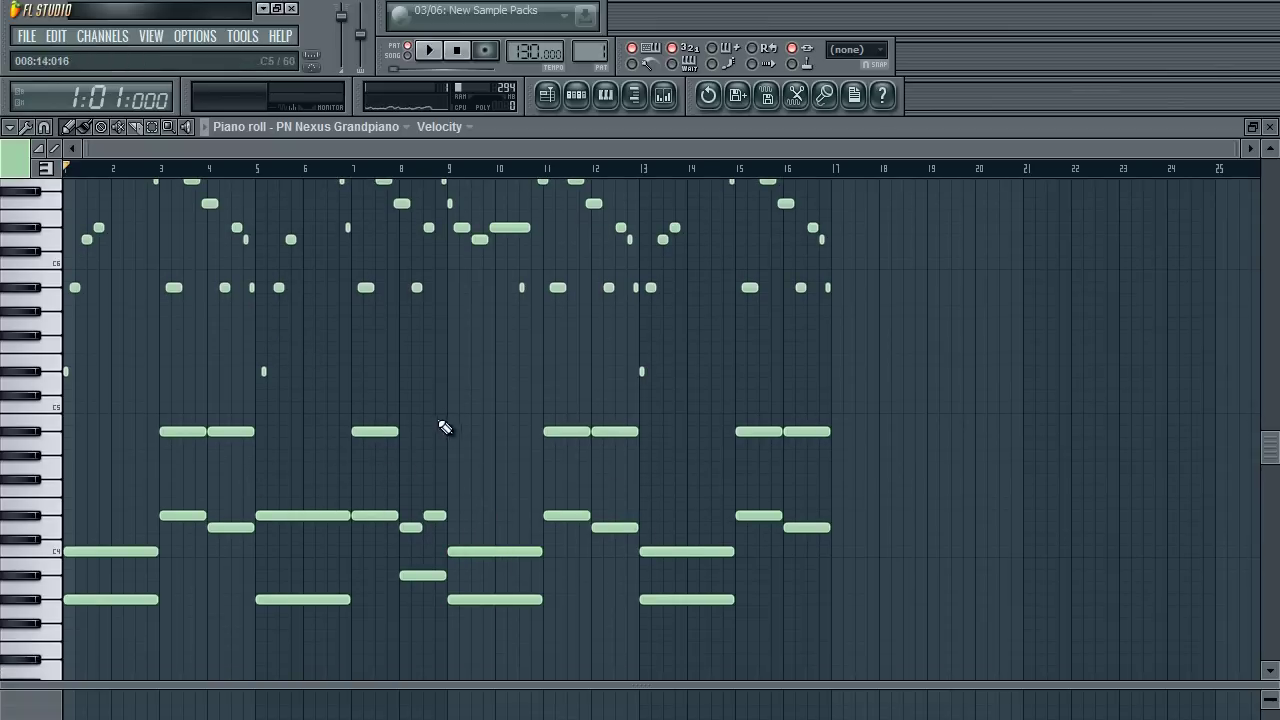
scroll(300, 390, up, 5)
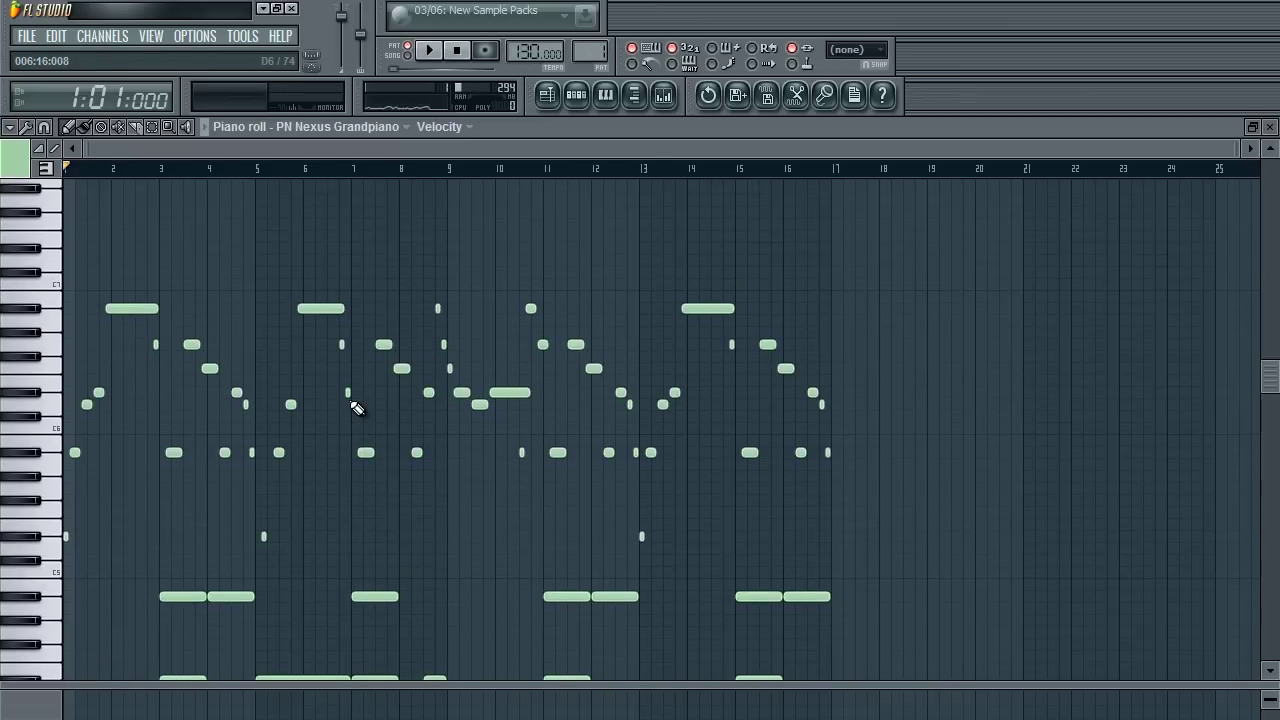
scroll(295, 370, down, 1)
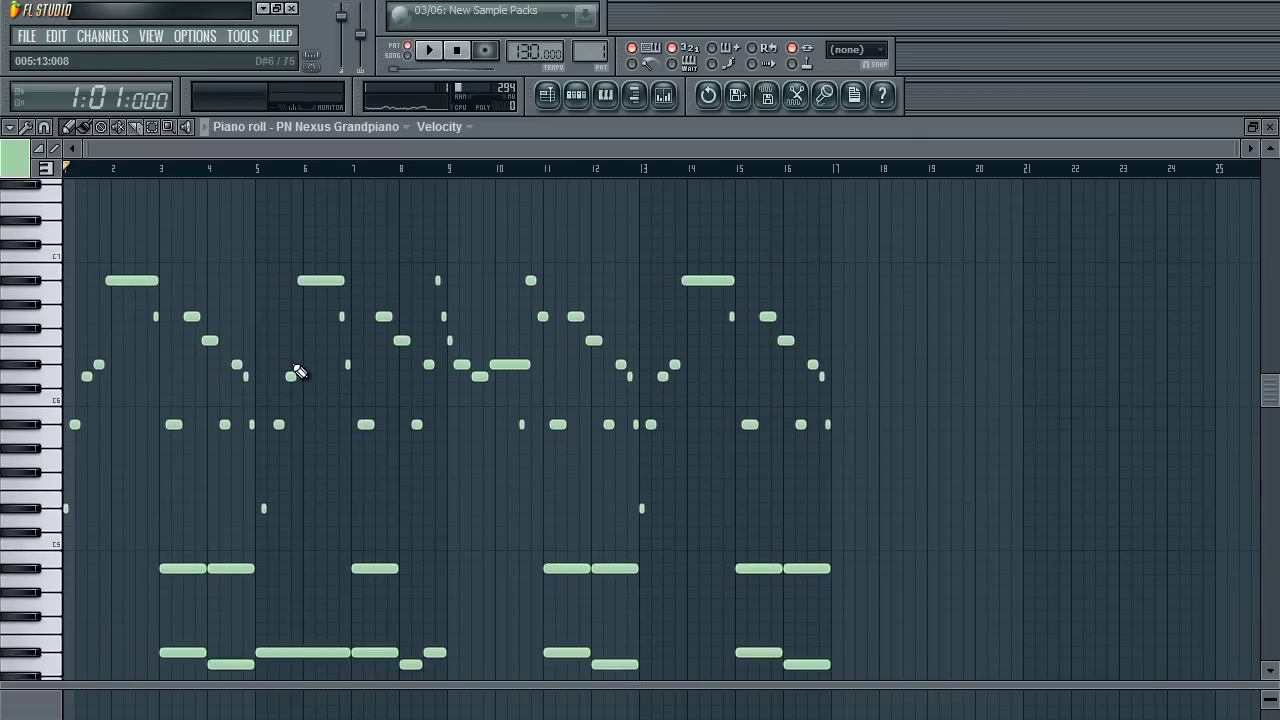
scroll(328, 367, up, 3)
Set playback to start at bar 8 and play the varied melody passage through bar 9.
drag(275, 150, 614, 220)
drag(562, 227, 366, 431)
ctrl+click(434, 432)
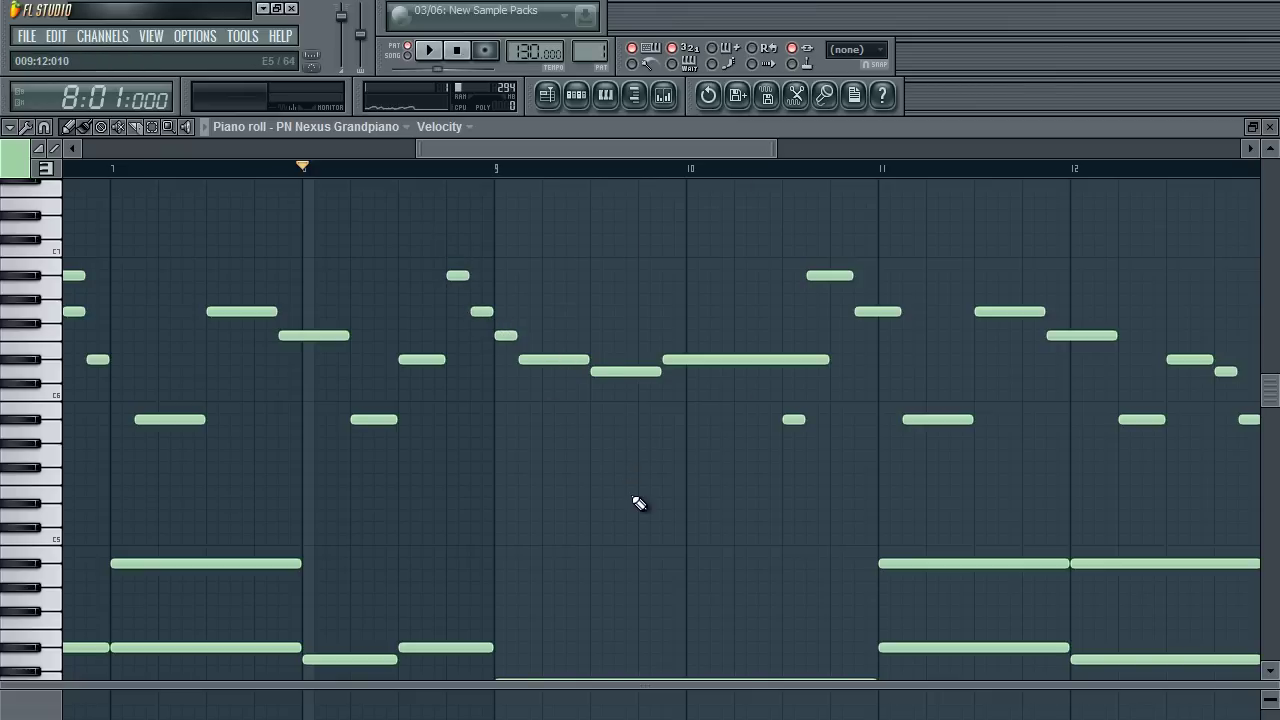
key(space)
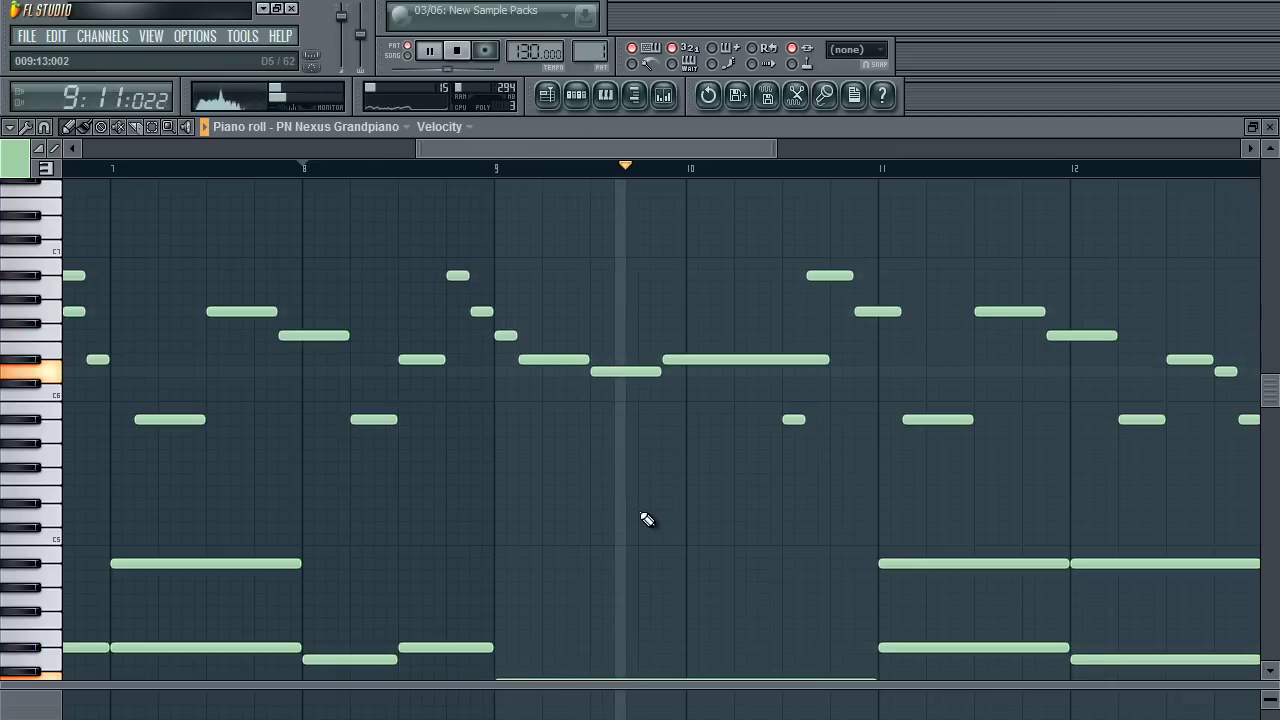
key(space)
Return playback to bar 1 and review the whole pattern's melody and chords.
drag(466, 150, 110, 160)
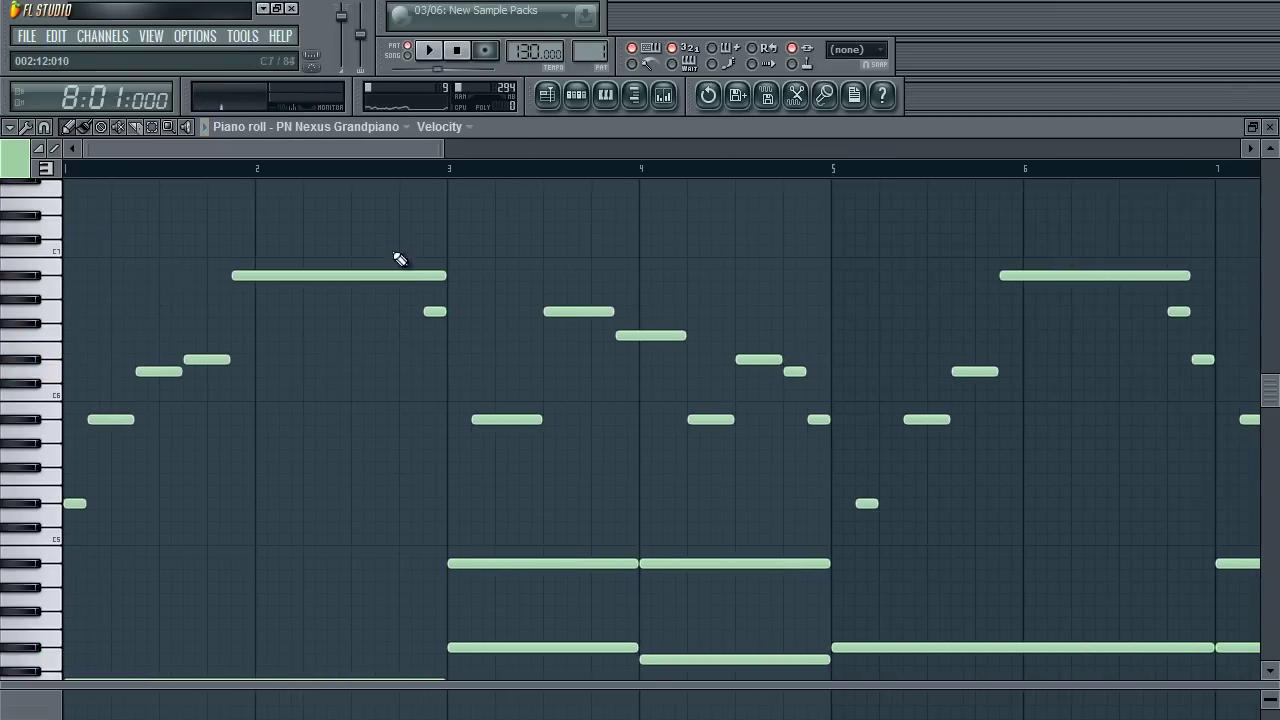
ctrl+scroll(474, 286, down, 5)
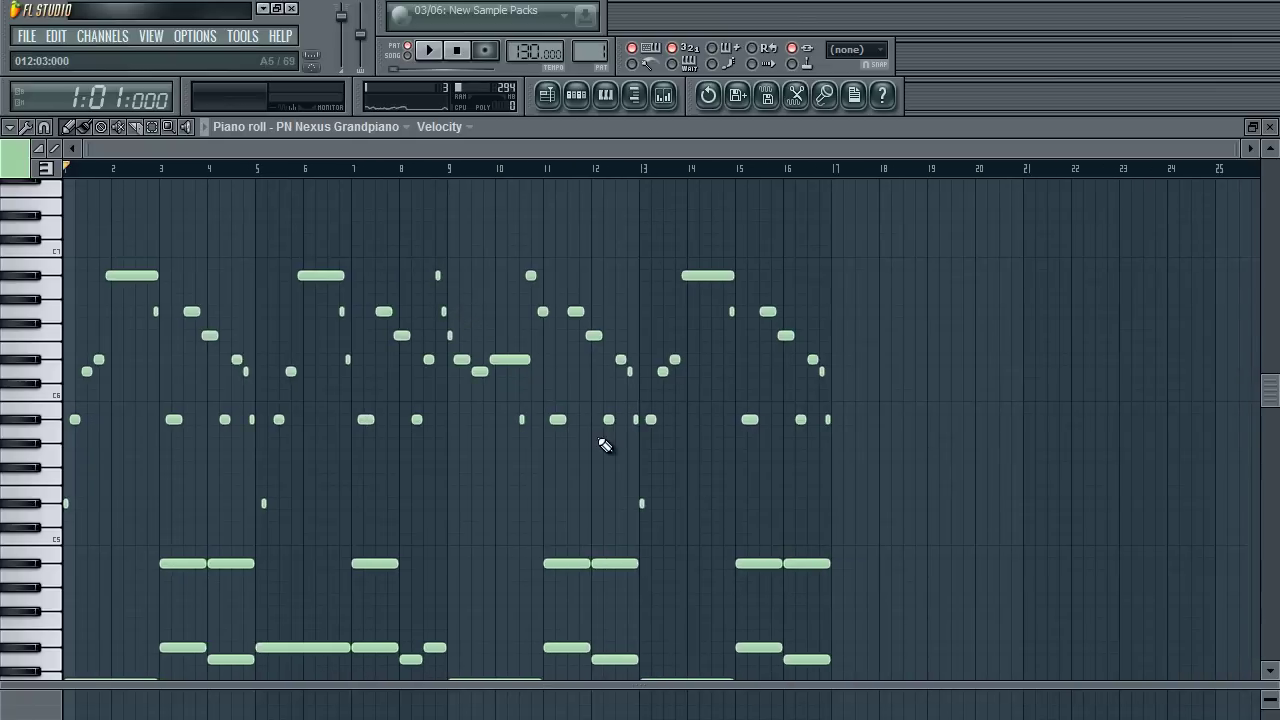
scroll(583, 443, down, 3)
scroll(586, 471, up, 8)
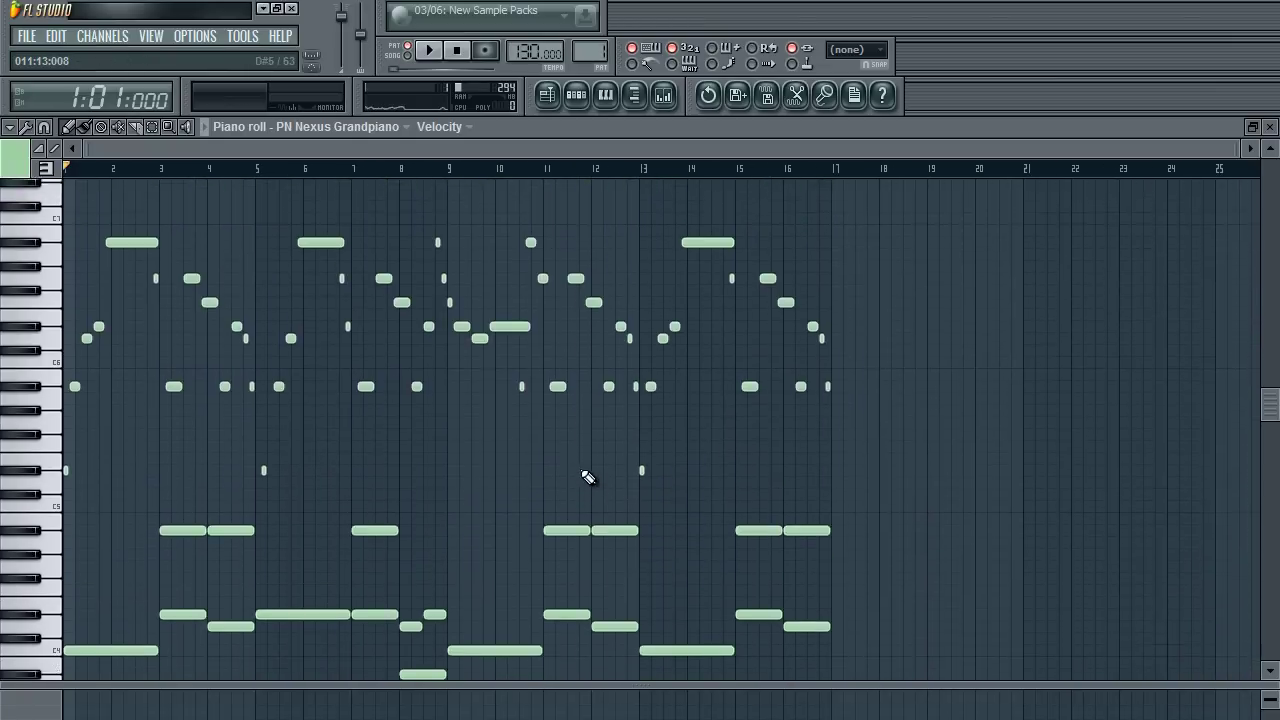
Examine the pattern's lower chord notes and the note velocities across all sixteen bars.
scroll(520, 423, down, 7)
scroll(445, 437, down, 3)
scroll(443, 520, up, 2)
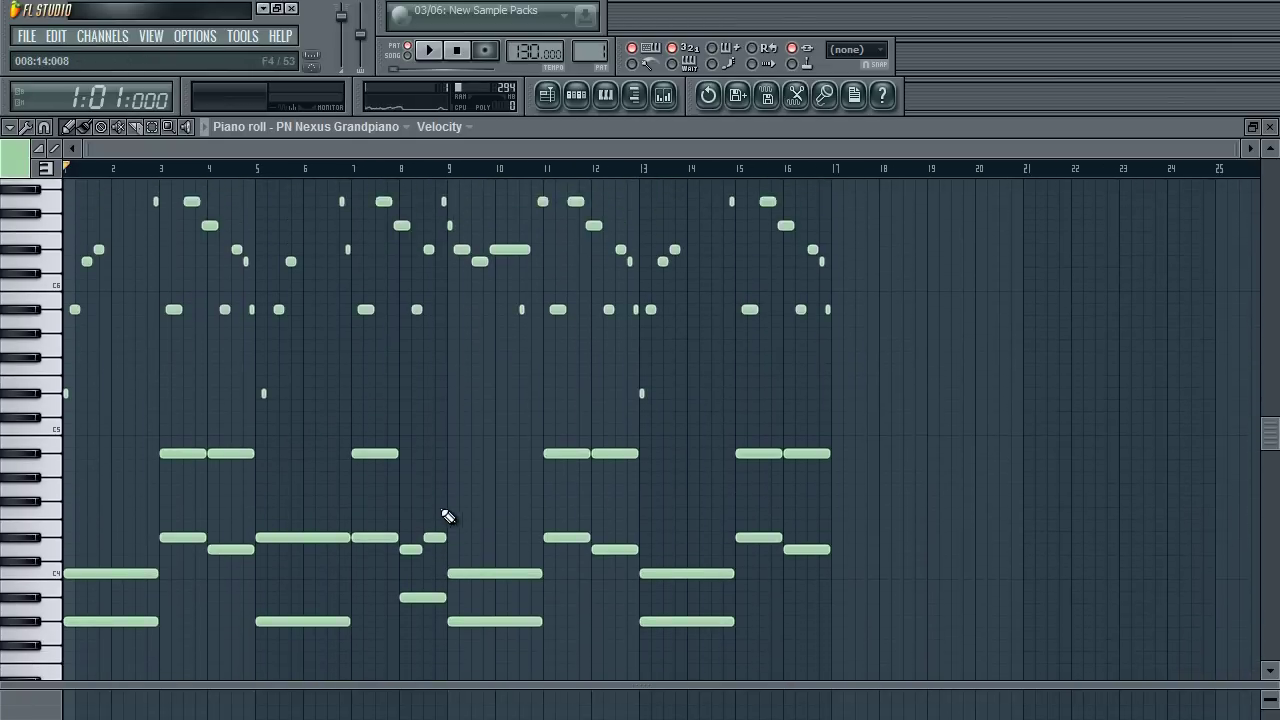
click(577, 96)
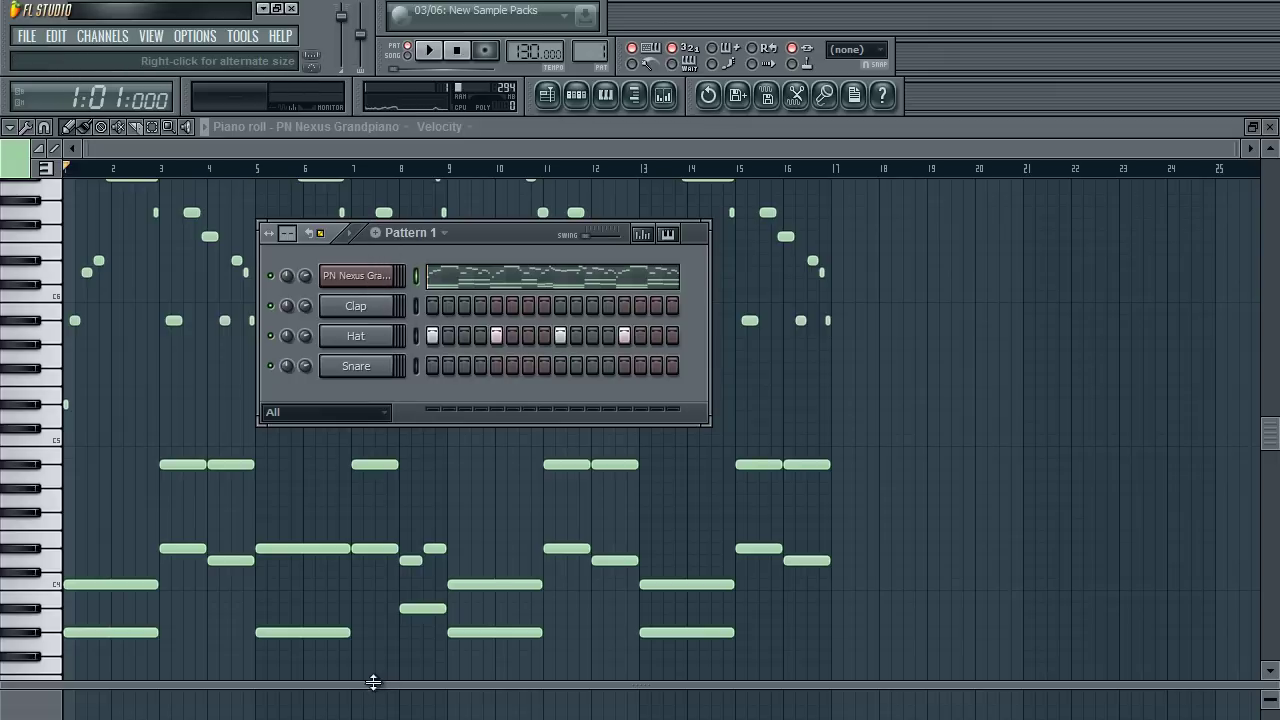
drag(373, 682, 330, 232)
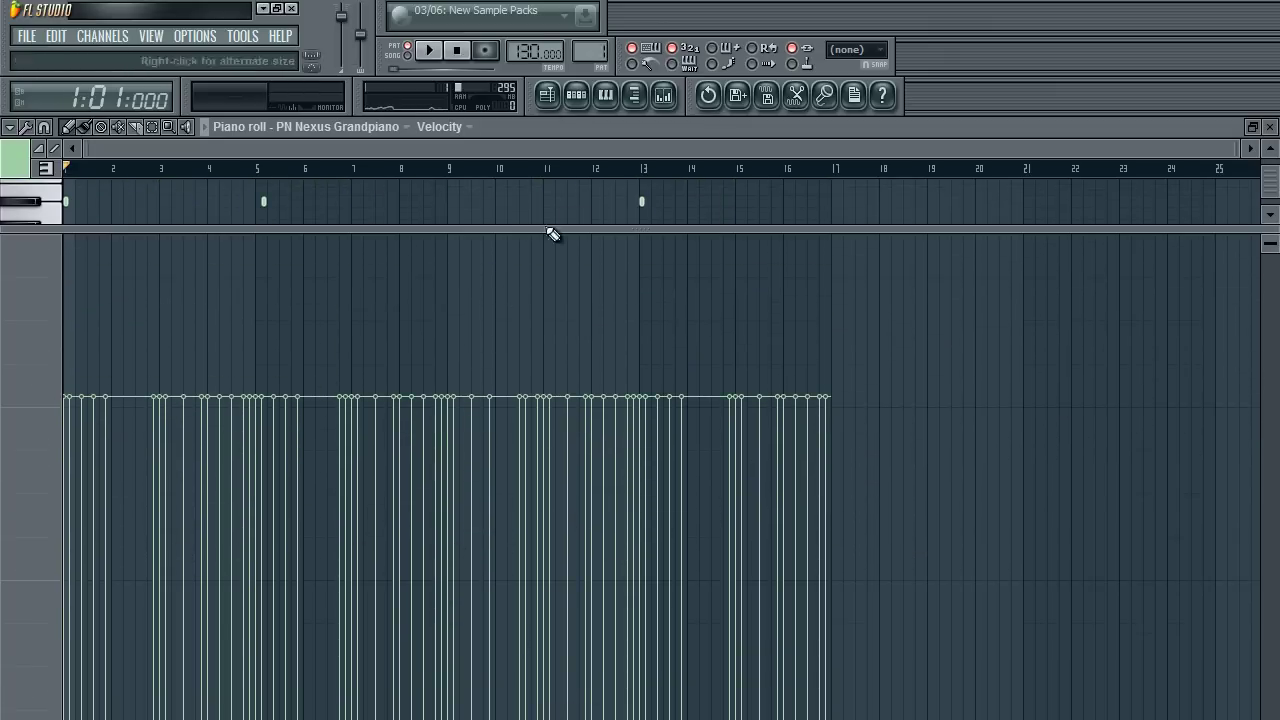
click(664, 100)
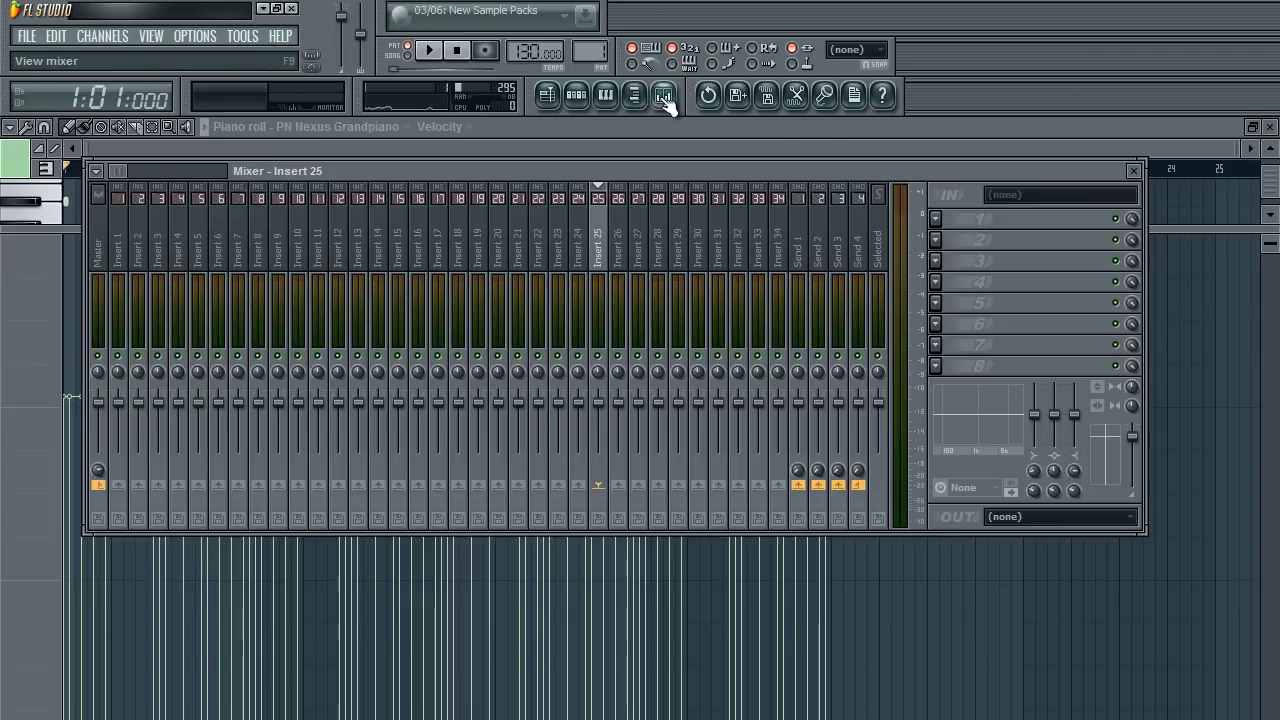
click(664, 100)
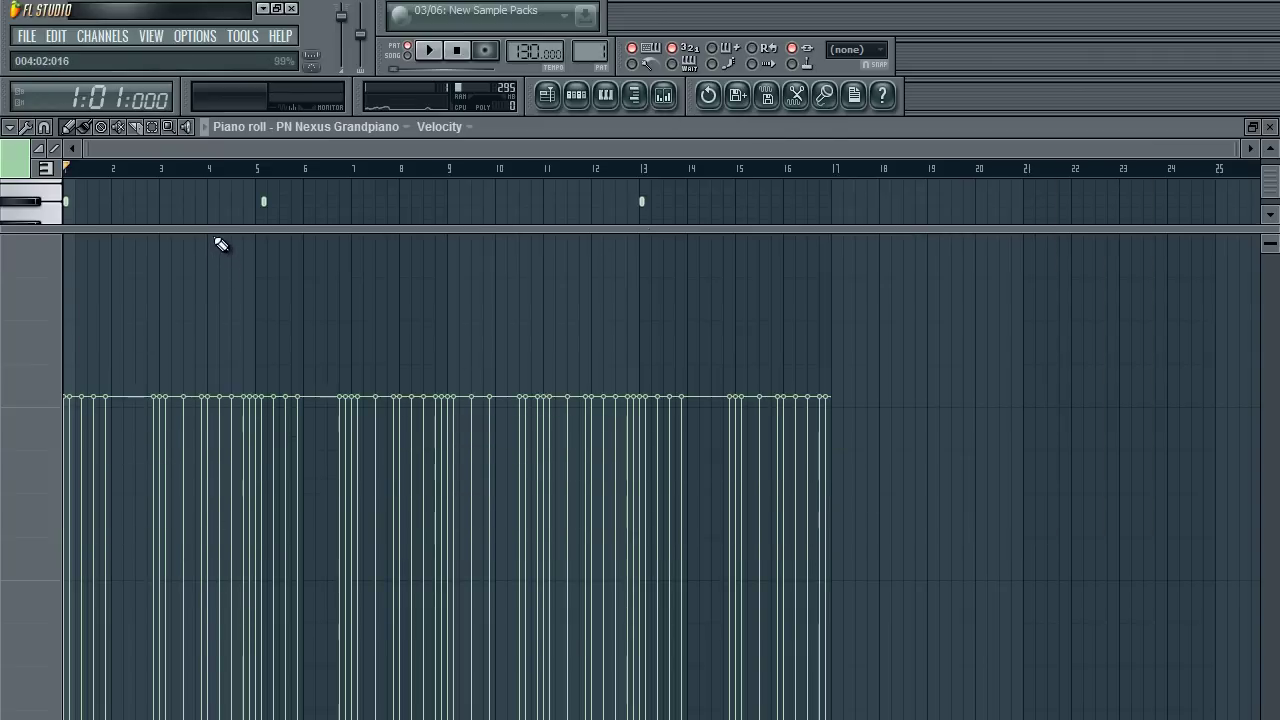
drag(211, 249, 184, 660)
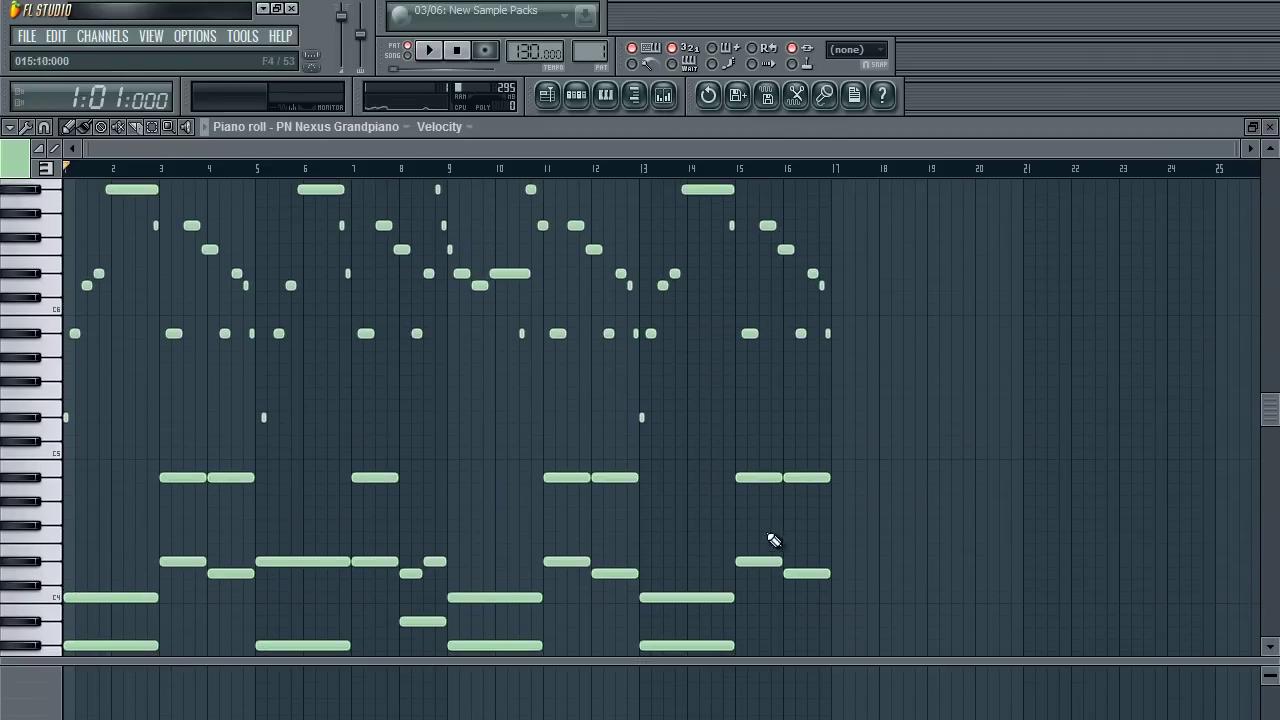
Lower the velocities of all chord notes to slightly uneven levels of about 35 to 40%, play the result, and deselect the chords.
scroll(840, 470, down, 5)
drag(881, 287, 10, 540)
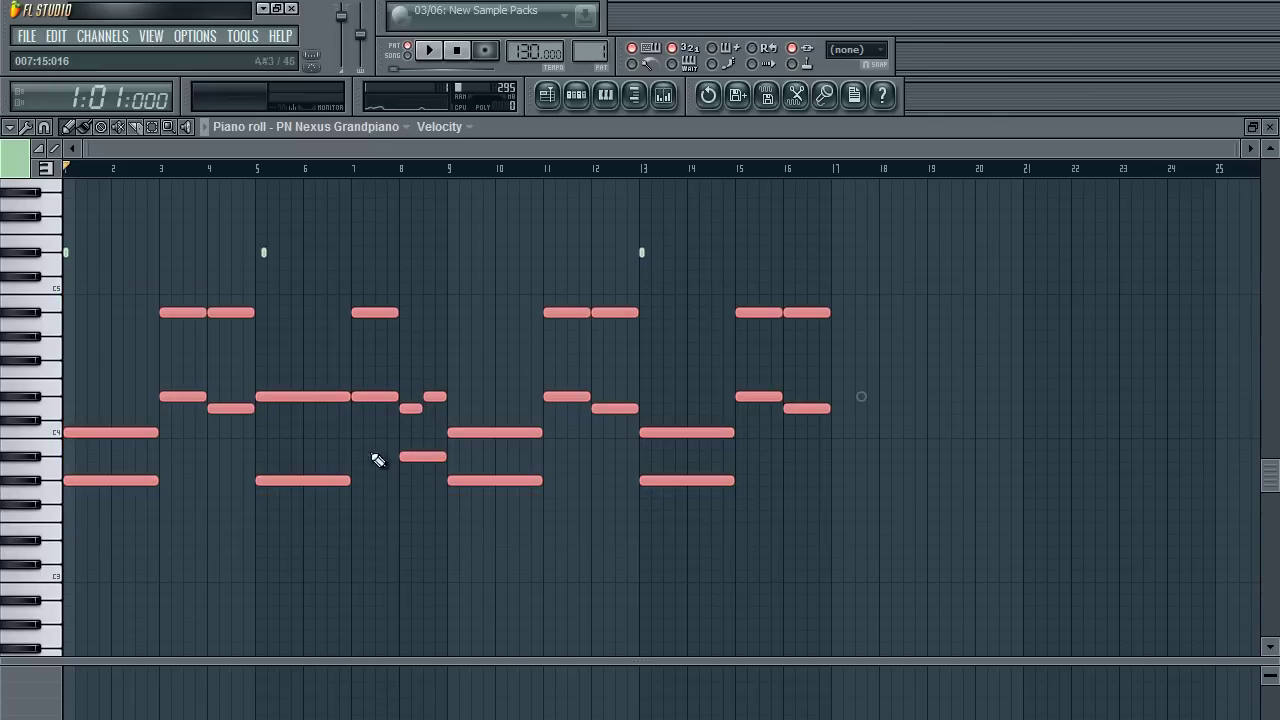
drag(168, 661, 181, 352)
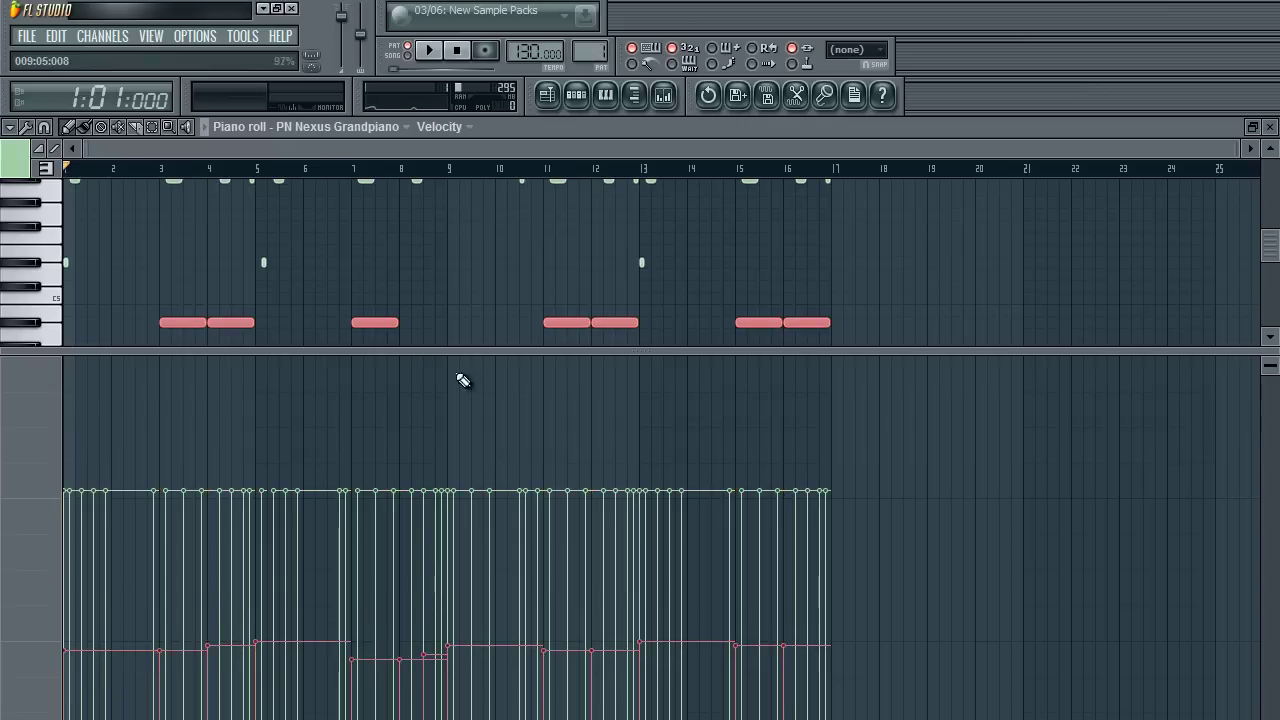
drag(367, 352, 360, 185)
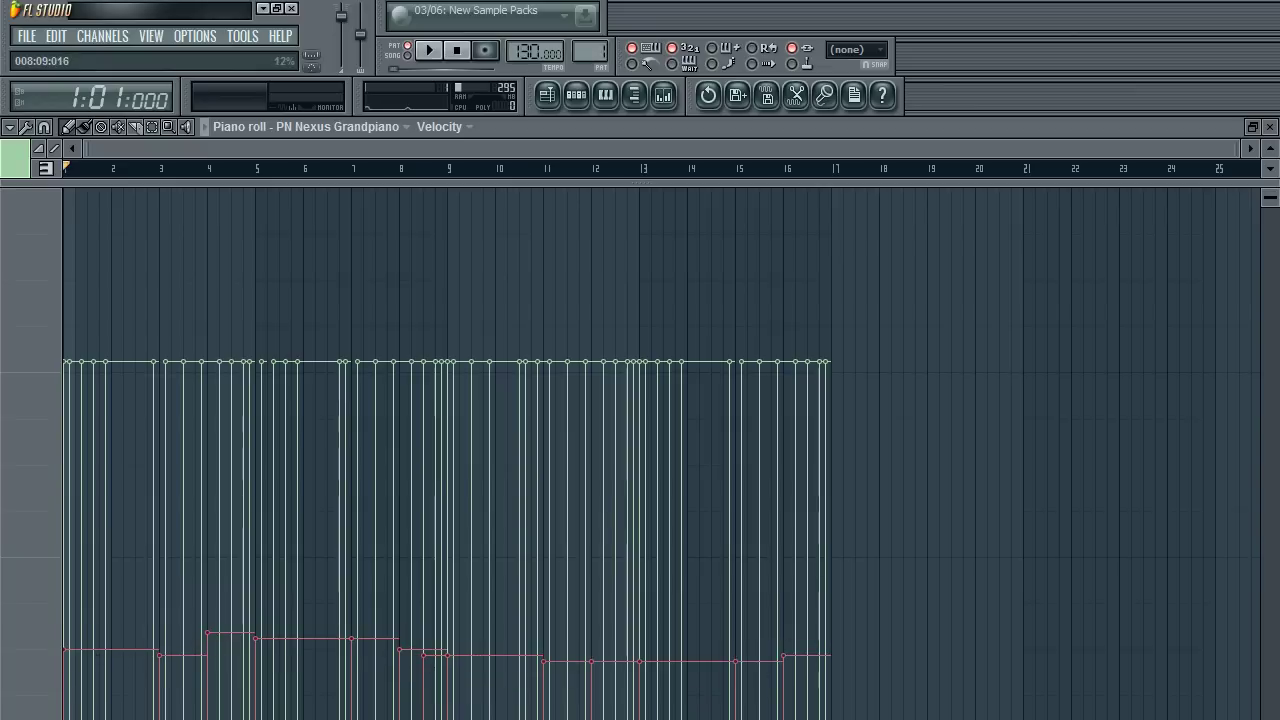
drag(424, 238, 357, 698)
scroll(377, 690, down, 3)
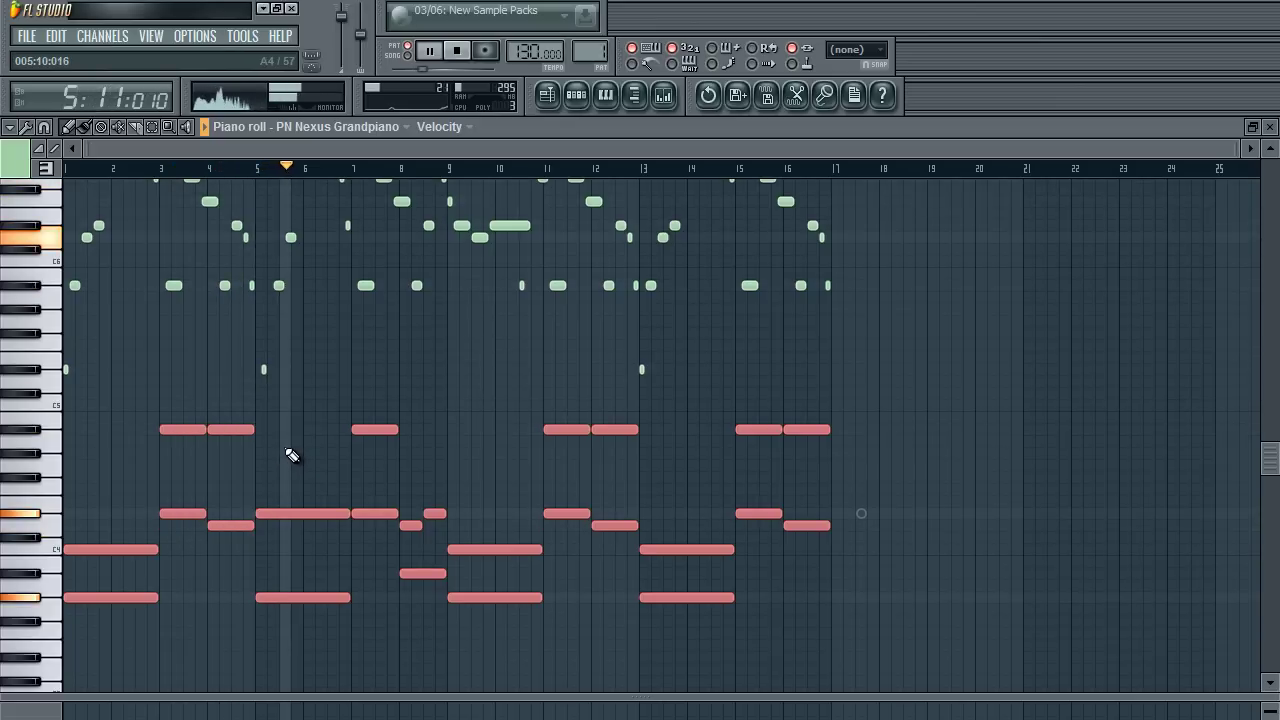
key(space)
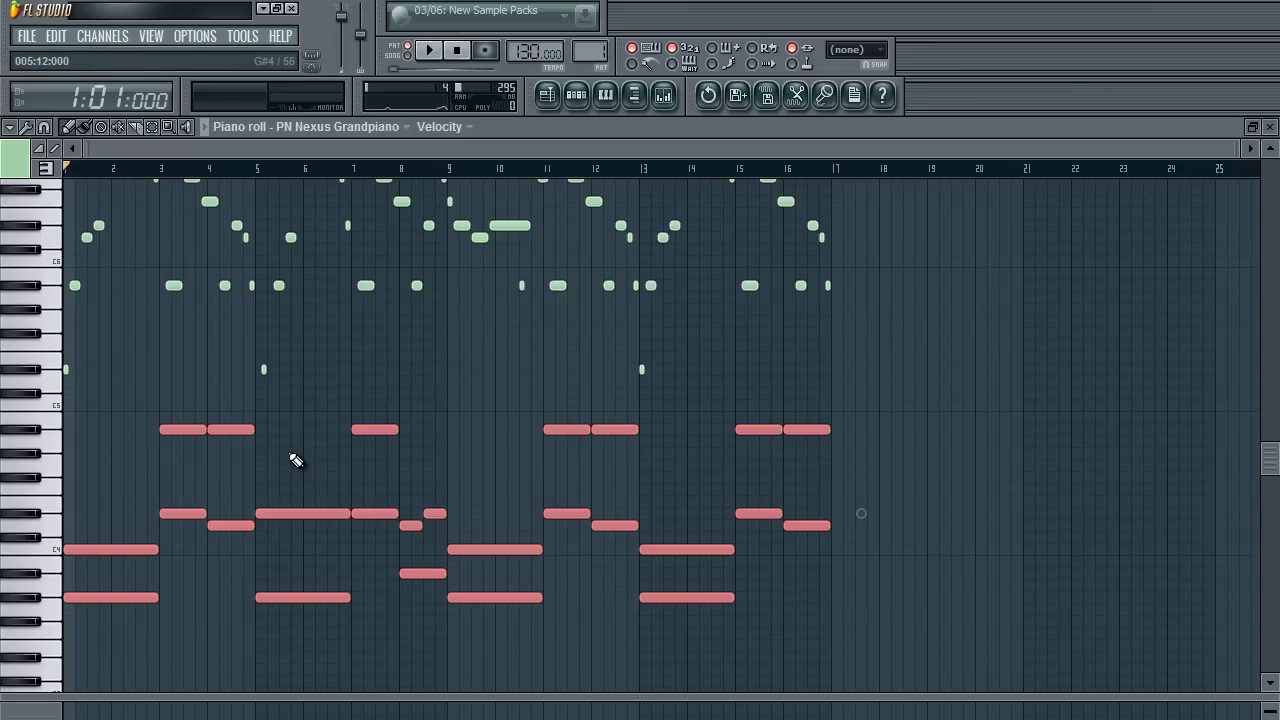
ctrl+click(294, 440)
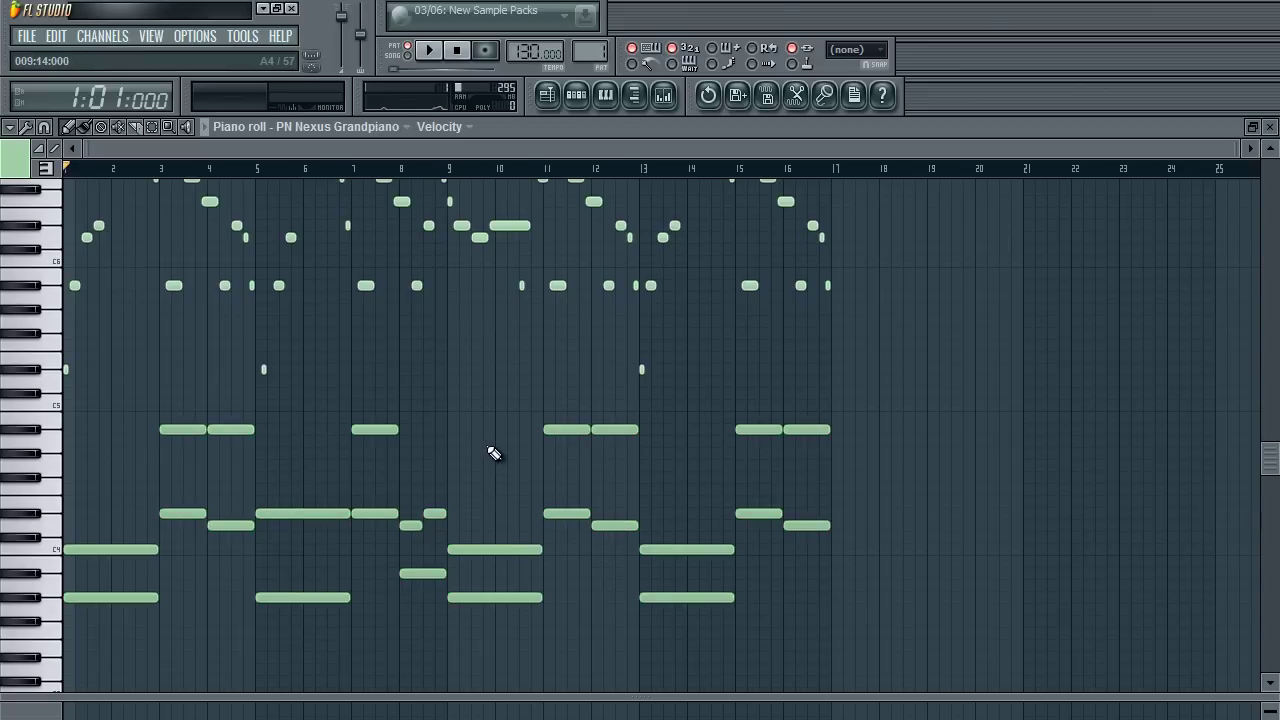
Select all melody notes and smooth their velocities to around 75% with small variations, keeping the first notes of bar 1 softer.
scroll(538, 498, up, 4)
drag(840, 263, 90, 515)
drag(163, 698, 136, 347)
mouse_move(153, 563)
mouse_down()
mouse_move(238, 620)
mouse_move(244, 476)
mouse_move(33, 621)
mouse_up()
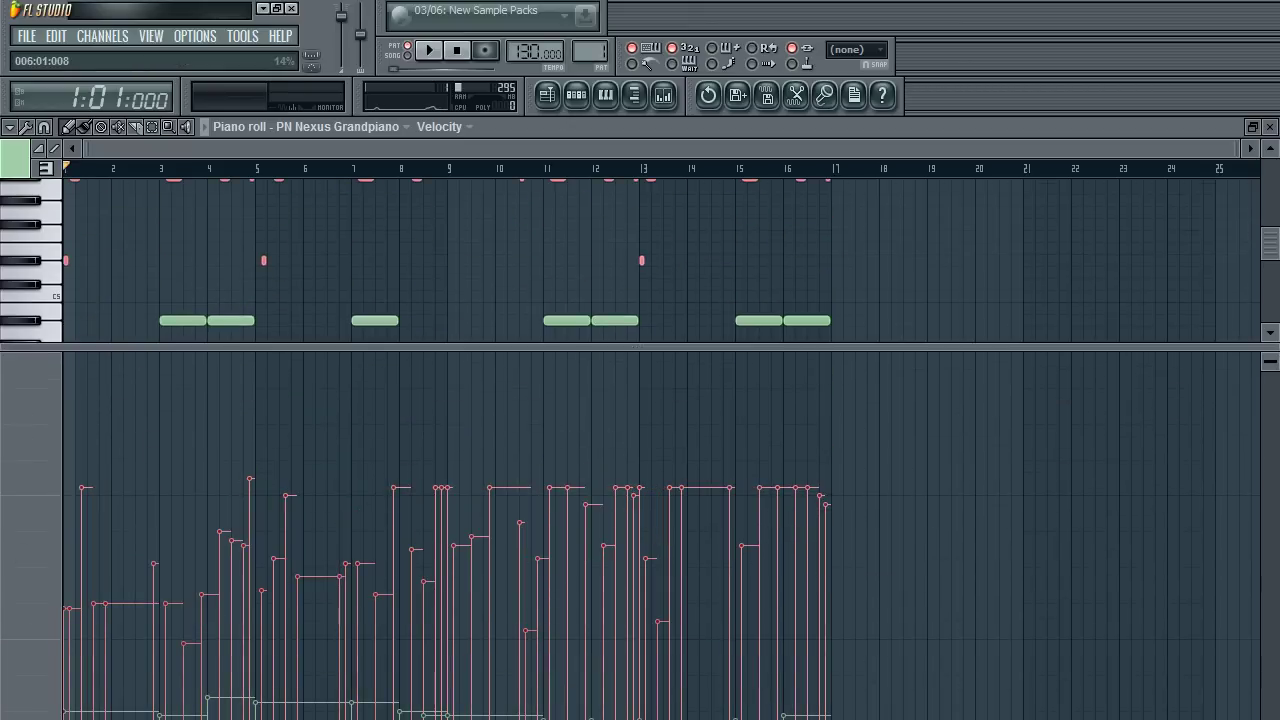
mouse_move(78, 503)
mouse_down()
mouse_move(760, 509)
mouse_move(549, 495)
mouse_up()
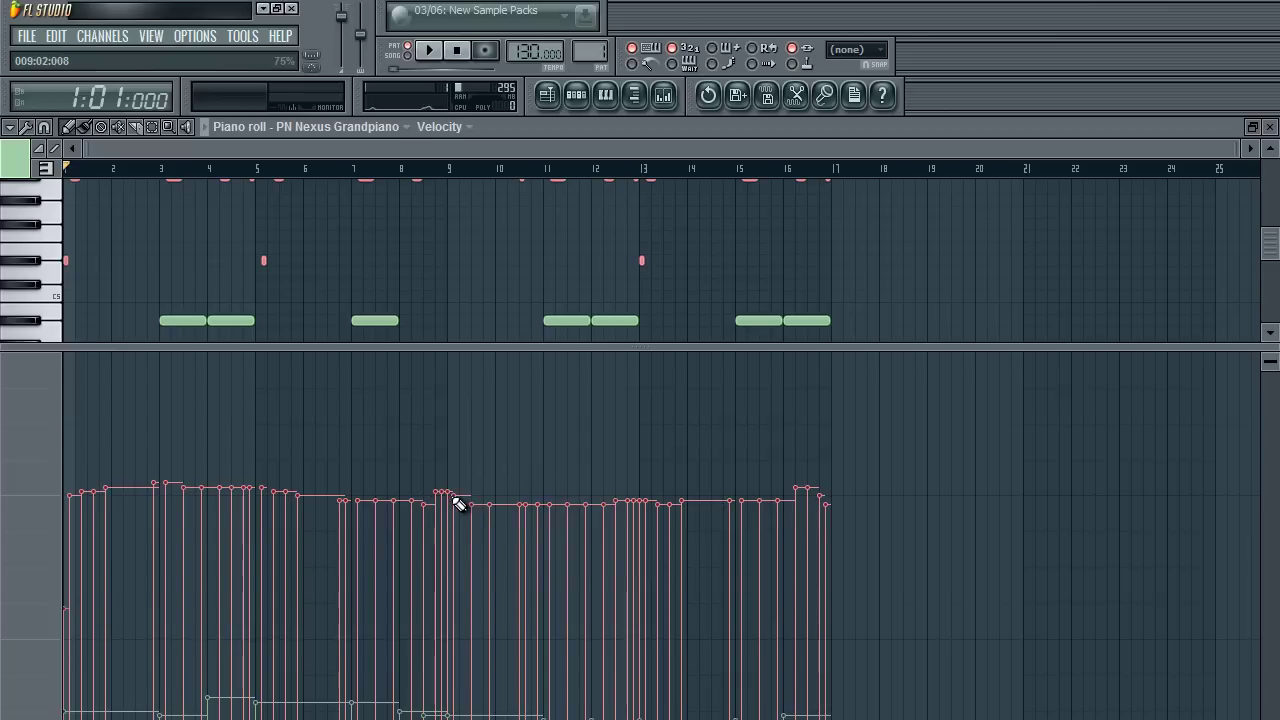
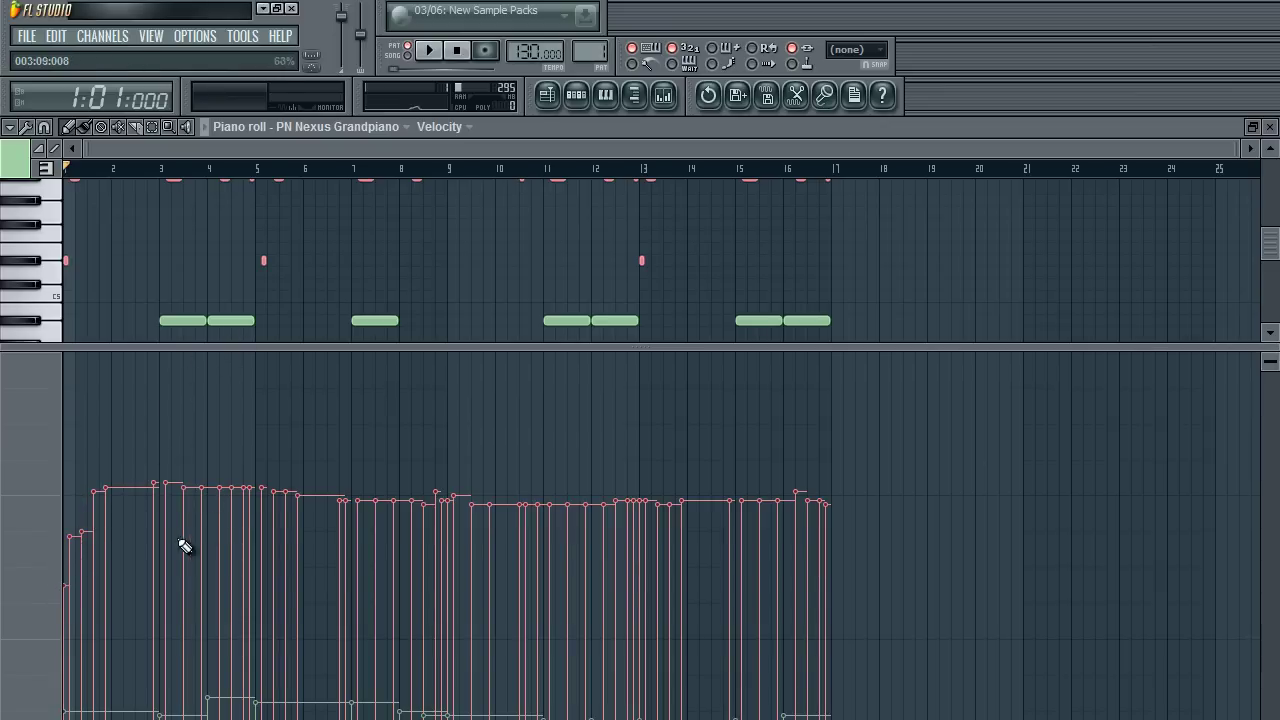
Try a rising velocity ramp over the five melody notes of bar 1 and play the opening.
key(space)
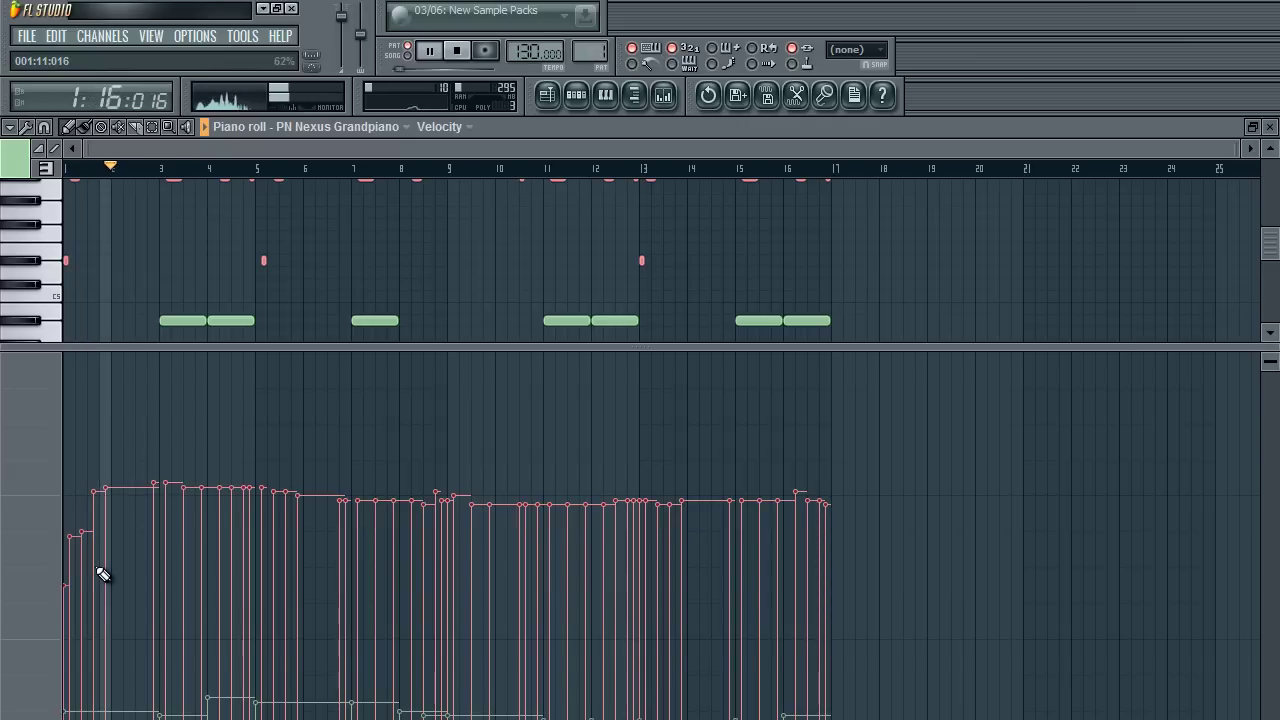
key(space)
key(space)
key(space)
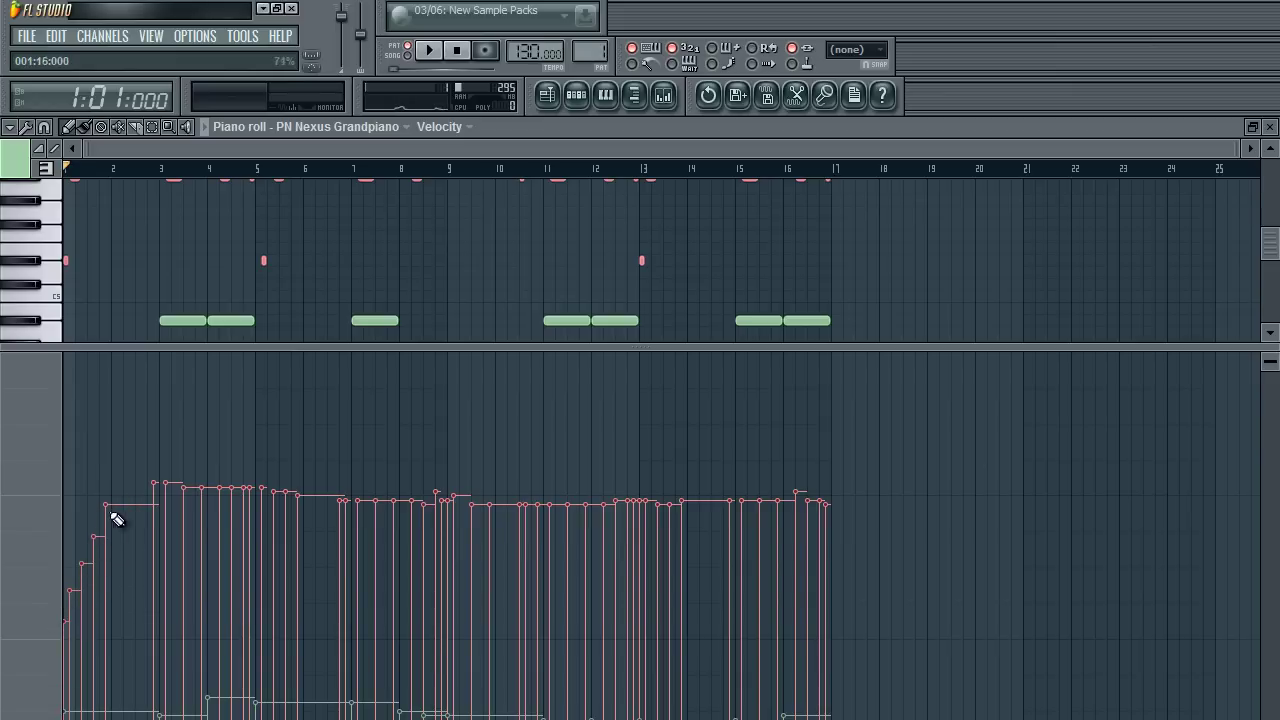
Reshape bar 1's melody velocities to fall from the second note onward, set the first note to about 57%, and play the opening.
drag(74, 512, 79, 510)
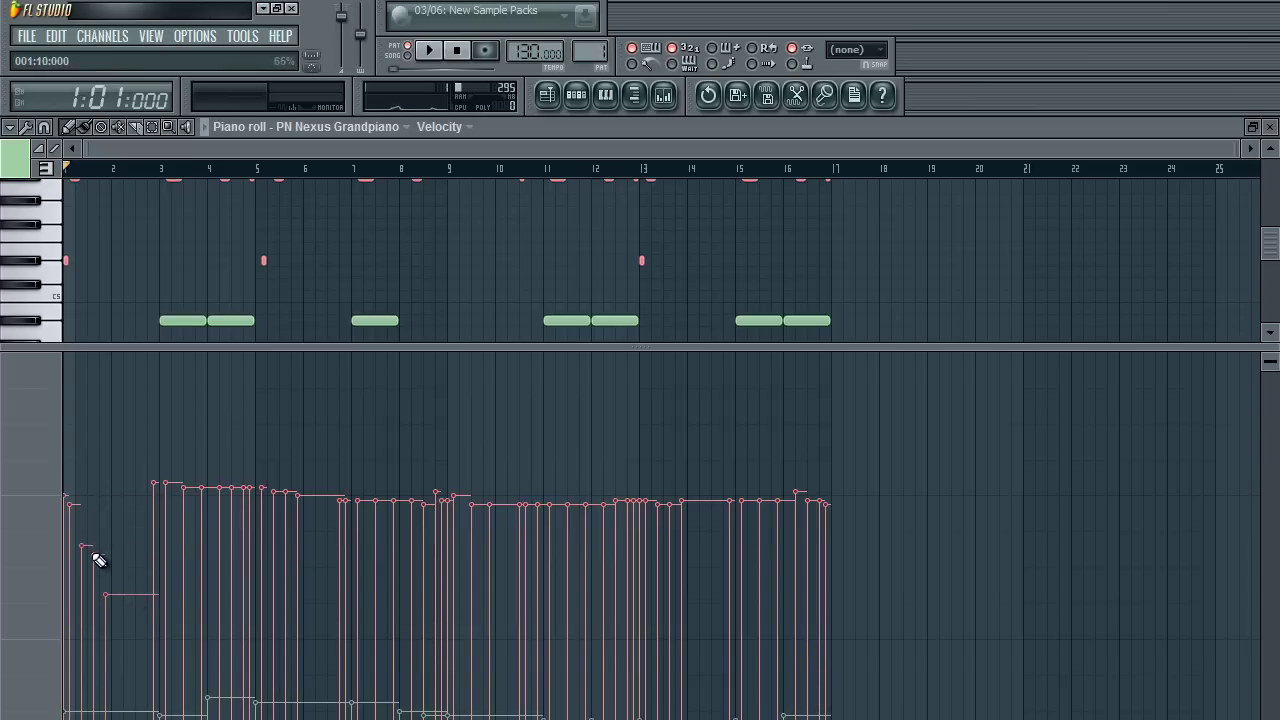
key(space)
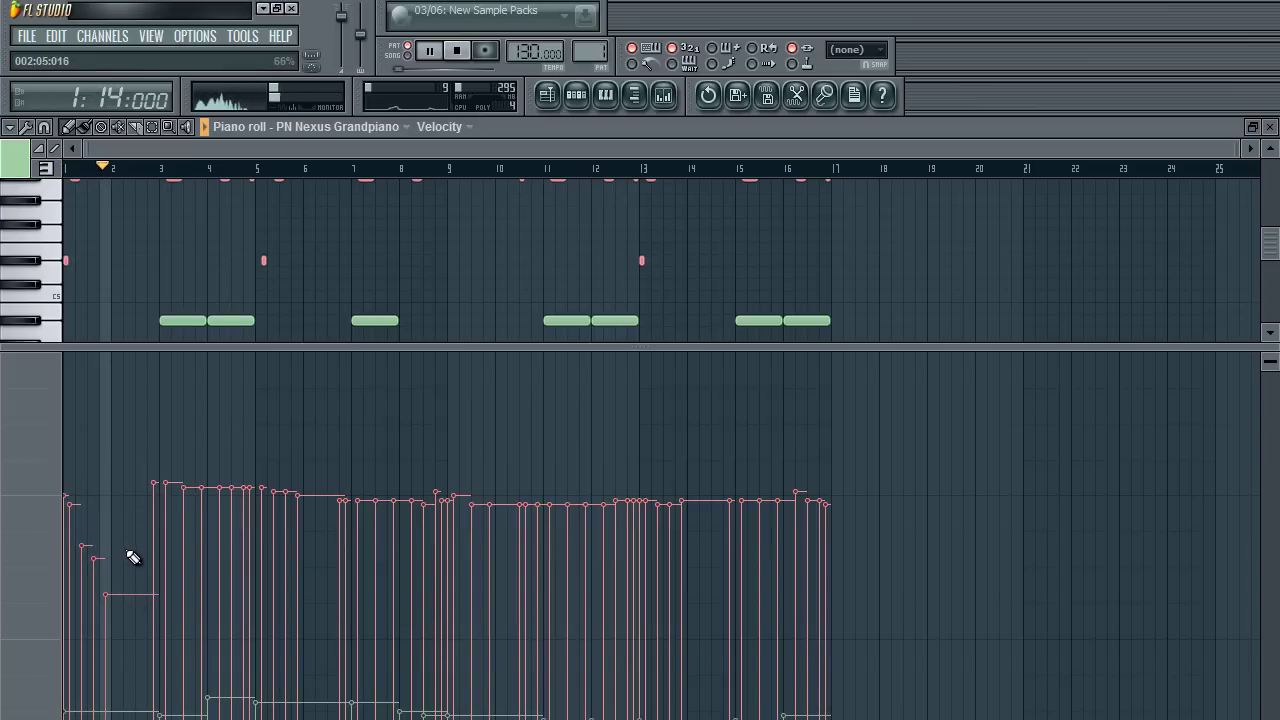
key(space)
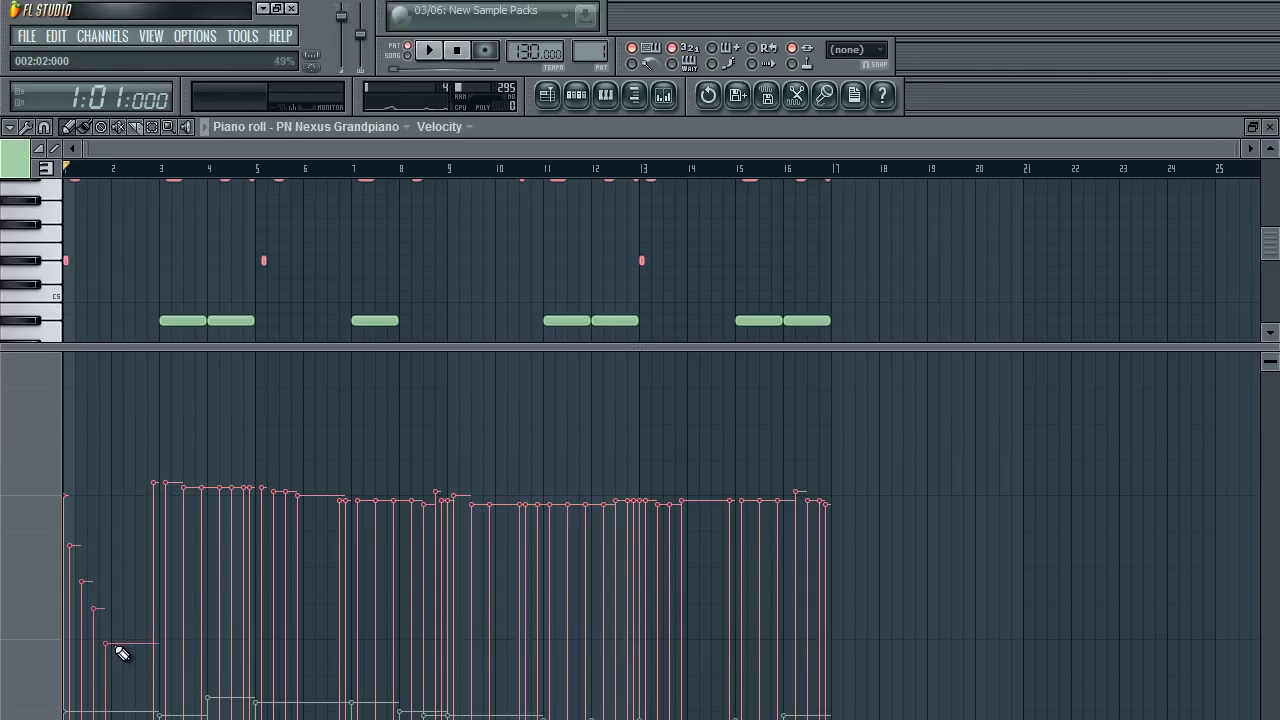
key(space)
key(space)
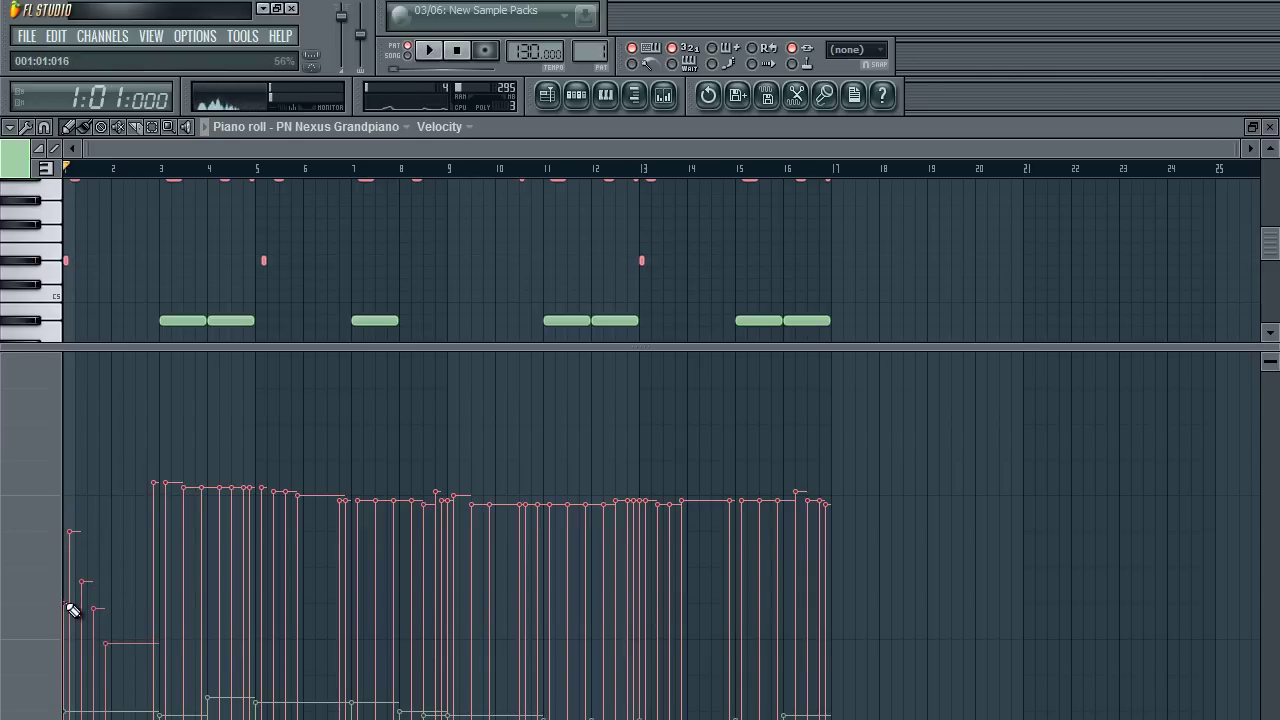
key(space)
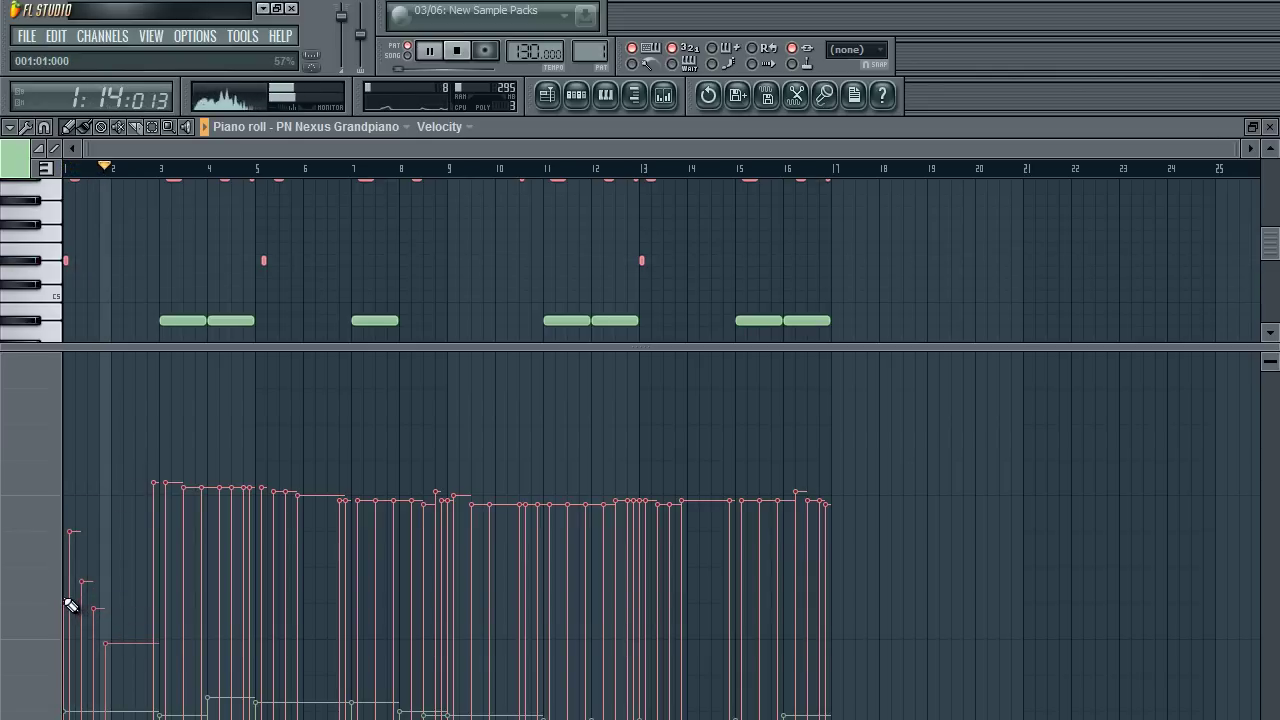
Lower bar 1's second, fourth and fifth melody notes to velocities of about 63%, 47% and 39%, playing the opening to check.
mouse_move(105, 645)
mouse_down()
mouse_move(108, 707)
mouse_move(98, 658)
mouse_up()
click(108, 702)
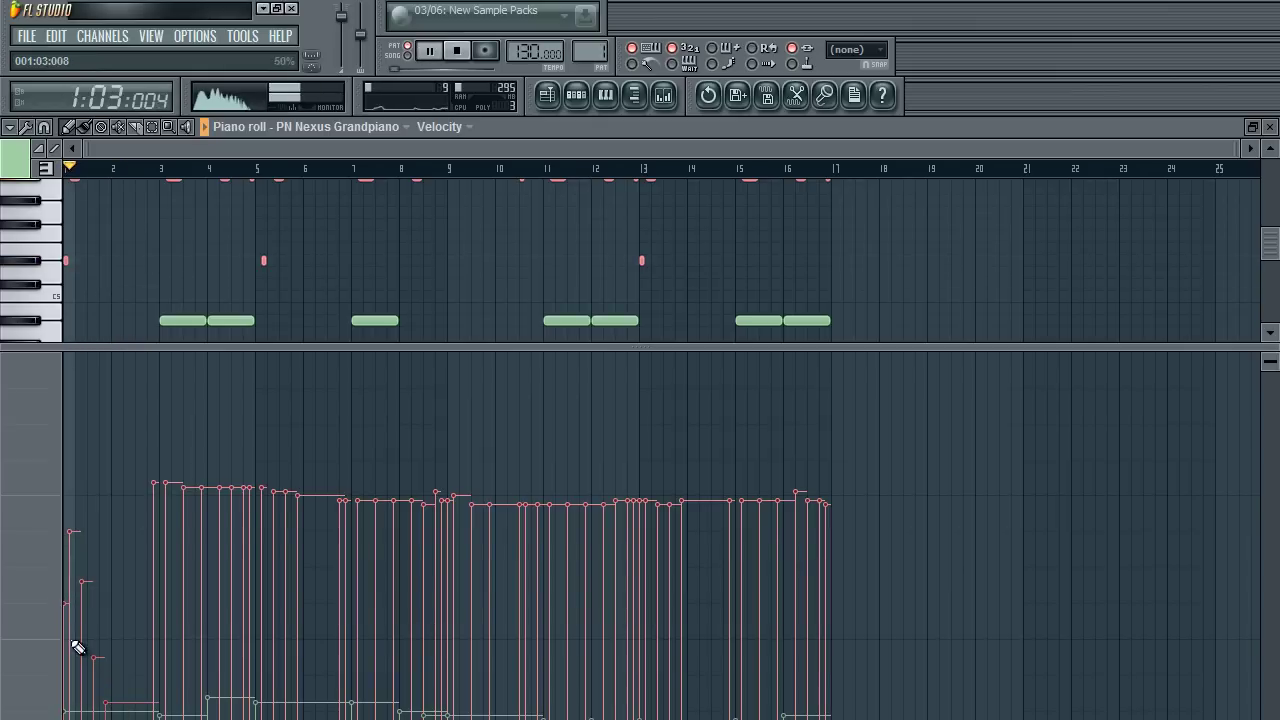
key(space)
click(70, 564)
key(space)
key(space)
Set the opening melody note's velocity to about 52% and match the long G6 ending bar 1 to its chord's velocity.
click(65, 644)
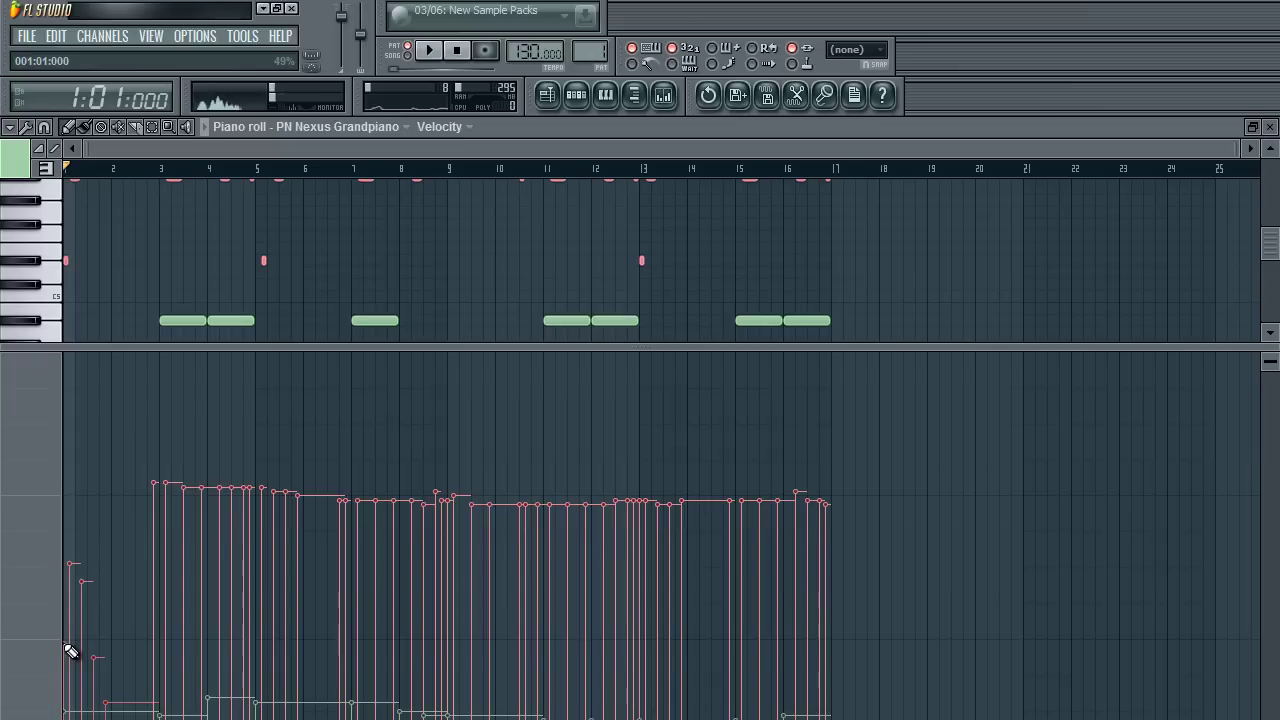
key(space)
key(space)
click(65, 627)
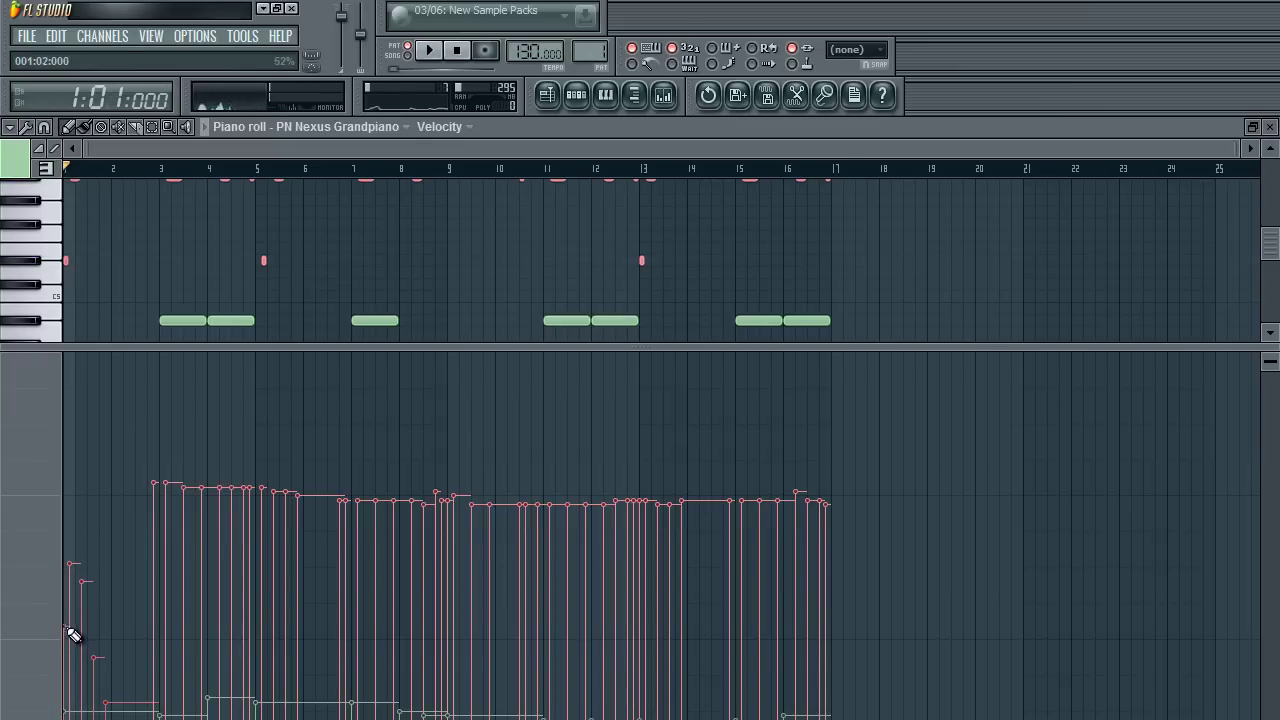
key(space)
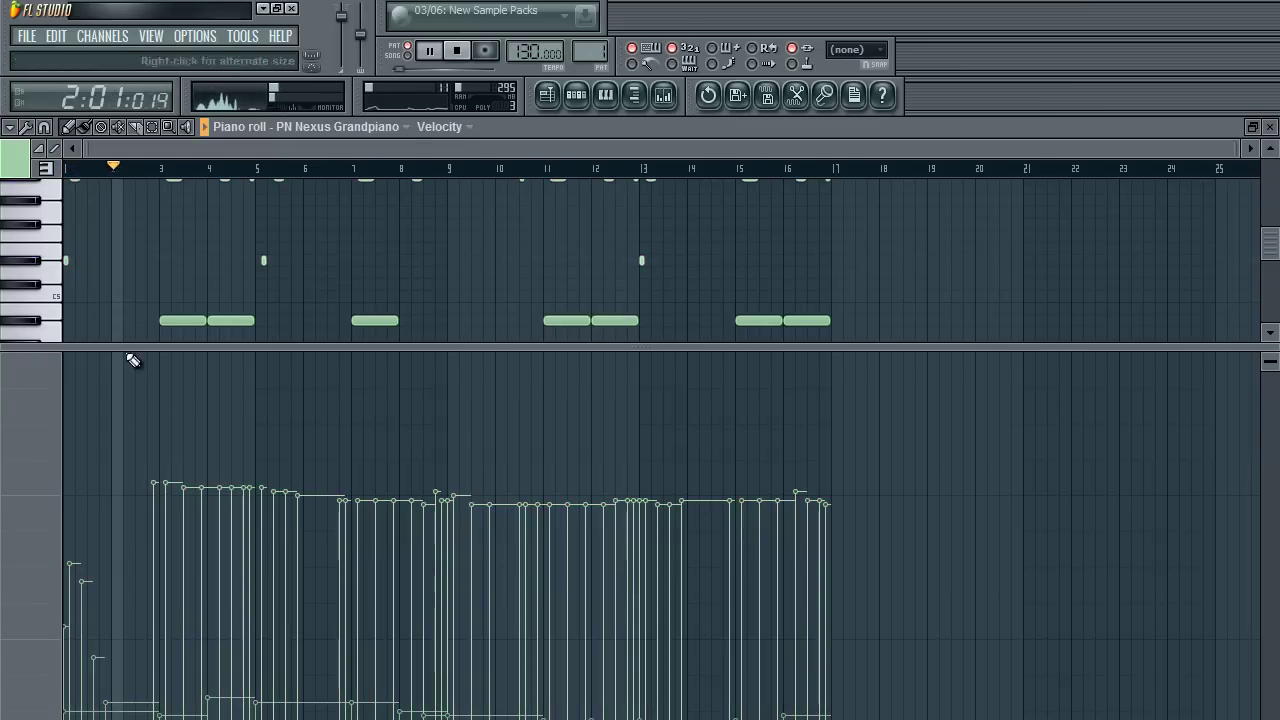
key(space)
key(space)
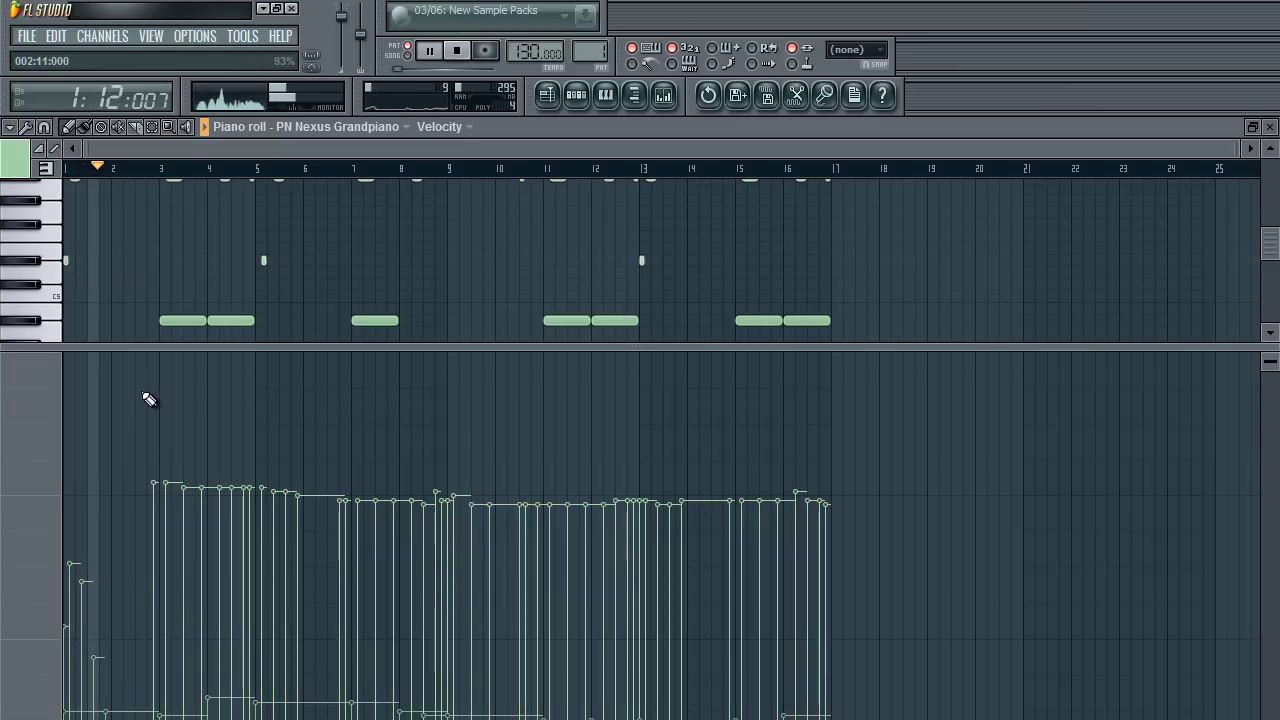
Select every melody note above the chords across all sixteen bars.
scroll(300, 280, up, 3)
key(space)
drag(391, 350, 367, 625)
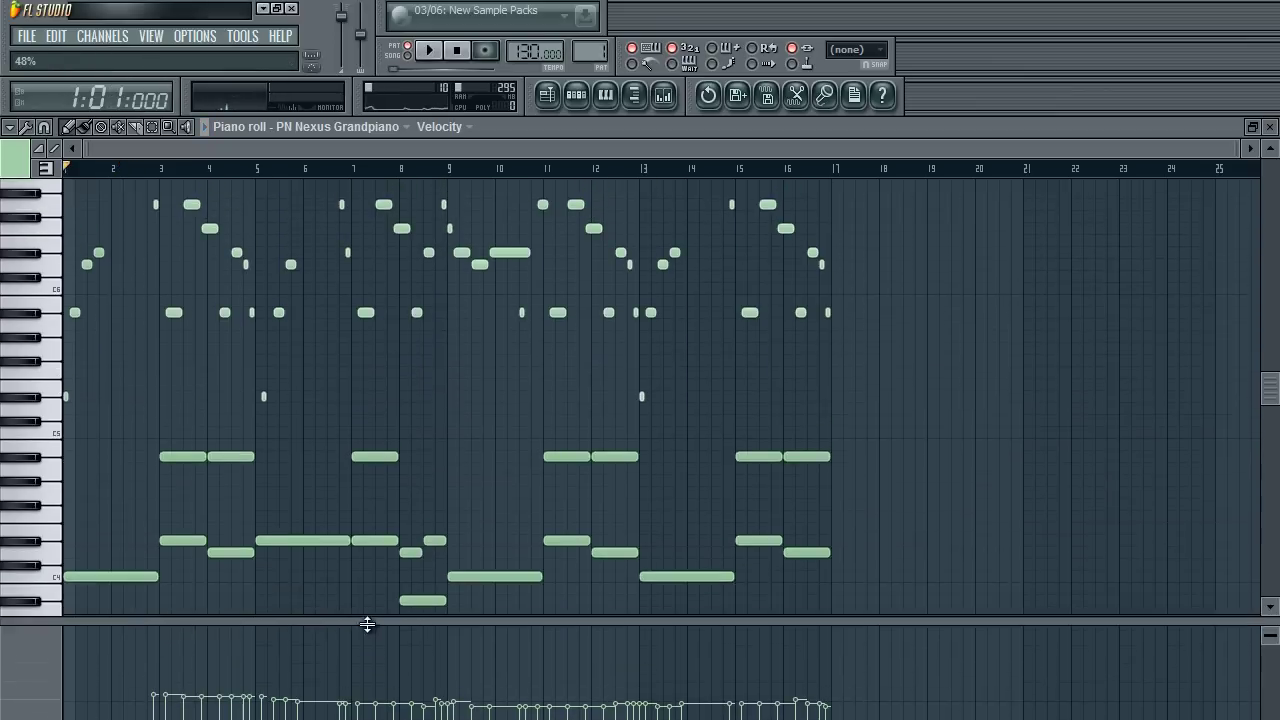
drag(921, 364, 3, 90)
drag(1051, 593, 8, 320)
drag(880, 560, 12, 288)
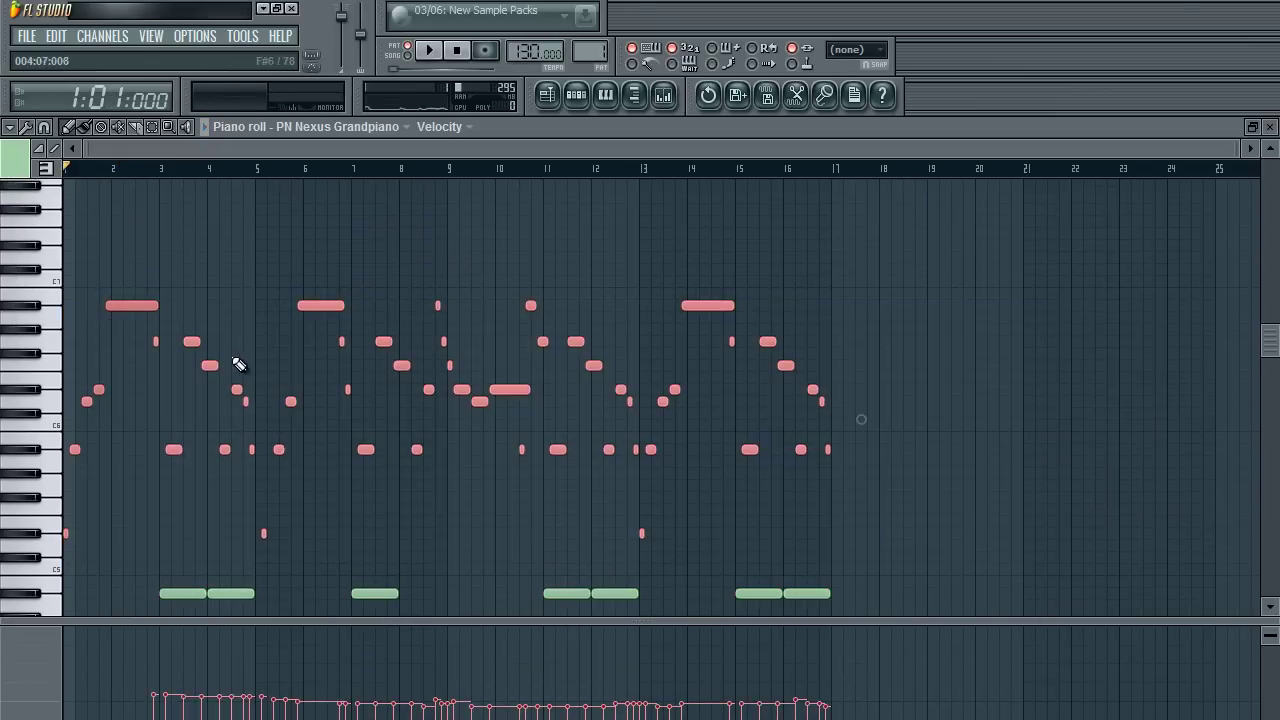
Lower the velocity of the short melody note at the end of bar 2 to about 30%, playing the opening to check.
key(space)
drag(243, 618, 226, 300)
key(space)
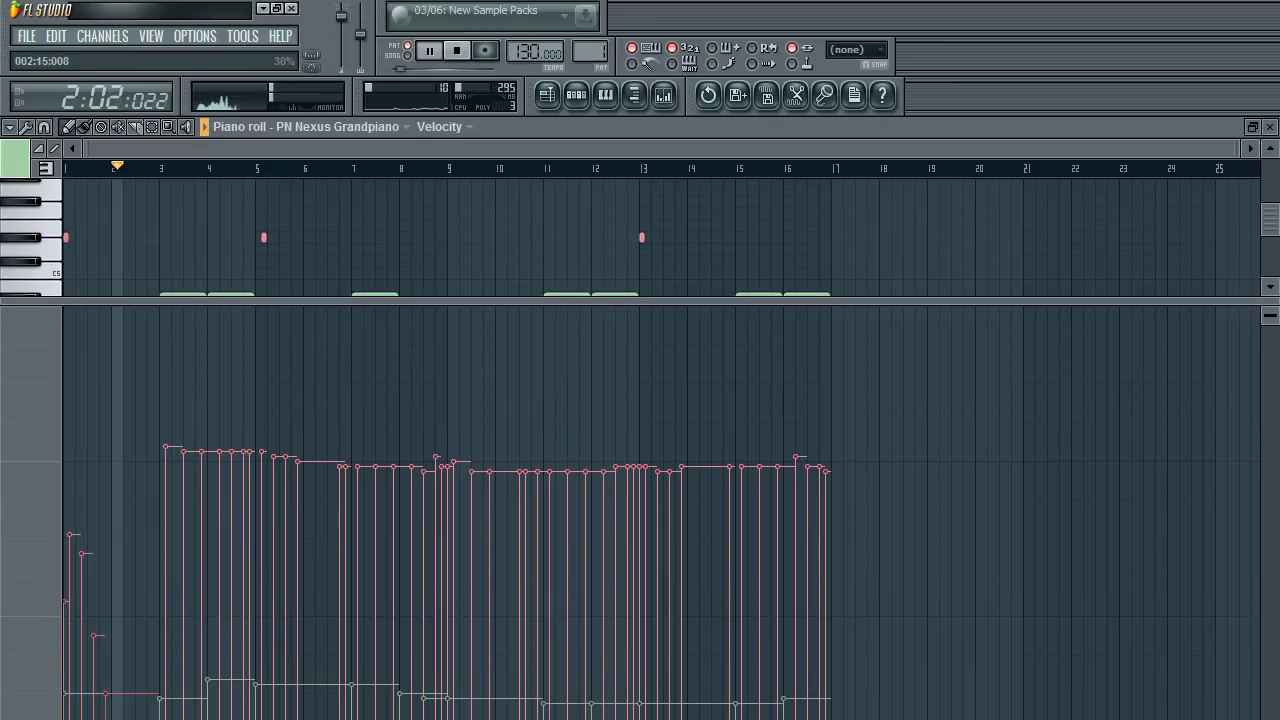
key(space)
drag(200, 302, 206, 184)
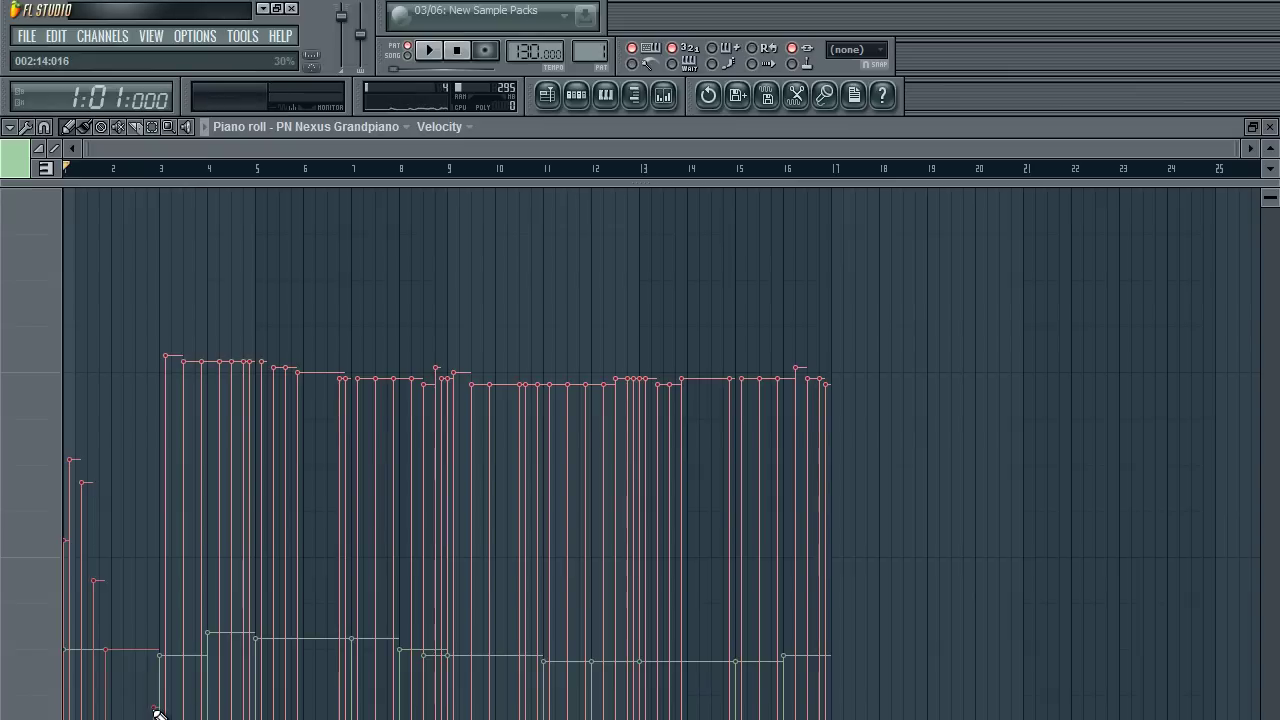
Draw lower, uneven velocities for the melody notes from bar 3 into early bar 7, fading toward about 30%, and play them.
key(space)
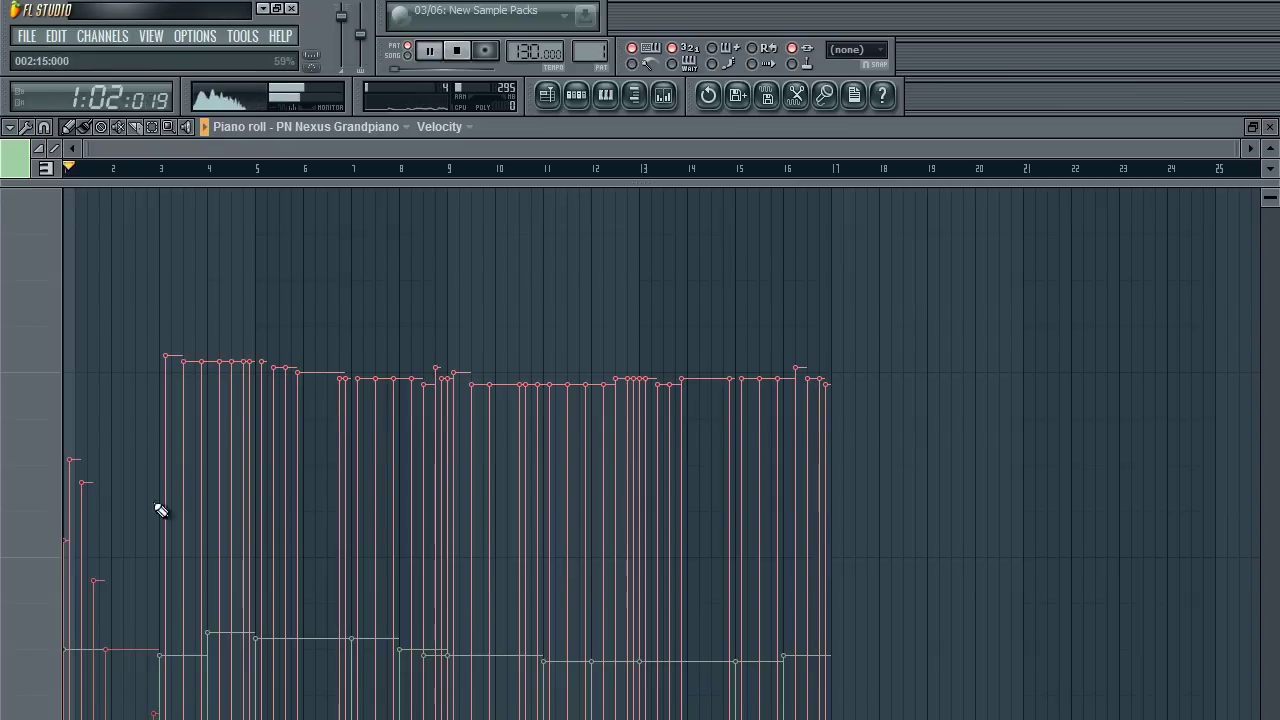
click(167, 578)
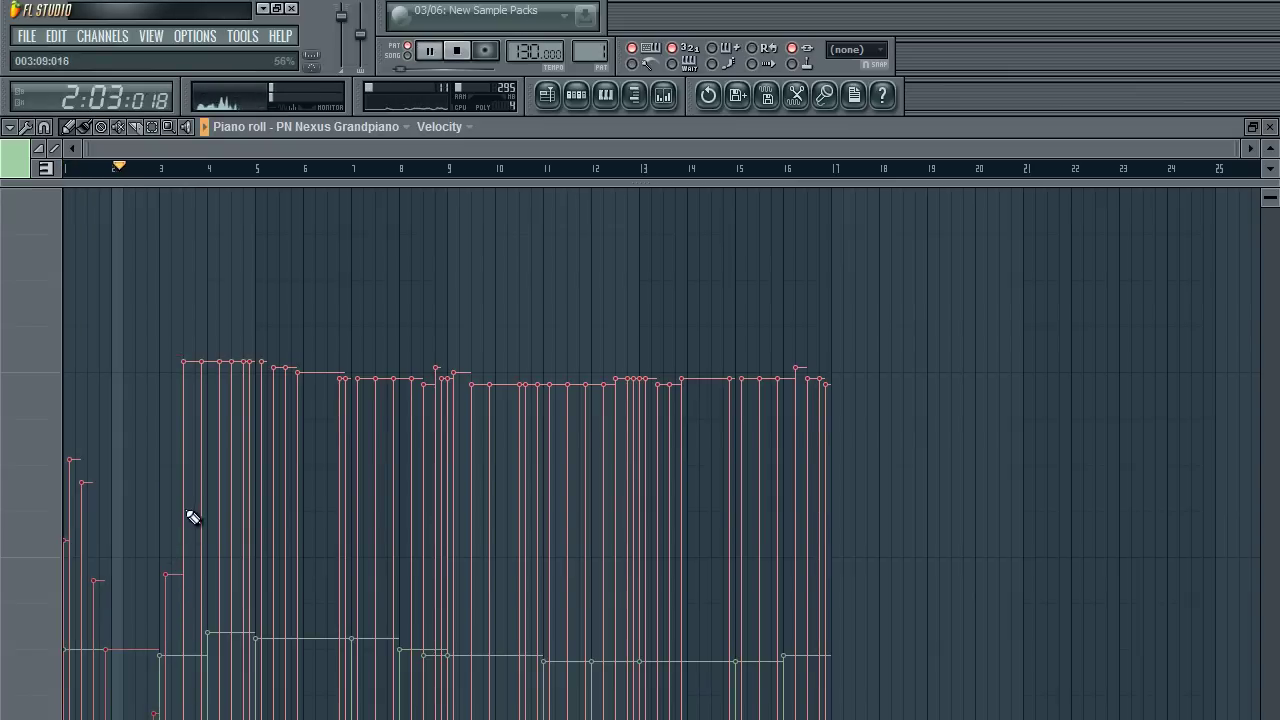
mouse_move(183, 459)
mouse_down()
mouse_move(229, 560)
mouse_move(243, 463)
mouse_move(263, 560)
mouse_move(274, 518)
mouse_move(260, 591)
mouse_move(260, 503)
mouse_move(306, 700)
mouse_move(340, 598)
mouse_move(340, 710)
mouse_move(360, 718)
mouse_up()
key(space)
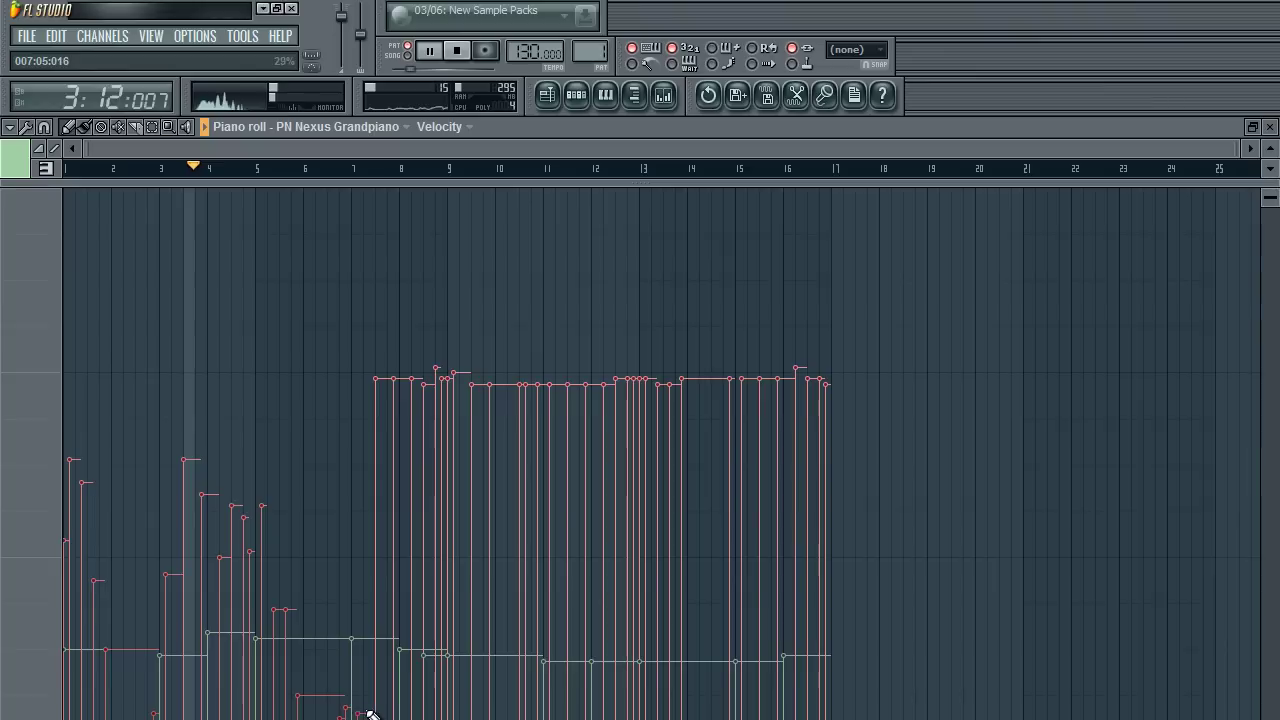
drag(370, 714, 364, 686)
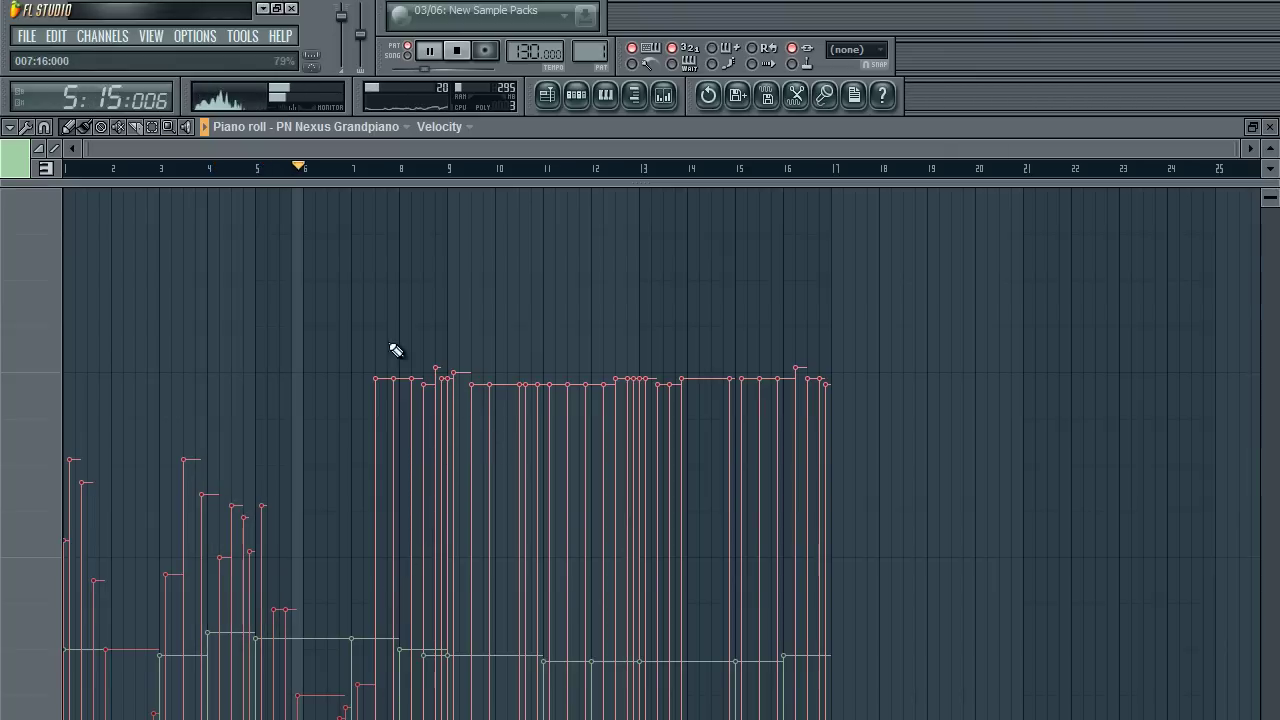
Draw lower, uneven velocities for the remaining melody notes from bar 7 through bar 16, and stop playback.
mouse_move(377, 512)
mouse_down()
mouse_move(377, 669)
mouse_move(397, 634)
mouse_move(420, 669)
mouse_move(414, 586)
mouse_move(440, 565)
mouse_move(458, 592)
mouse_move(464, 581)
mouse_move(464, 631)
mouse_move(486, 605)
mouse_move(543, 600)
mouse_move(534, 643)
mouse_move(553, 681)
mouse_move(526, 697)
mouse_move(583, 594)
mouse_move(620, 663)
mouse_move(645, 659)
mouse_move(634, 700)
mouse_move(646, 694)
mouse_move(672, 617)
mouse_move(677, 629)
mouse_move(660, 580)
mouse_move(691, 634)
mouse_move(738, 584)
mouse_move(686, 686)
mouse_move(714, 680)
mouse_move(742, 575)
mouse_up()
mouse_move(700, 718)
mouse_down()
mouse_move(730, 706)
mouse_move(763, 646)
mouse_move(831, 686)
mouse_move(786, 630)
mouse_move(837, 703)
mouse_move(743, 640)
mouse_up()
key(space)
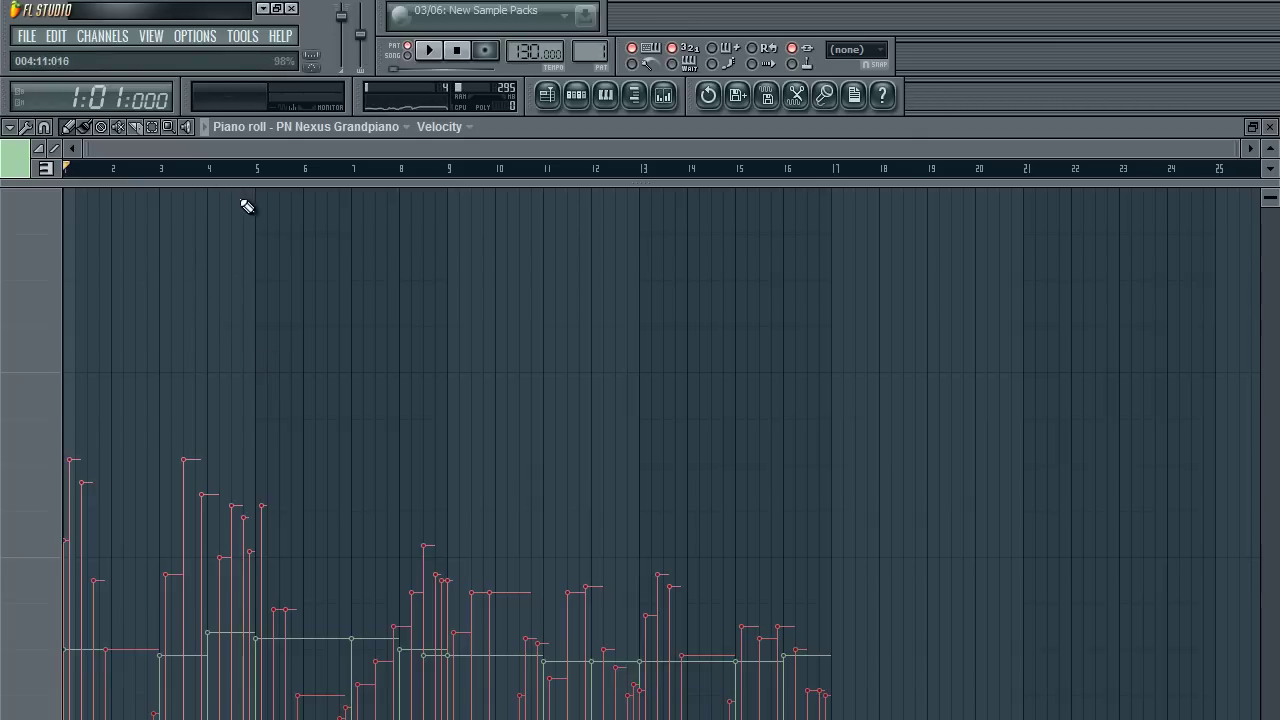
Bring back the note grid, deselect the melody notes, and review all the notes and their velocities.
drag(247, 206, 195, 692)
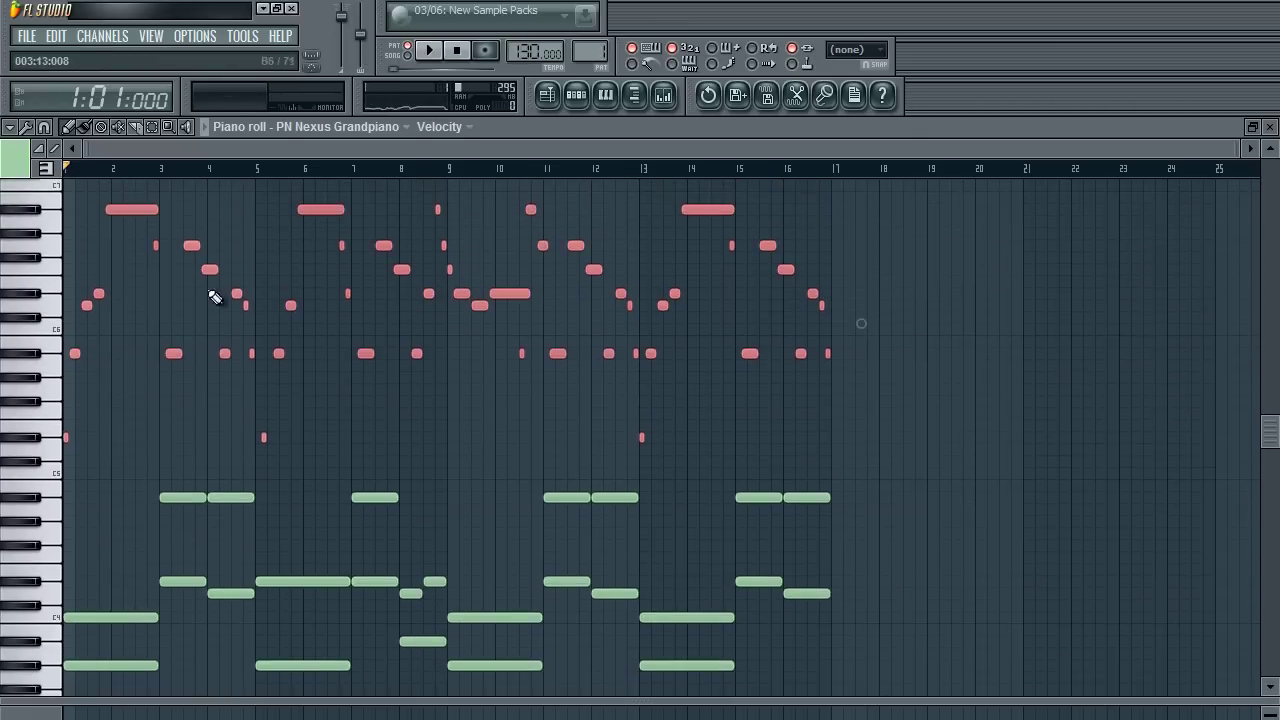
click(193, 418)
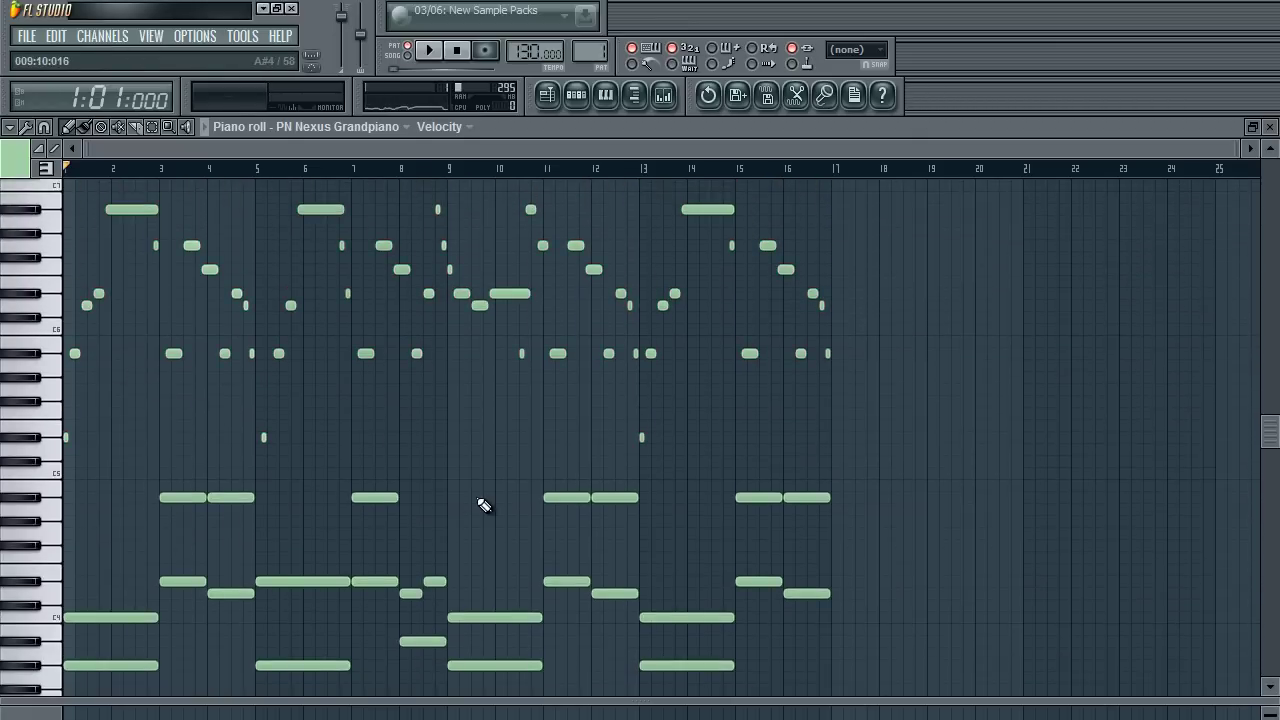
scroll(484, 505, up, 3)
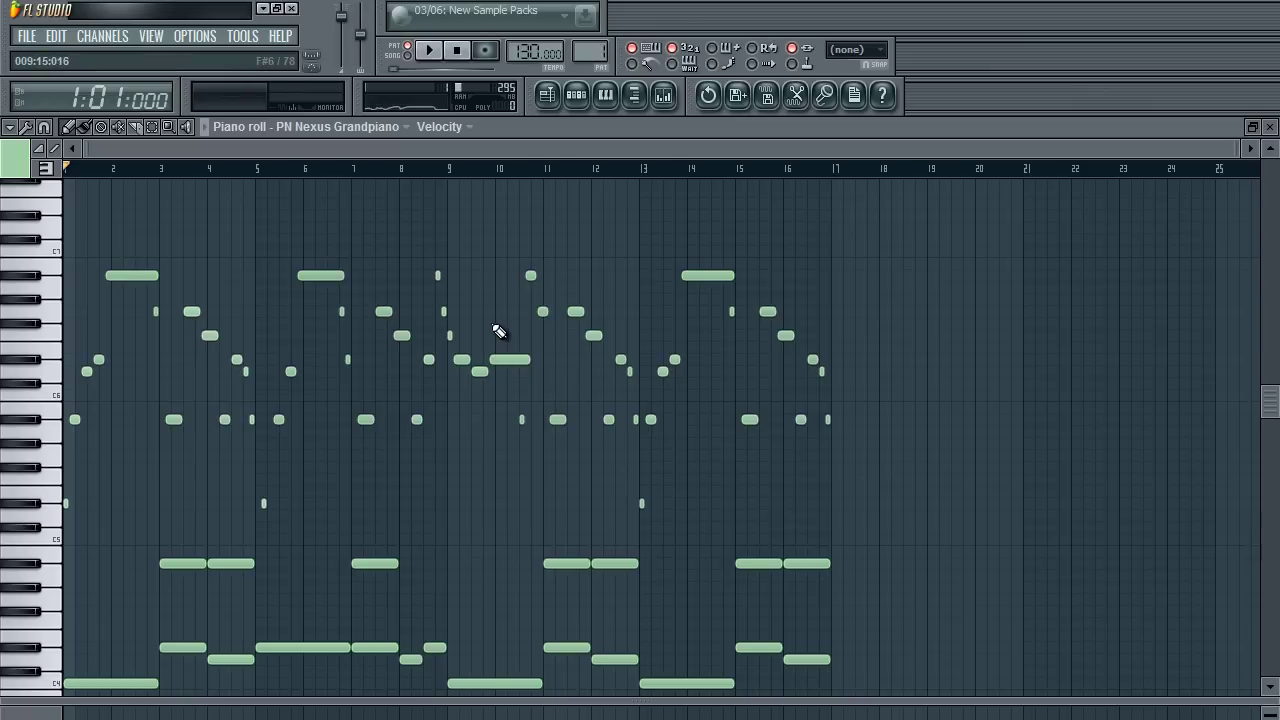
scroll(499, 331, down, 7)
scroll(571, 448, down, 4)
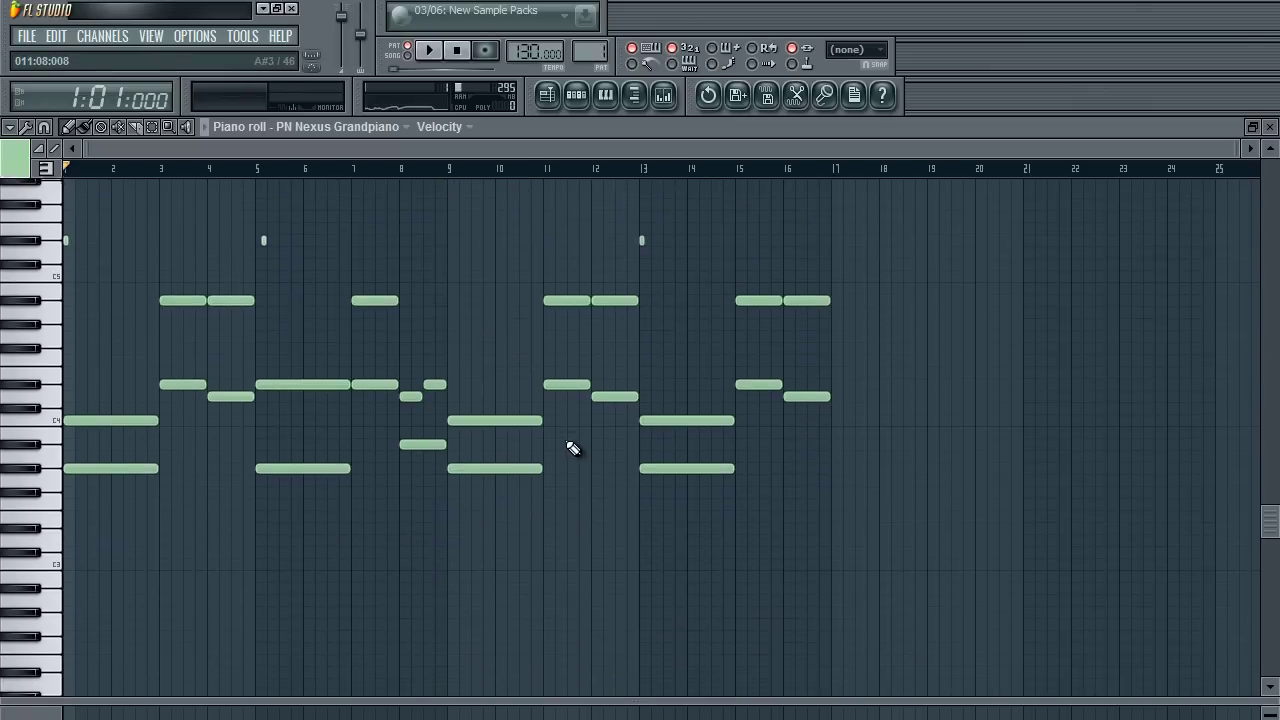
scroll(365, 700, up, 8)
drag(349, 700, 263, 8)
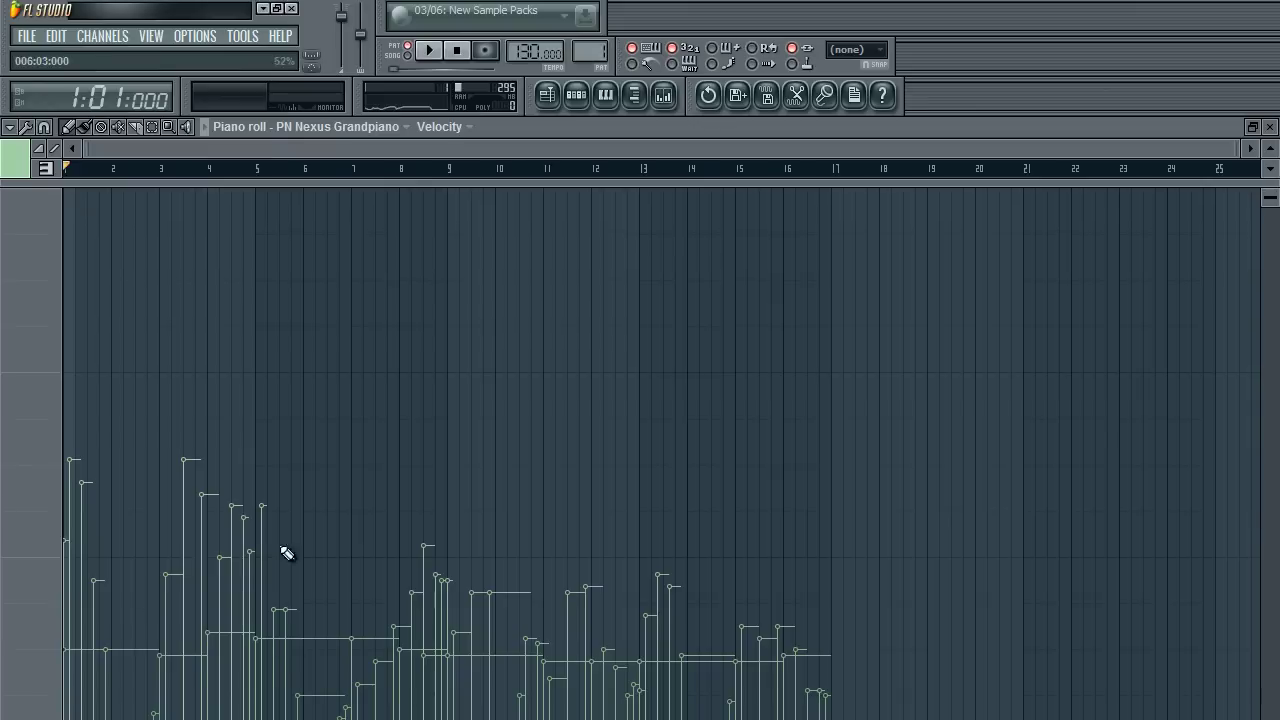
drag(389, 184, 350, 718)
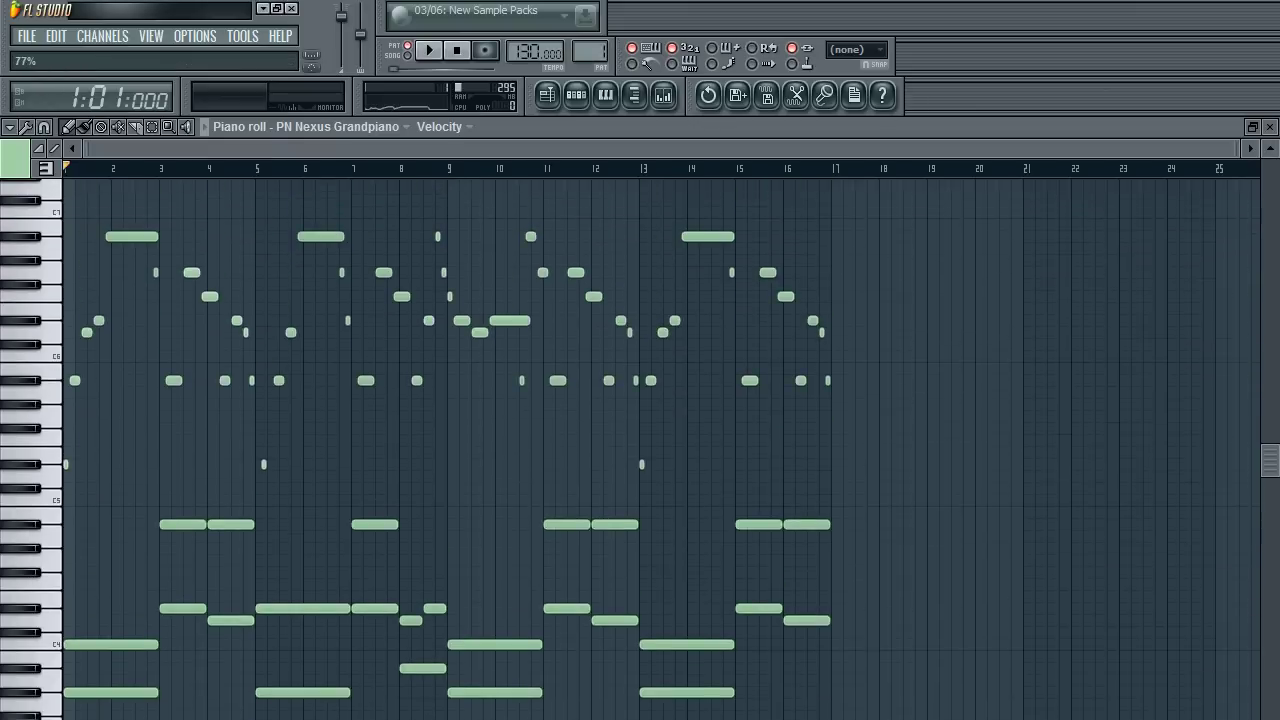
Show the mixer and the Nexus Grandpiano instrument, and route the piano to mixer insert 16 under its channel name.
click(663, 94)
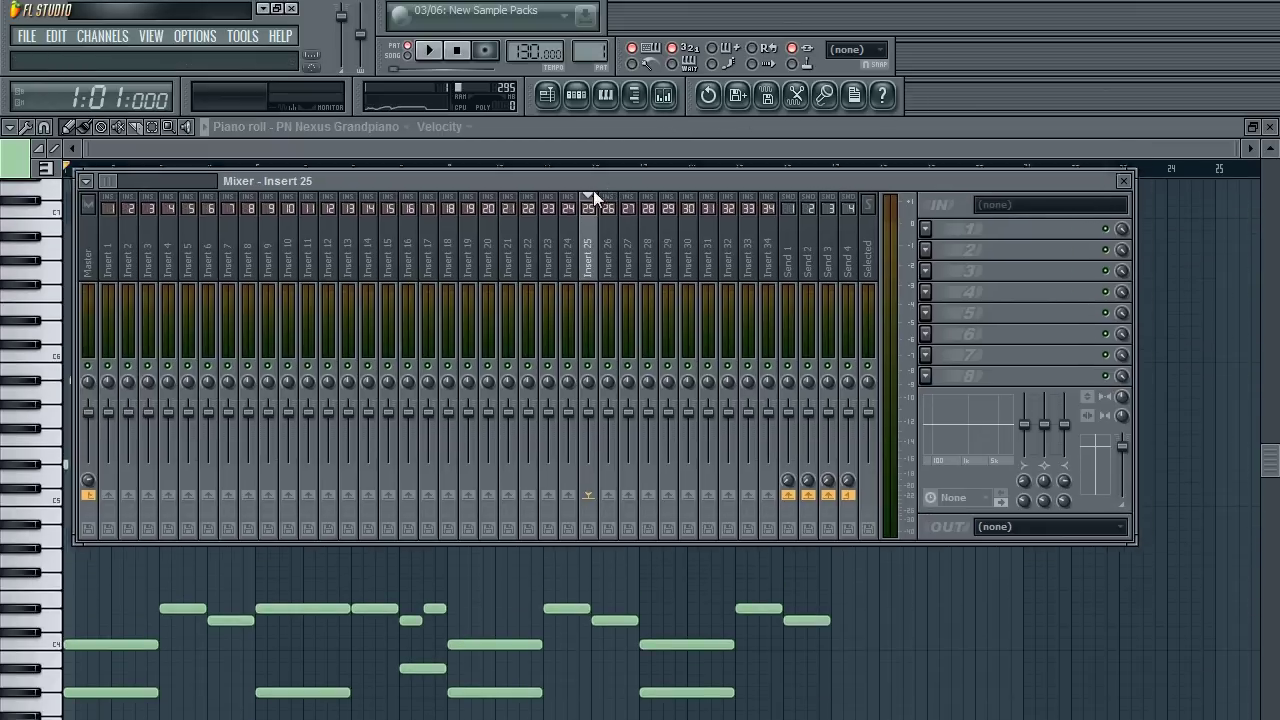
mouse_move(593, 190)
mouse_down()
mouse_move(587, 240)
mouse_move(579, 185)
mouse_up()
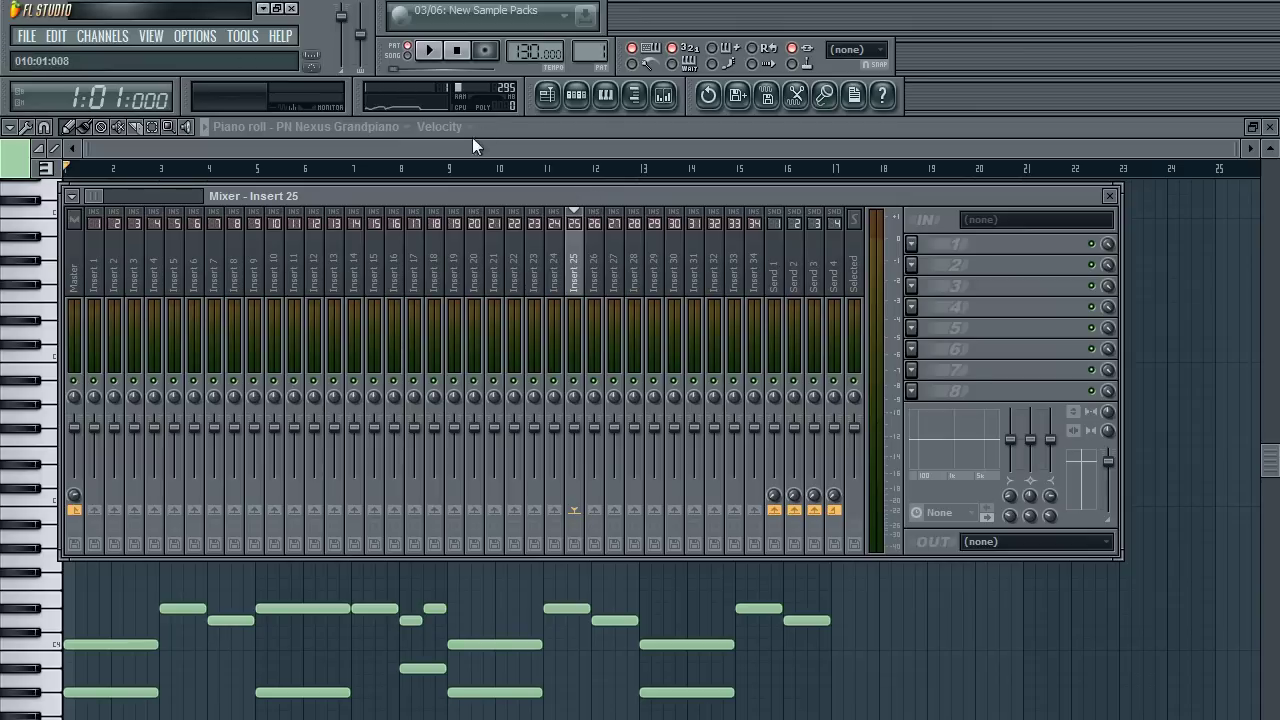
click(580, 96)
click(337, 287)
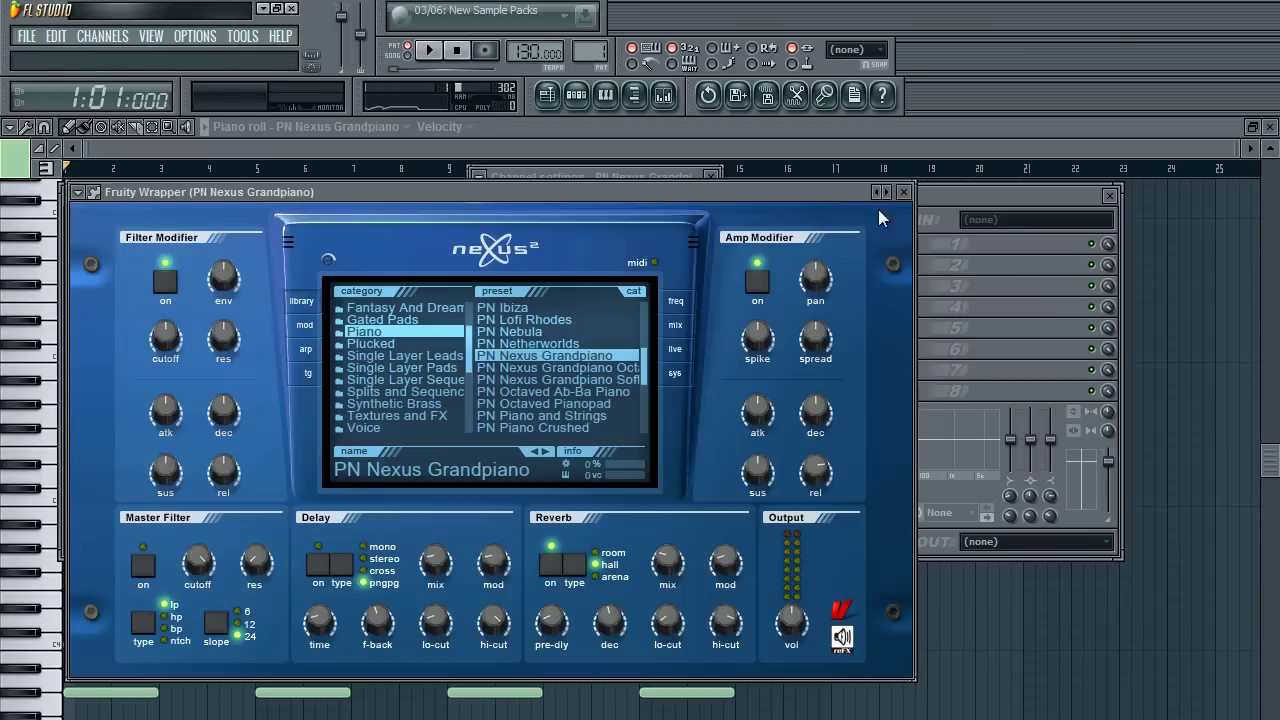
click(962, 200)
right_click(405, 278)
click(608, 285)
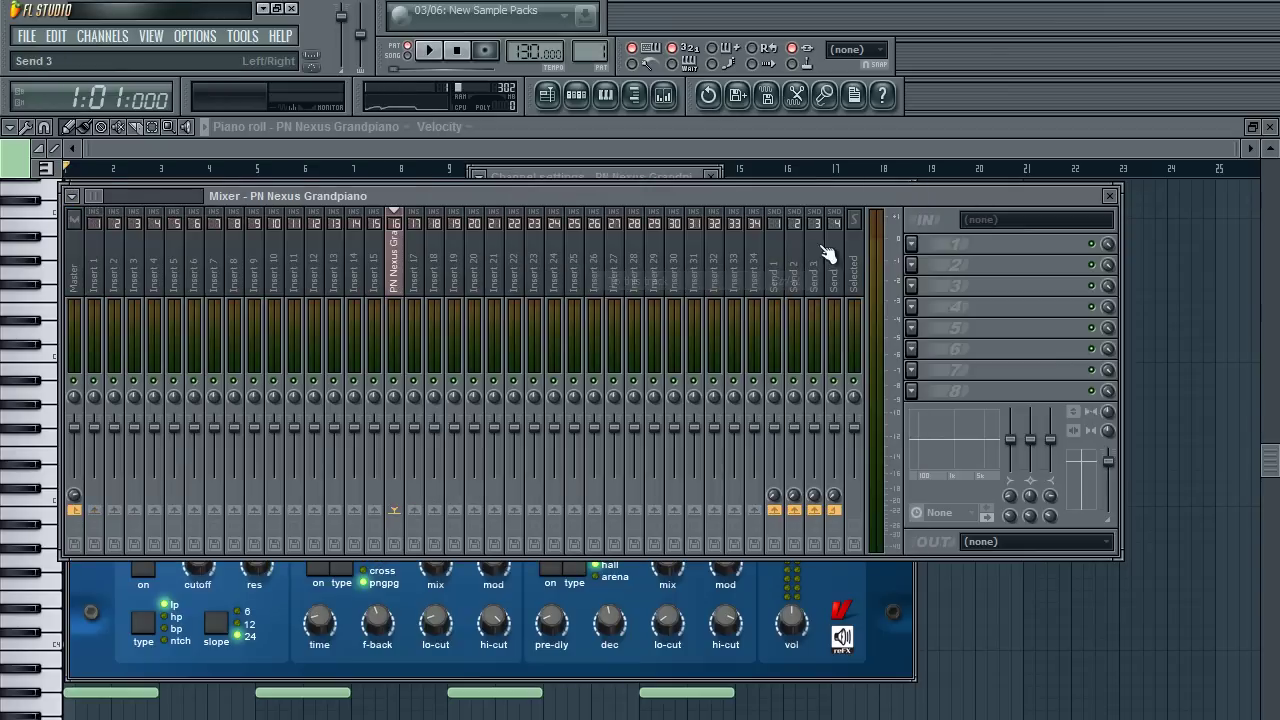
click(911, 244)
mouse_move(934, 266)
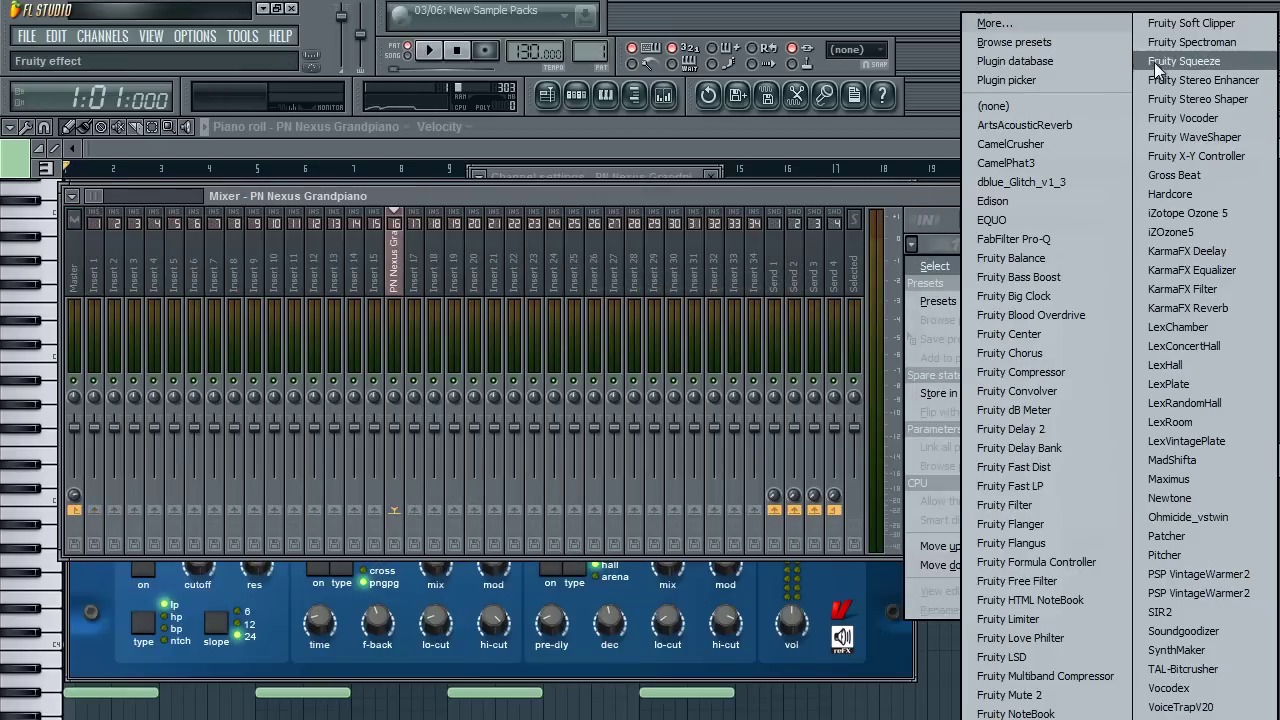
click(1184, 309)
drag(195, 252, 451, 220)
Load Fruity Parametric EQ 2 into the first effect slot of the piano's mixer track.
click(912, 245)
mouse_move(920, 267)
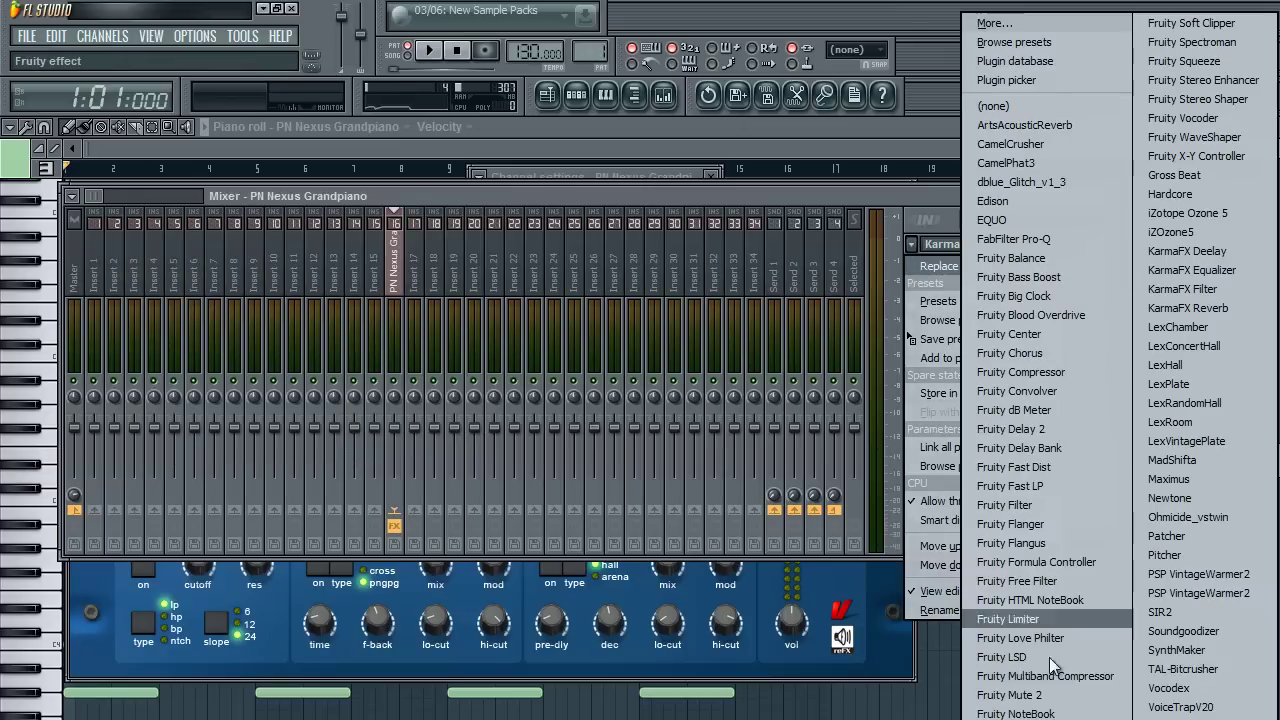
click(1051, 718)
Shape the piano EQ by cutting mid bands 4 and 5, boosting bands 6 and 7, and rolling off the lows with band 1.
drag(494, 378, 491, 428)
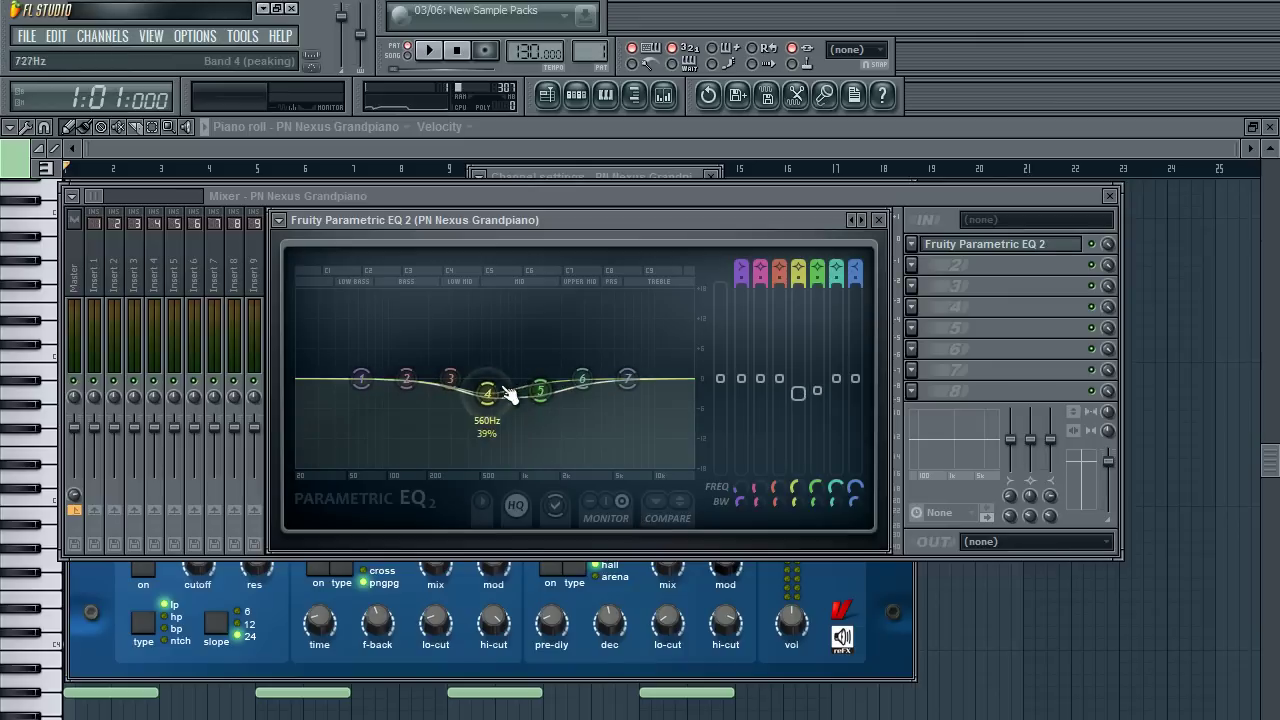
drag(538, 378, 514, 423)
drag(584, 377, 581, 369)
drag(627, 378, 615, 352)
scroll(743, 266, down, 2)
scroll(743, 277, up, 2)
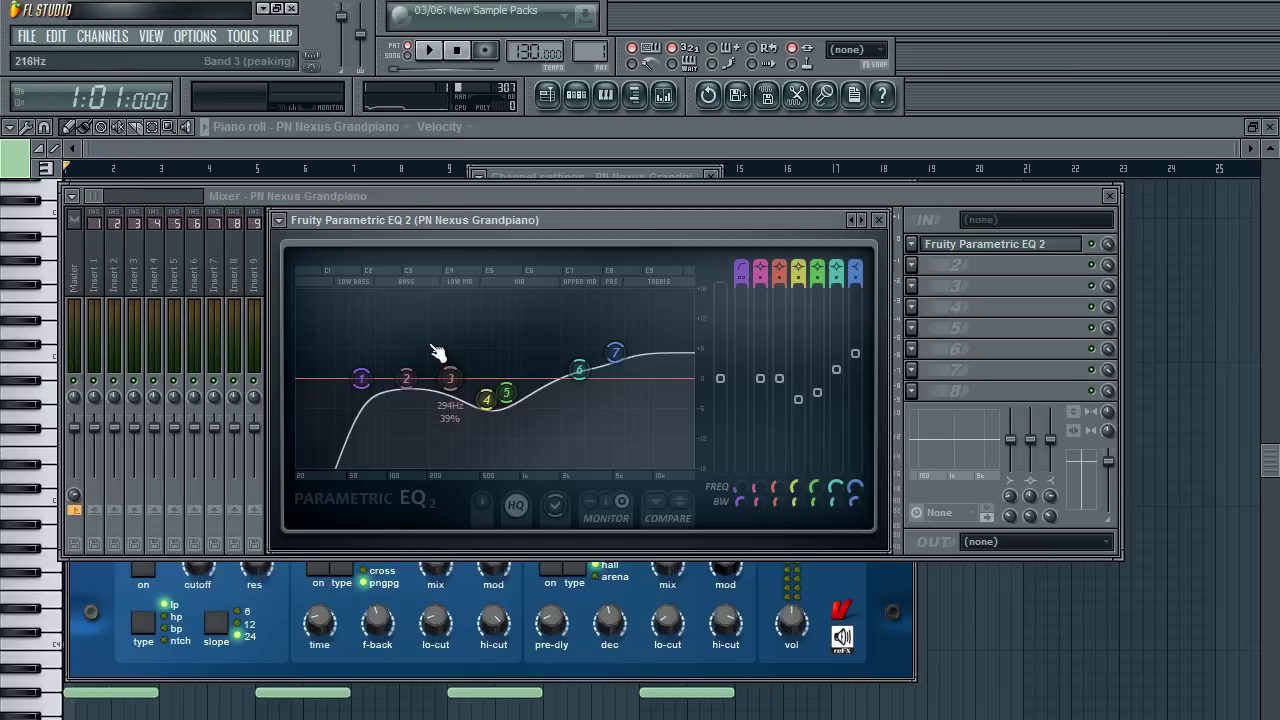
drag(364, 376, 399, 388)
During playback, soften the EQ's mid cuts, raise band 3 slightly, and shift the band 7 high shelf down to about 2527 Hz.
key(space)
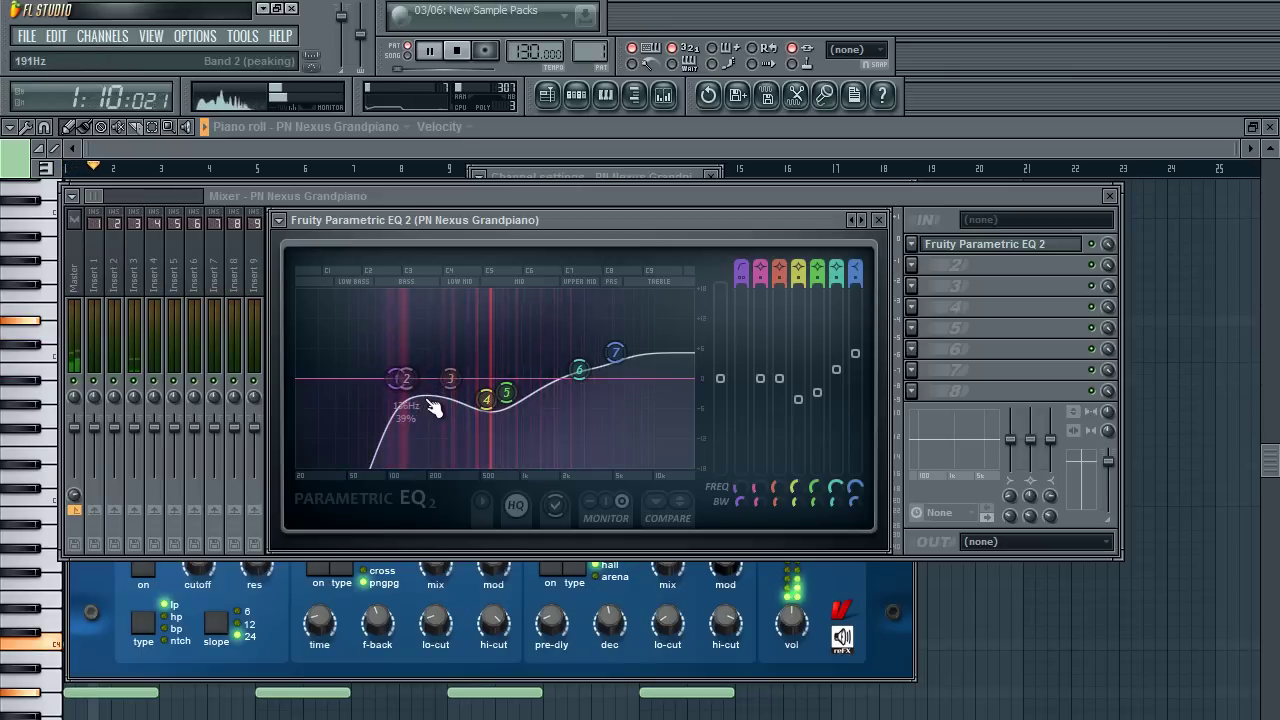
drag(483, 391, 485, 375)
drag(505, 391, 507, 383)
drag(574, 373, 547, 369)
drag(611, 357, 458, 381)
click(945, 288)
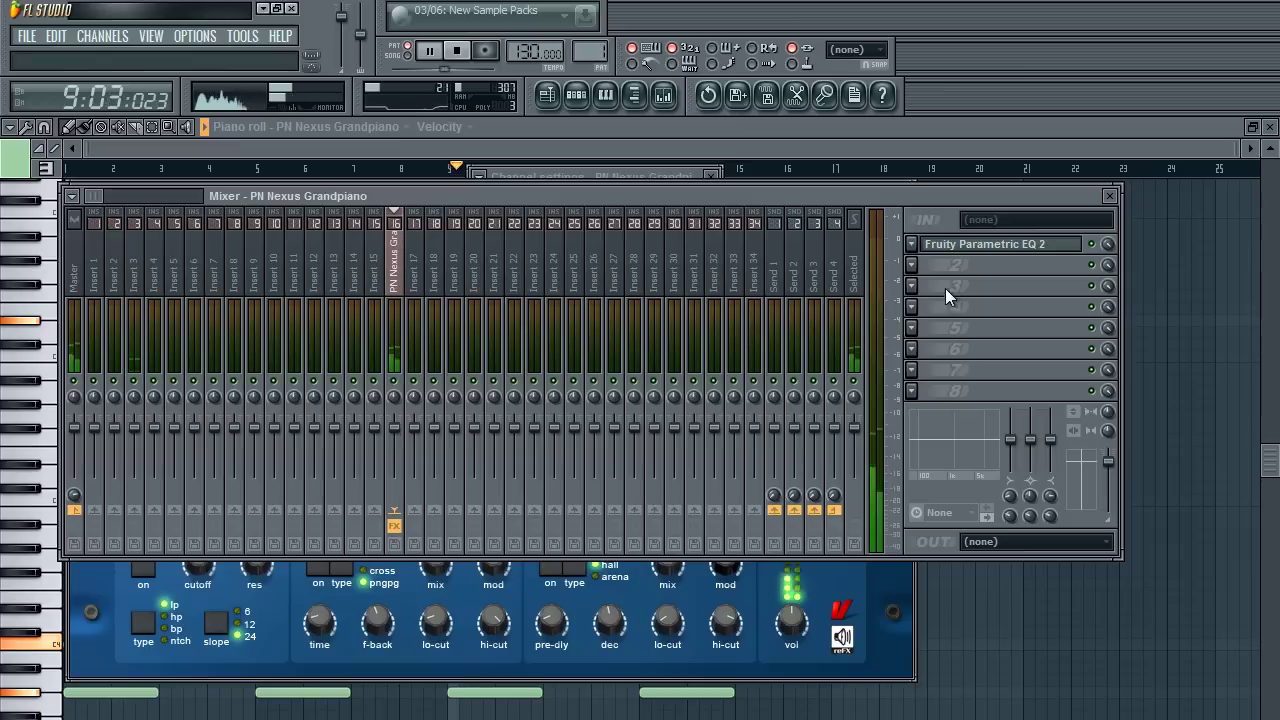
Move the EQ's high shelf to about 3400 Hz with slightly more boost, raise bands 5 and 6, and stop playback.
click(935, 246)
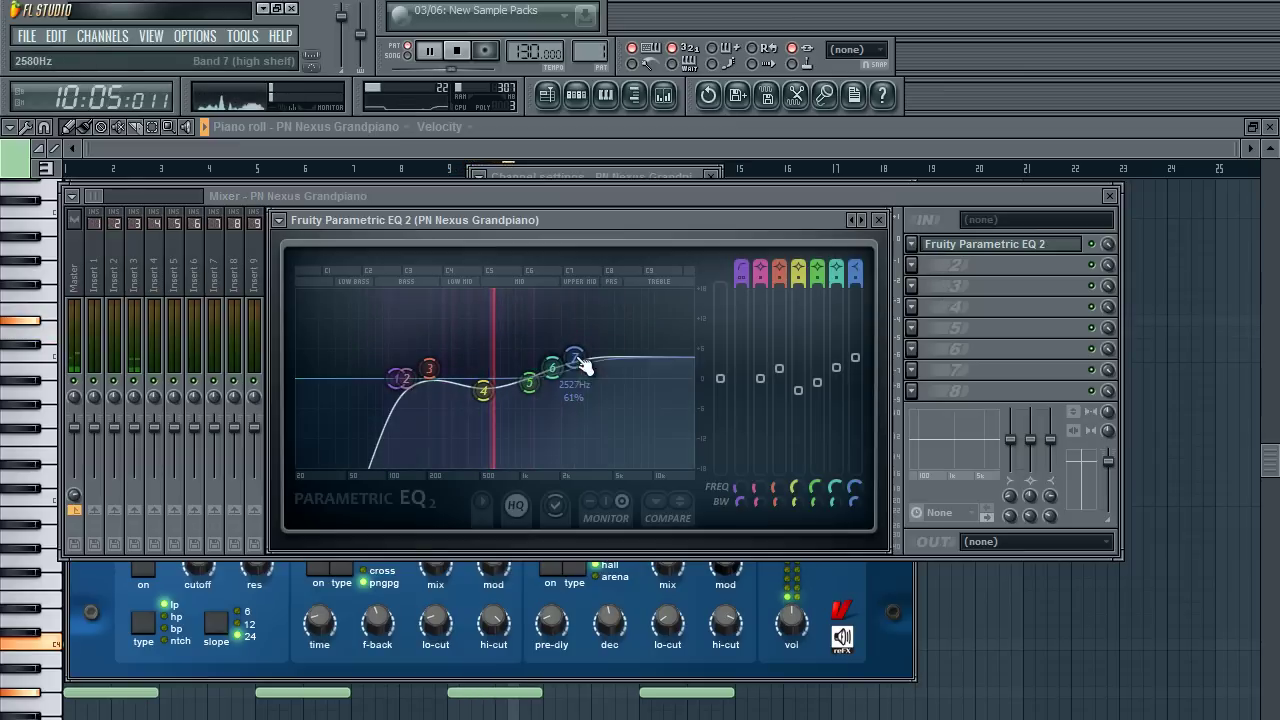
drag(580, 361, 604, 351)
mouse_move(567, 381)
mouse_down()
mouse_move(531, 380)
mouse_move(574, 357)
mouse_move(537, 388)
mouse_move(552, 376)
mouse_up()
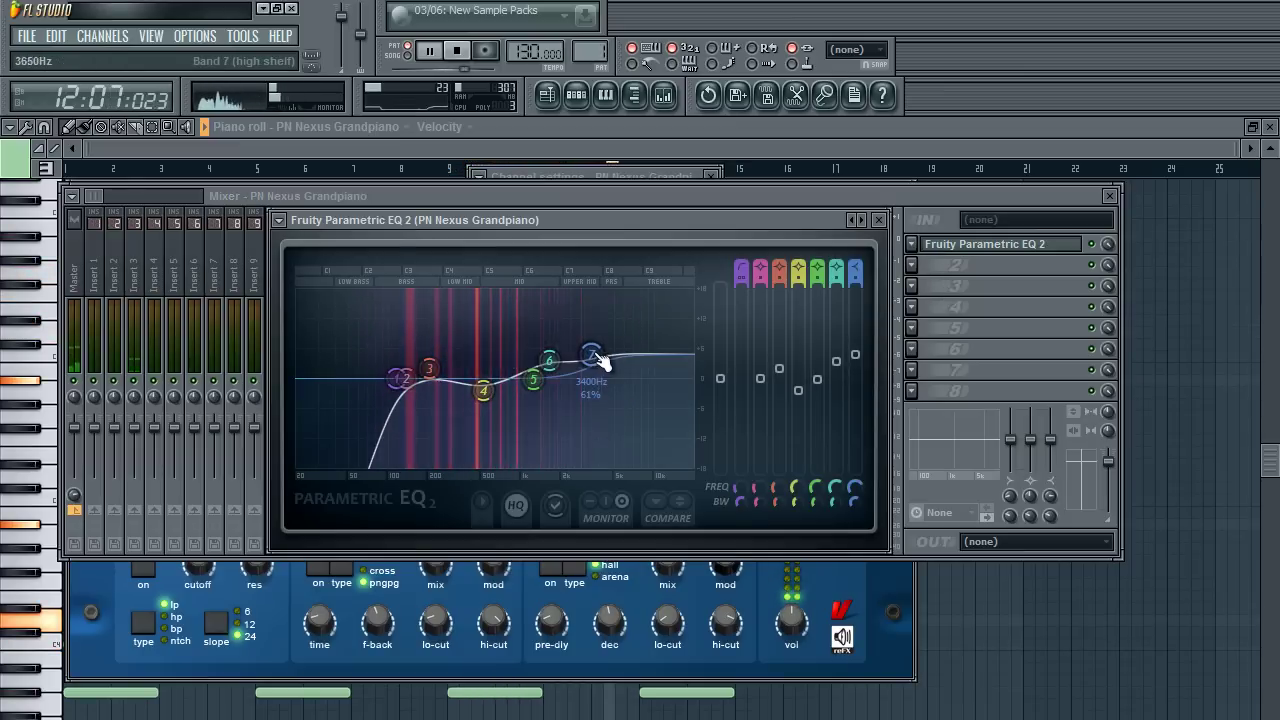
key(space)
click(879, 220)
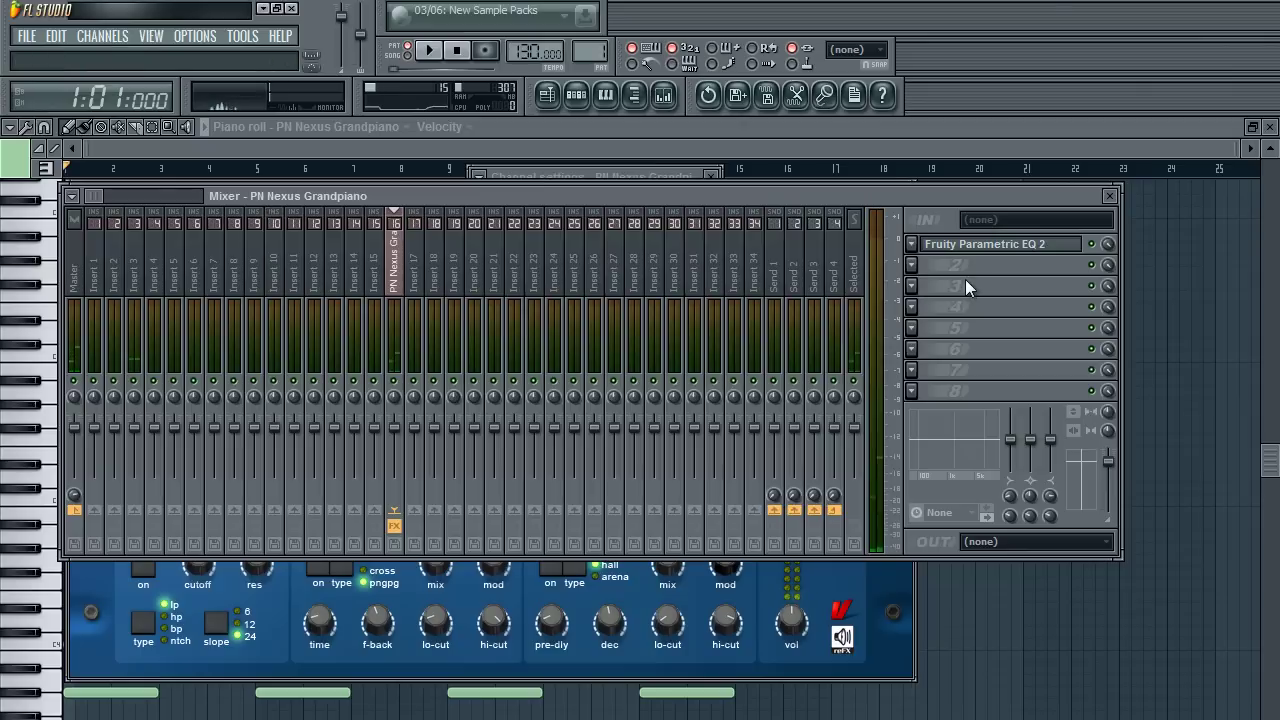
Load KarmaFX Reverb into the piano track's second effect slot and show its controls over the mixer.
click(911, 265)
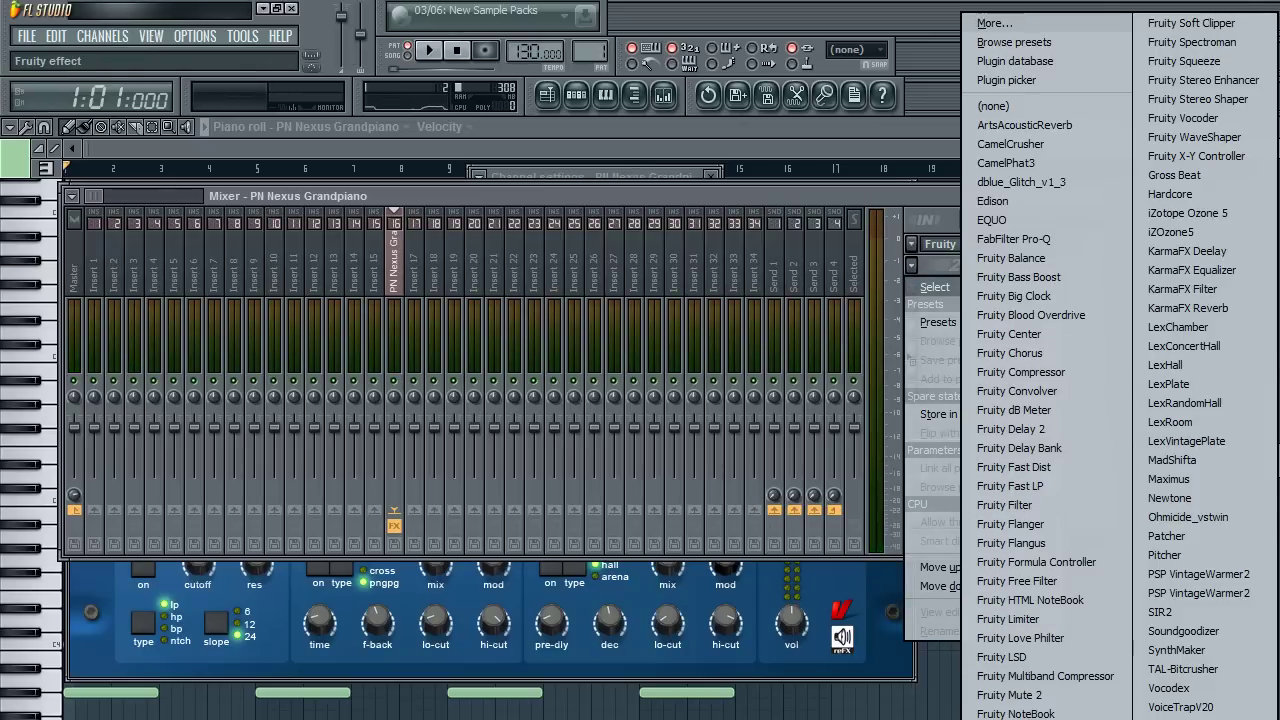
click(1218, 311)
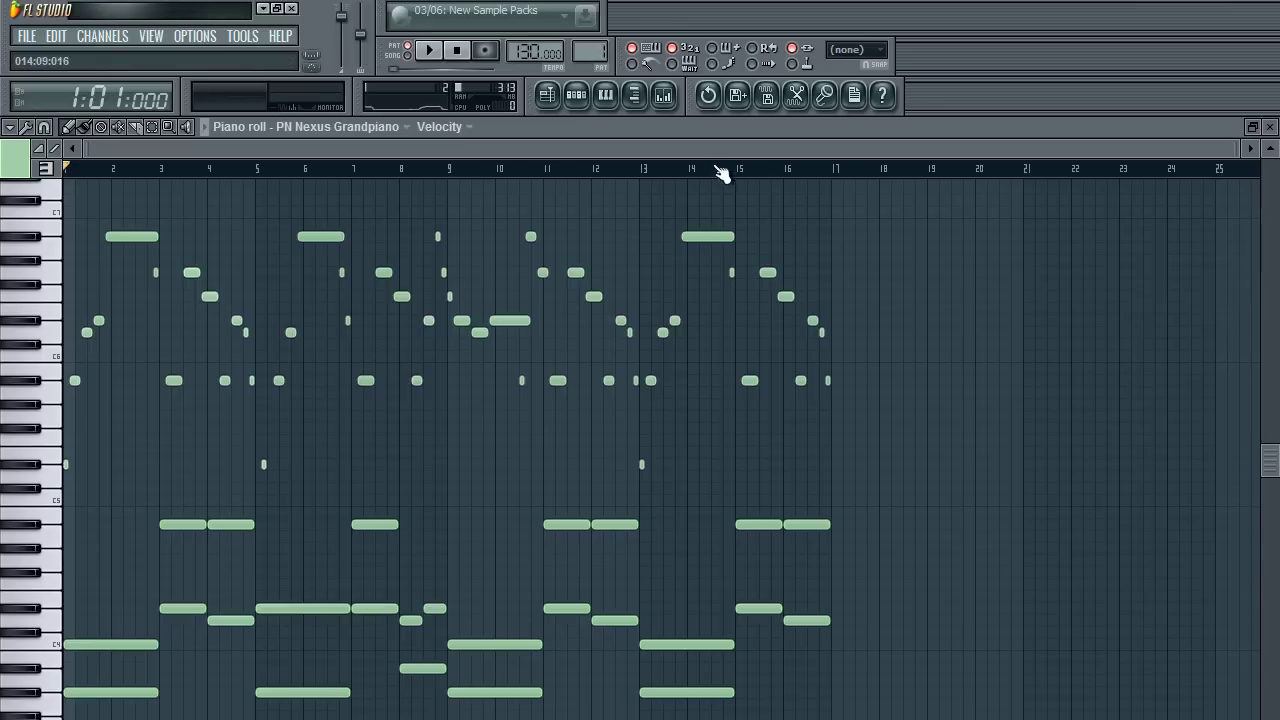
click(663, 94)
click(982, 267)
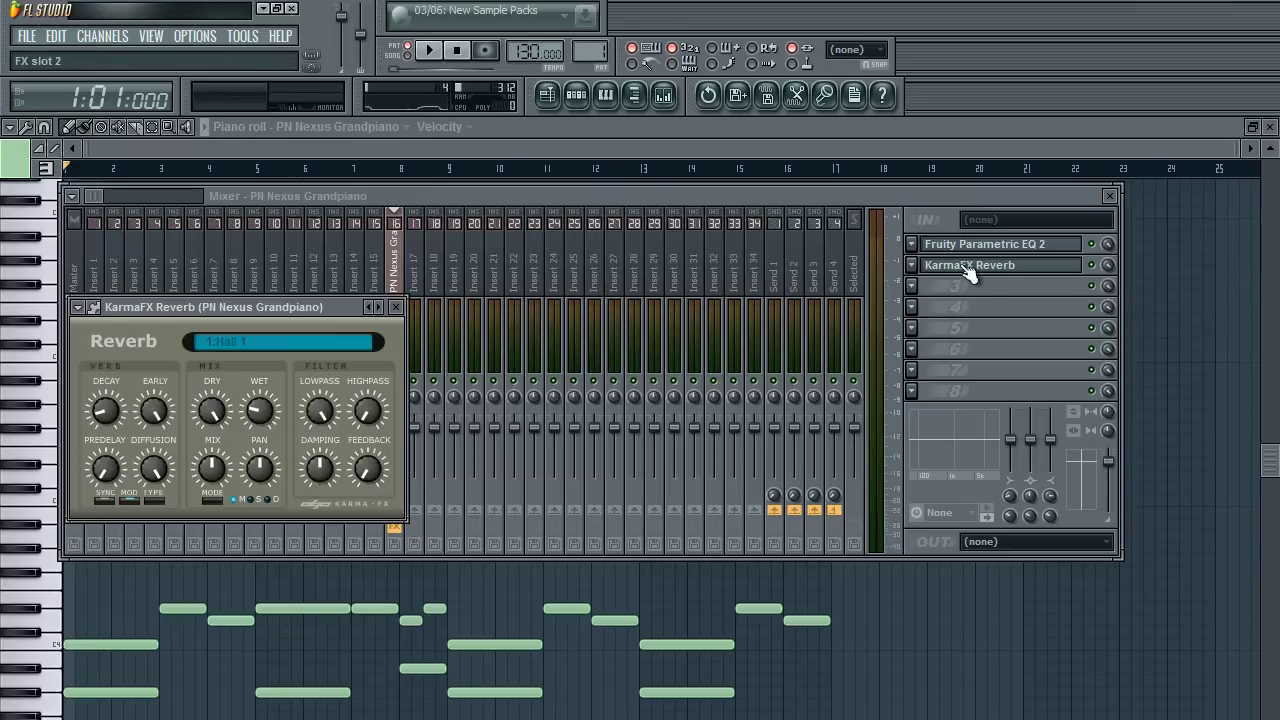
drag(149, 299, 397, 223)
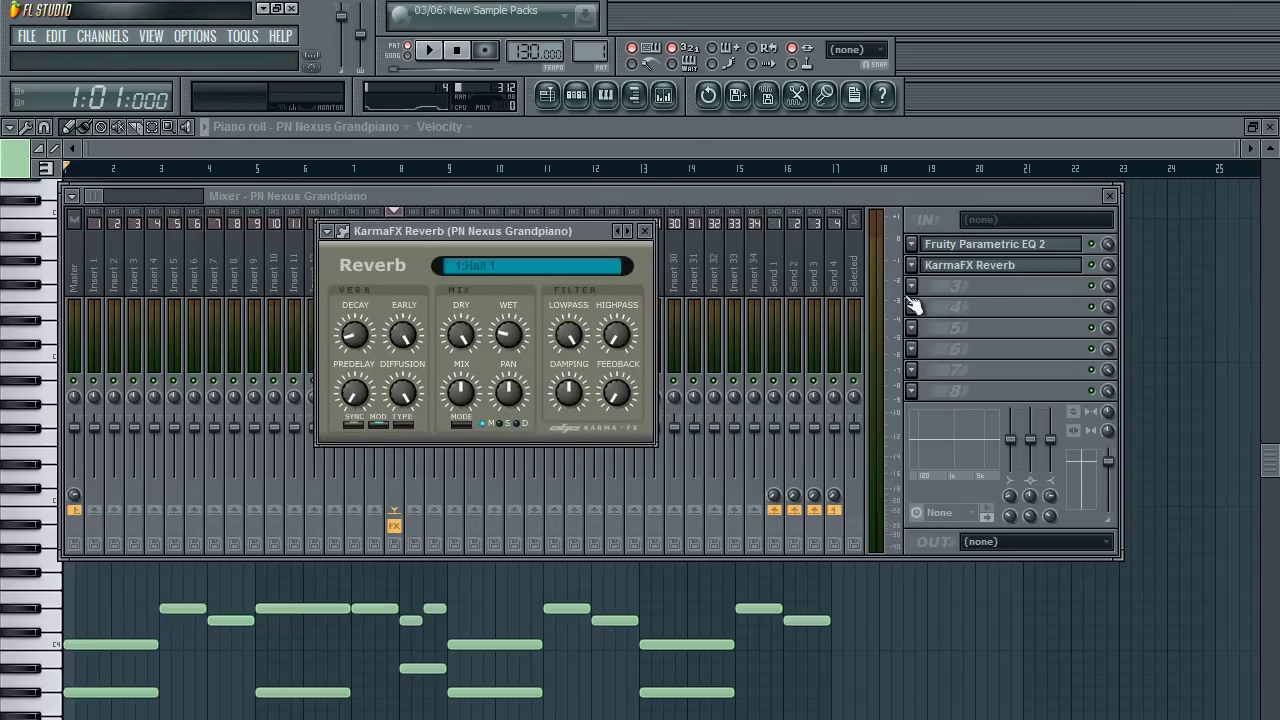
click(913, 266)
mouse_move(940, 287)
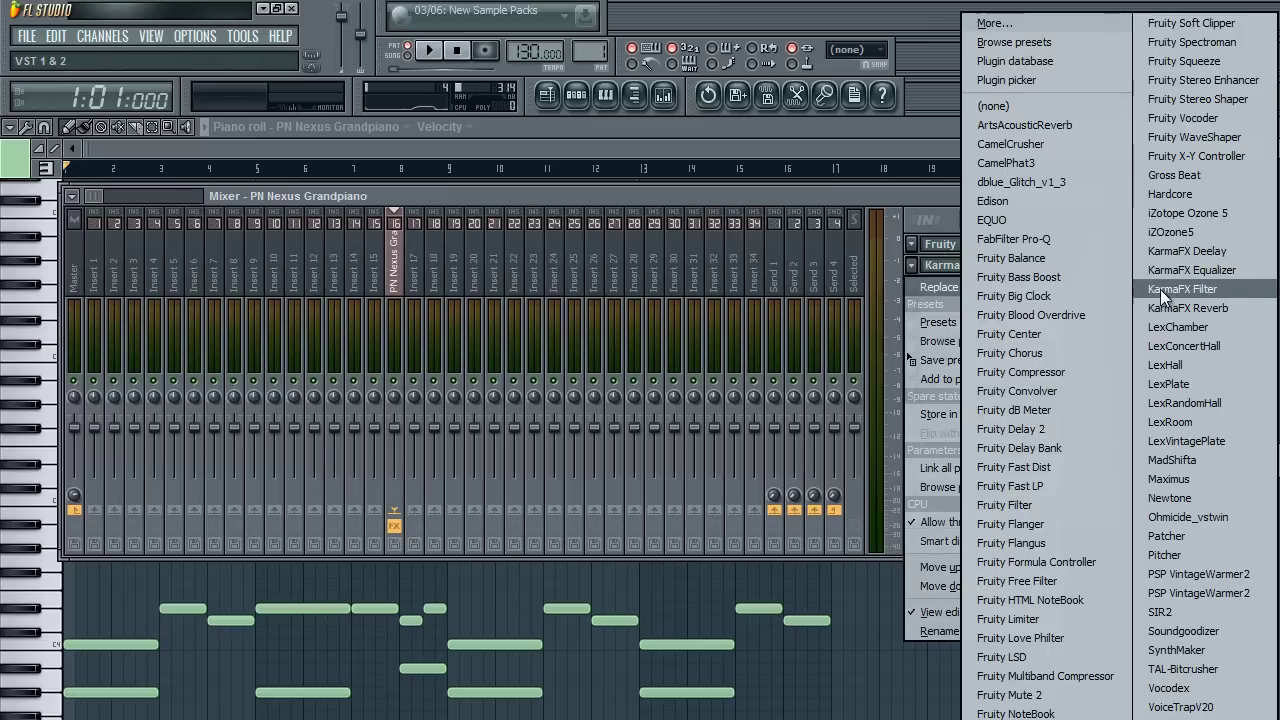
click(951, 213)
click(953, 266)
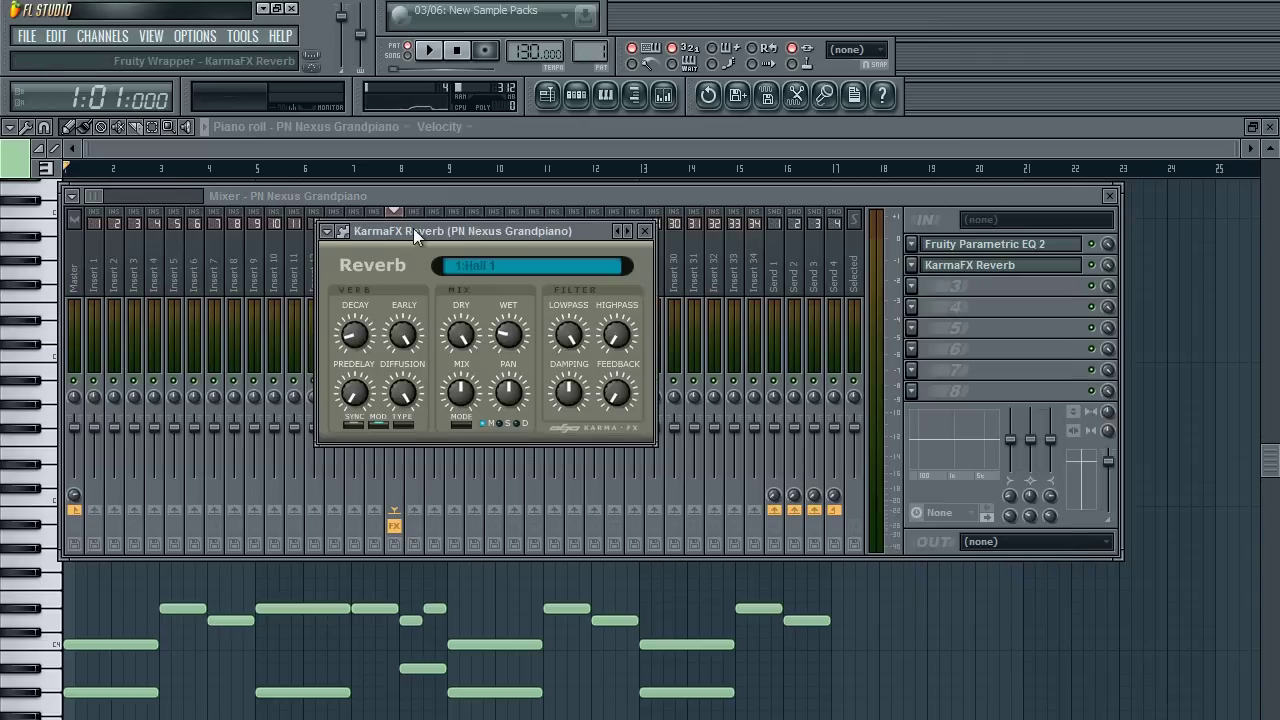
Change the KarmaFX Reverb type to 9:Space and reposition its window over the mixer.
drag(413, 228, 405, 280)
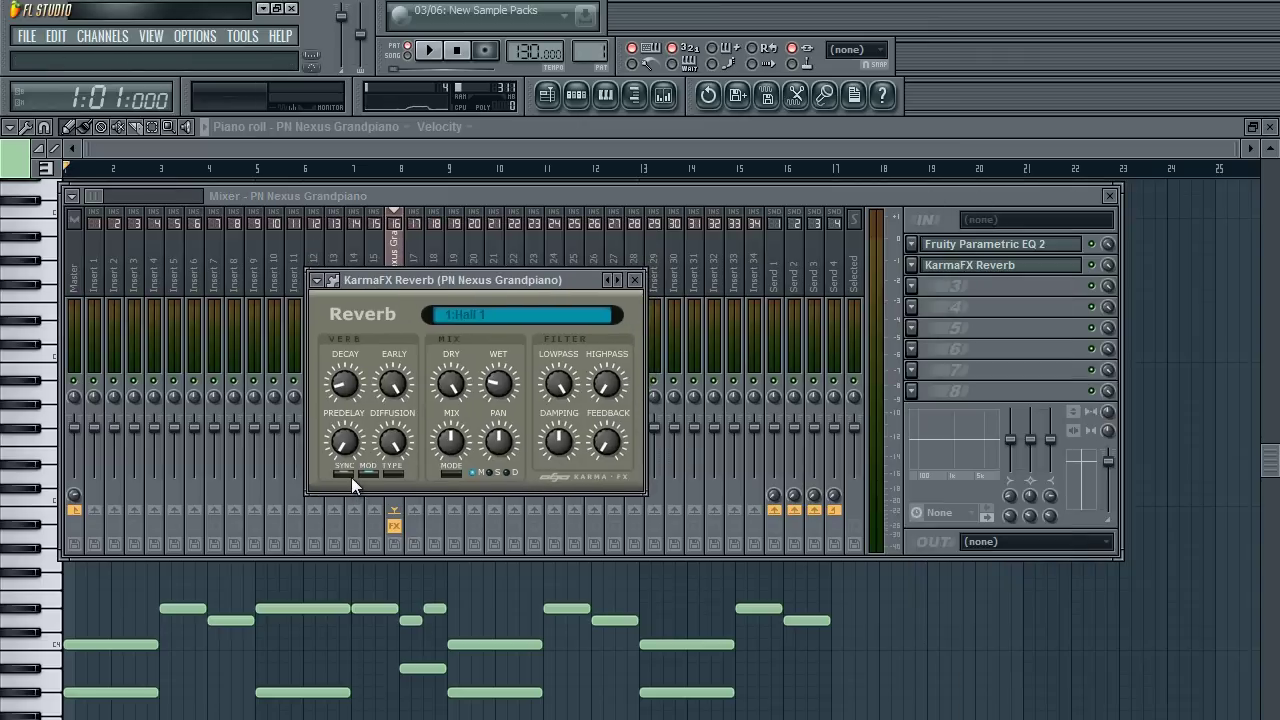
click(394, 474)
click(394, 474)
click(394, 474)
click(394, 474)
click(394, 474)
click(394, 474)
click(394, 474)
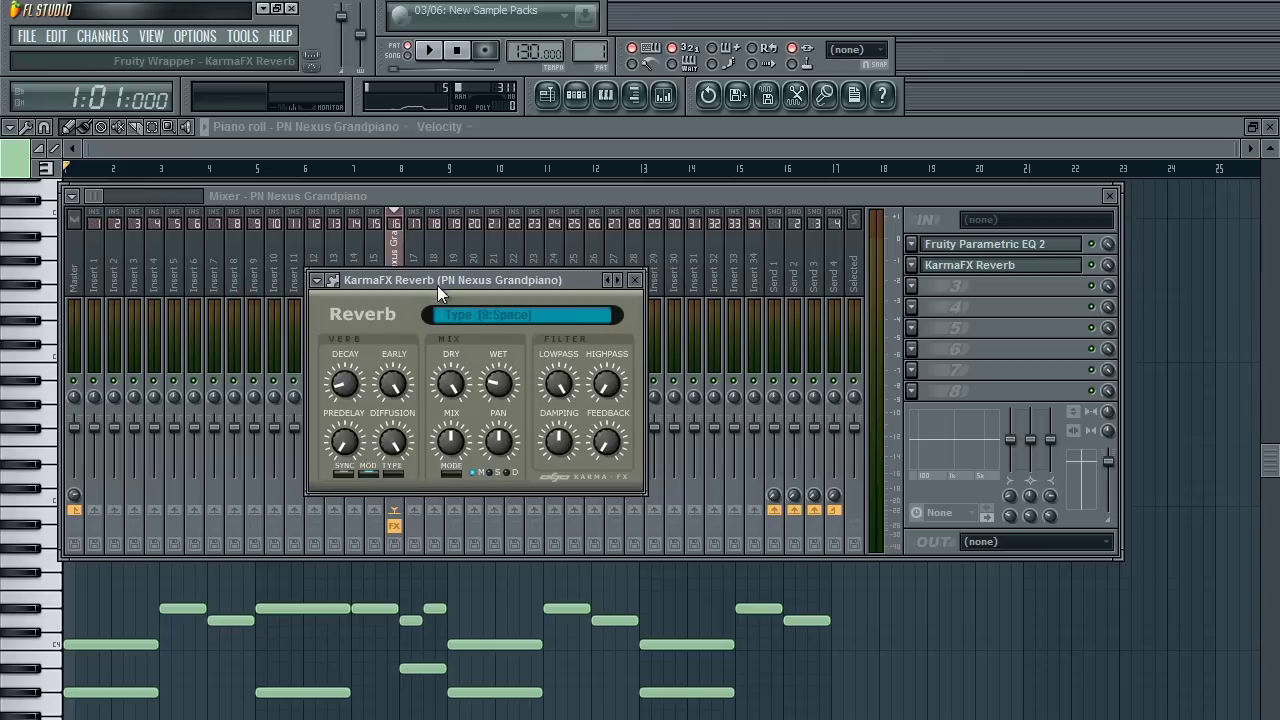
drag(439, 280, 437, 285)
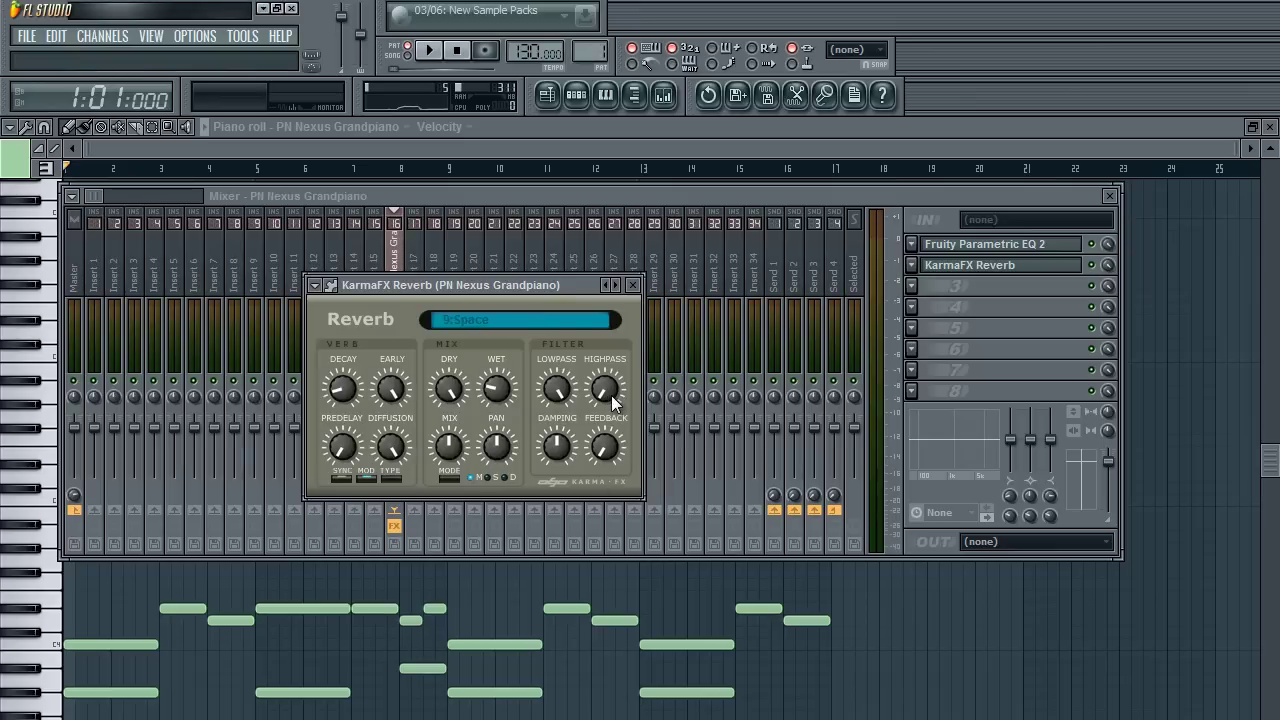
Set the reverb's highpass to 19 and wet level to 62 and raise its decay and predelay, with a short playback check.
drag(611, 395, 625, 389)
key(space)
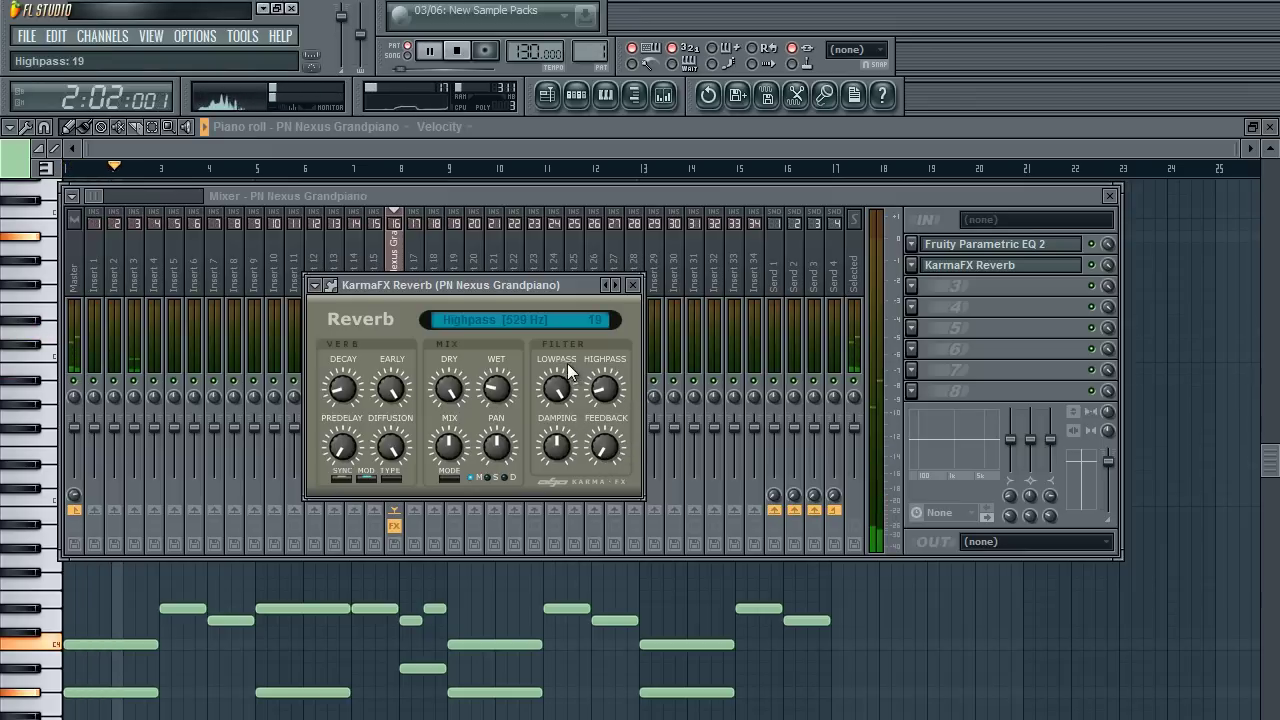
key(space)
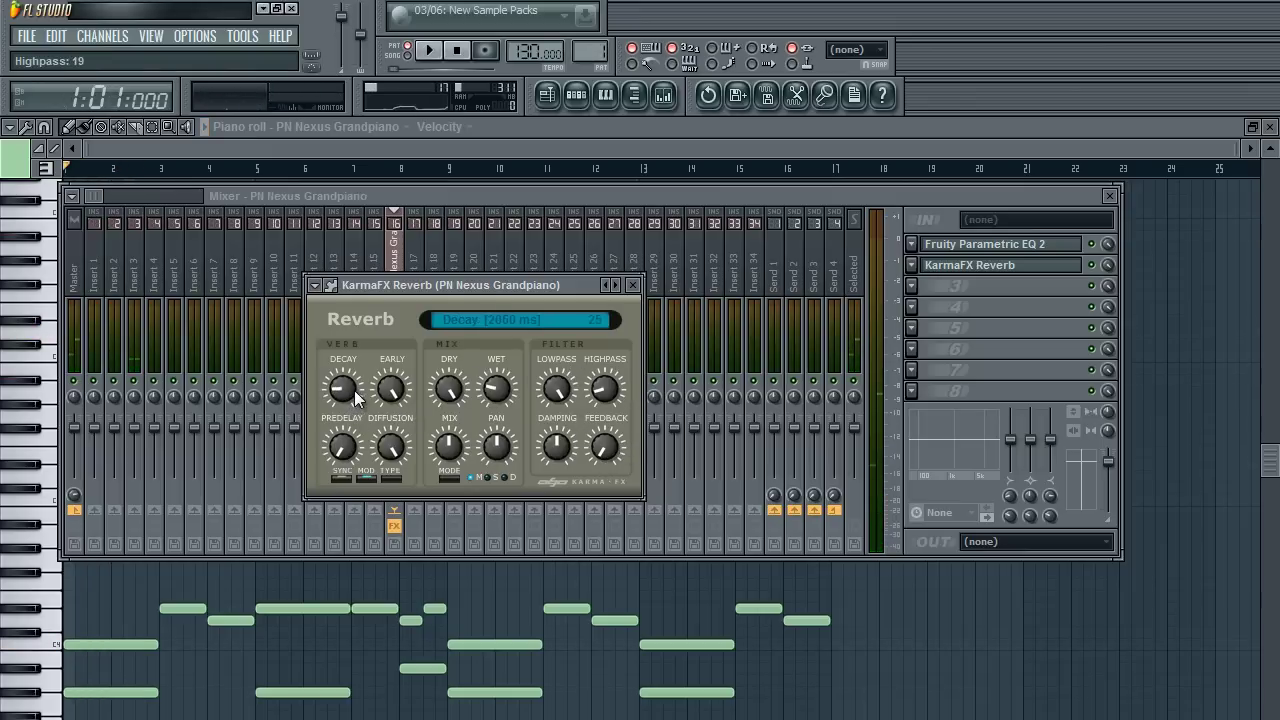
drag(357, 389, 435, 443)
click(355, 446)
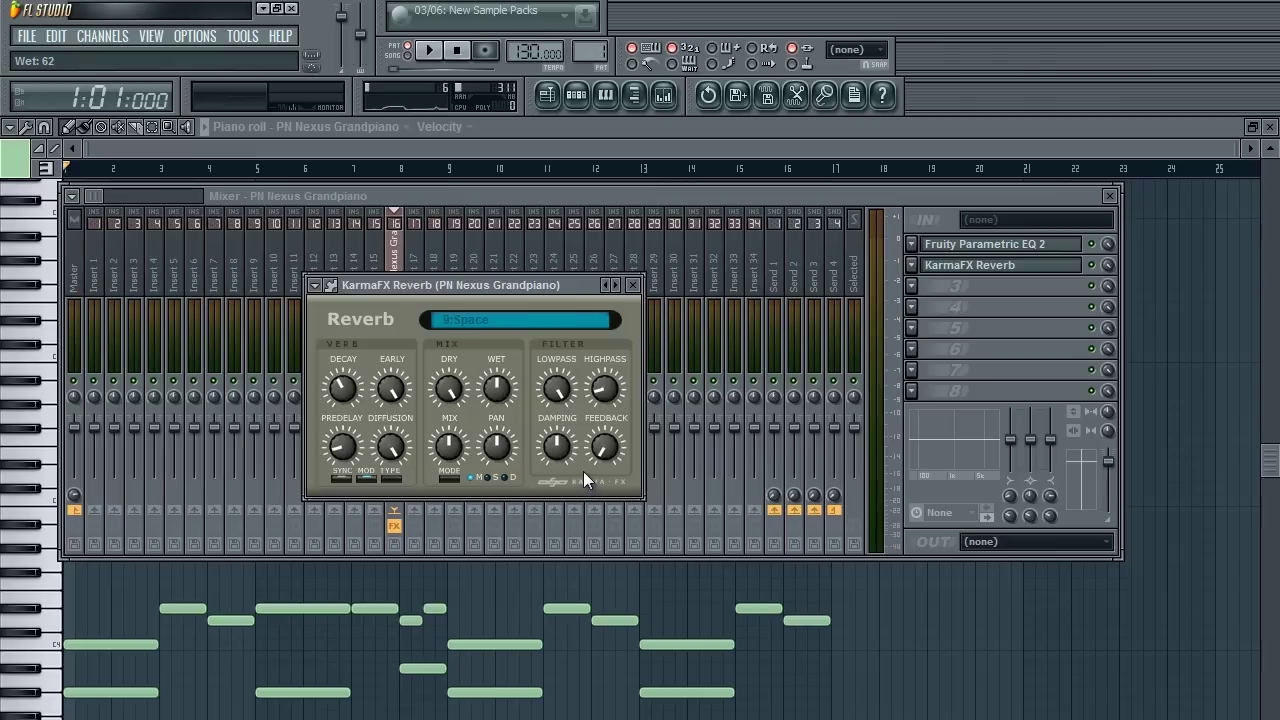
Play the pattern and try the reverb with its decay at 49 and wet level at 35.
key(space)
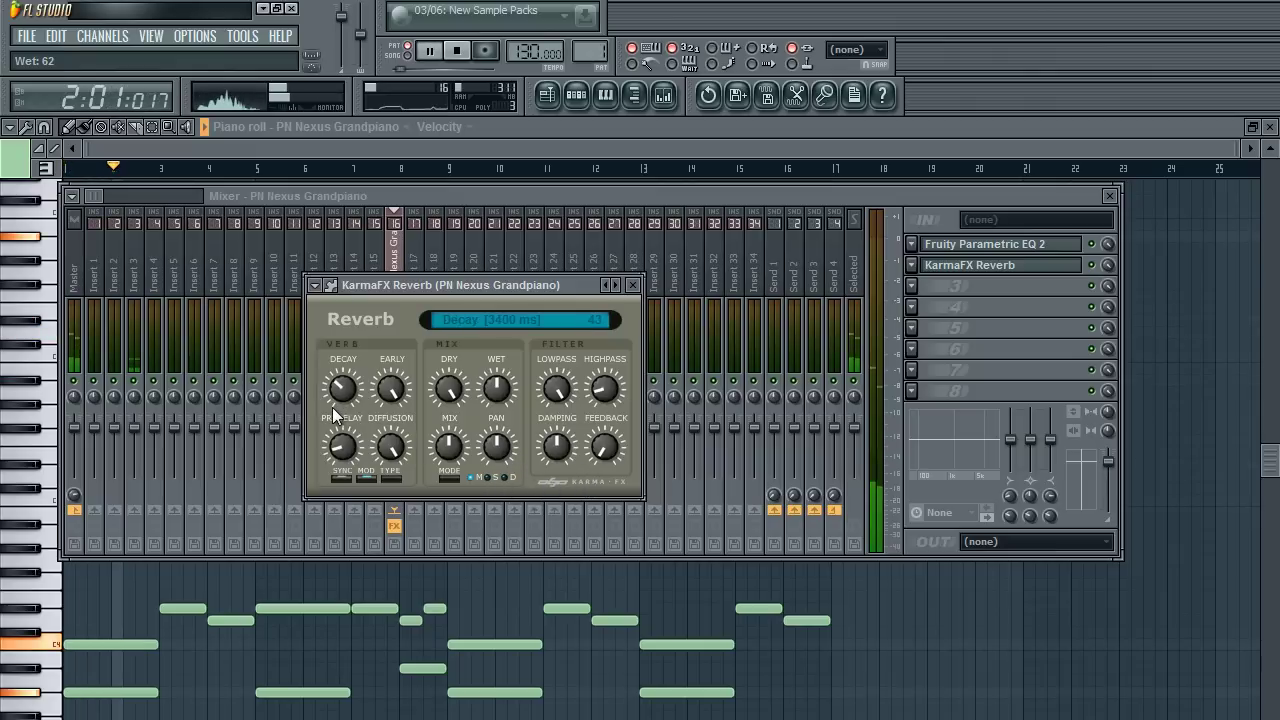
drag(333, 415, 345, 422)
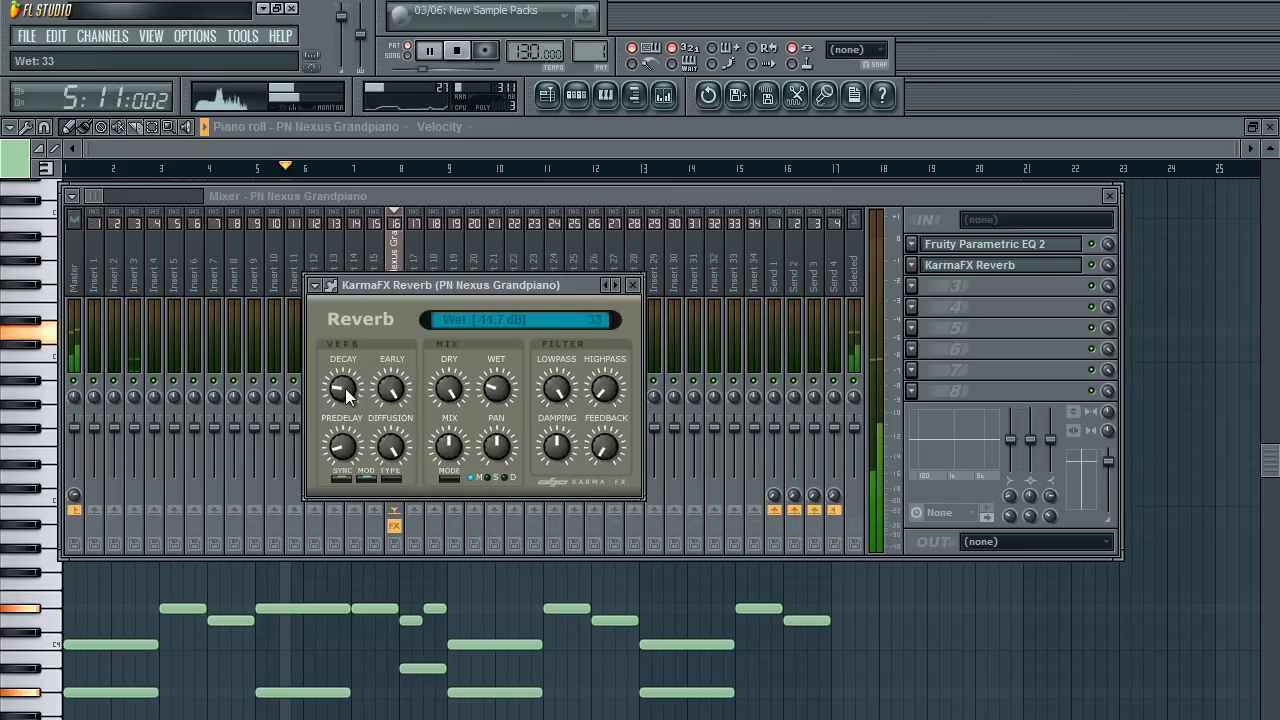
drag(348, 400, 378, 393)
drag(500, 416, 500, 413)
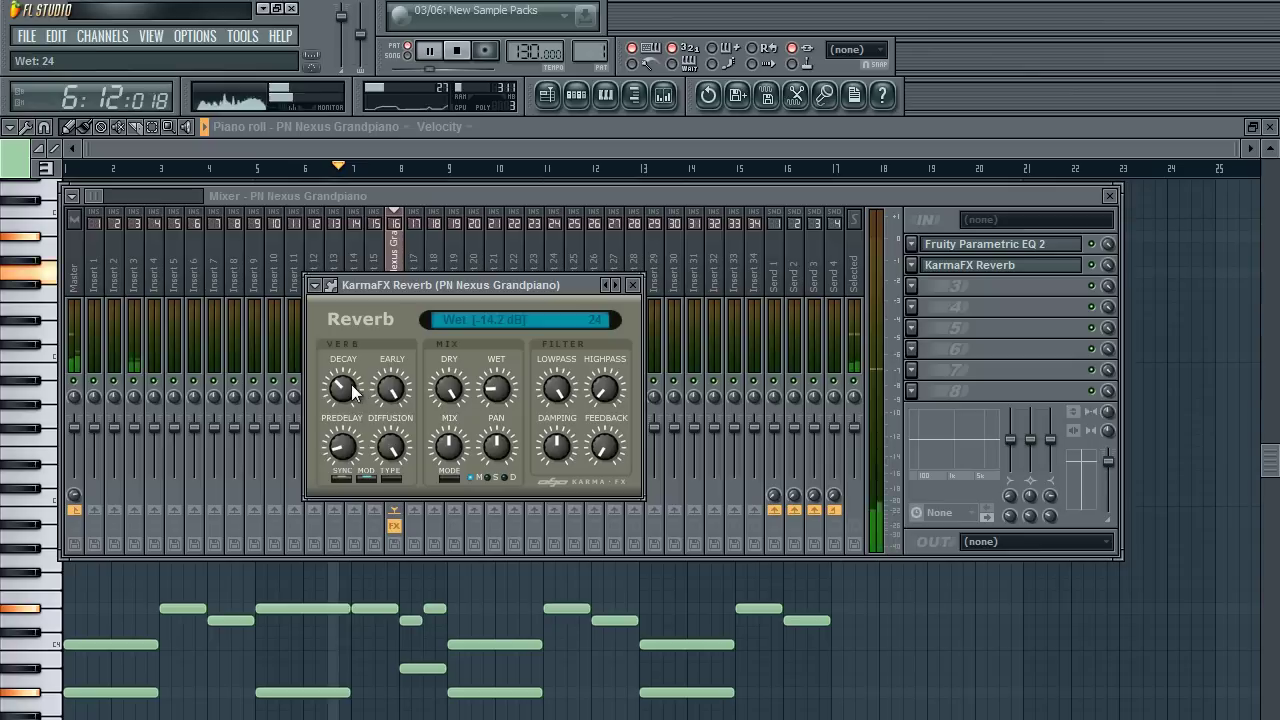
drag(348, 390, 356, 387)
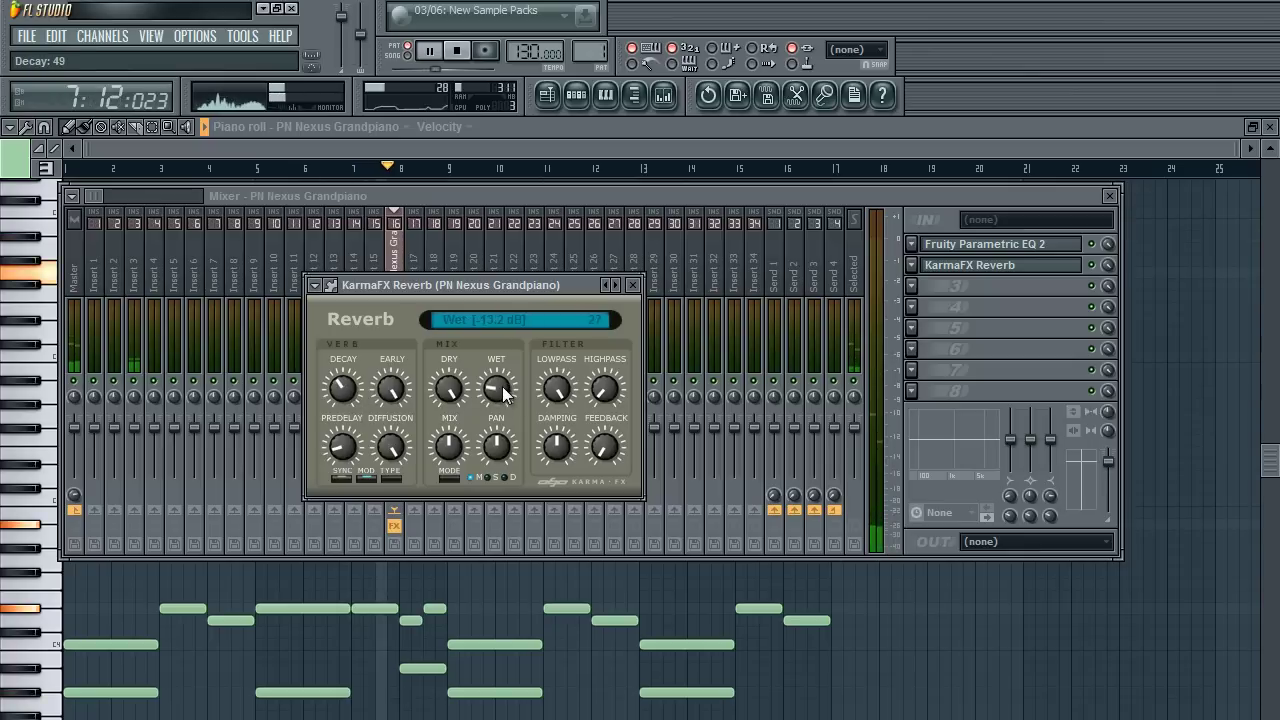
drag(506, 383, 506, 380)
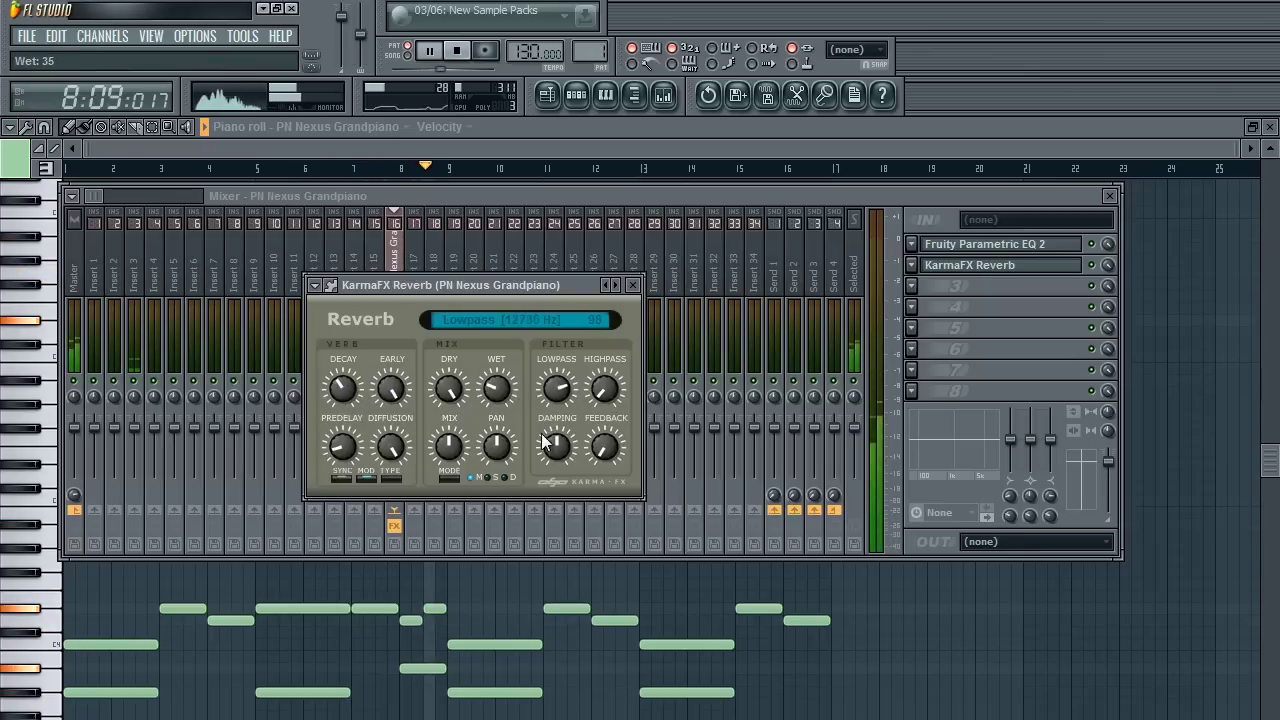
Set the reverb's highpass to 27 and its mix to 64 during playback.
drag(532, 478, 612, 375)
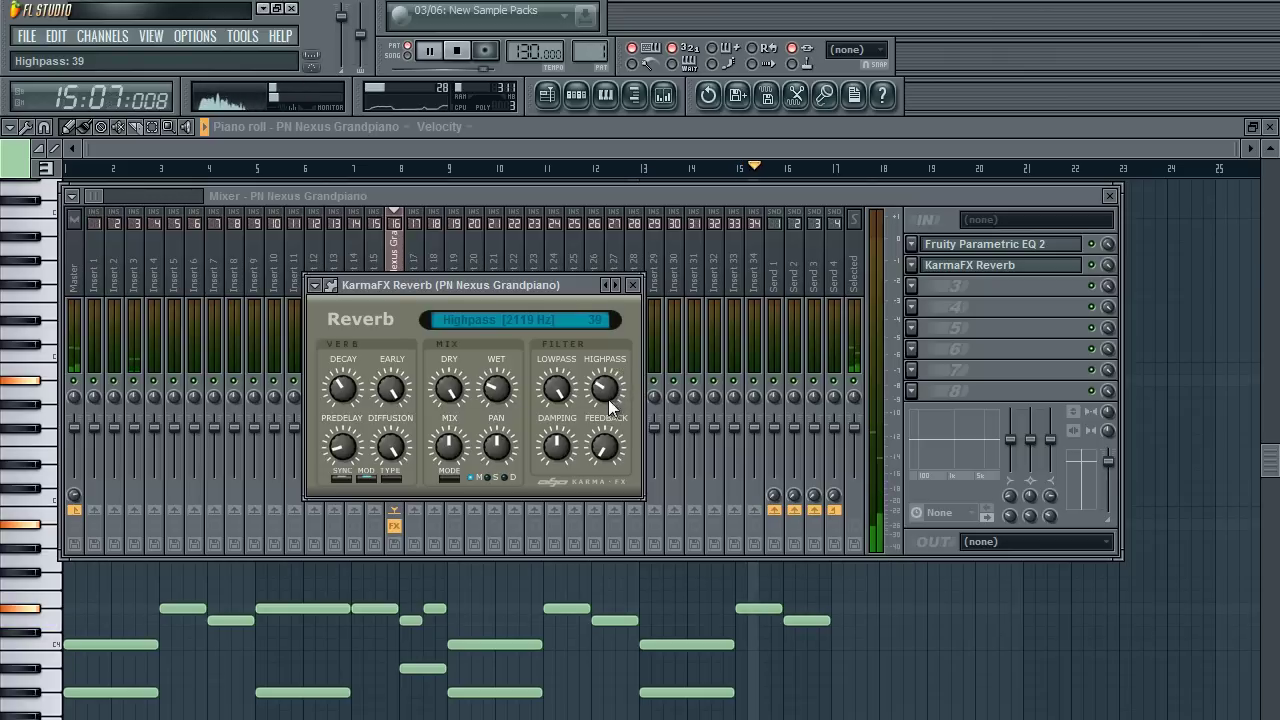
drag(606, 405, 606, 408)
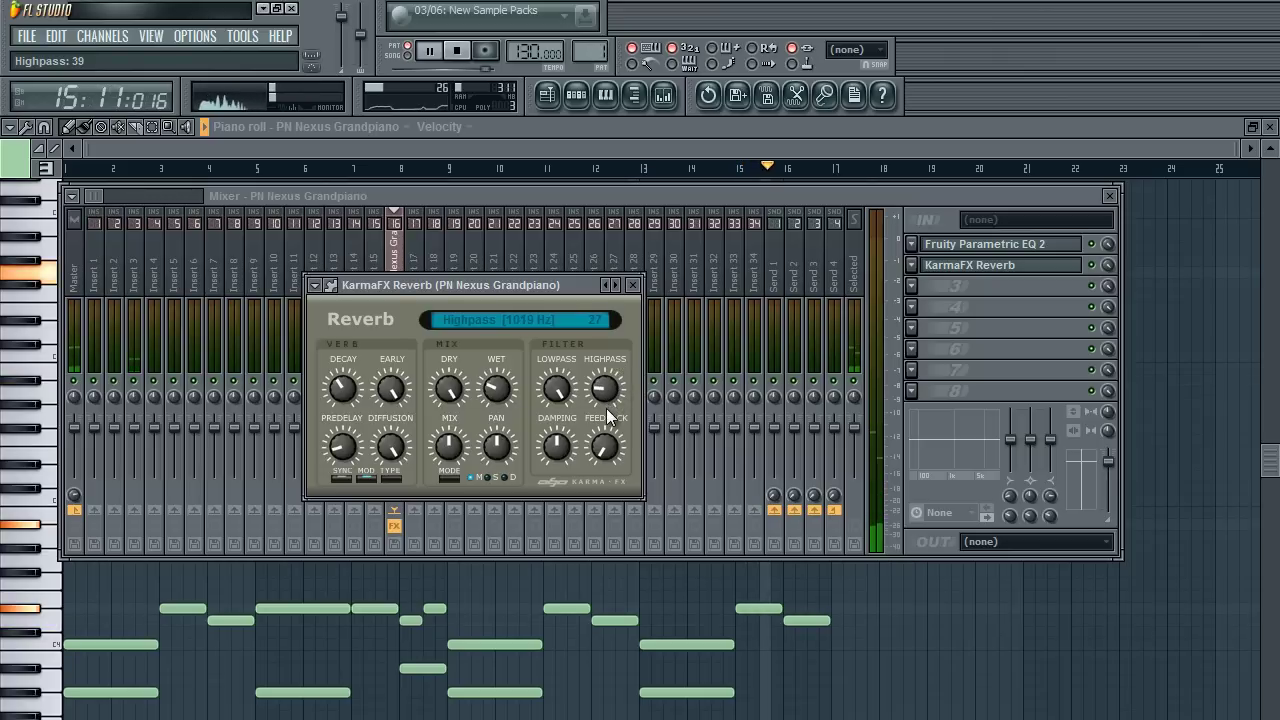
drag(456, 451, 445, 497)
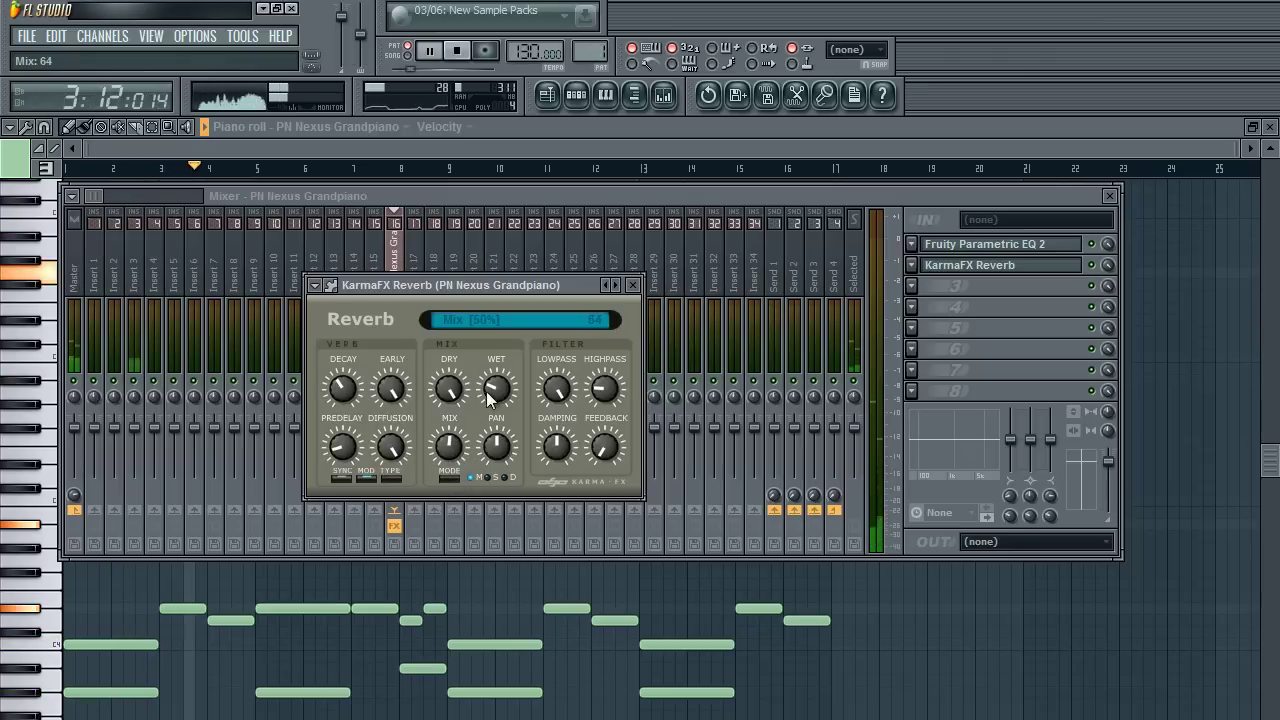
Set the reverb's wet level to 62 and decay to 64, raise its highpass slightly, and stop playback.
drag(491, 392, 504, 386)
drag(358, 388, 363, 384)
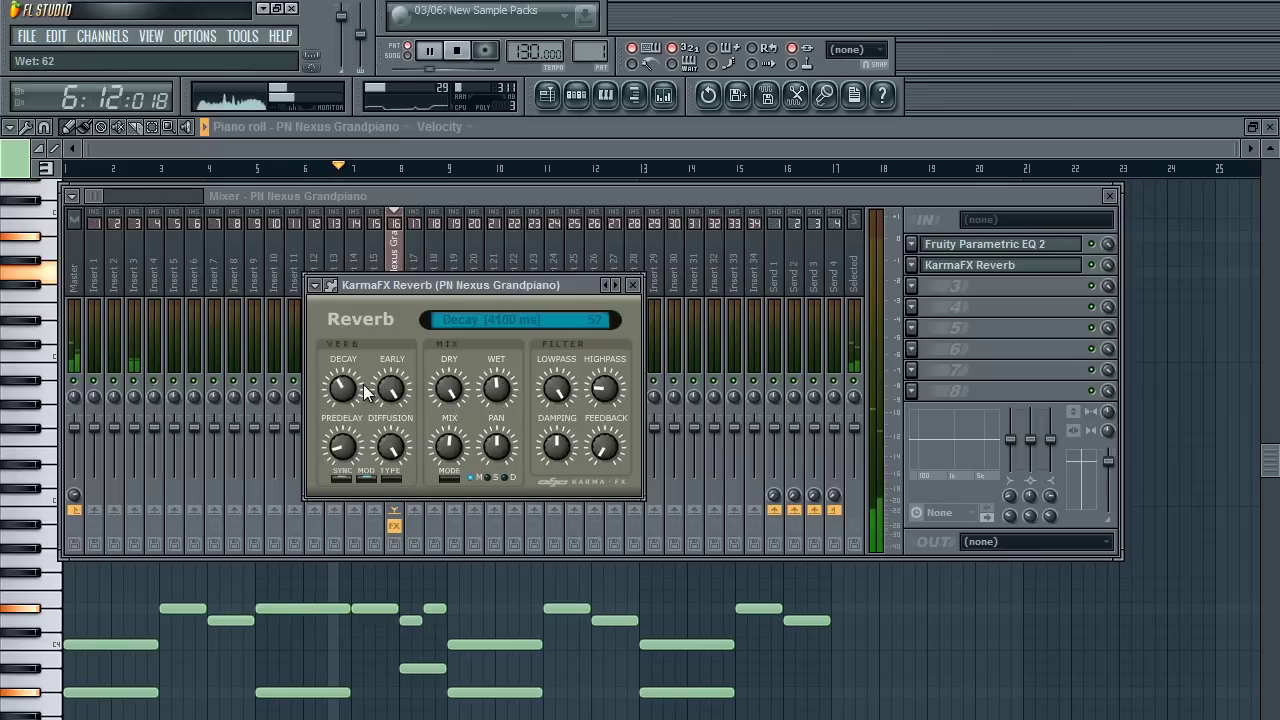
drag(609, 394, 608, 382)
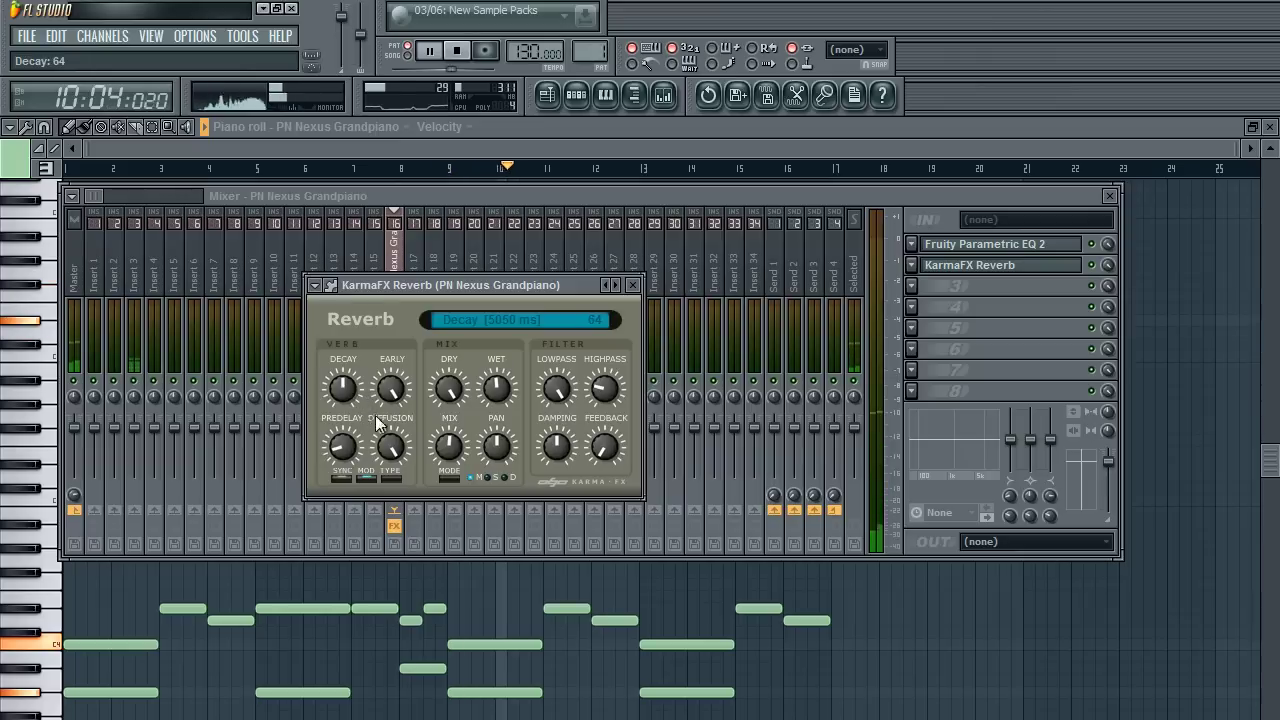
click(961, 311)
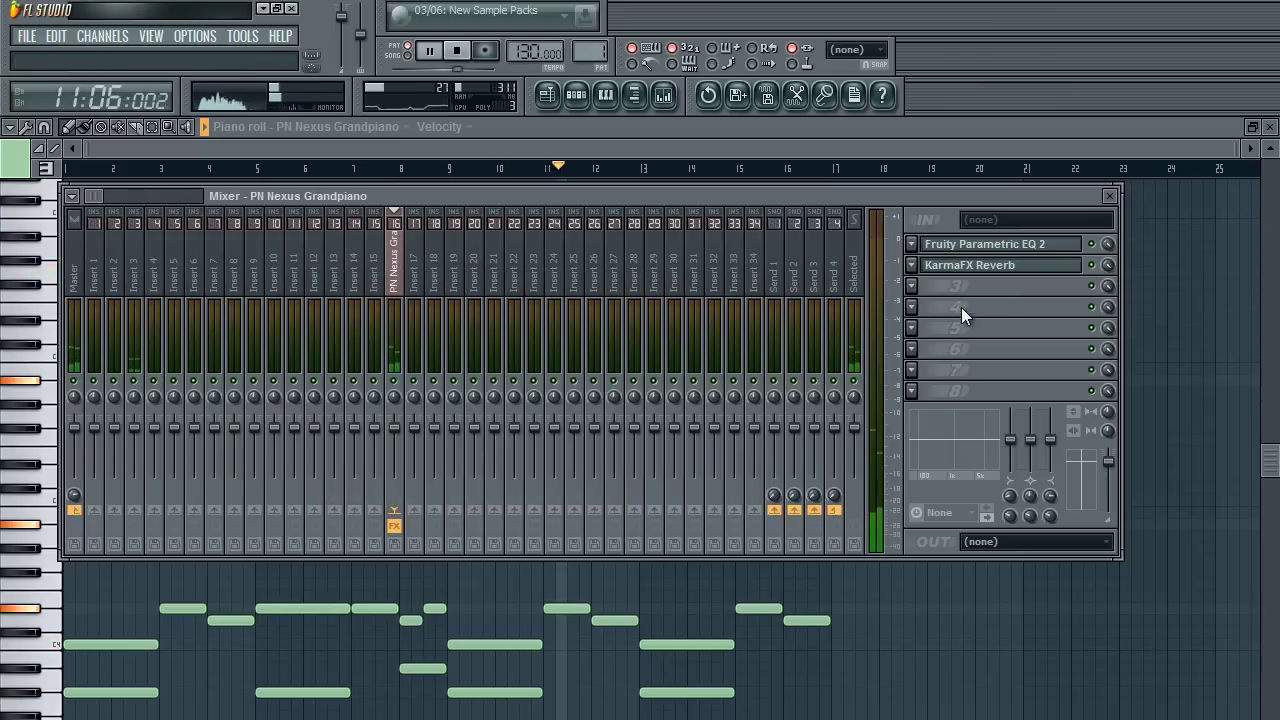
key(space)
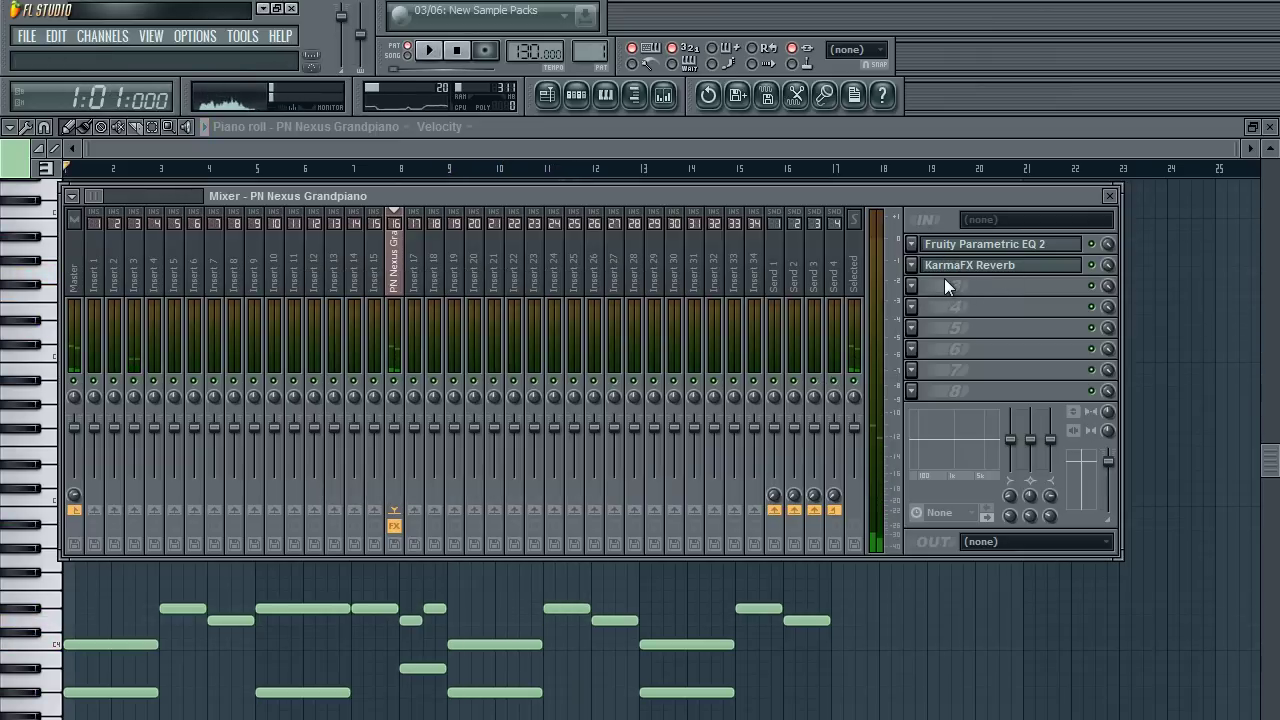
Load Fruity Delay 2 into the piano track's third effect slot, with ping-pong feedback and a lower input volume.
click(910, 286)
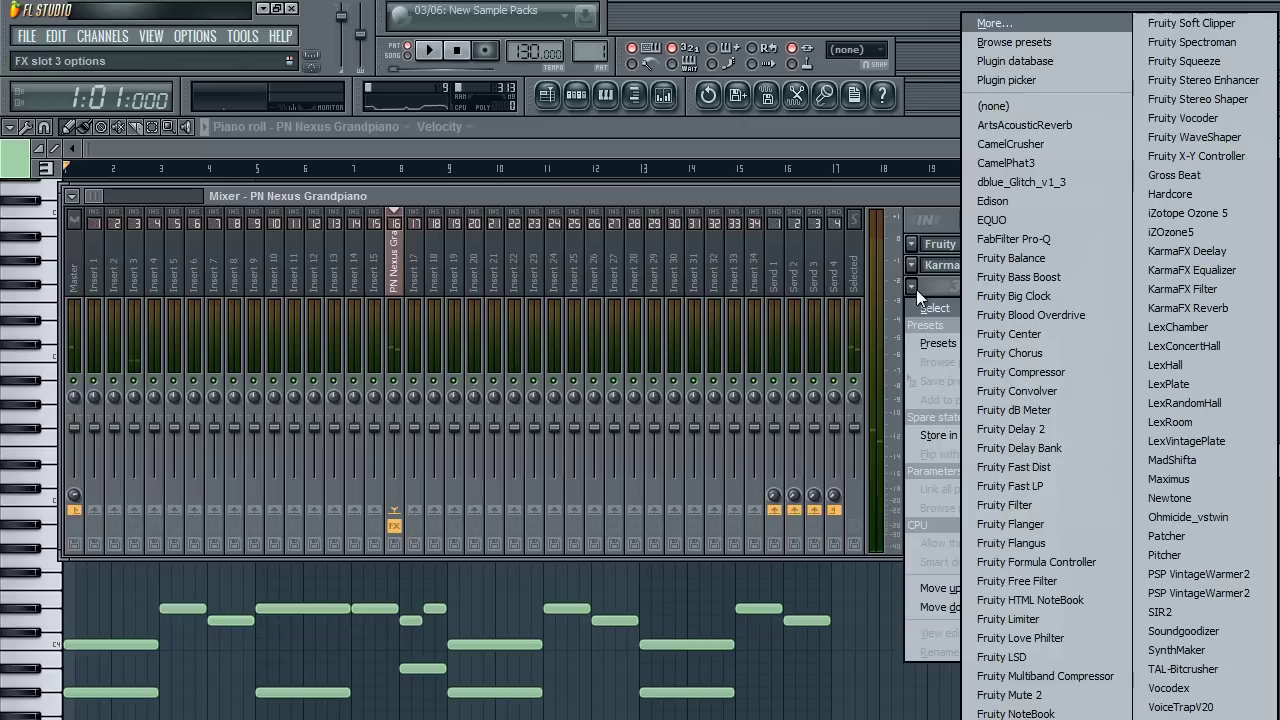
click(1011, 429)
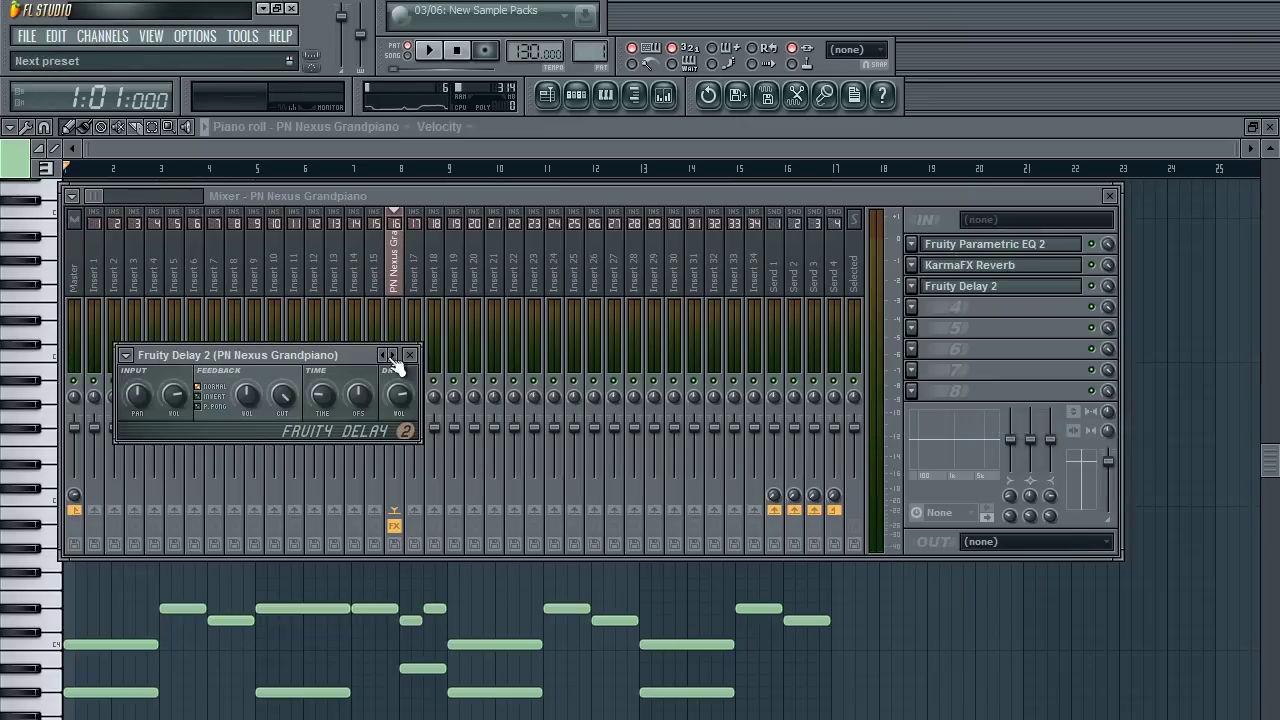
drag(374, 346, 583, 266)
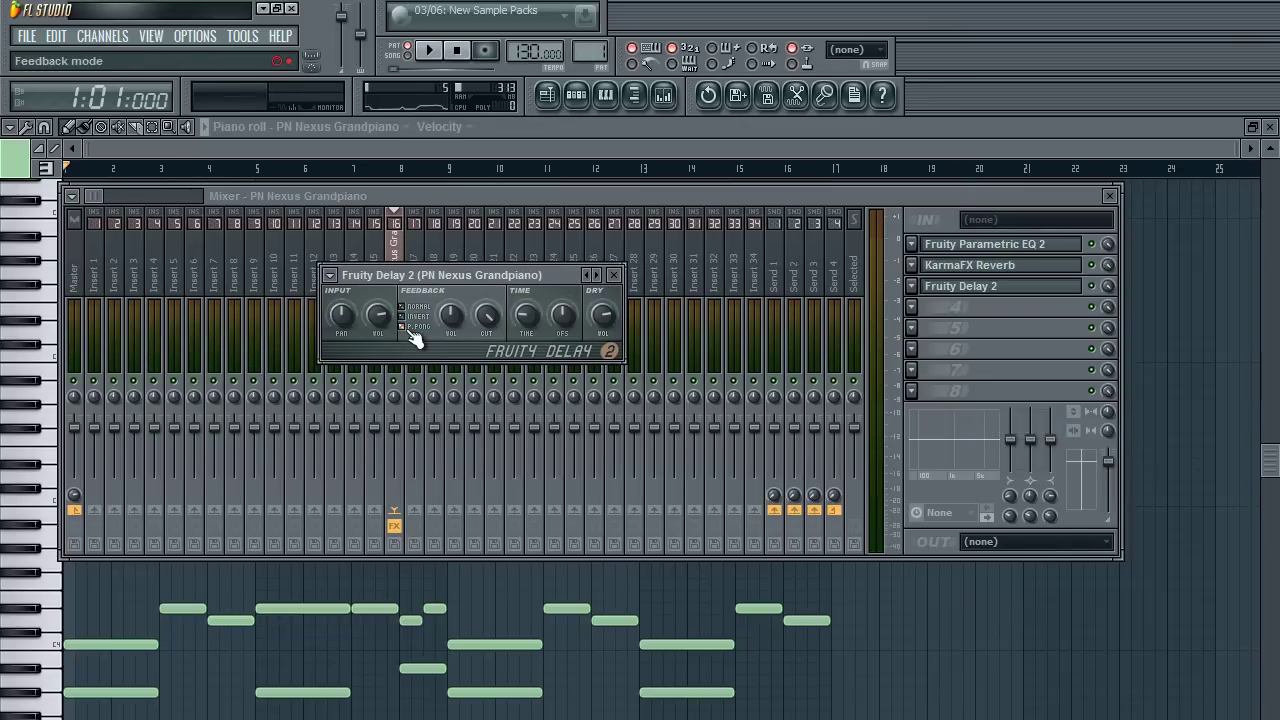
click(968, 266)
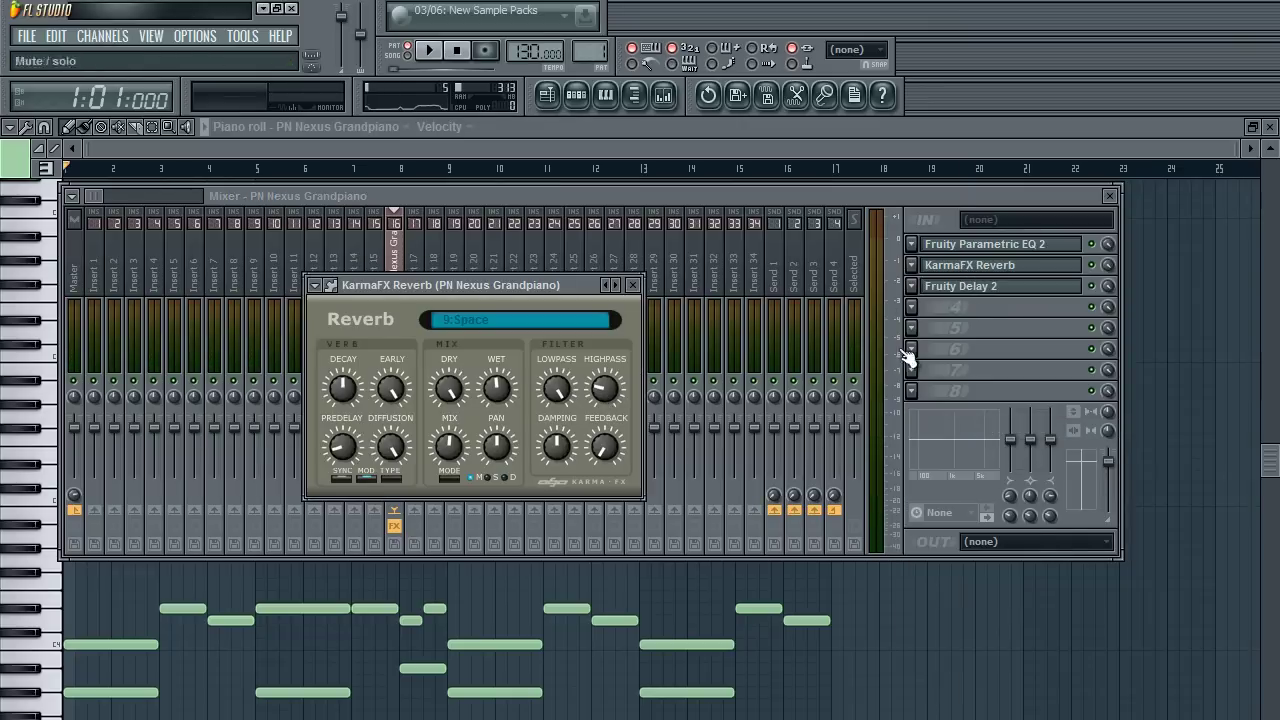
click(975, 288)
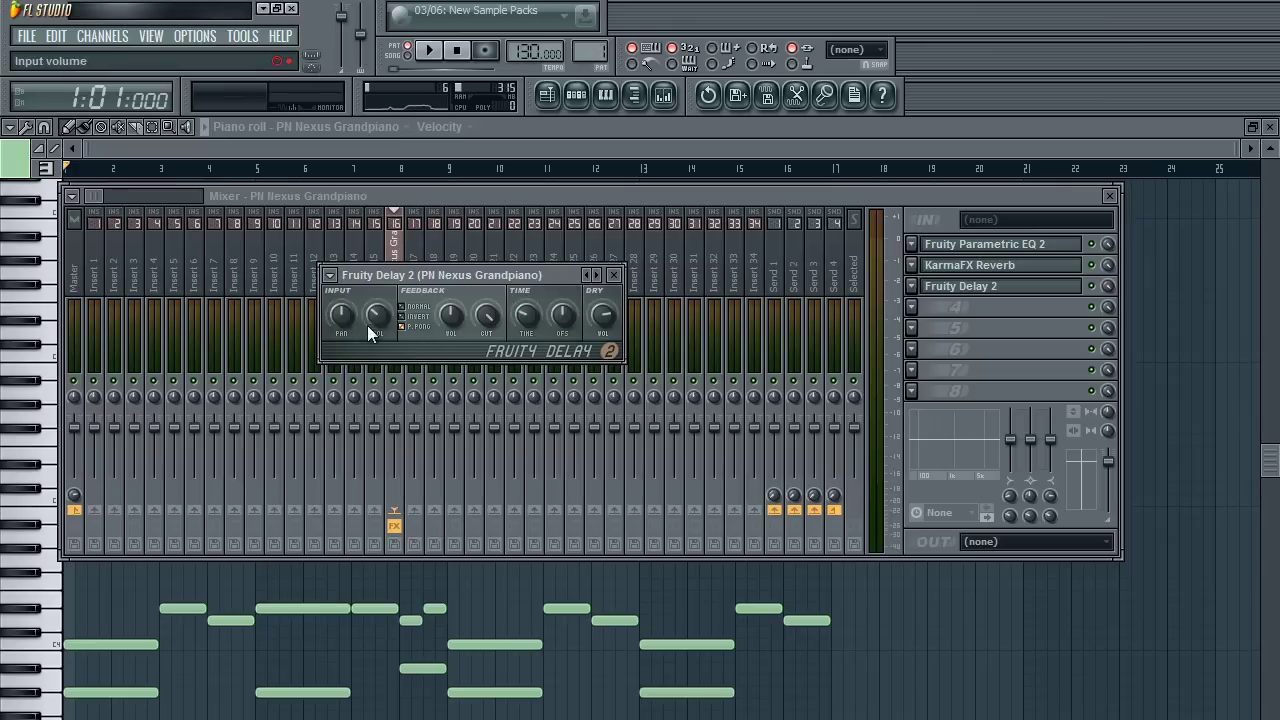
click(614, 275)
Load Fruity Stereo Shaper into the fourth effect slot and lower all four mixer matrix levels, the outer pair well below their midpoint.
click(912, 307)
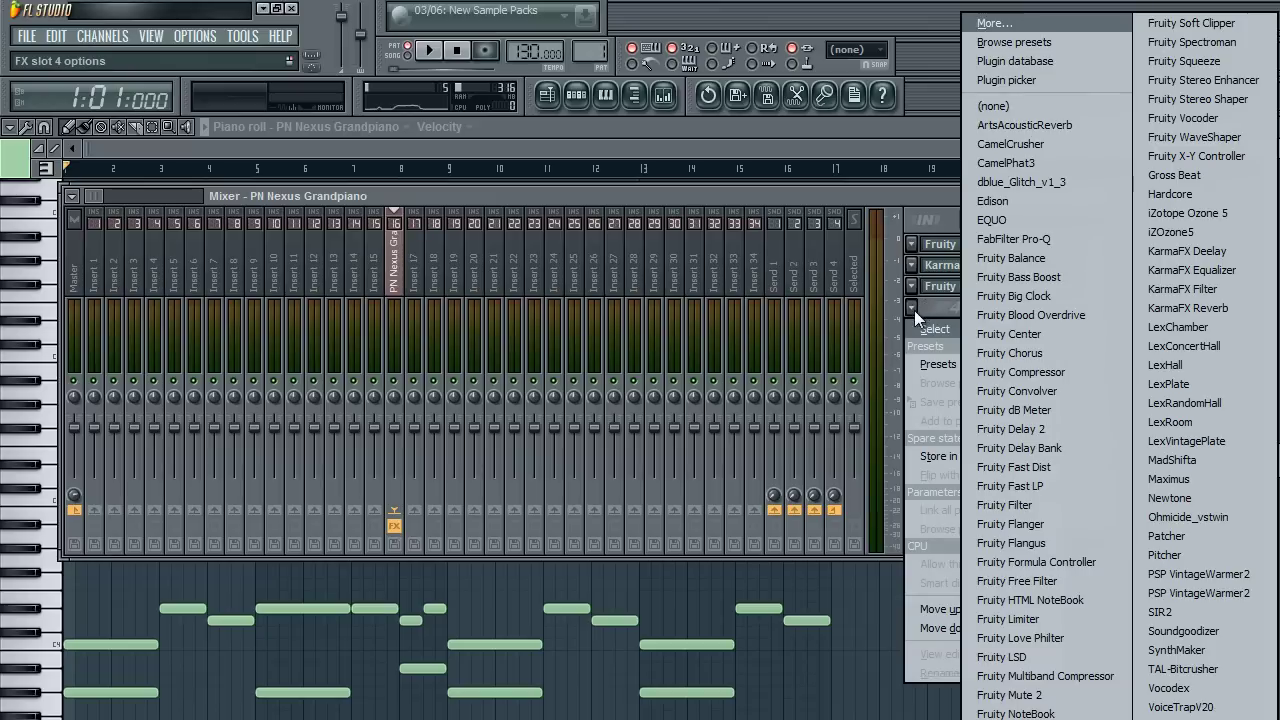
click(1204, 99)
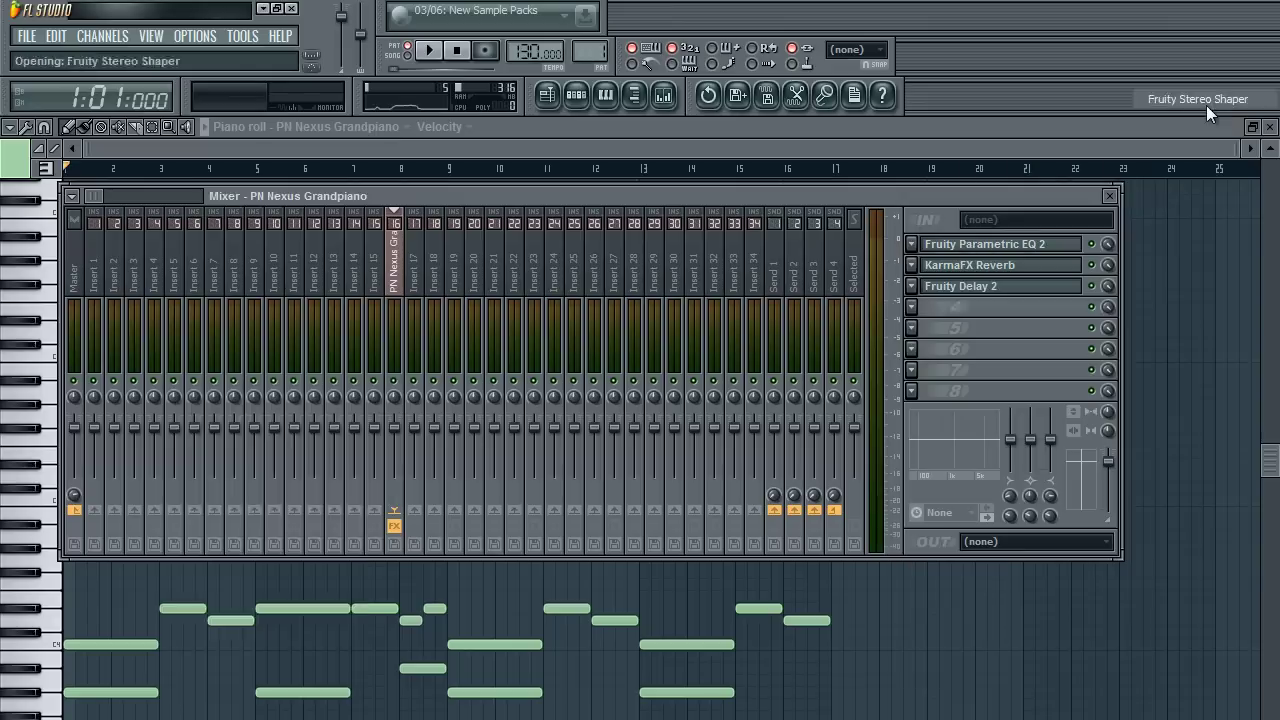
drag(270, 398, 465, 207)
drag(392, 350, 398, 400)
drag(443, 349, 443, 388)
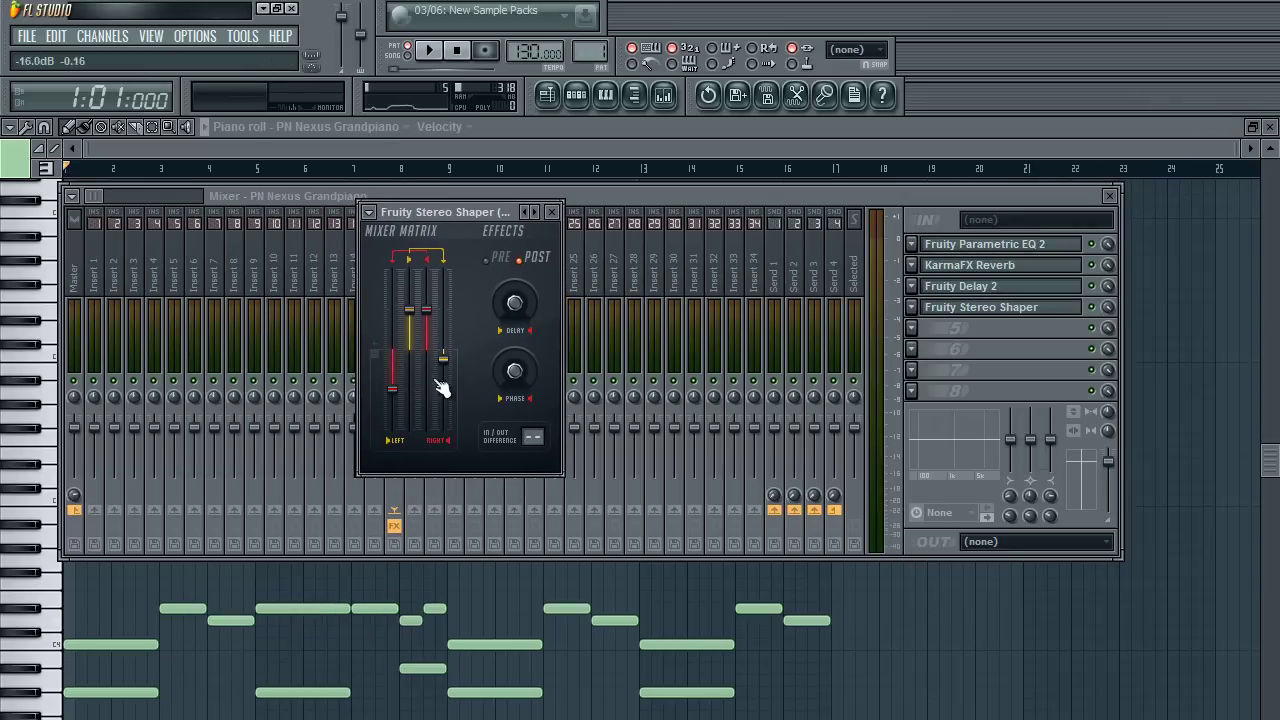
drag(426, 310, 400, 488)
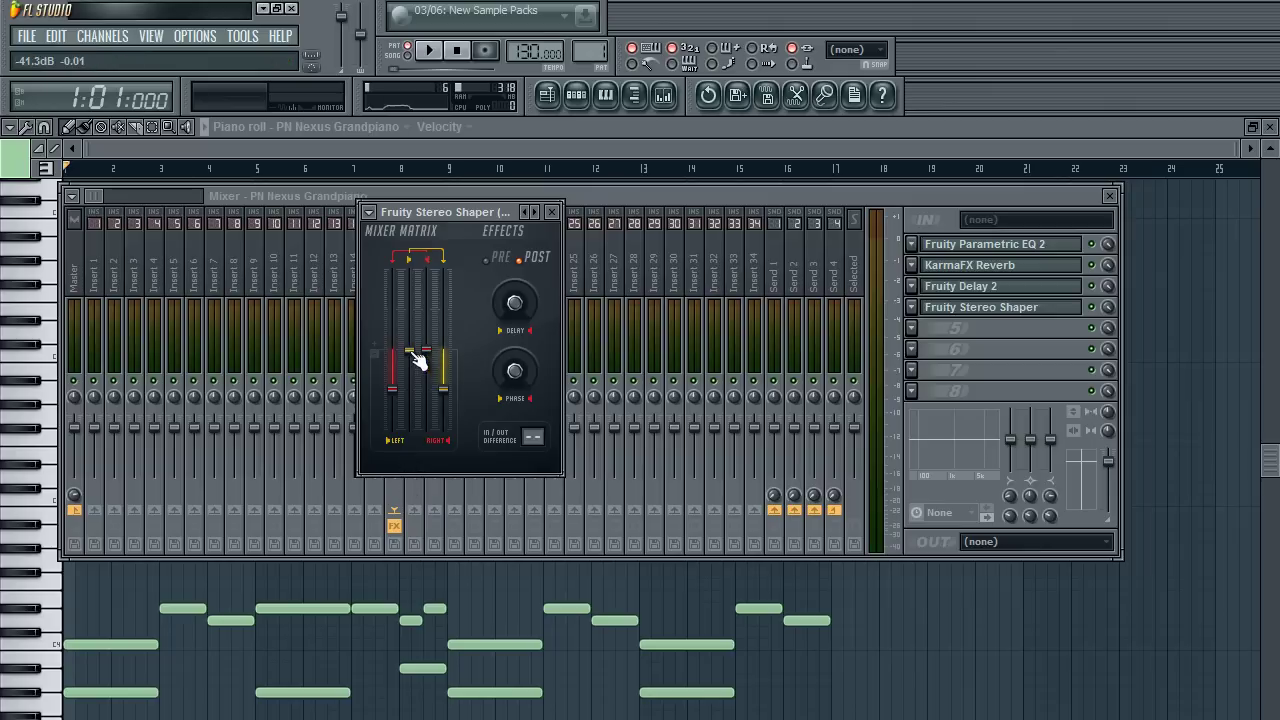
click(551, 213)
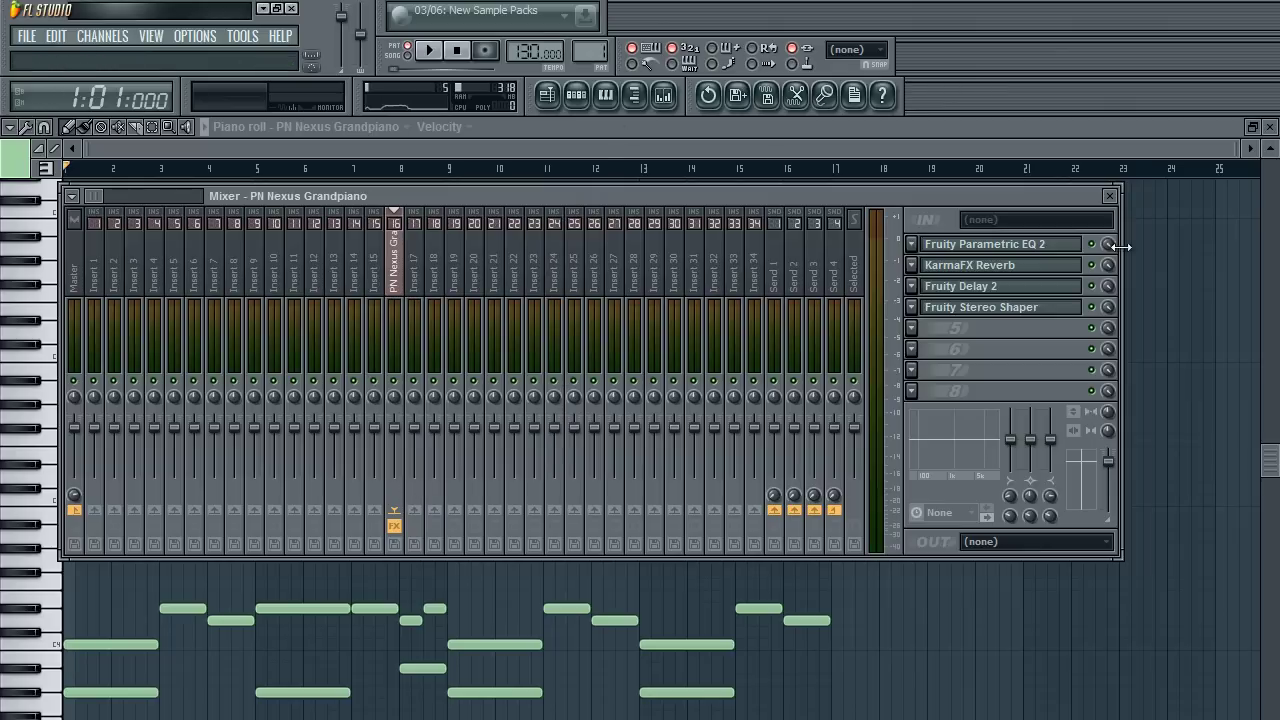
Play the pattern with the new effects and enlarge the piano roll's velocity lane, leaving the mixer closed.
click(1109, 195)
key(space)
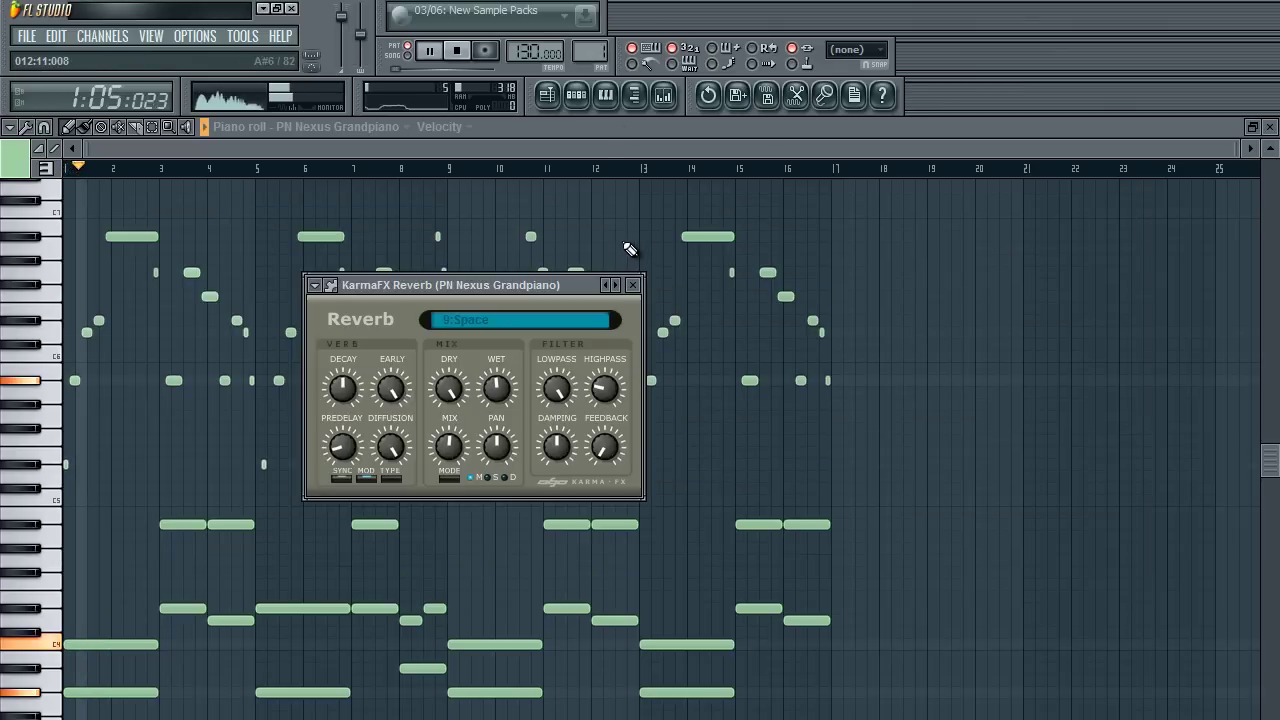
click(663, 95)
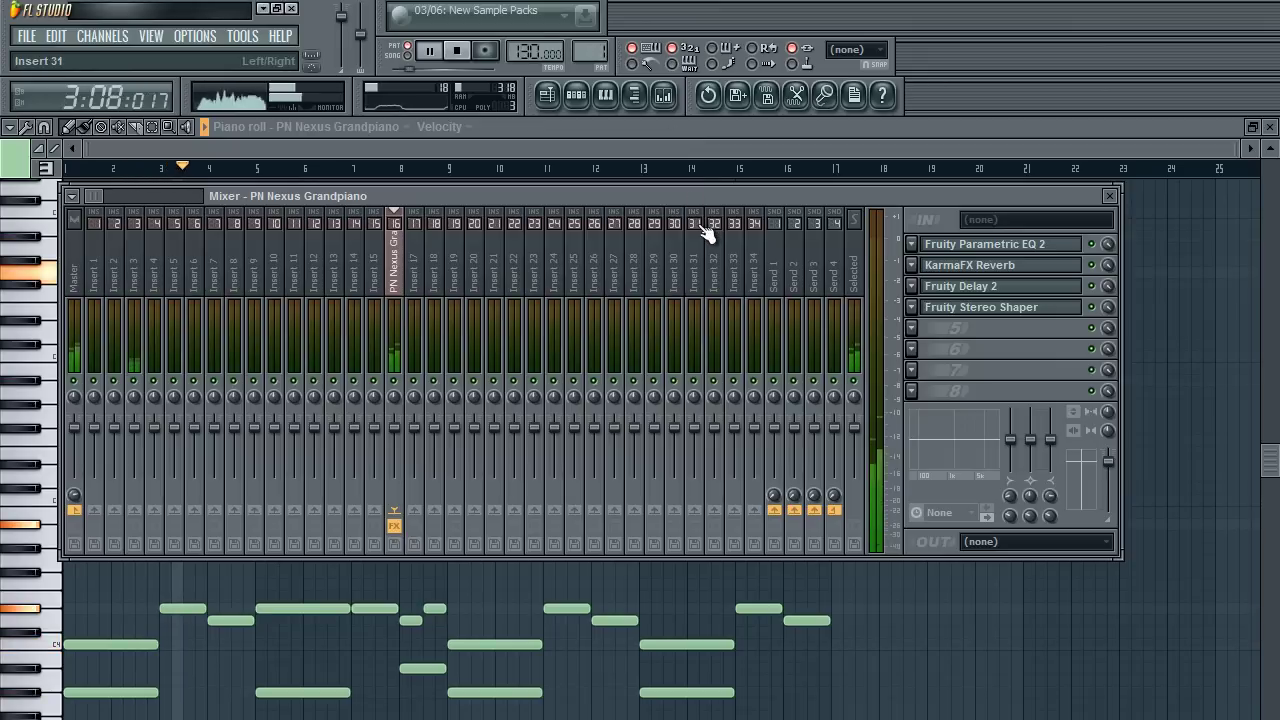
drag(460, 719, 458, 405)
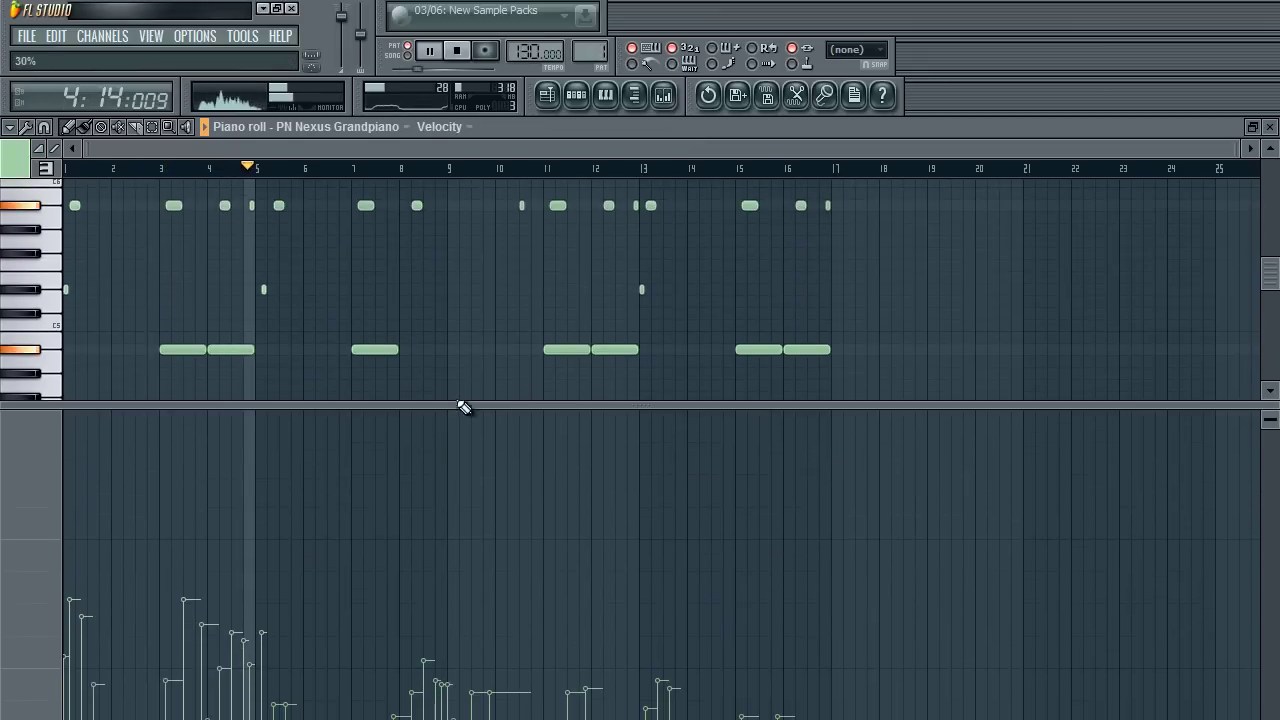
click(664, 98)
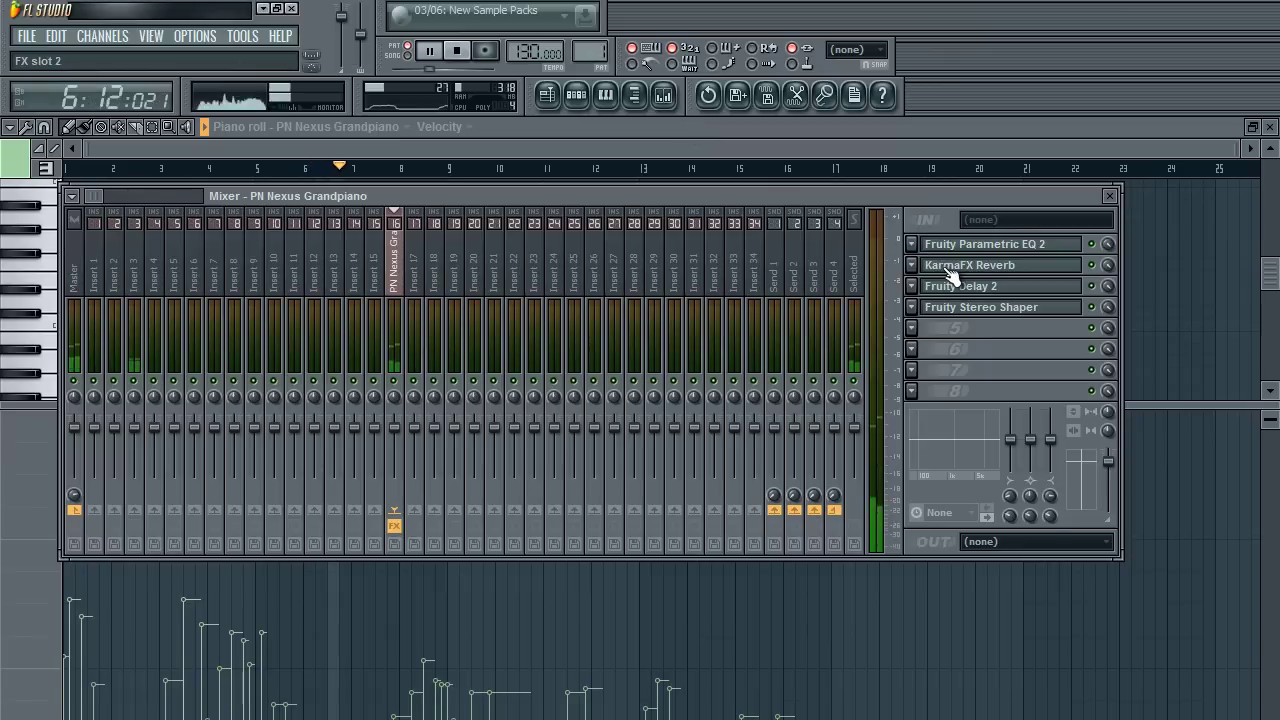
click(1109, 195)
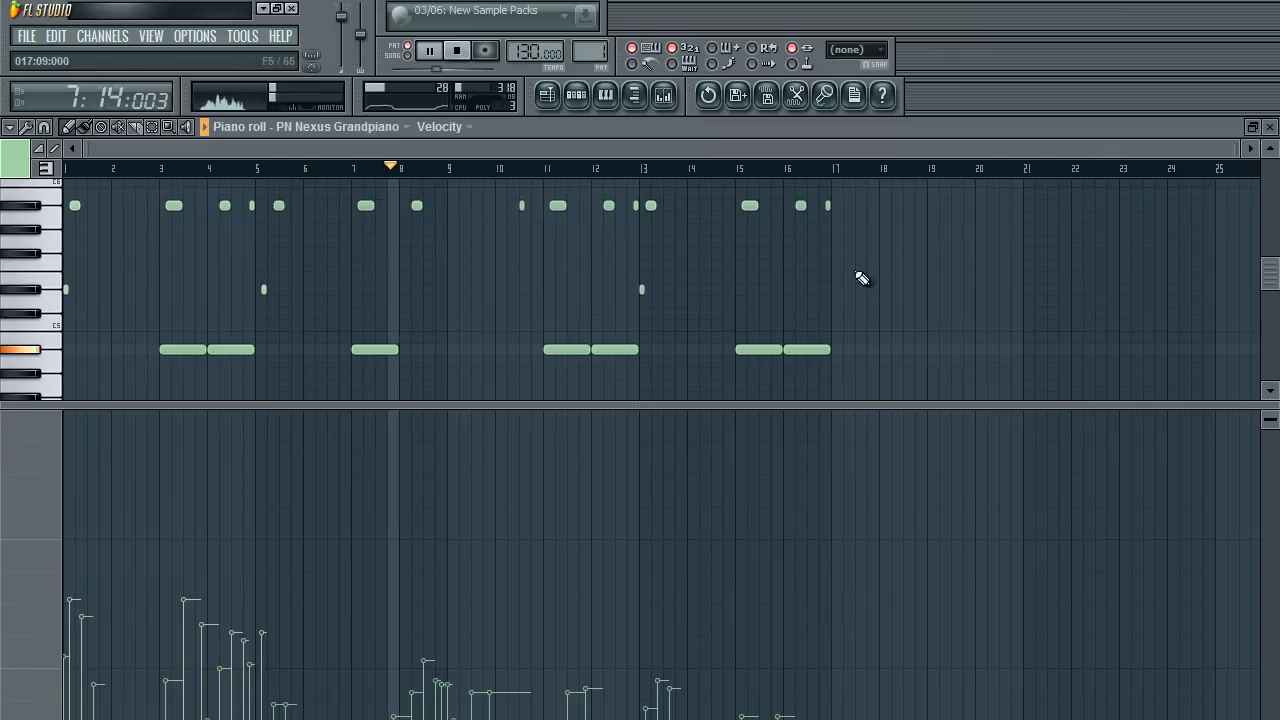
Review the piano melody's upper notes and the pattern's channels while playback runs.
scroll(852, 283, up, 3)
scroll(852, 287, up, 4)
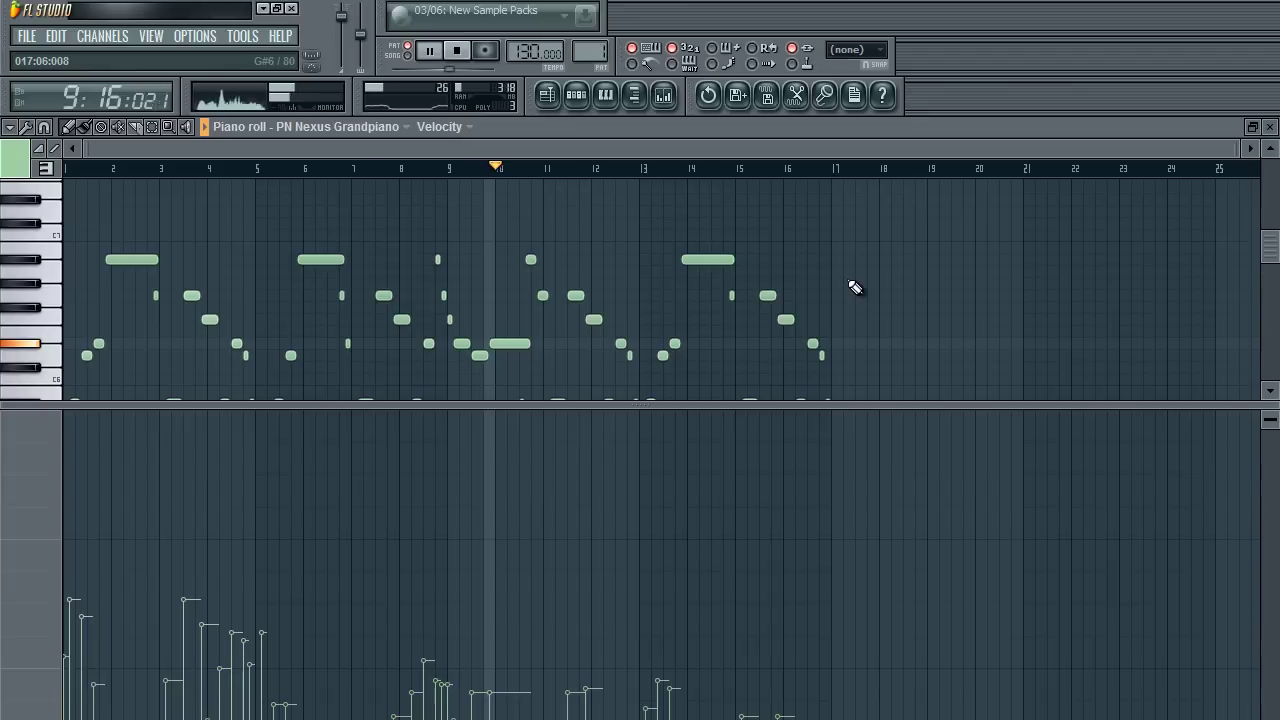
scroll(847, 284, up, 3)
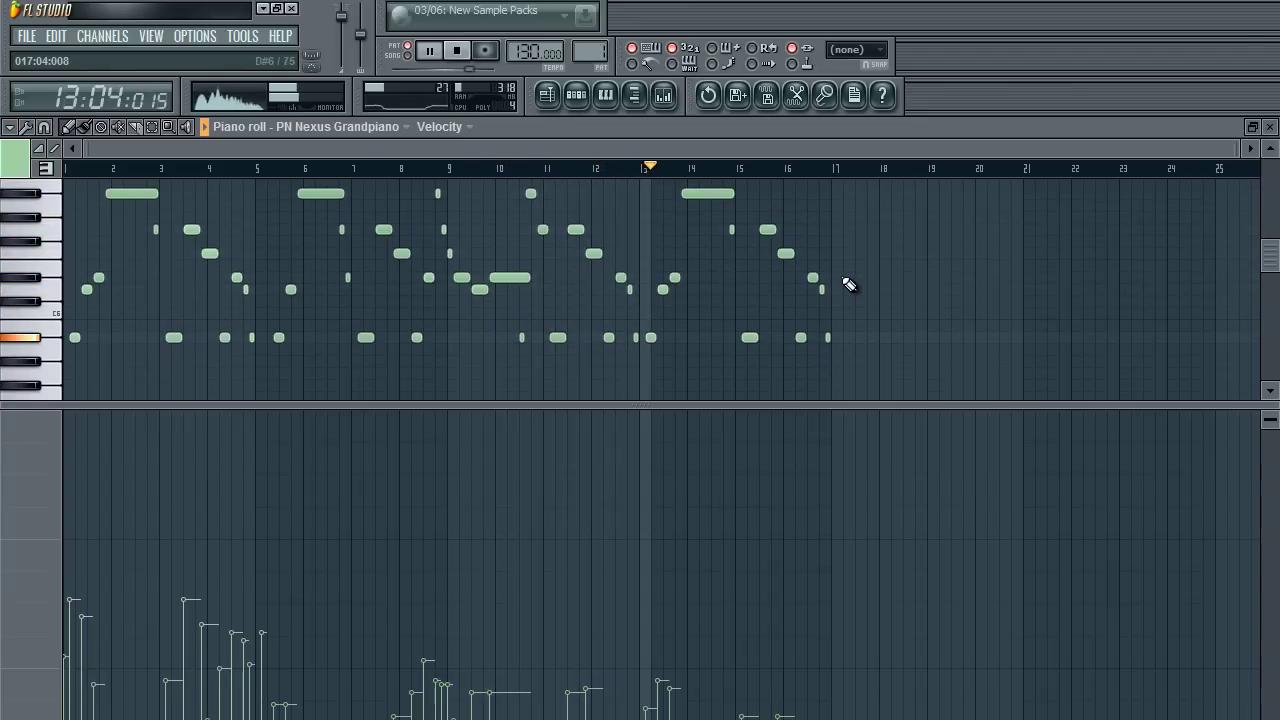
scroll(847, 284, up, 1)
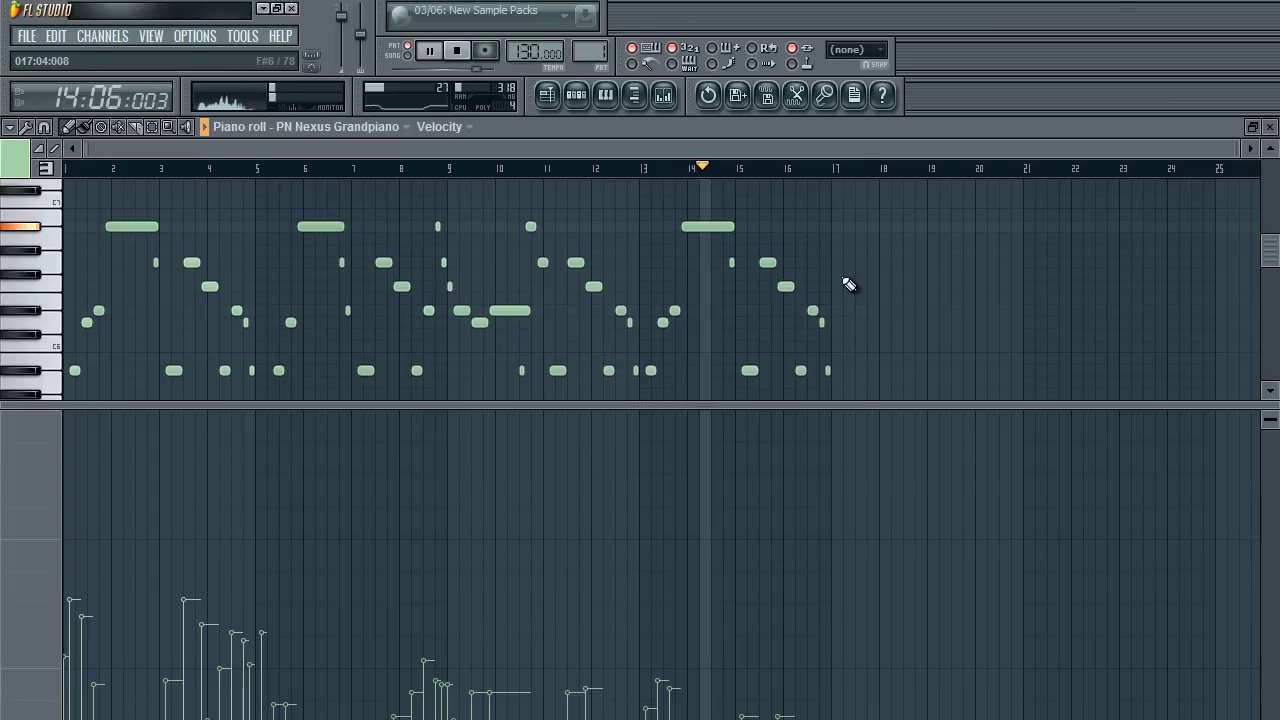
click(576, 94)
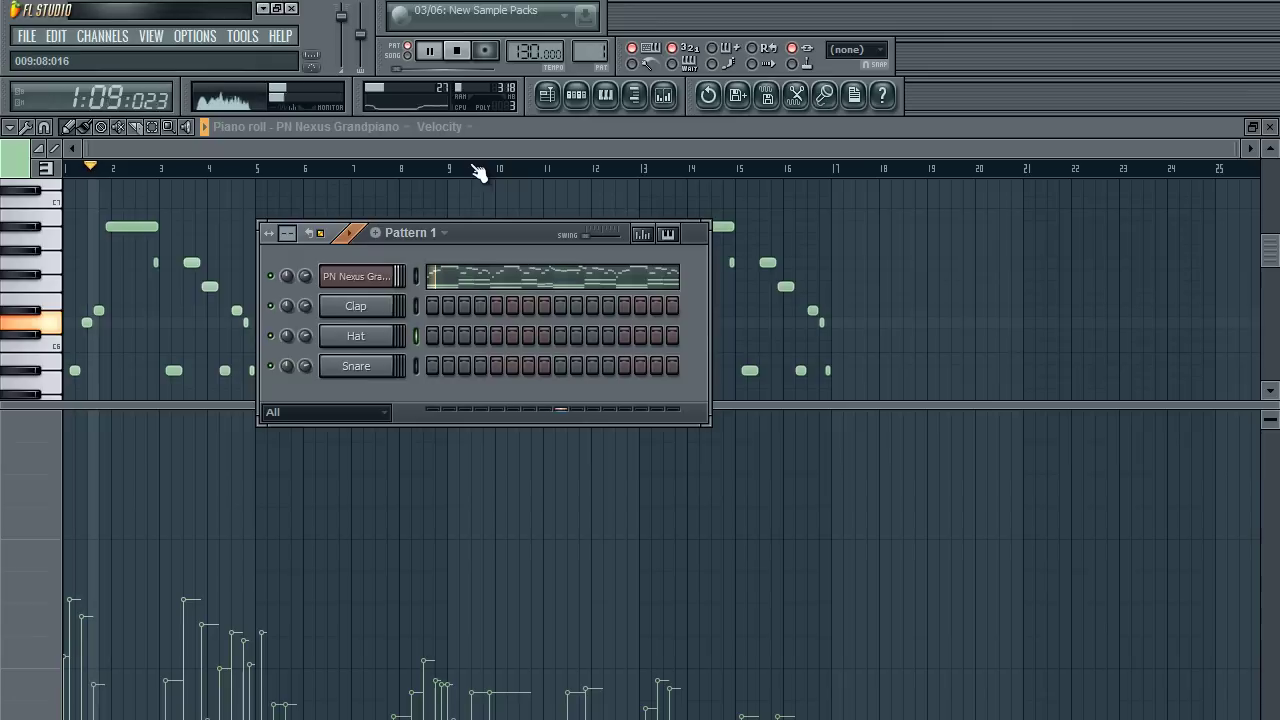
key(F6)
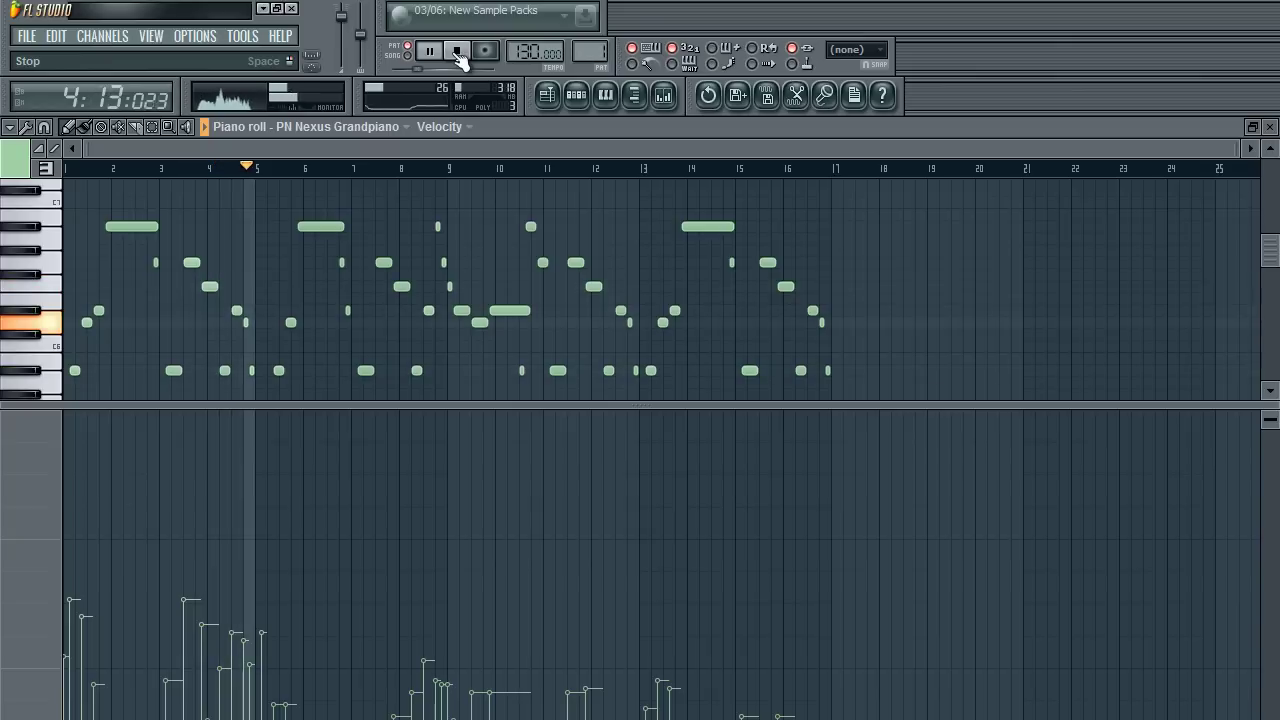
Restore the piano roll to a floating window, move and resize it to fill the workspace, and enlarge its velocity lane.
drag(414, 404, 409, 458)
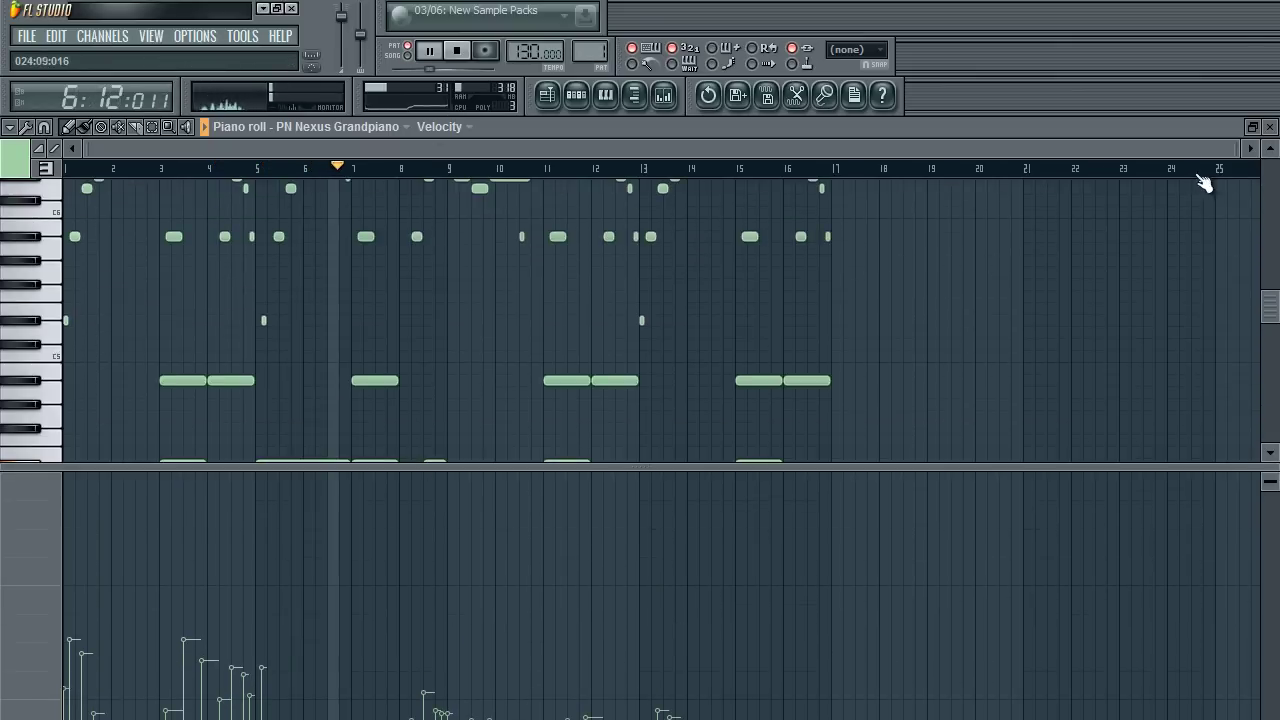
click(1252, 126)
click(795, 421)
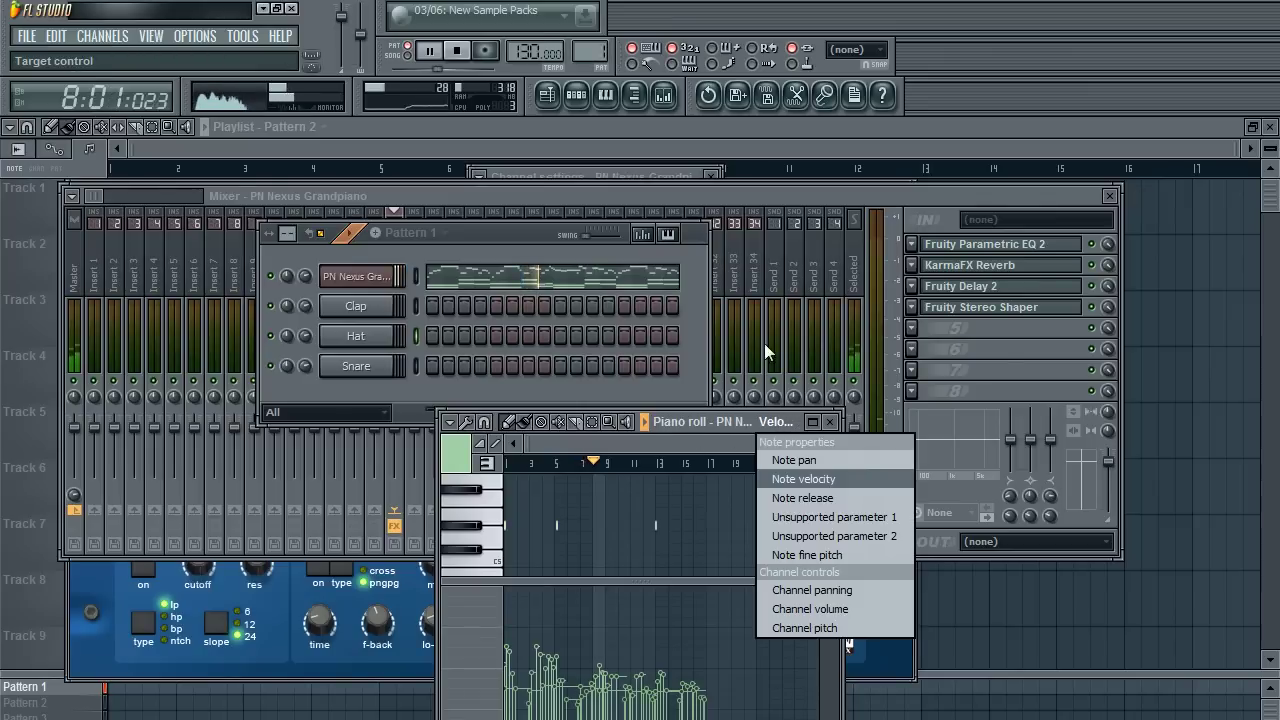
click(801, 417)
drag(803, 416, 527, 141)
drag(566, 478, 1272, 654)
drag(661, 148, 501, 131)
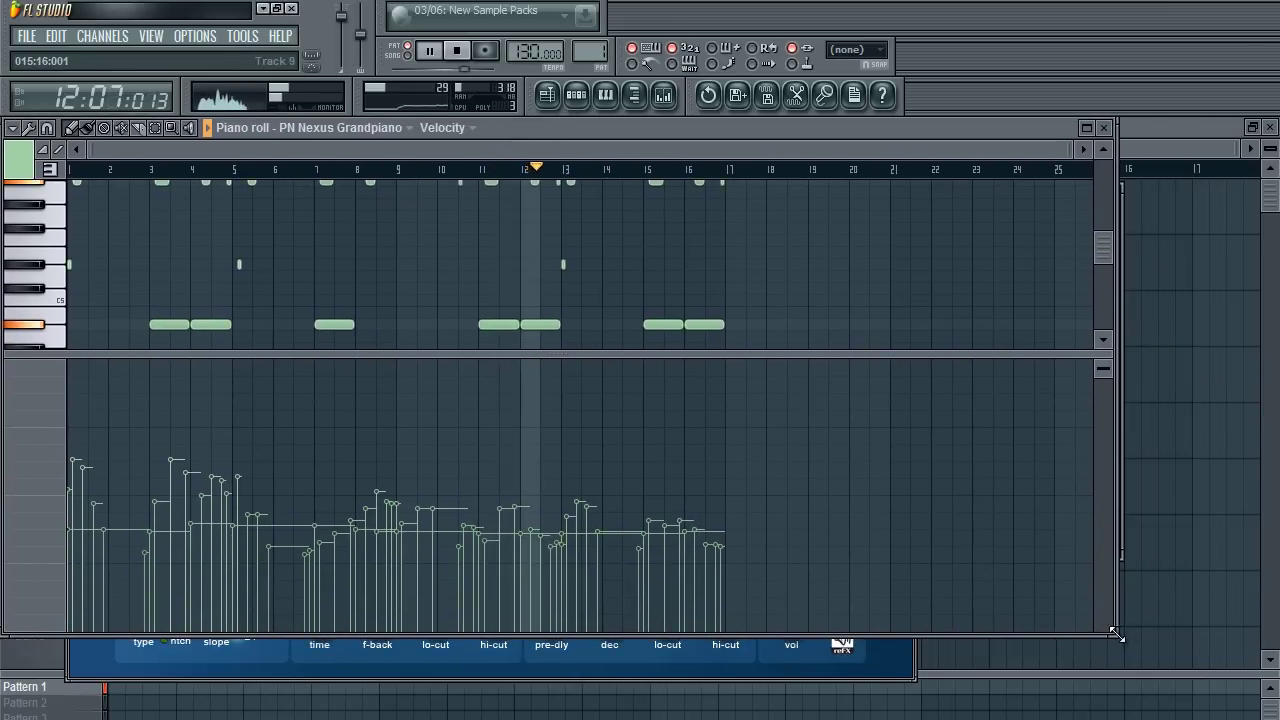
drag(1117, 636, 1273, 712)
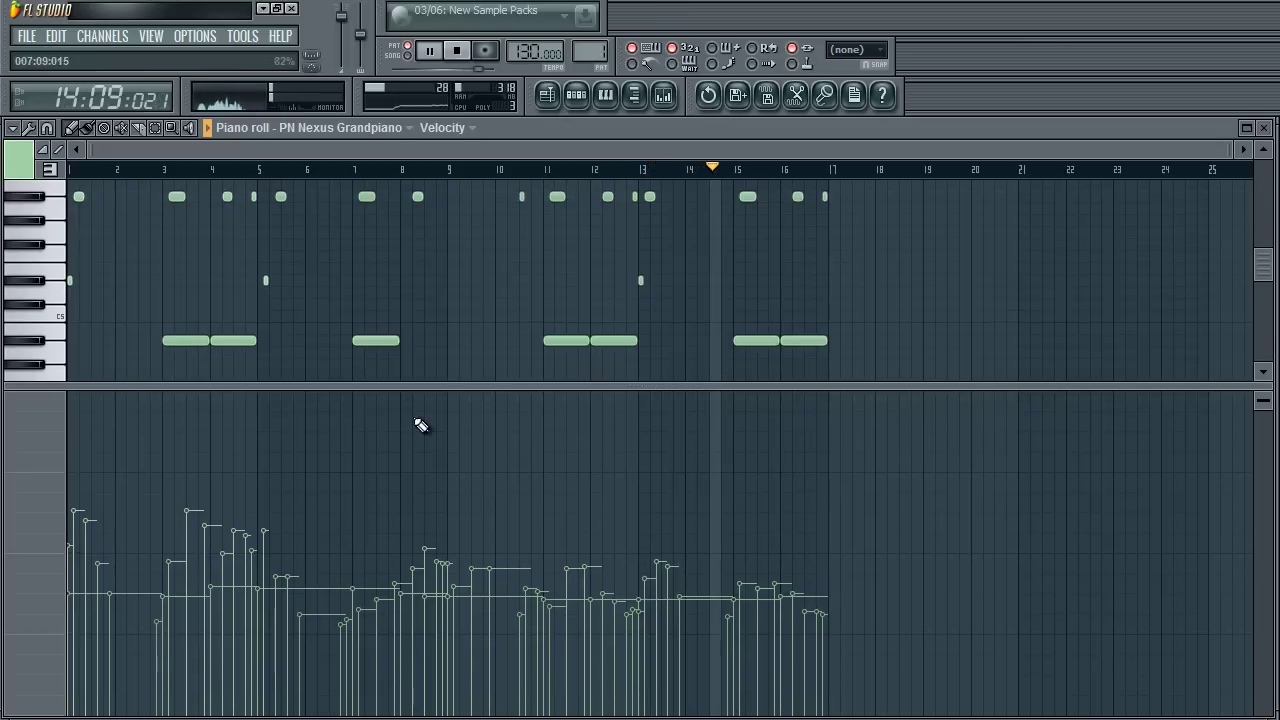
drag(468, 383, 434, 348)
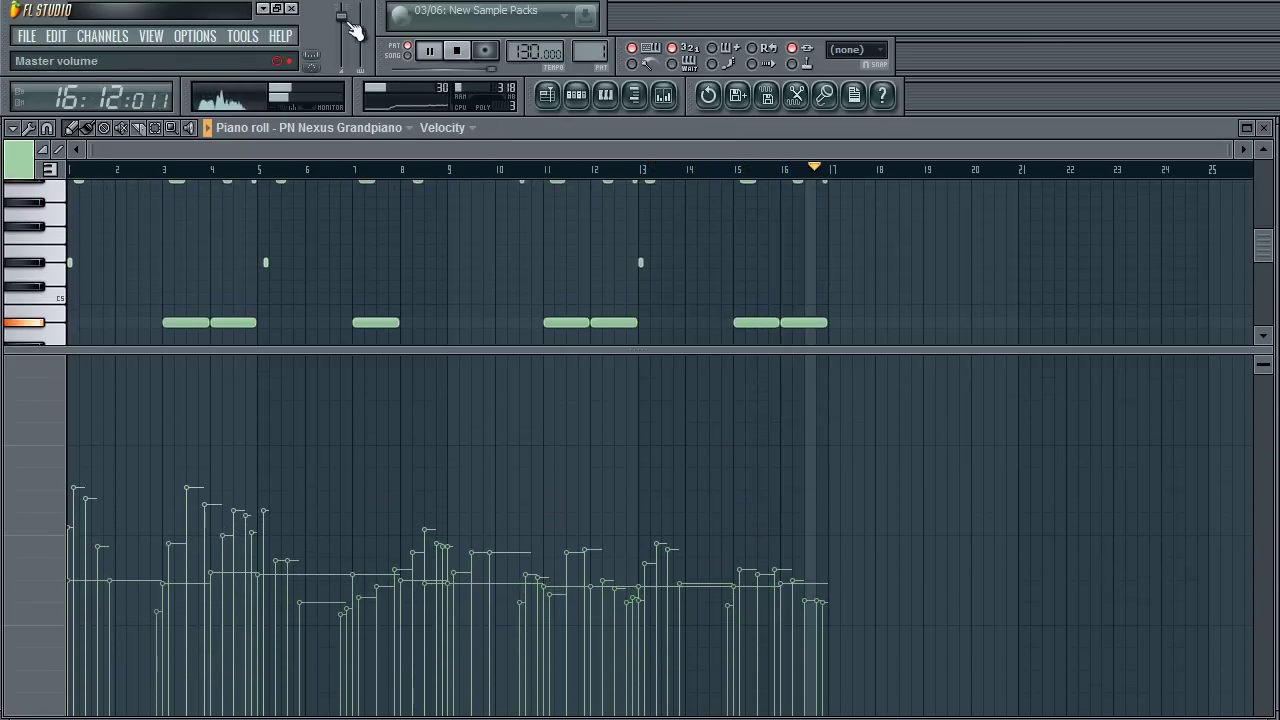